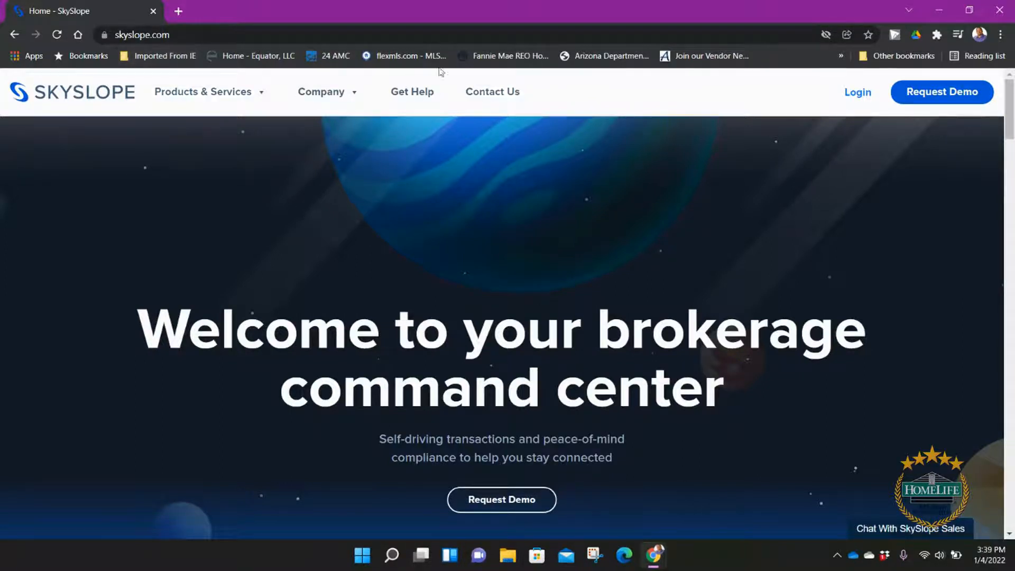
Step: Sign in to SkySlope with the saved credentials and open the Apps switch list
click(851, 93)
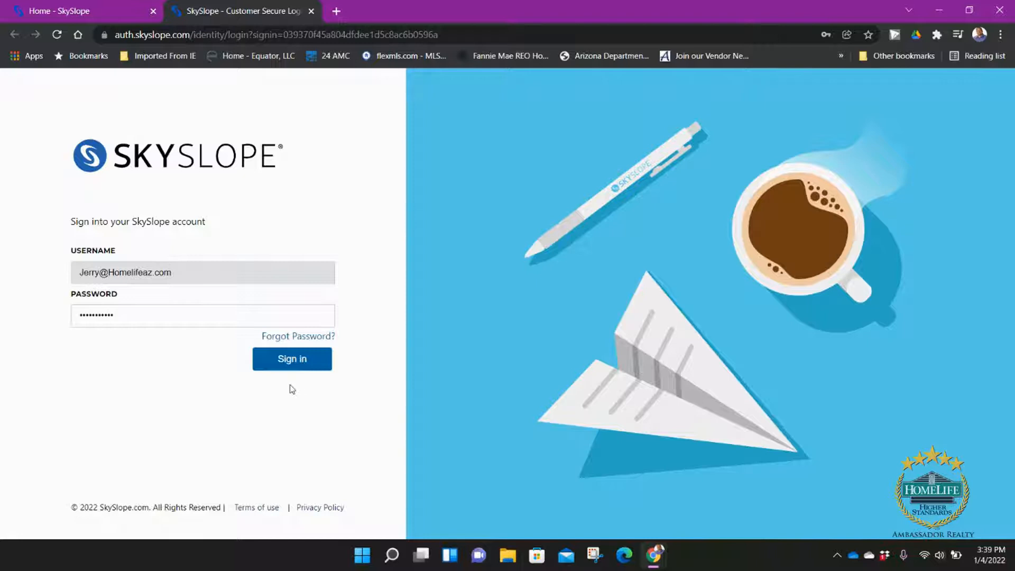
click(309, 365)
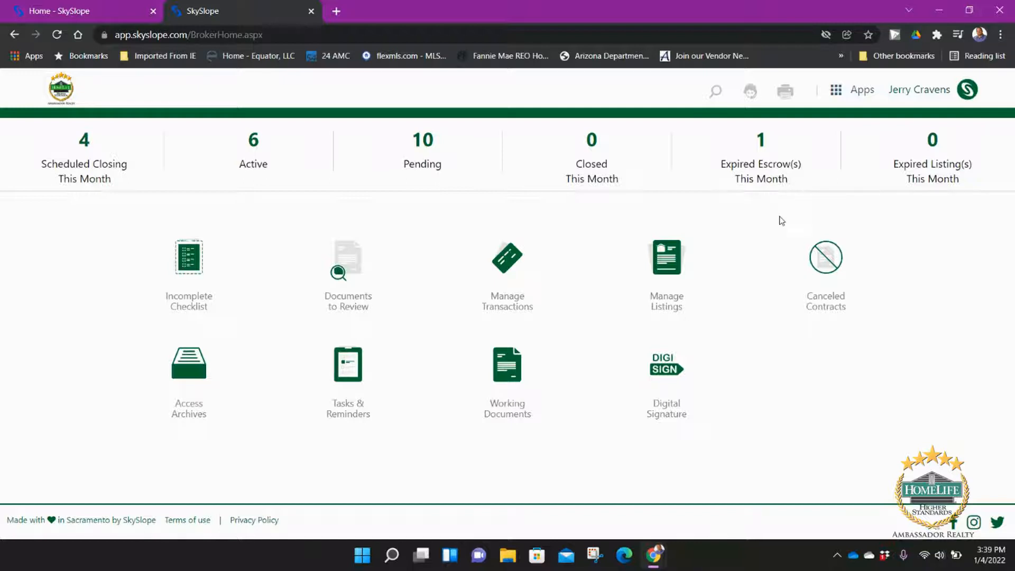
click(841, 94)
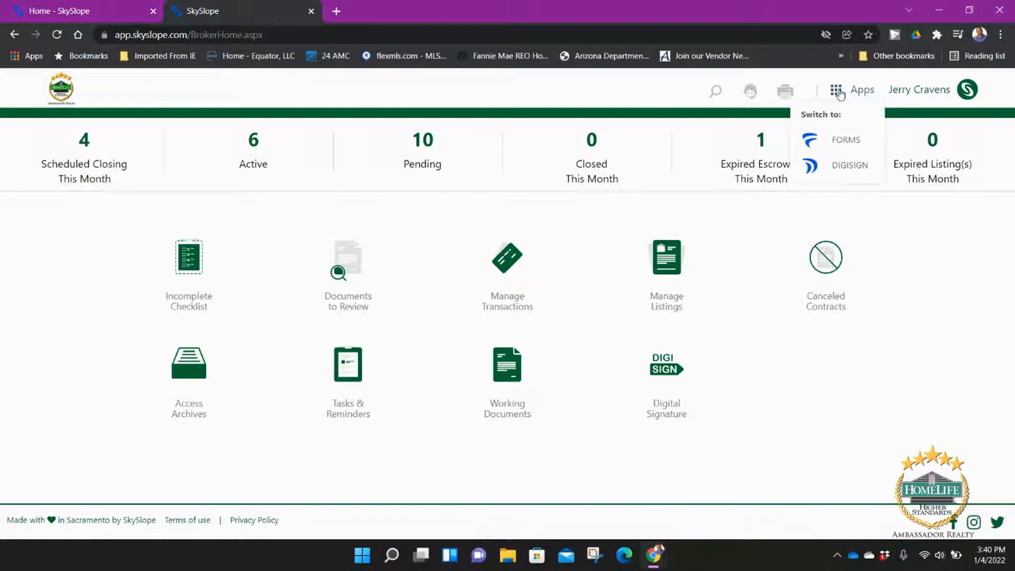
Step: Switch to the Forms app and browse the list of 22 transaction files
click(852, 146)
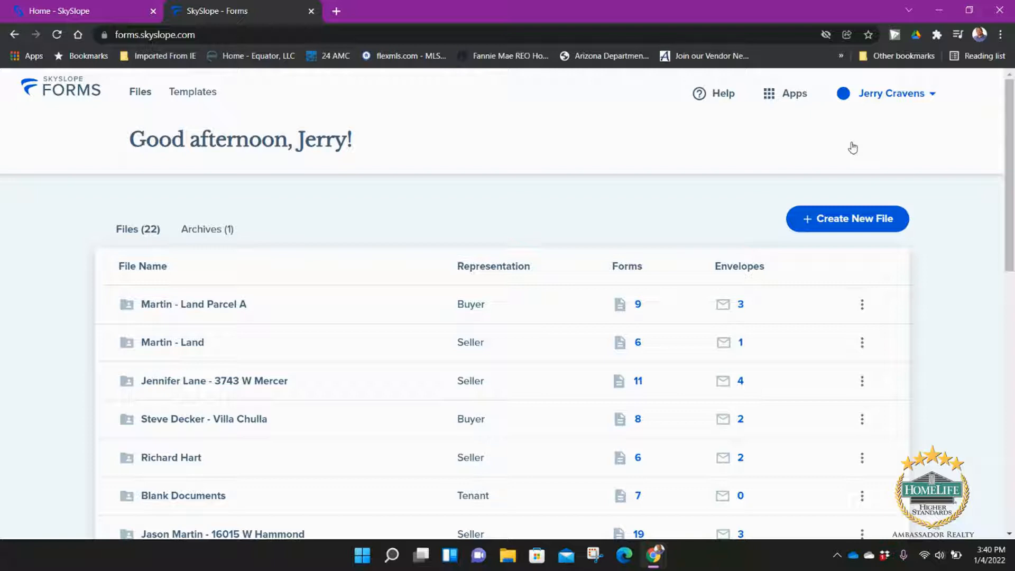
scroll(307, 395, down, 9)
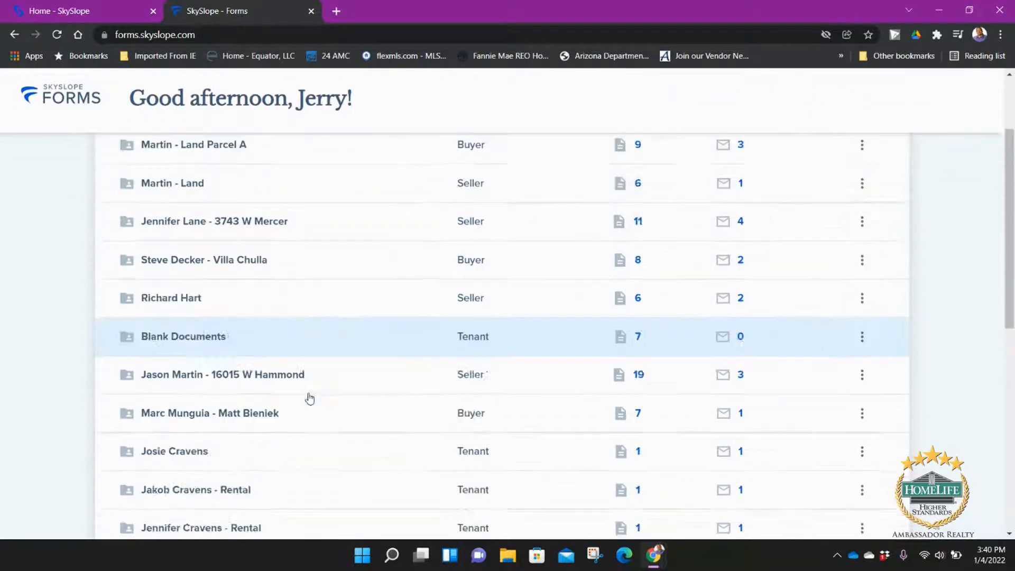
scroll(311, 406, down, 4)
scroll(311, 406, up, 8)
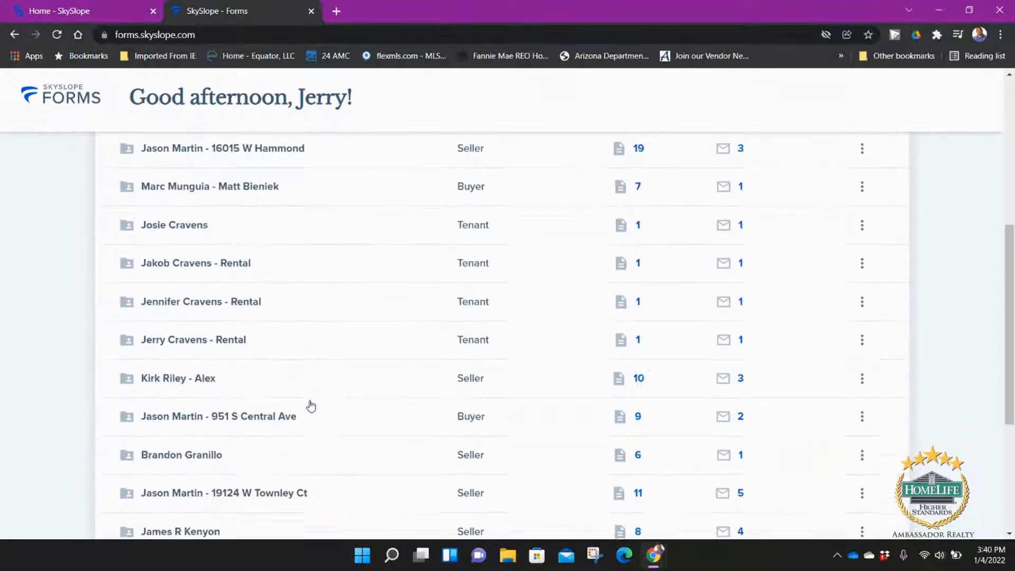
scroll(311, 406, up, 6)
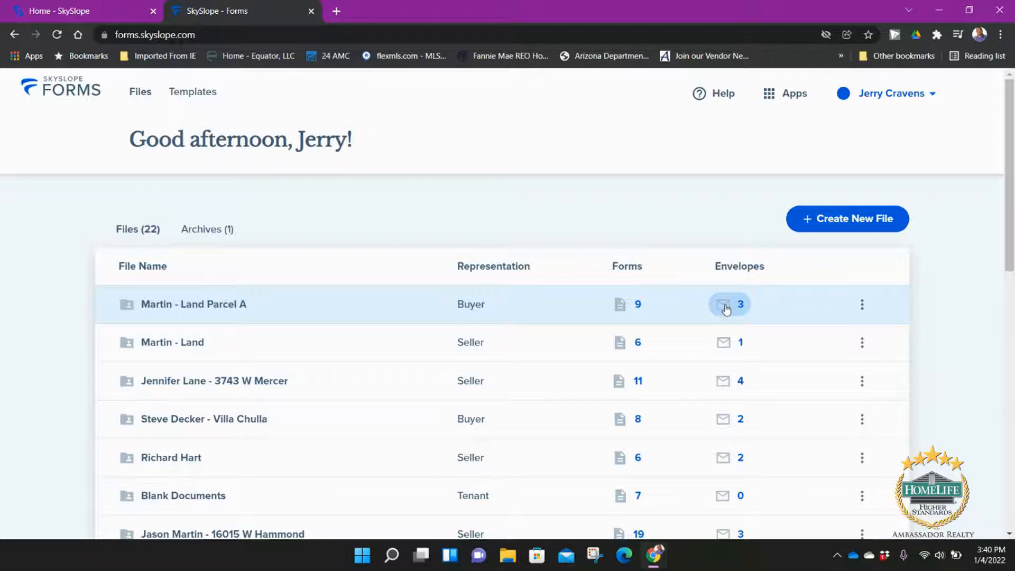
Step: Check the first file's actions menu, dismiss it, and start a new file
click(862, 305)
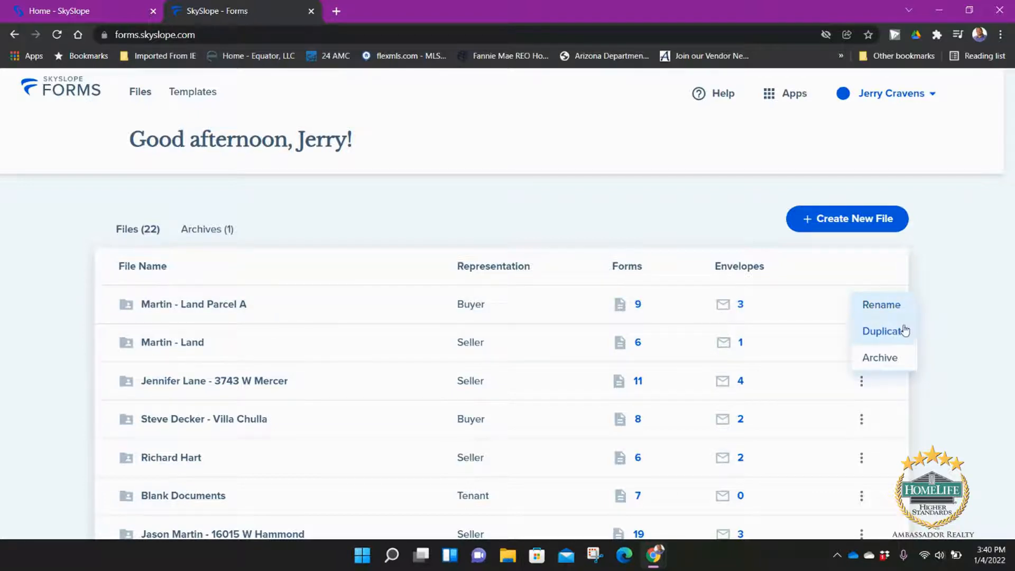
click(675, 211)
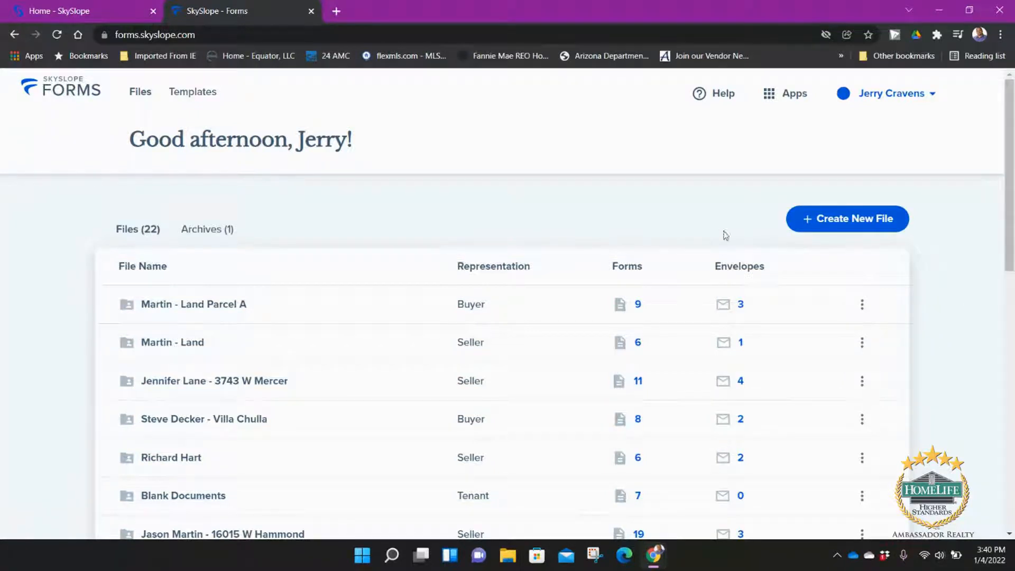
click(823, 224)
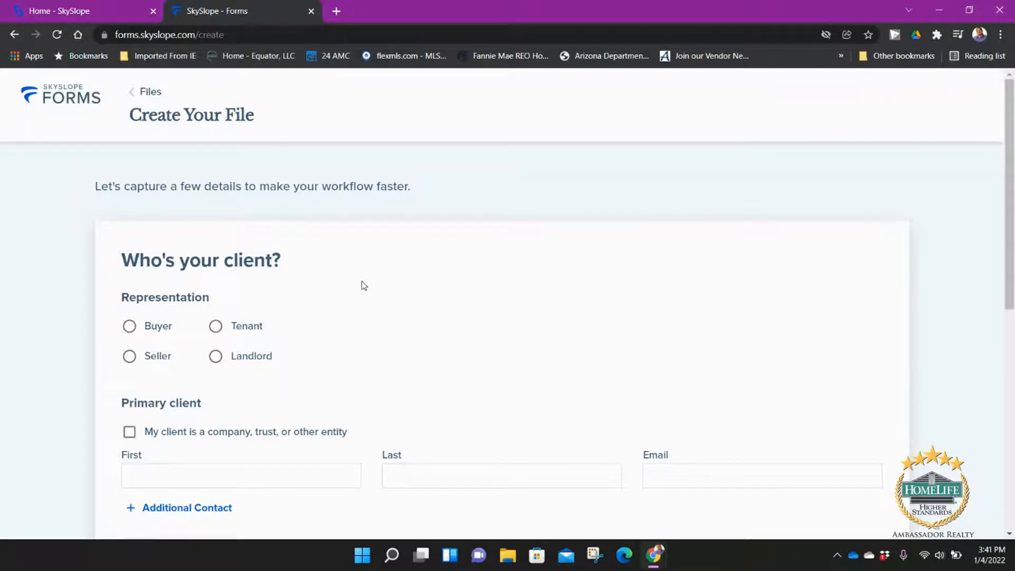
Step: Choose Seller representation and keep the client as an individual rather than a company
scroll(358, 281, down, 1)
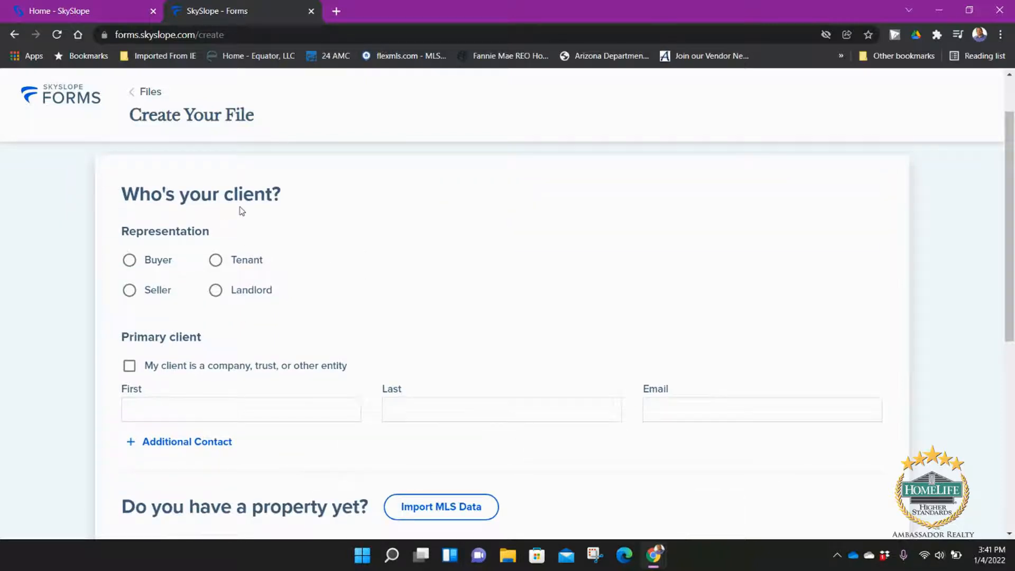
click(164, 292)
scroll(228, 386, down, 1)
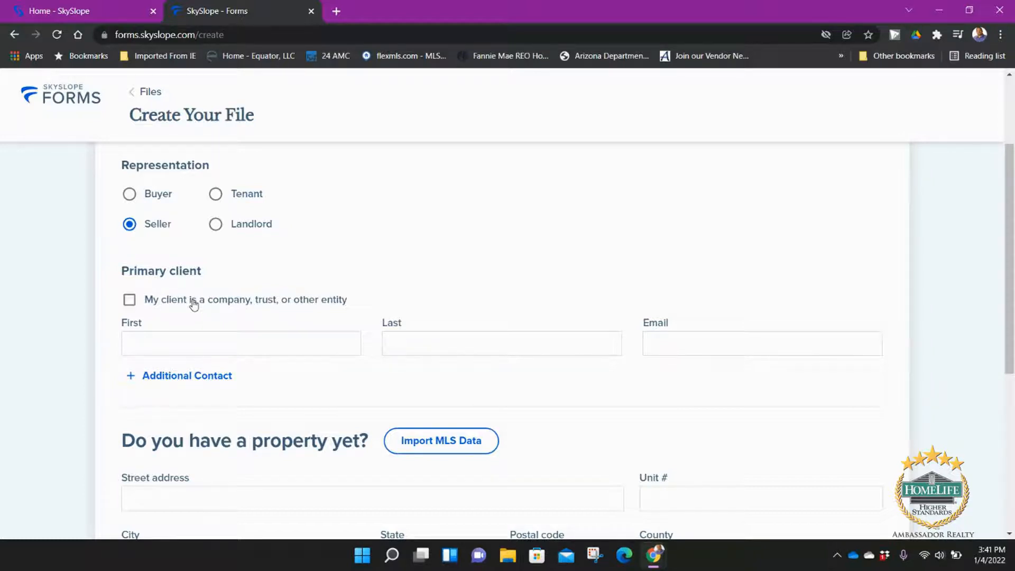
click(130, 298)
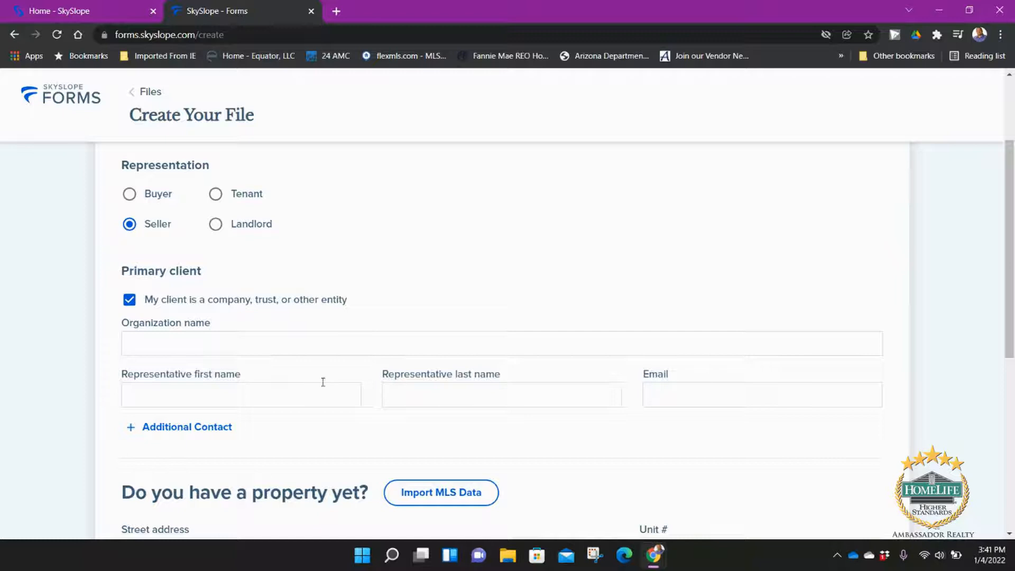
click(130, 301)
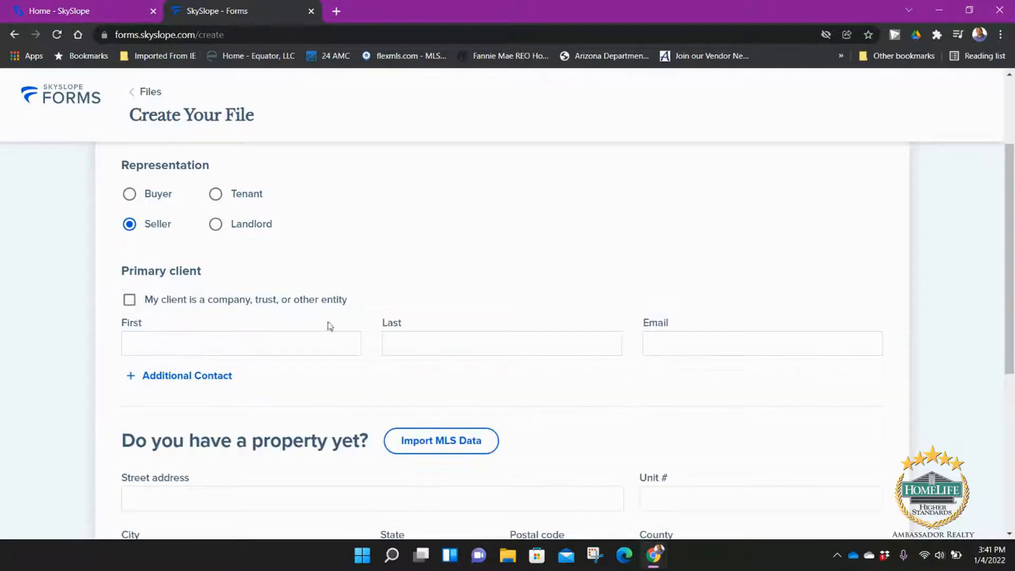
Step: Enter the primary client's first name, last name and e-mail address
click(209, 350)
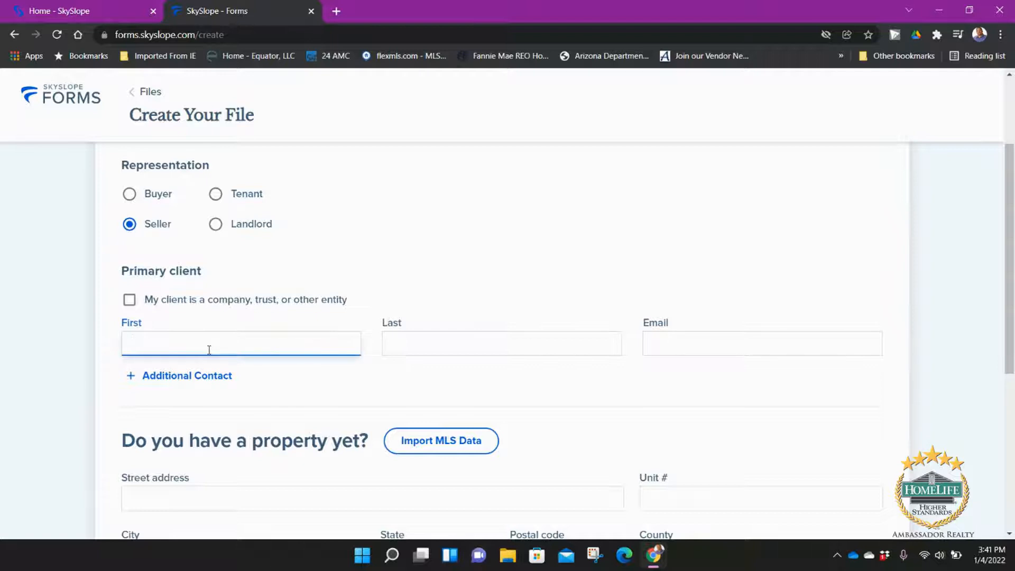
key(Tab)
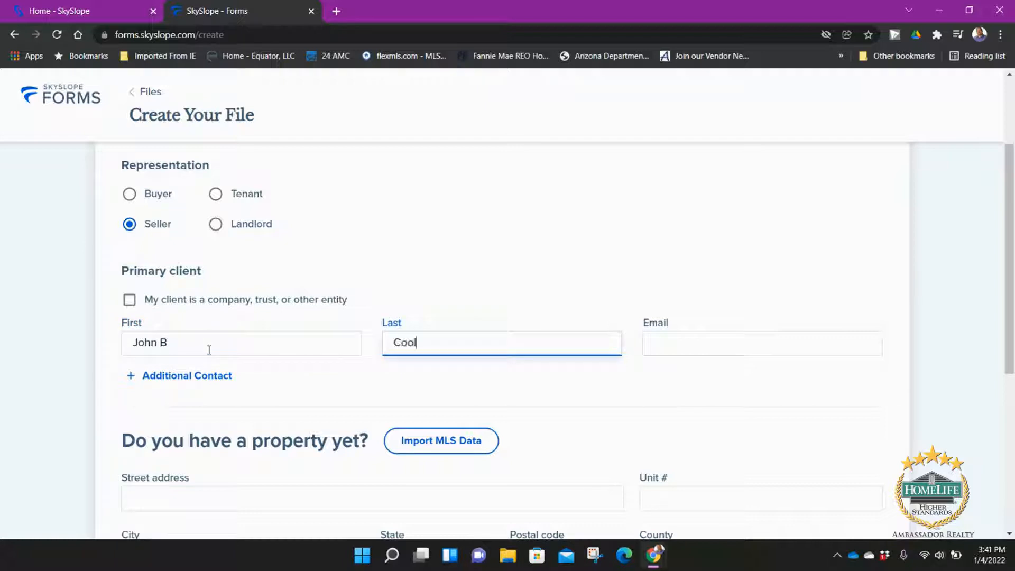
click(669, 350)
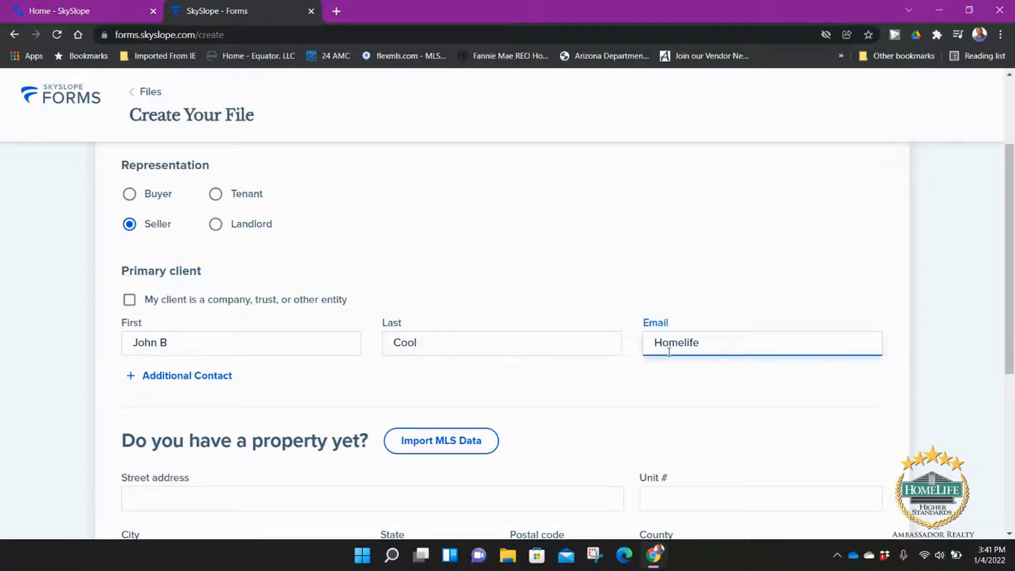
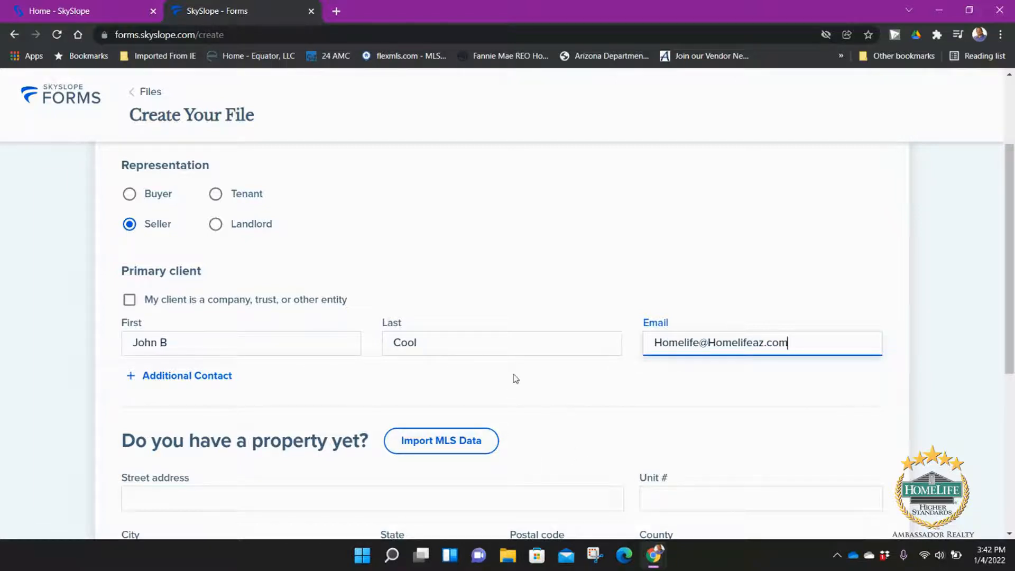
scroll(515, 373, down, 3)
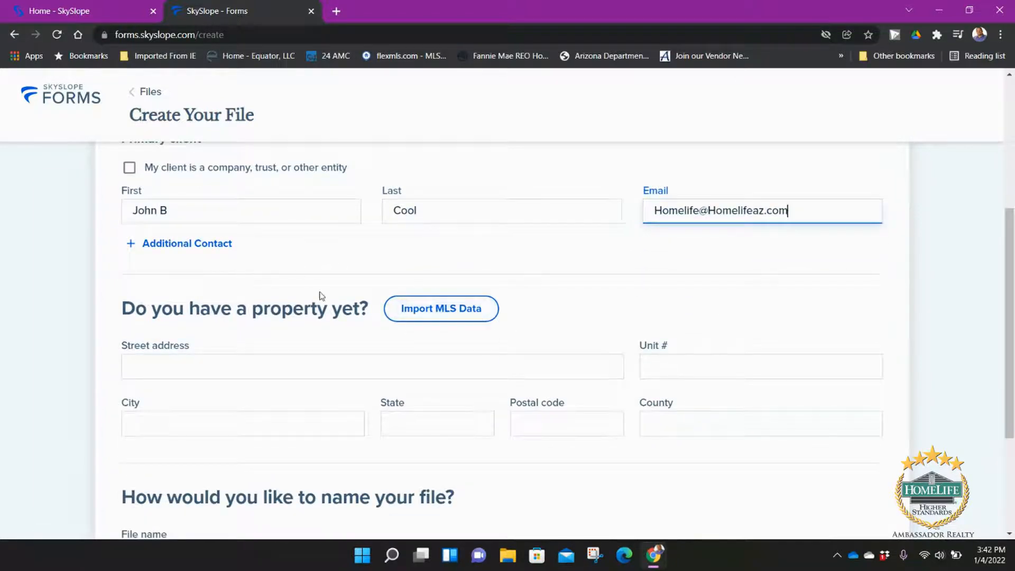
scroll(303, 346, down, 1)
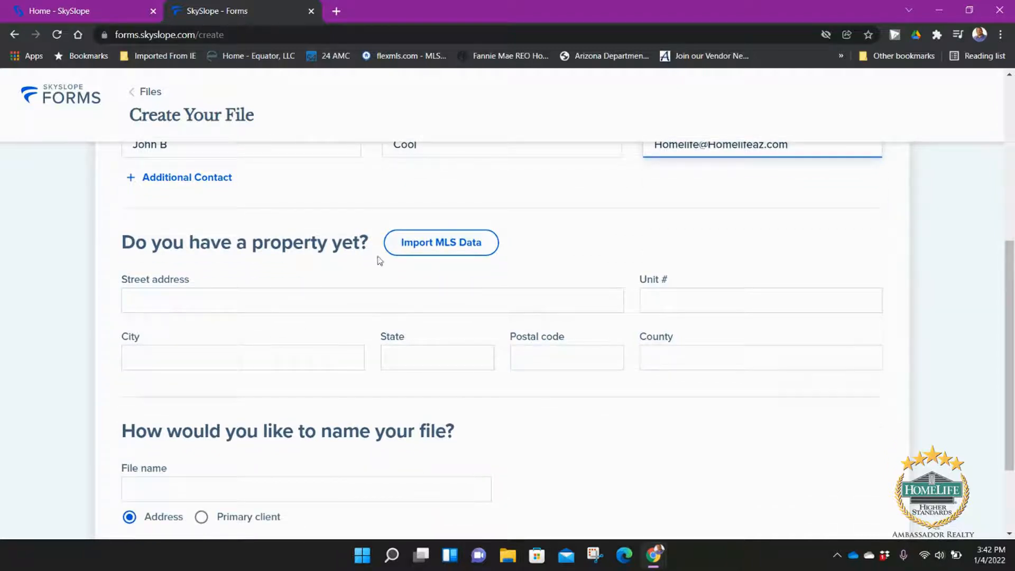
Step: Look through the MLS listing search, then close it without importing anything
click(430, 244)
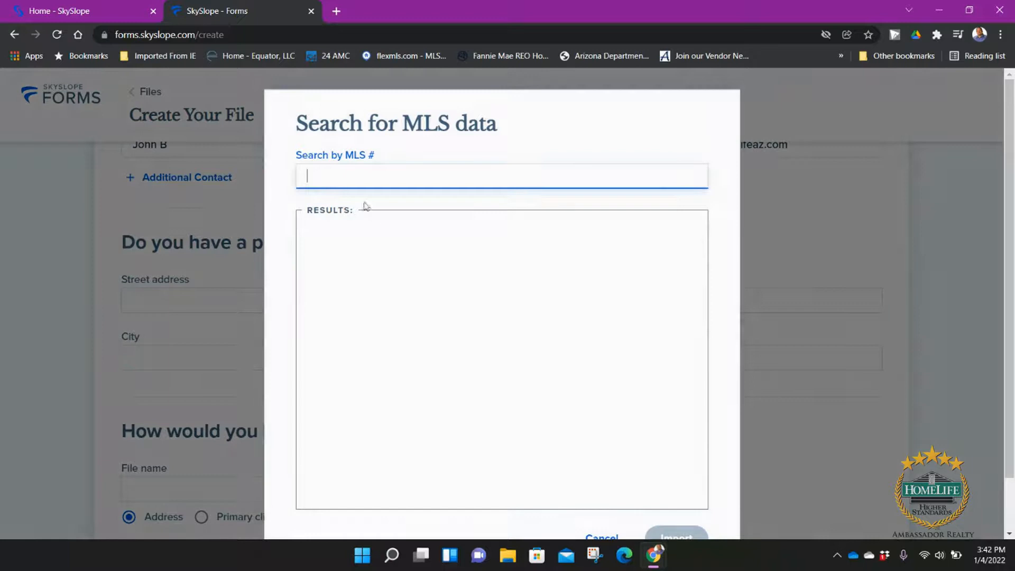
scroll(399, 180, down, 1)
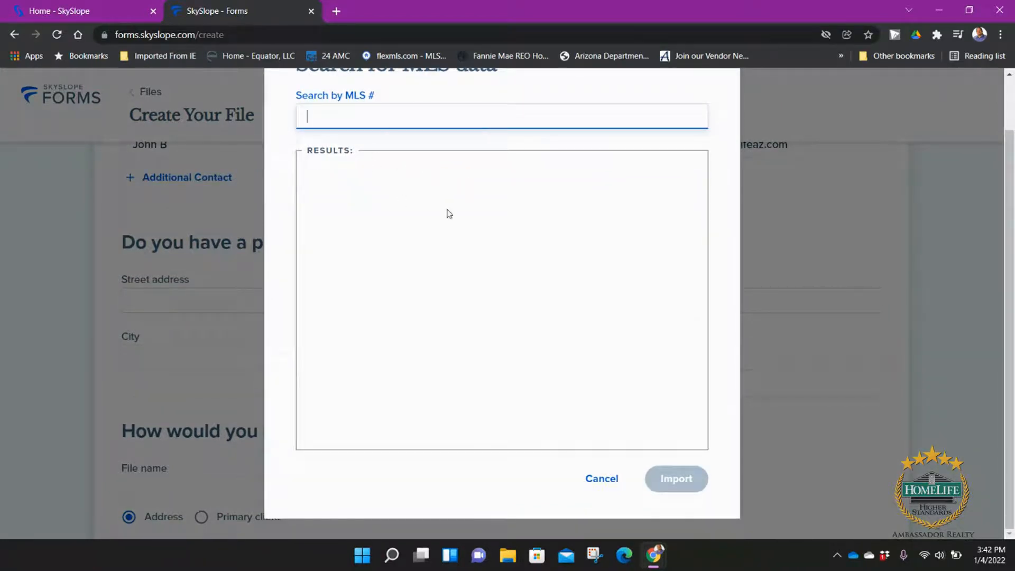
scroll(667, 408, up, 1)
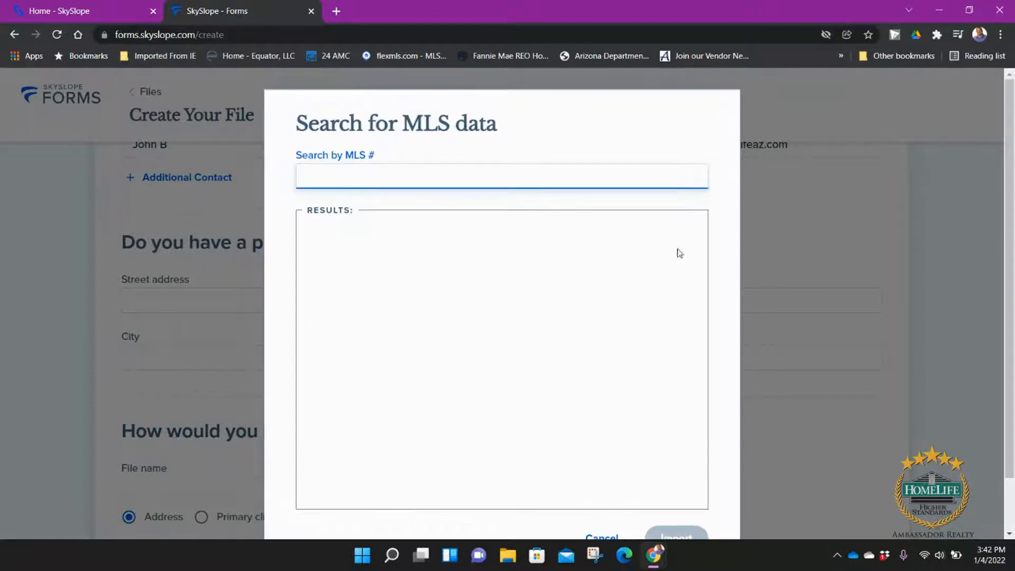
scroll(664, 442, down, 1)
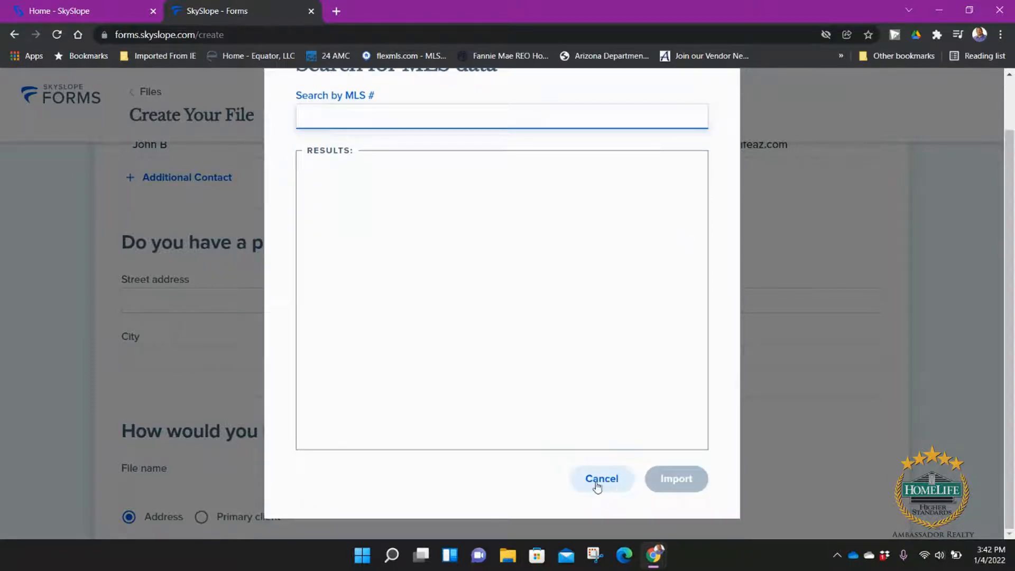
click(601, 479)
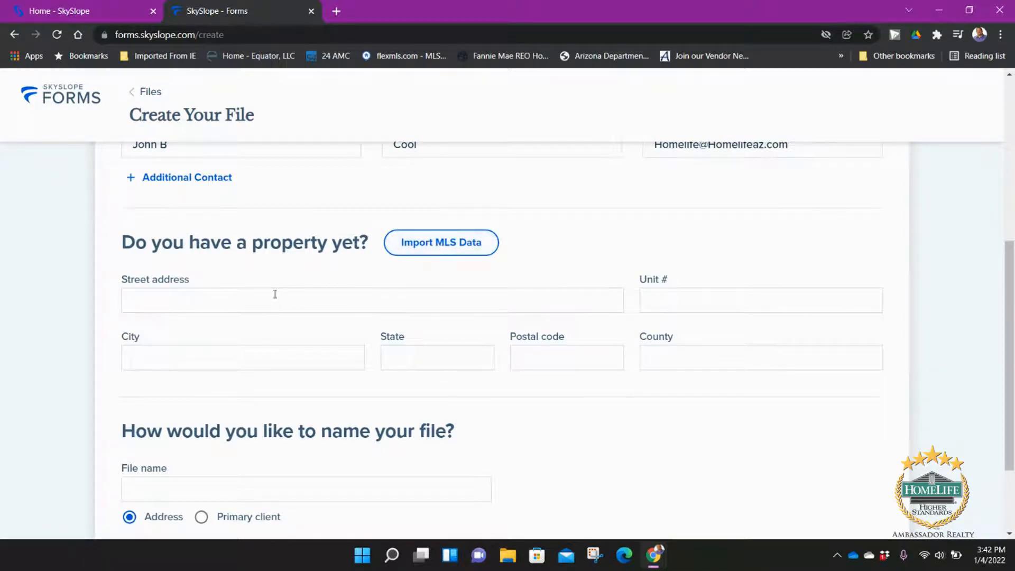
click(242, 304)
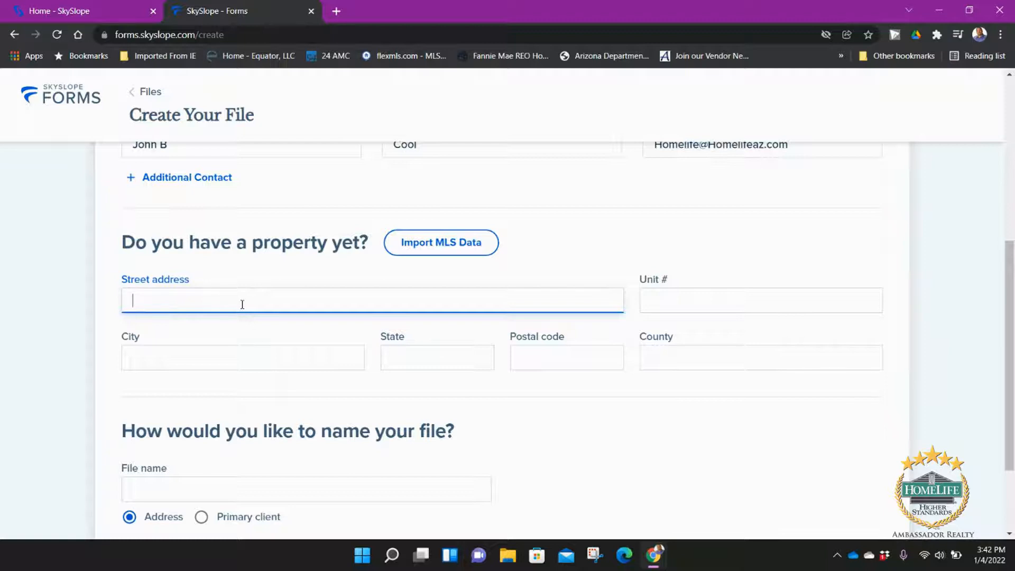
text(140)
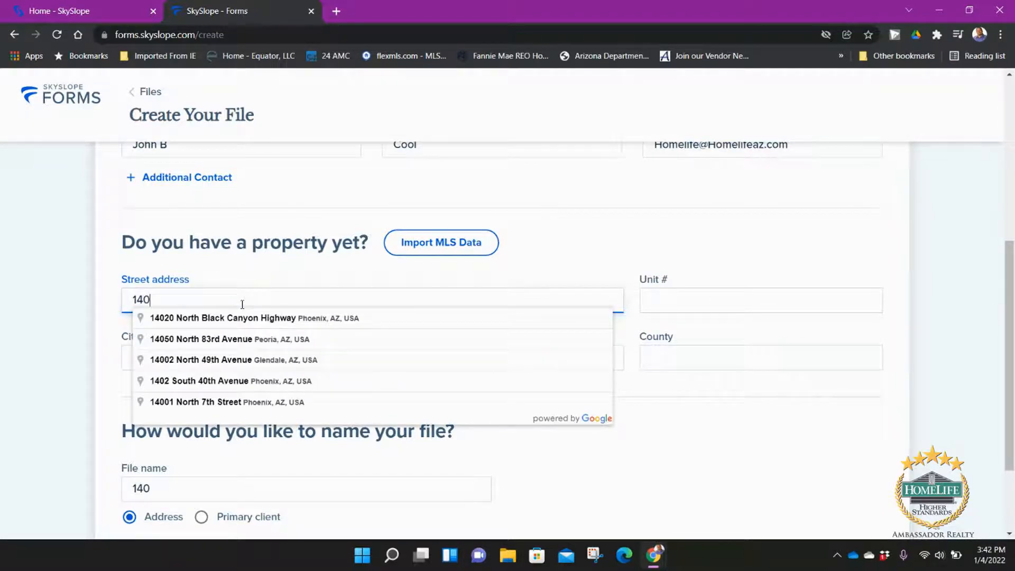
click(241, 341)
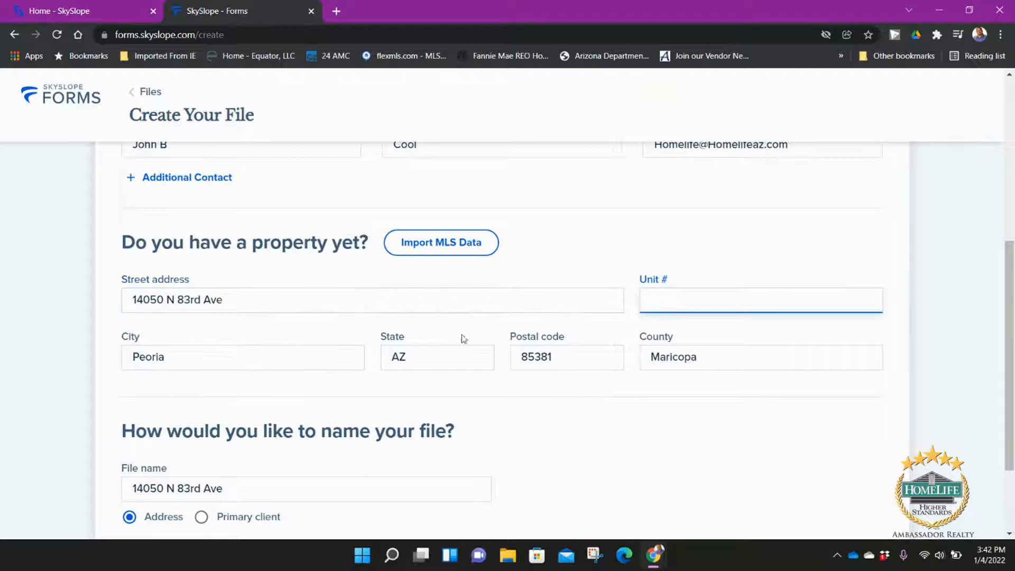
scroll(550, 340, down, 3)
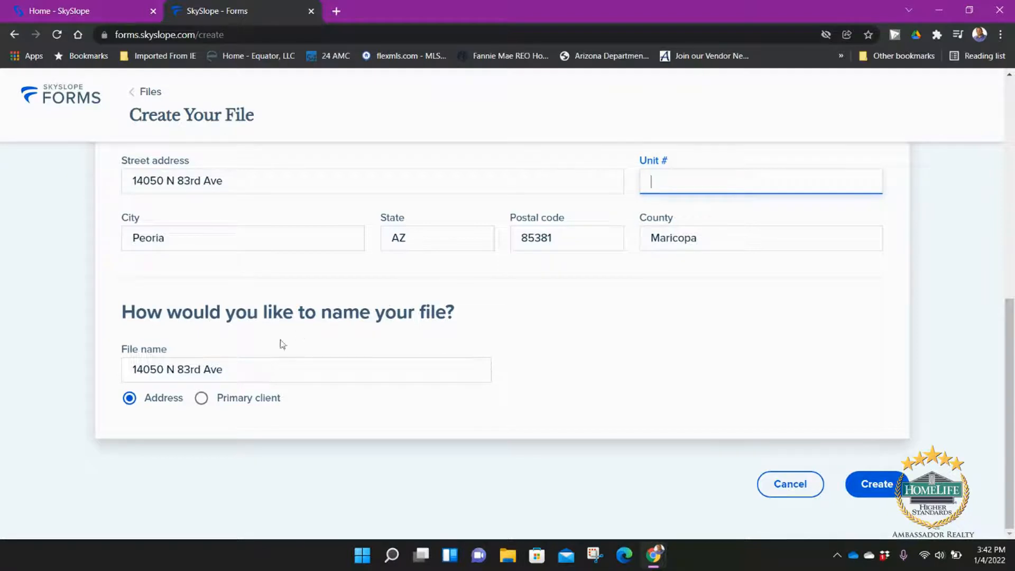
Step: Name the file after the client with ' - 83rd Ave' appended, and create it
click(201, 399)
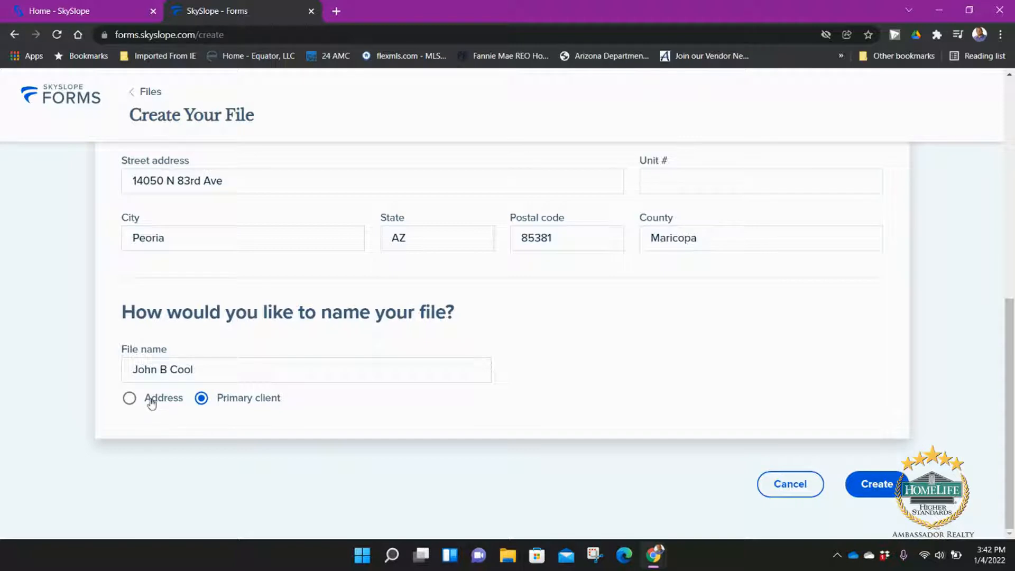
click(226, 370)
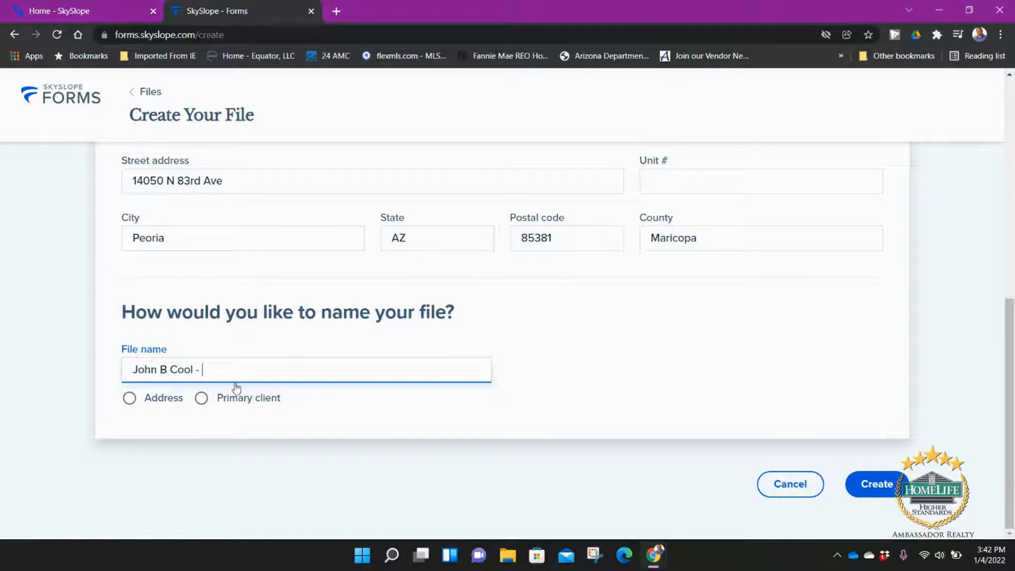
text(- 83rd Ave)
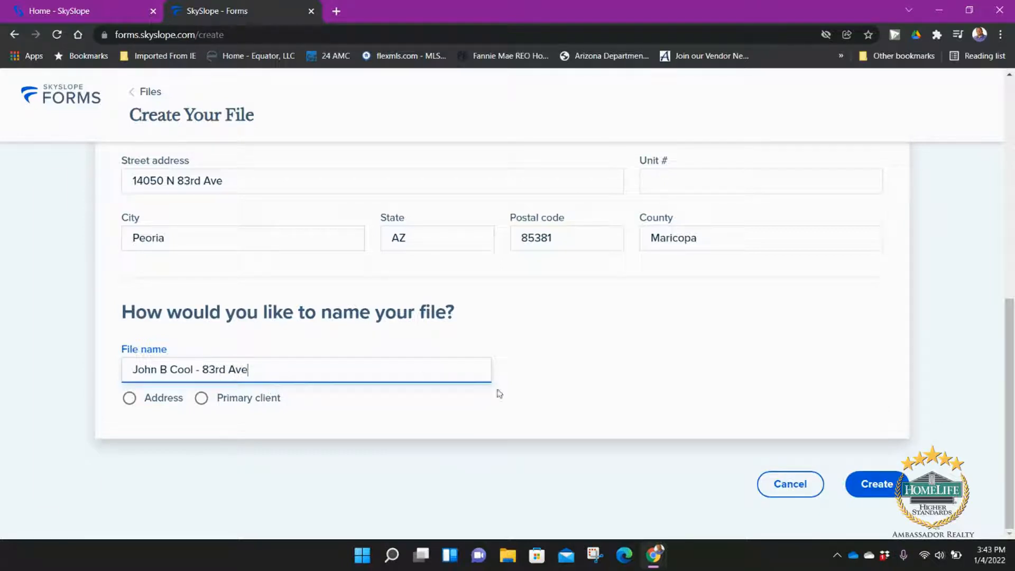
click(878, 485)
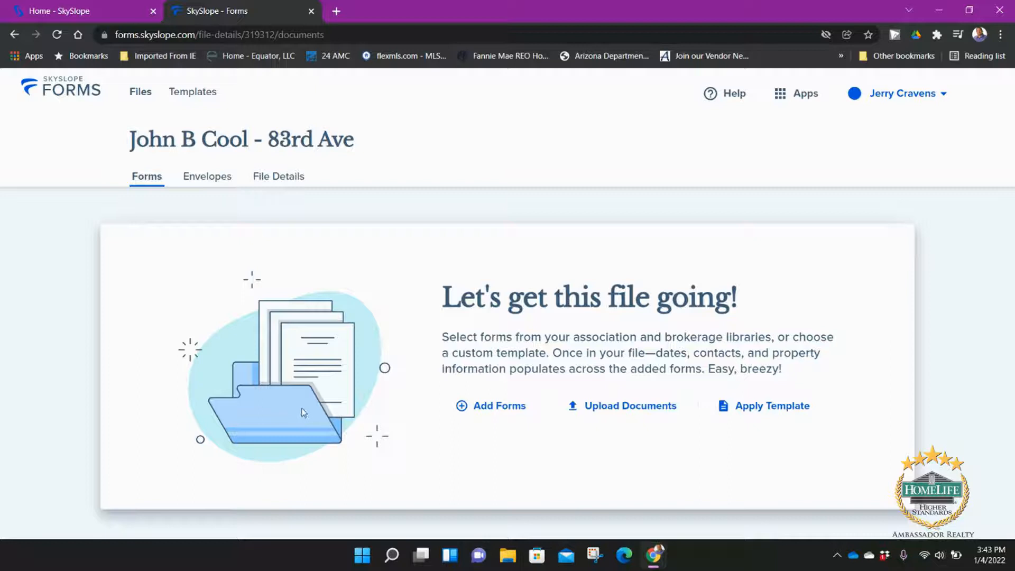
Step: In Add Forms, filter the form libraries to Arizona Regional MLS - ARMLS
click(489, 408)
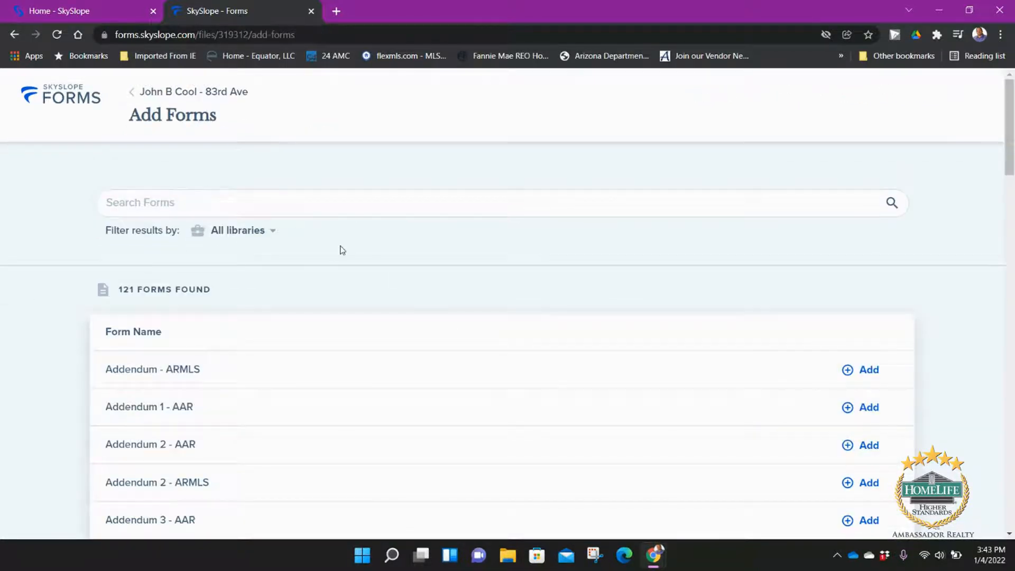
scroll(222, 293, down, 1)
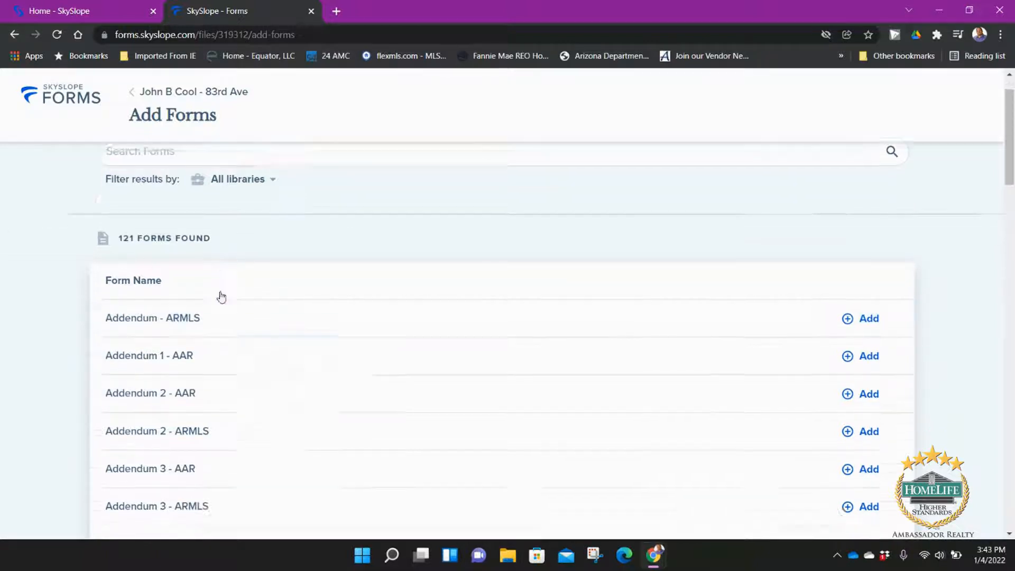
scroll(204, 309, up, 1)
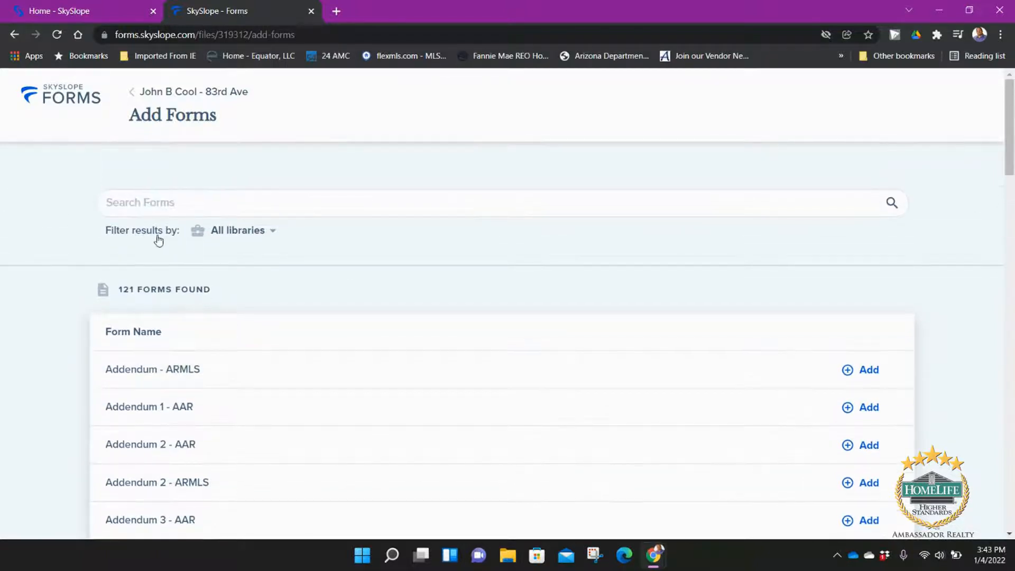
click(254, 235)
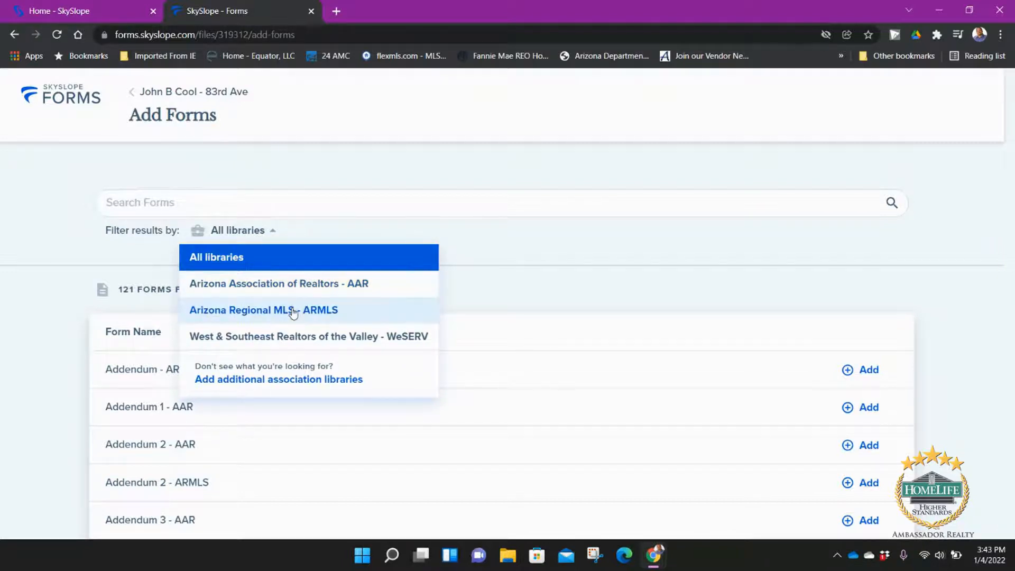
click(316, 337)
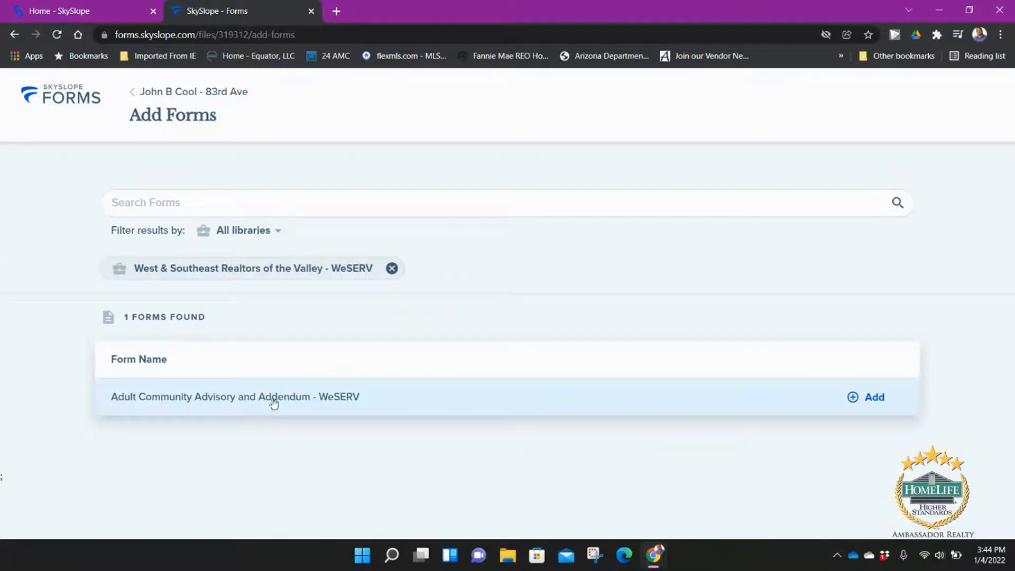
click(392, 270)
click(274, 232)
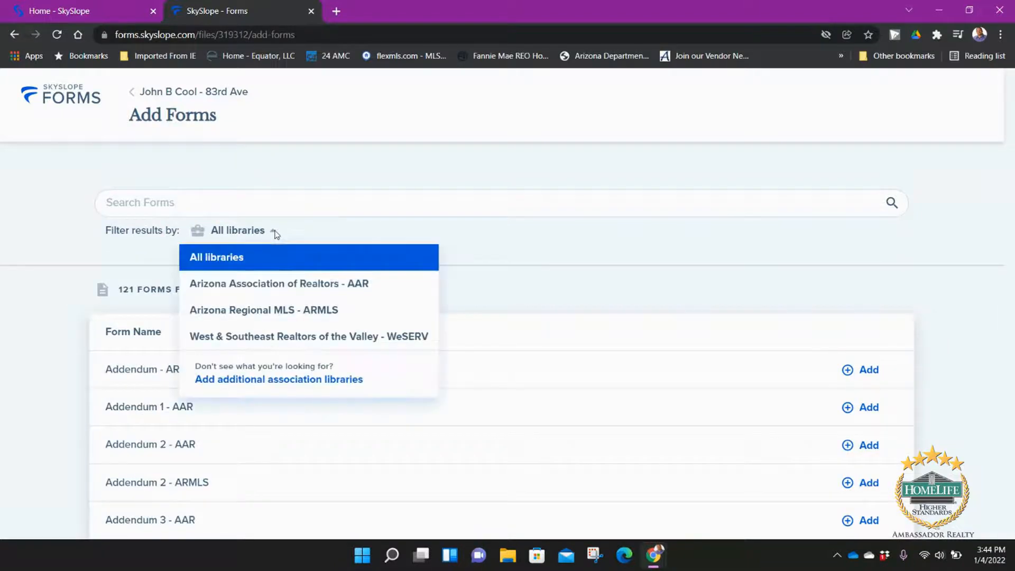
click(289, 309)
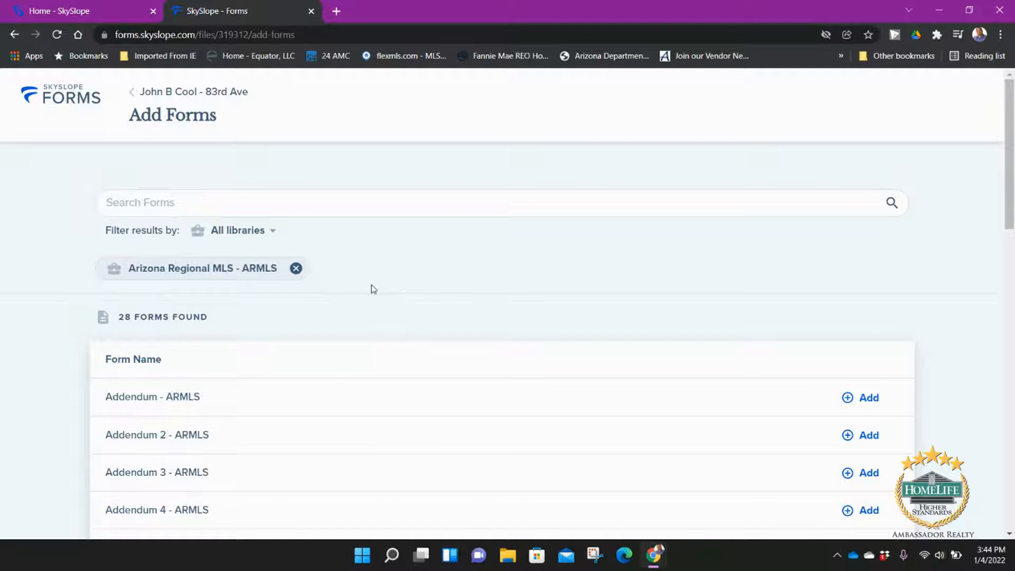
Step: Add the Residential Listing Contract Exclusive Right to Sell/Rent form to the file
scroll(211, 244, down, 1)
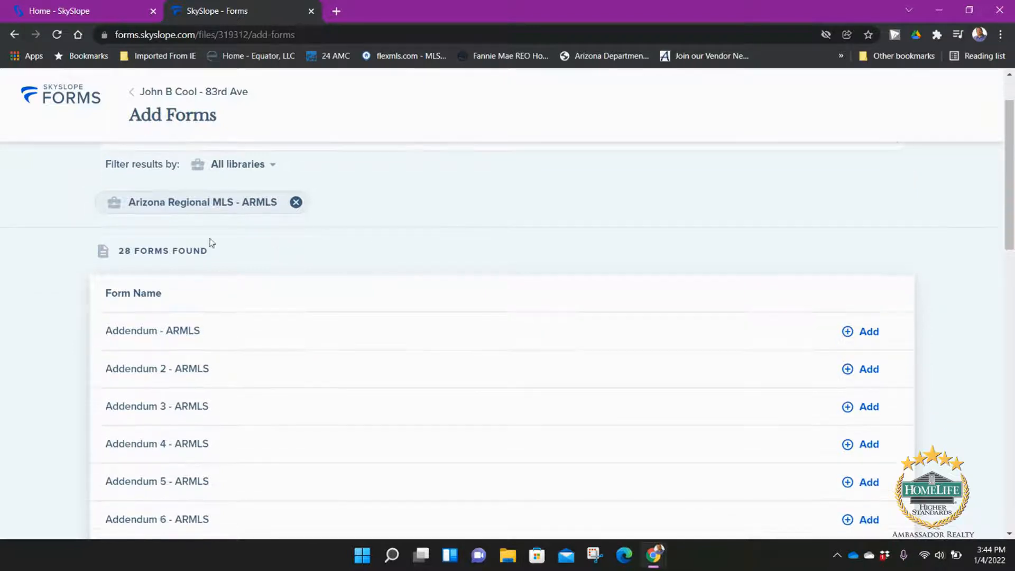
scroll(240, 293, down, 2)
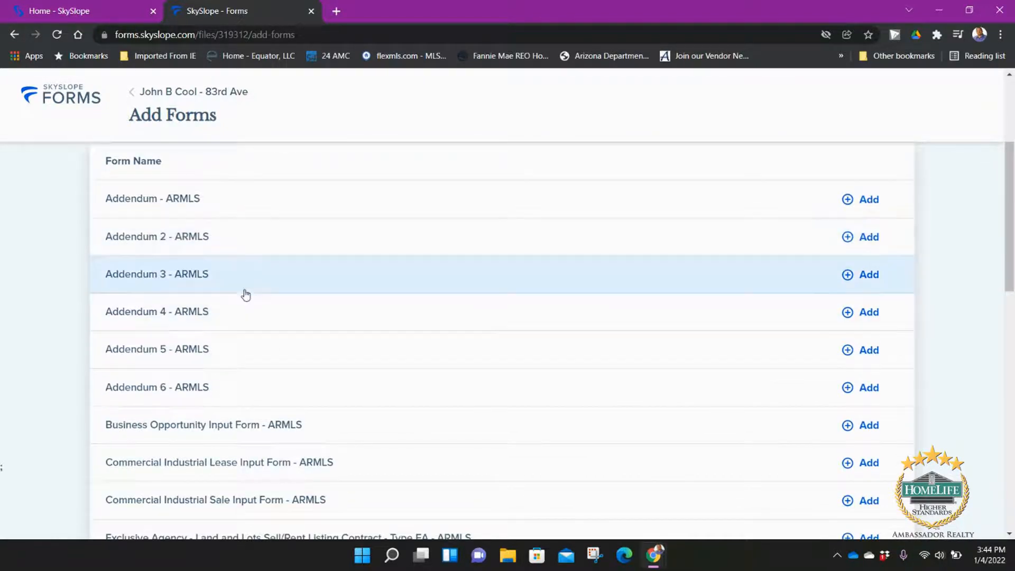
scroll(233, 238, down, 1)
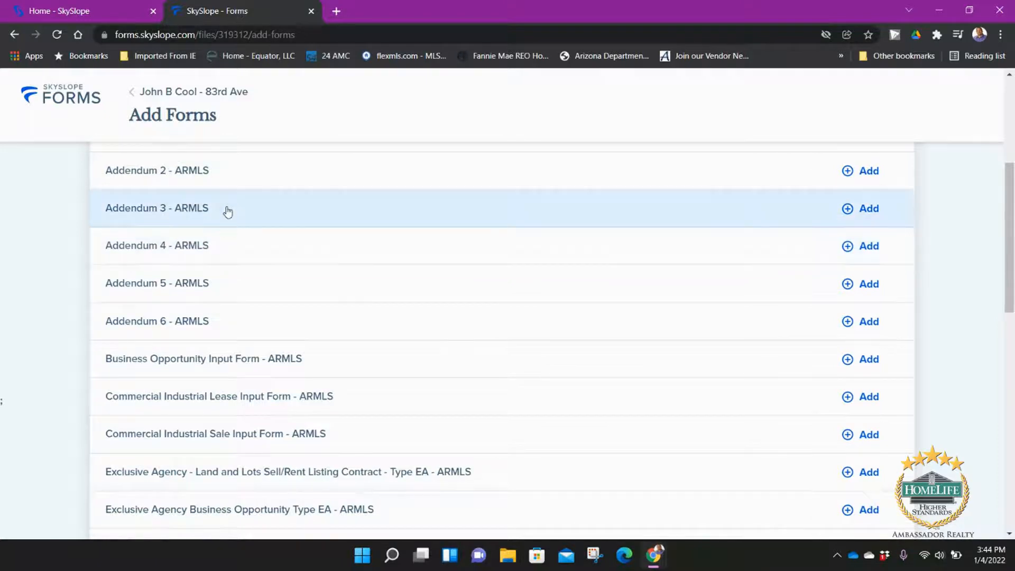
scroll(236, 269, down, 1)
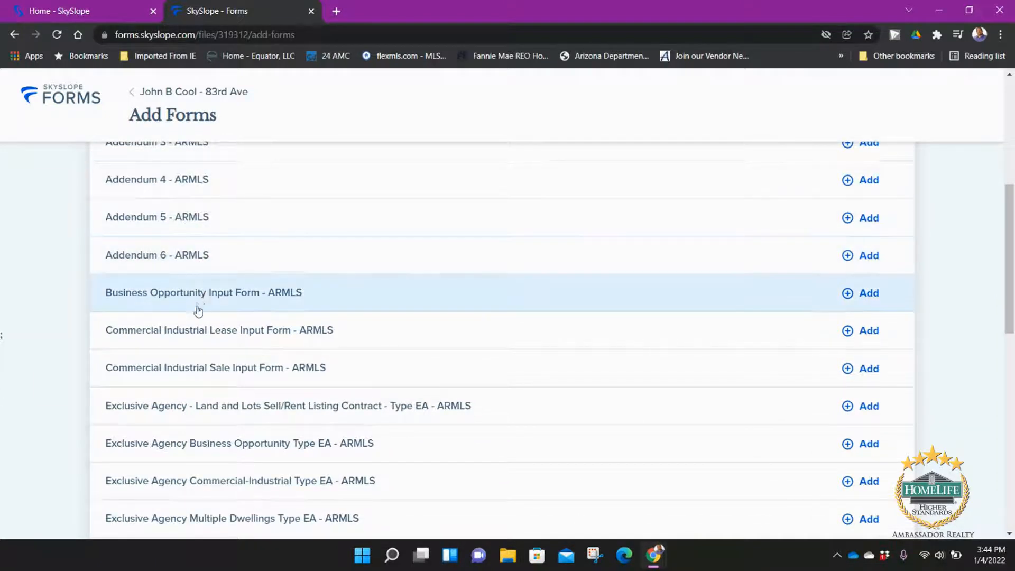
scroll(279, 310, down, 2)
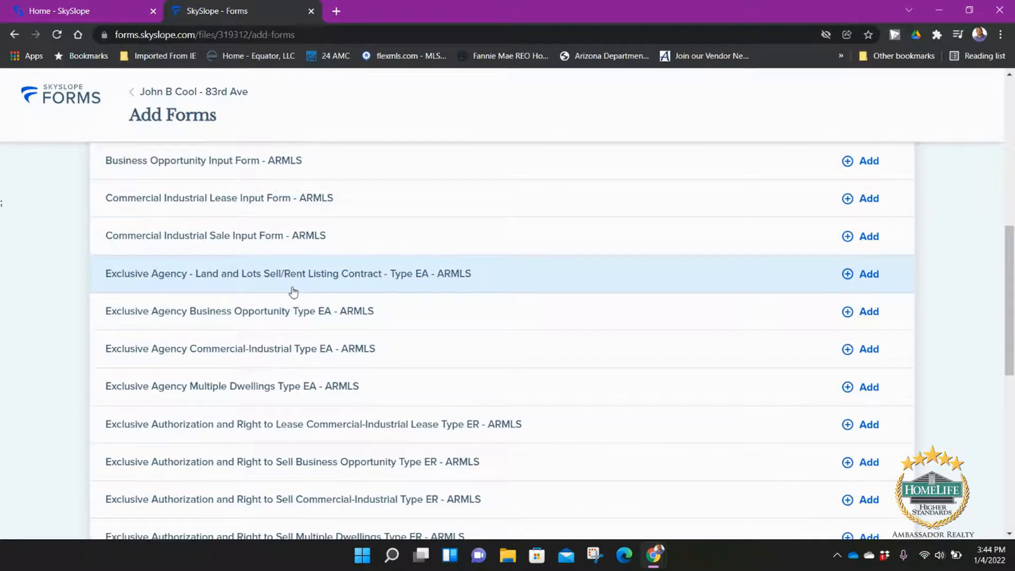
scroll(294, 292, down, 2)
scroll(292, 294, down, 1)
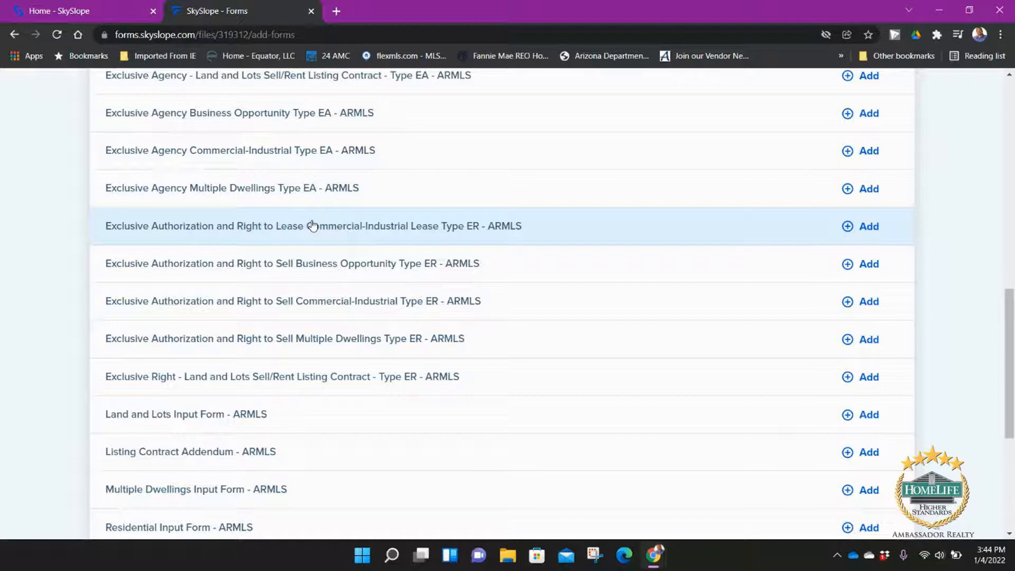
scroll(261, 267, down, 2)
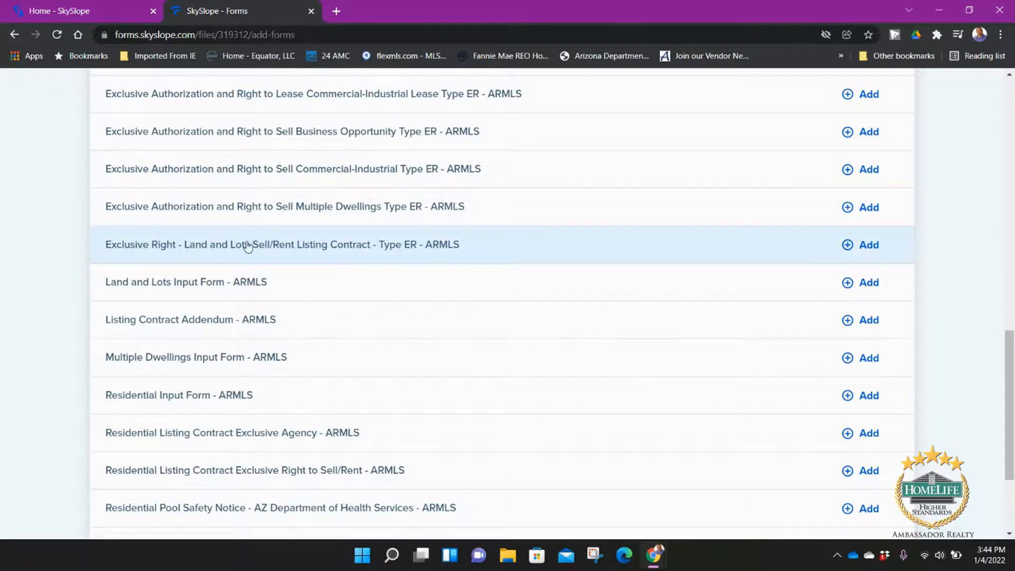
scroll(261, 242, down, 1)
scroll(262, 241, down, 2)
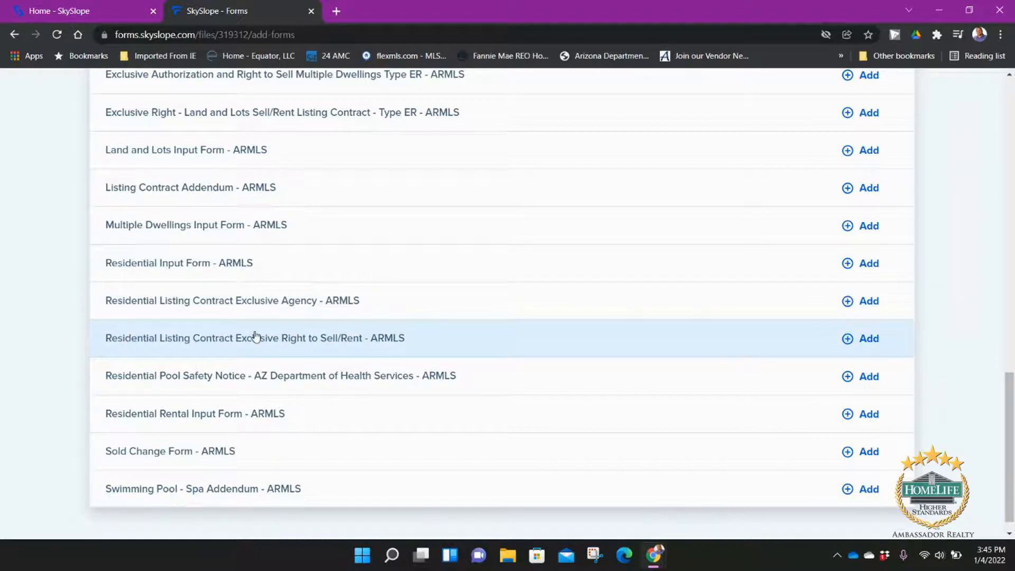
click(869, 339)
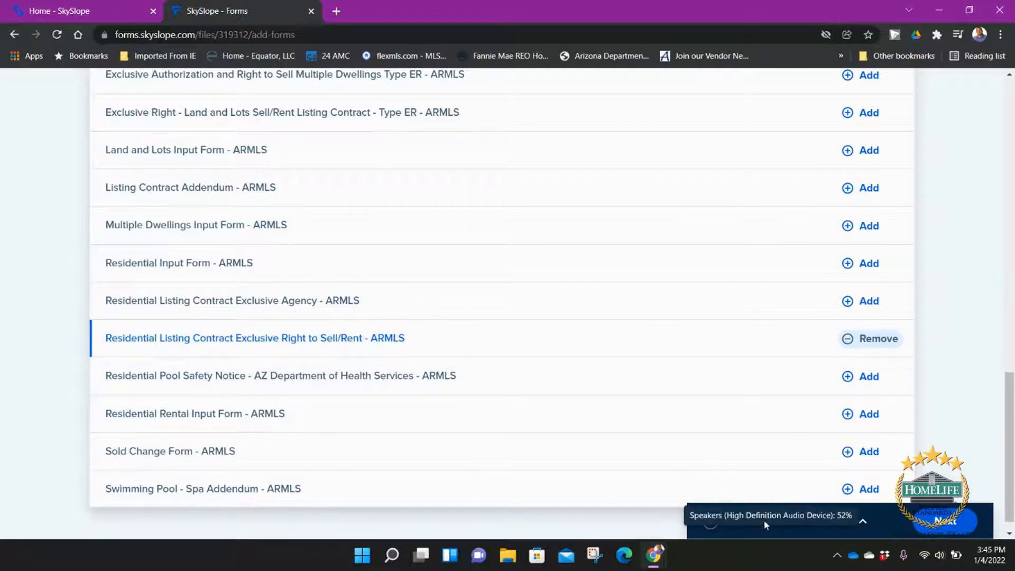
scroll(696, 451, up, 5)
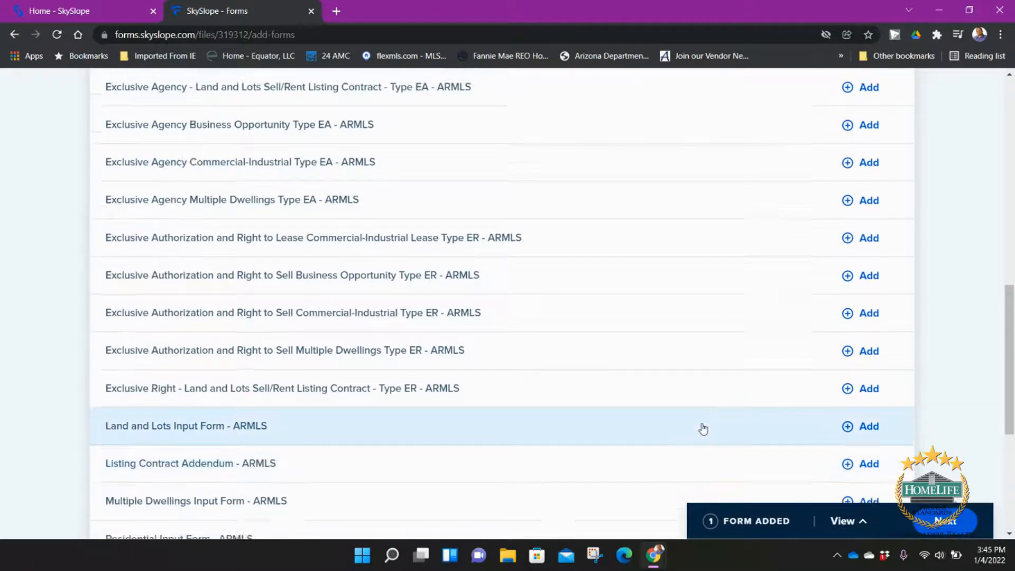
scroll(703, 428, up, 10)
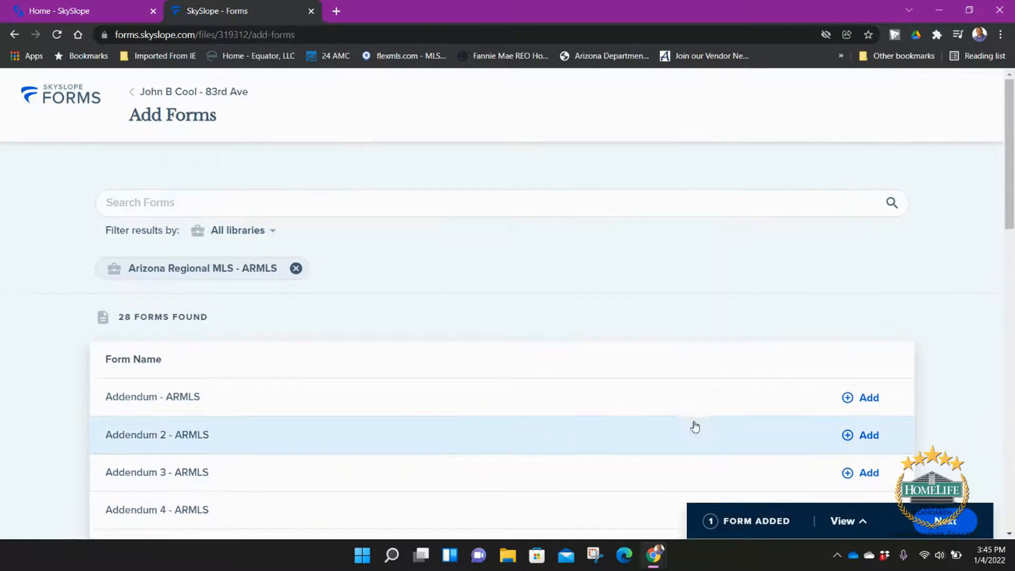
Step: Search forms for 'agency' and add the Agency Disclosure and Election Seller or Landlord form
click(295, 273)
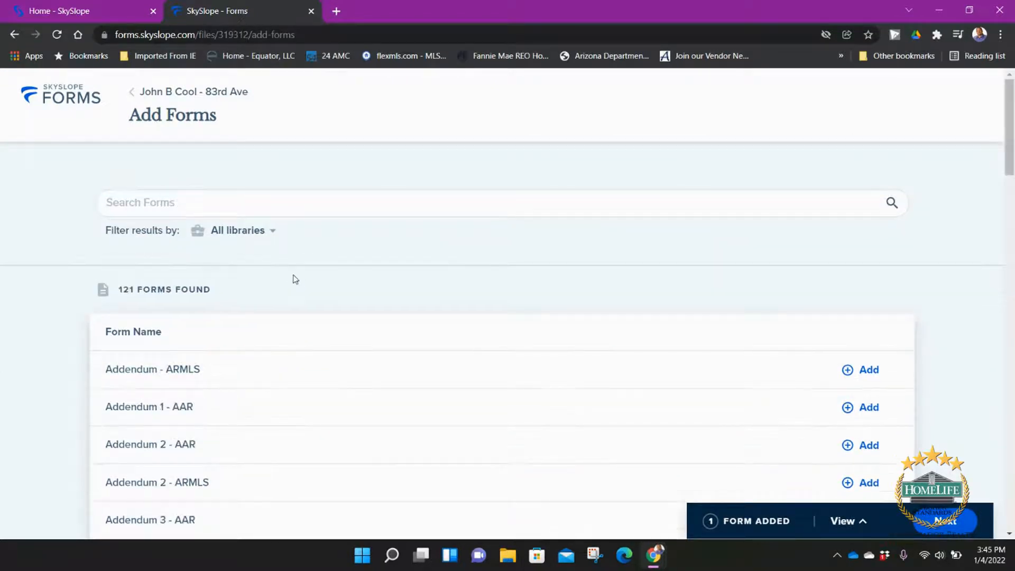
click(190, 204)
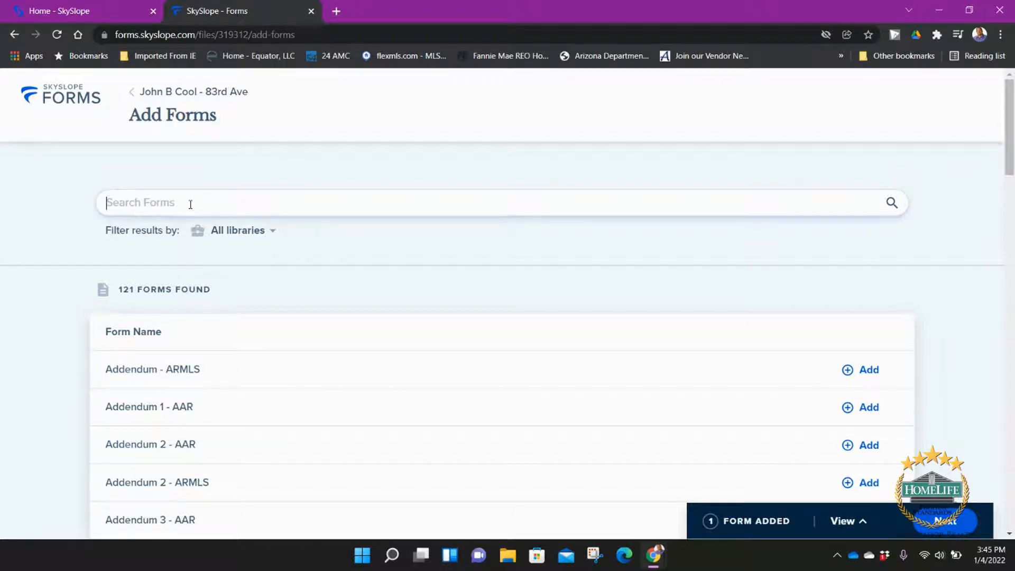
text(ag)
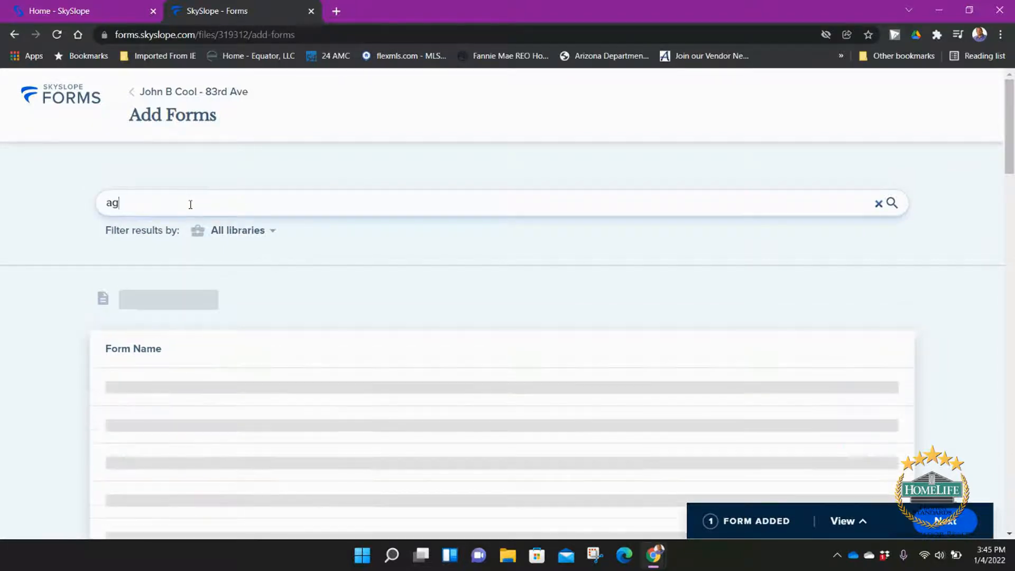
text(ency)
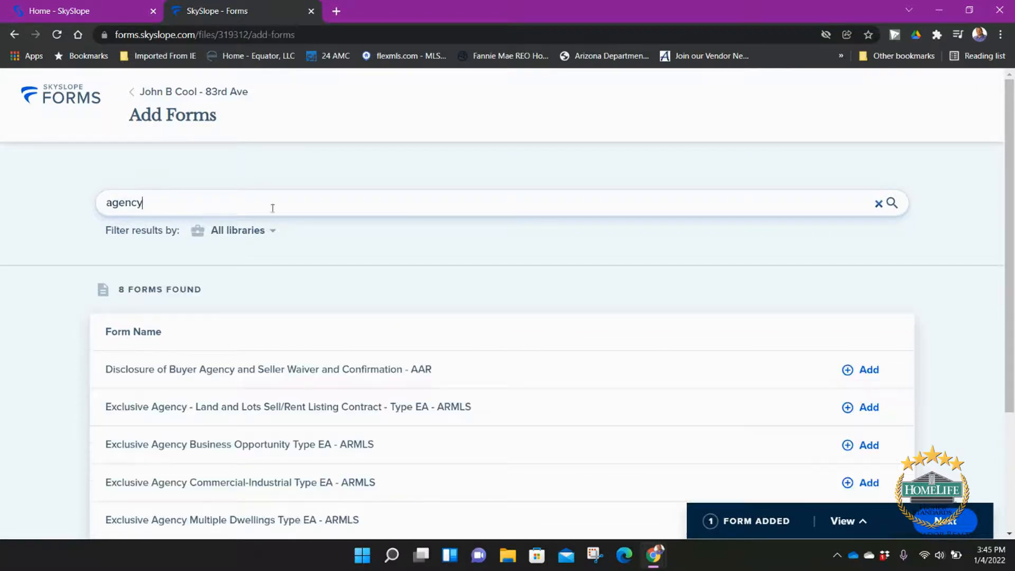
scroll(297, 339, down, 1)
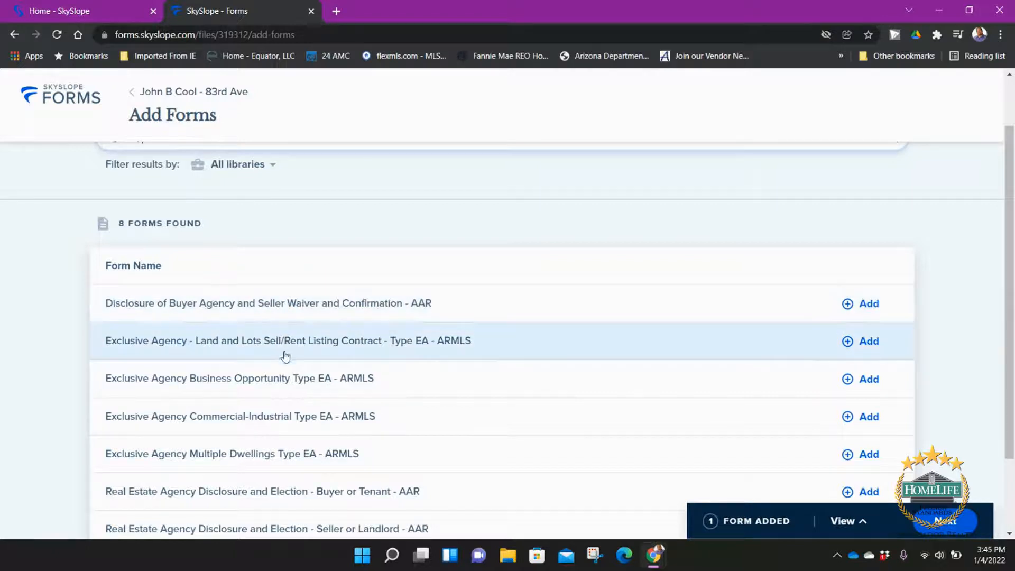
scroll(288, 388, down, 2)
scroll(290, 396, up, 3)
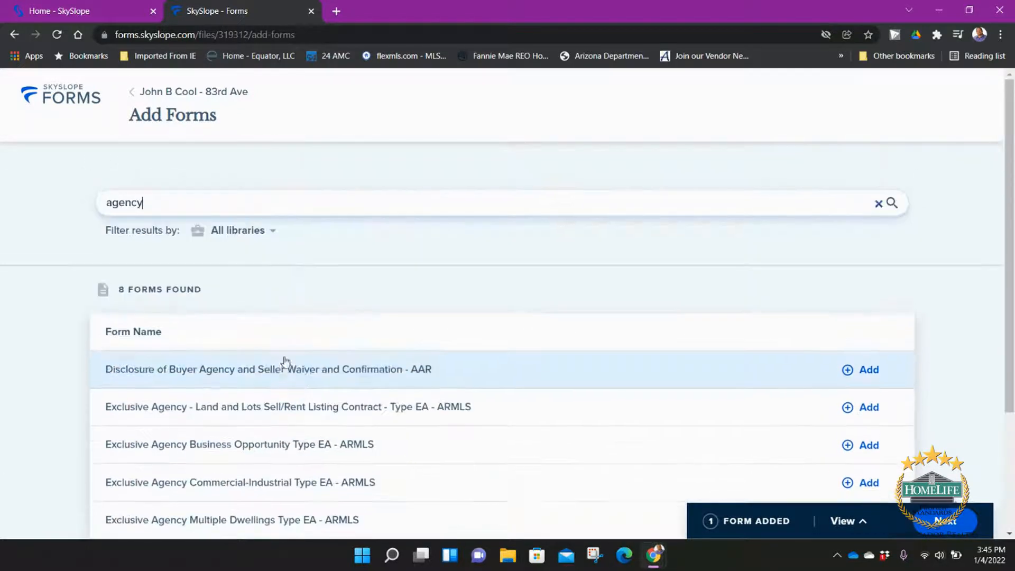
scroll(290, 379, down, 2)
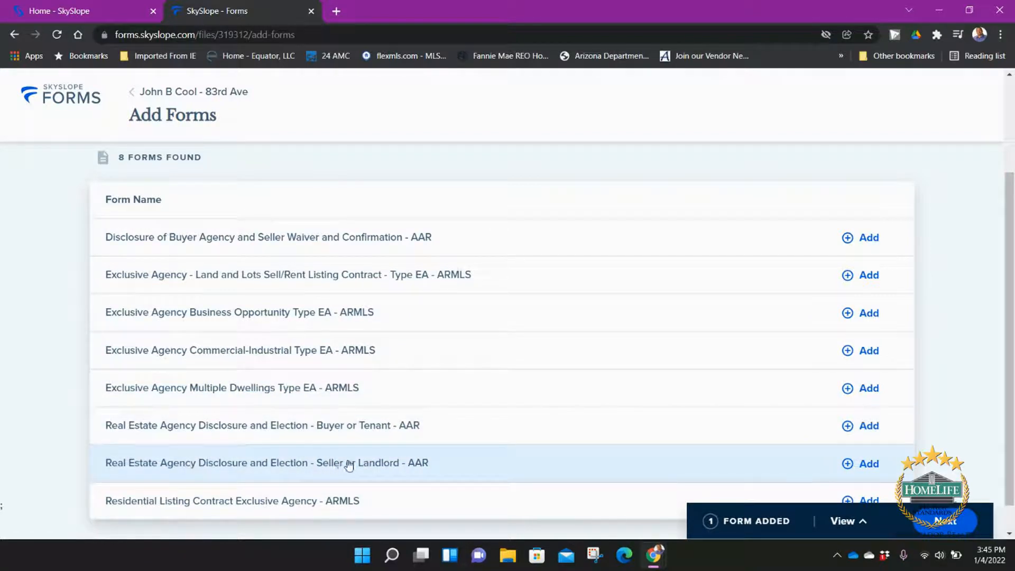
click(860, 467)
scroll(313, 215, up, 3)
scroll(304, 235, up, 1)
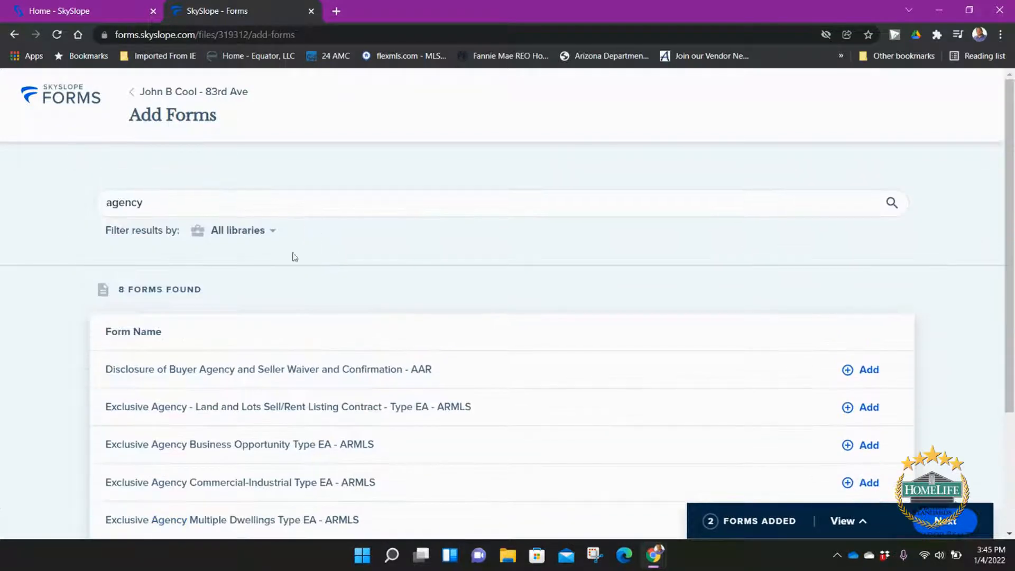
click(224, 204)
key(BackSpace)
key(BackSpace)
key(BackSpace)
key(BackSpace)
key(BackSpace)
key(BackSpace)
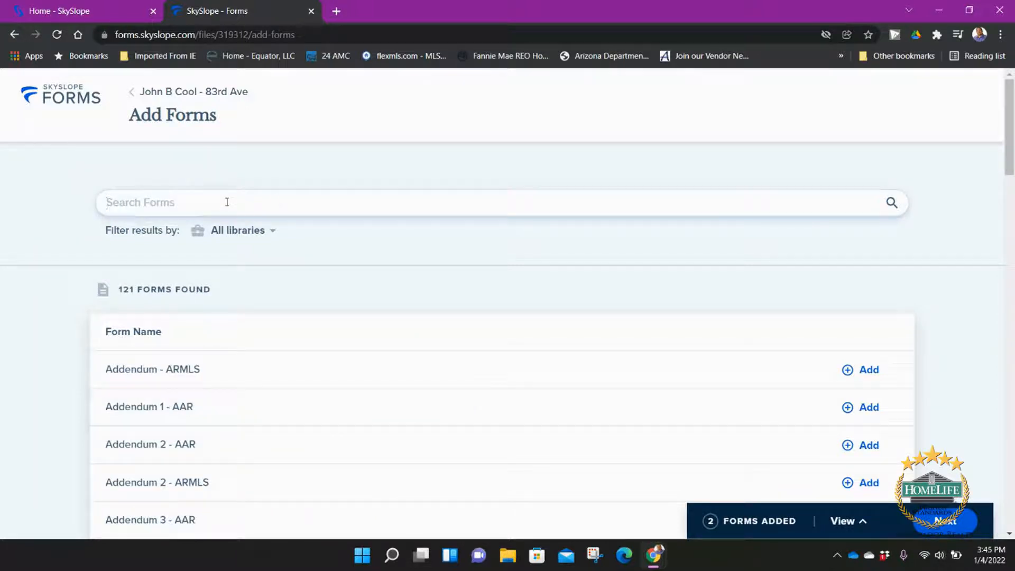
Step: Filter to AAR and add the HOA Condominium Addendum and Market Conditions Advisory for Sellers
click(271, 236)
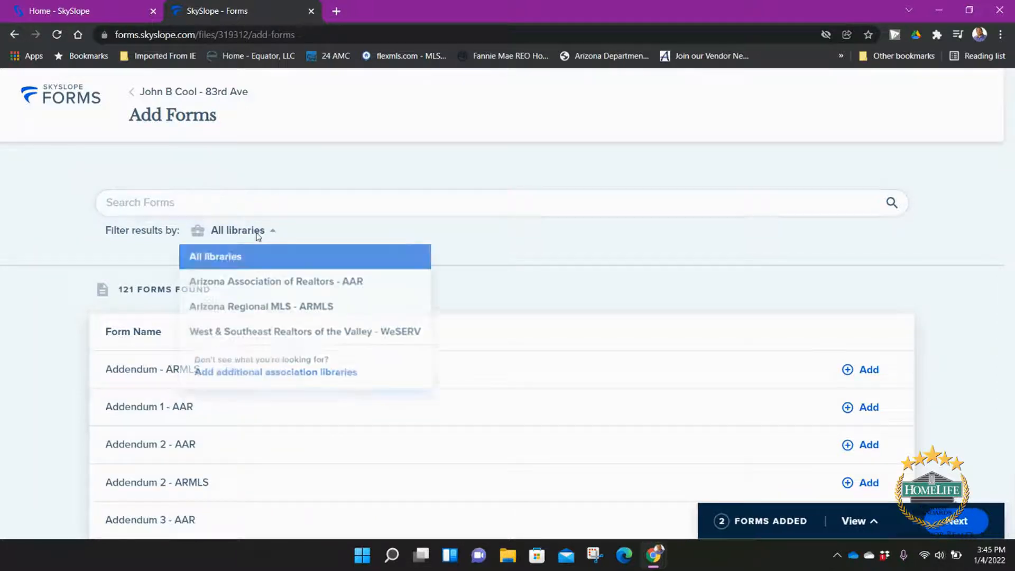
click(277, 284)
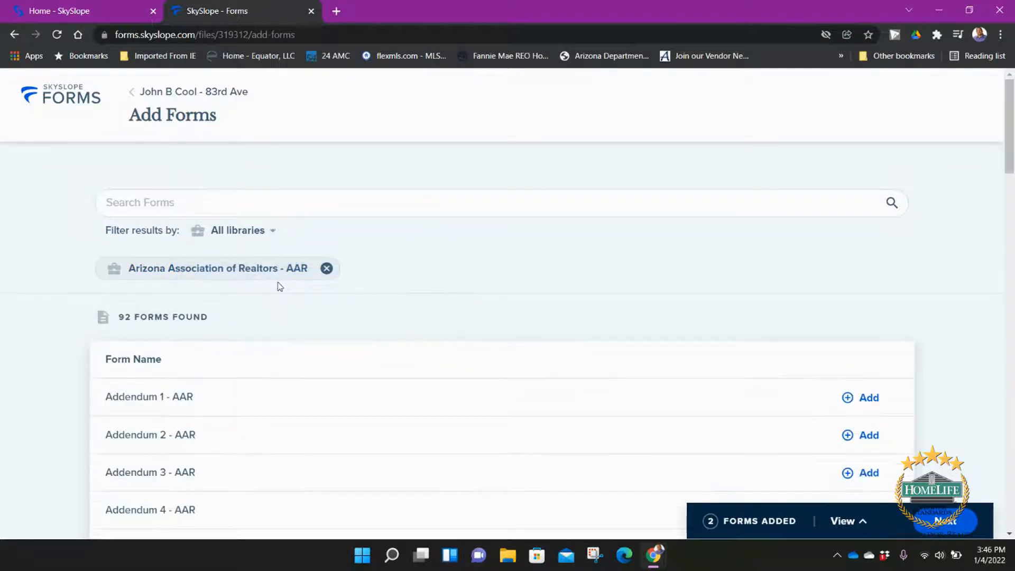
scroll(255, 318, down, 6)
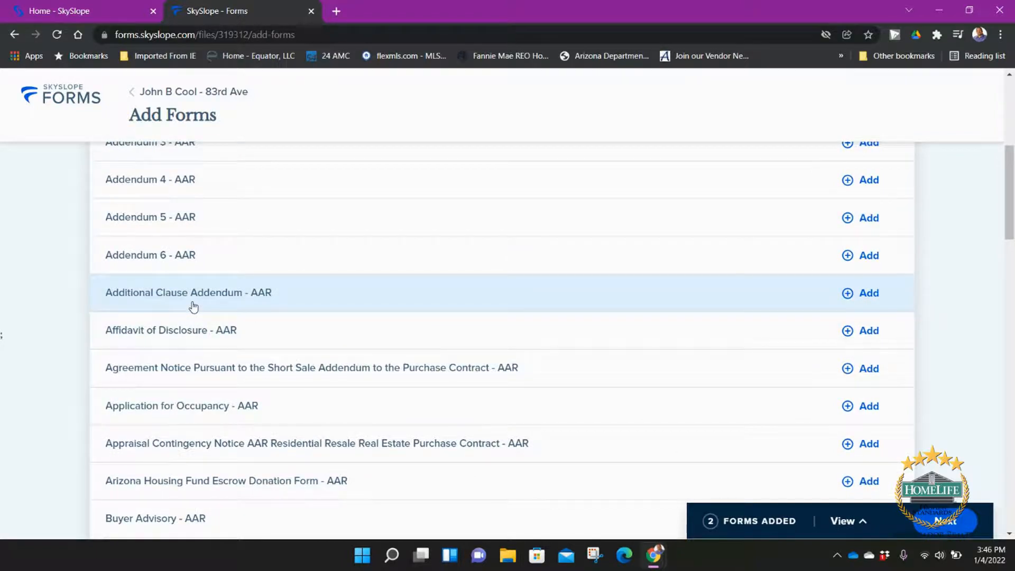
scroll(194, 306, down, 4)
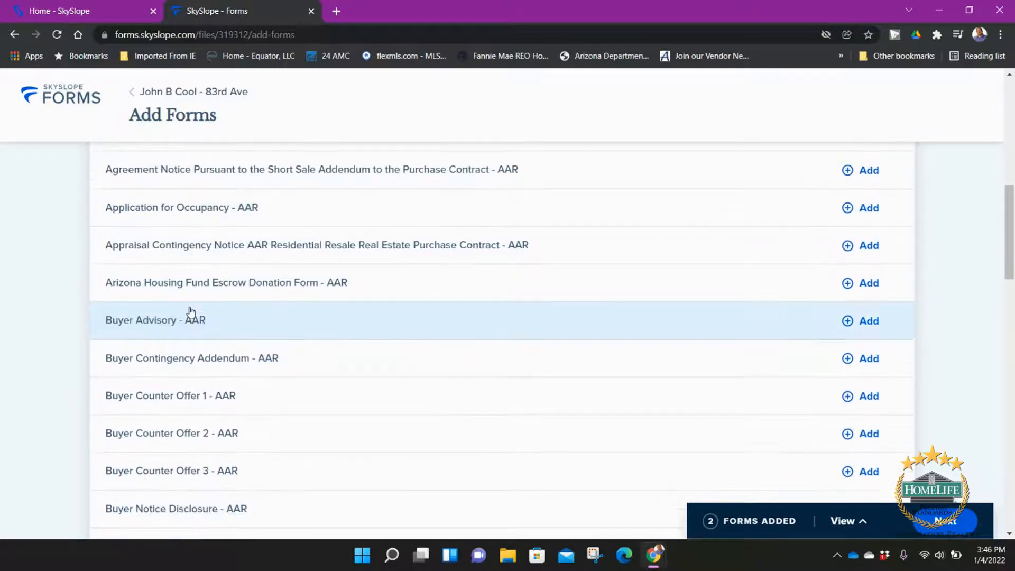
scroll(192, 312, down, 5)
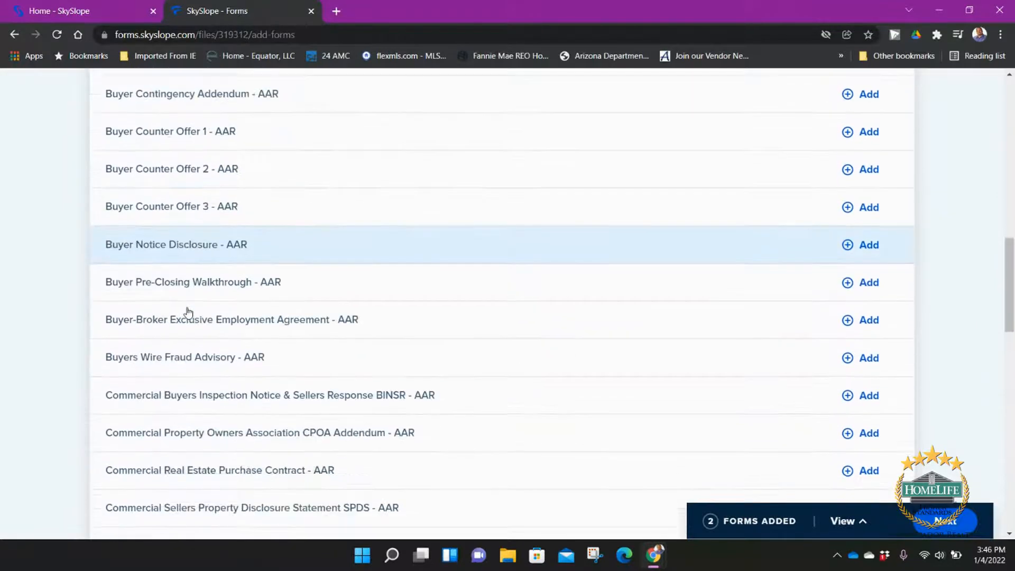
scroll(191, 259, down, 1)
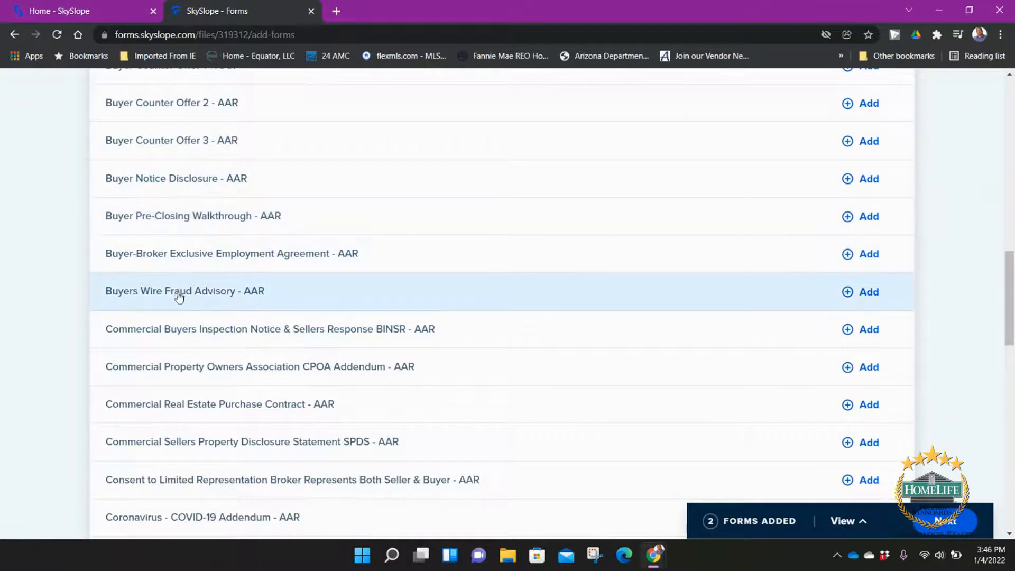
scroll(178, 299, down, 2)
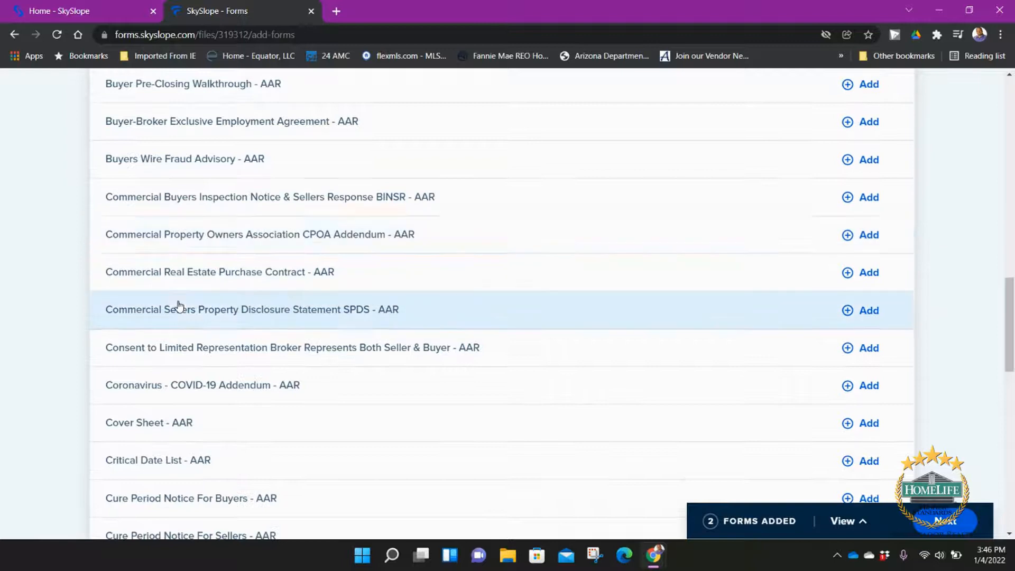
scroll(178, 305, down, 3)
scroll(168, 259, down, 1)
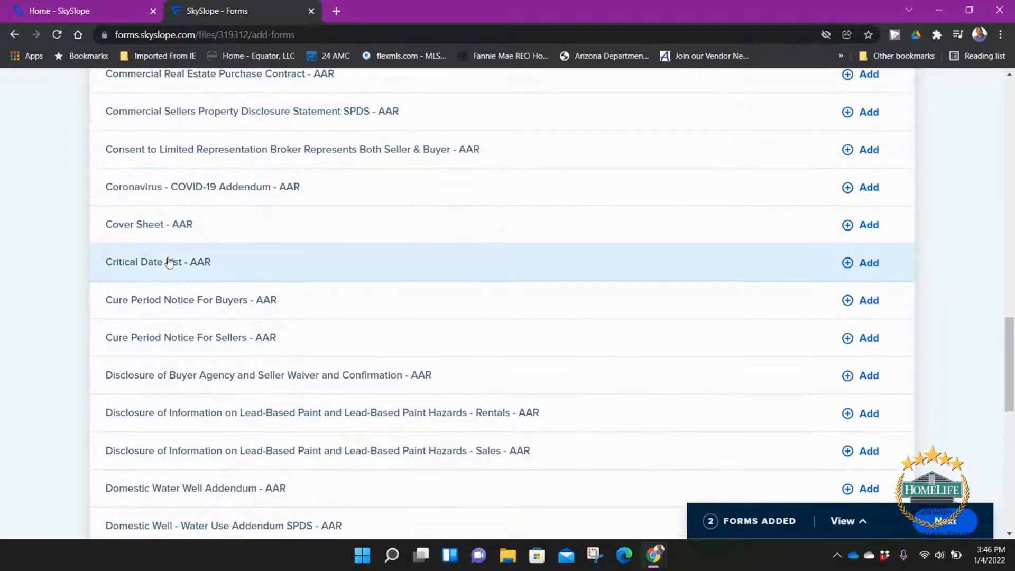
scroll(149, 214, down, 1)
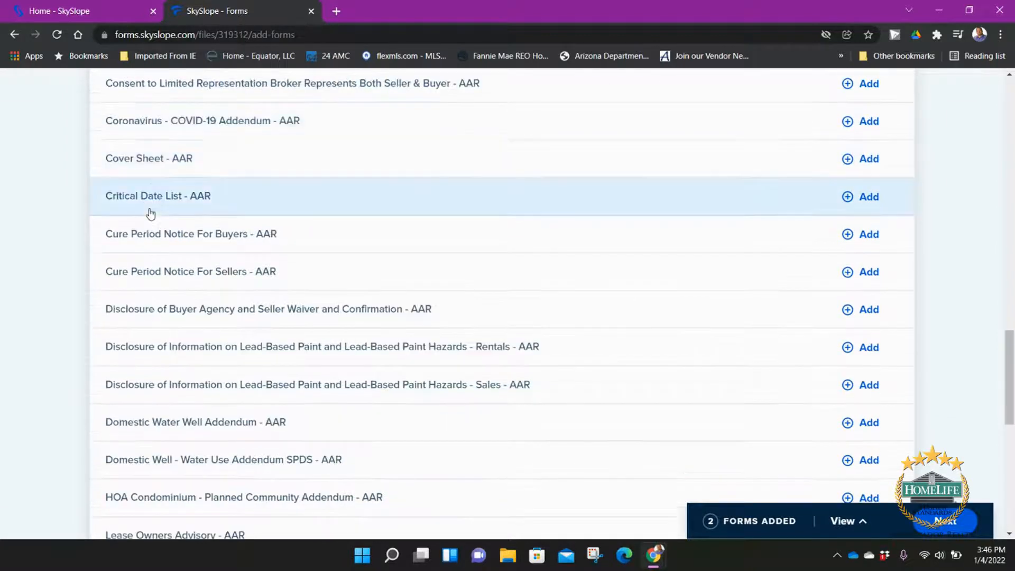
scroll(151, 213, down, 1)
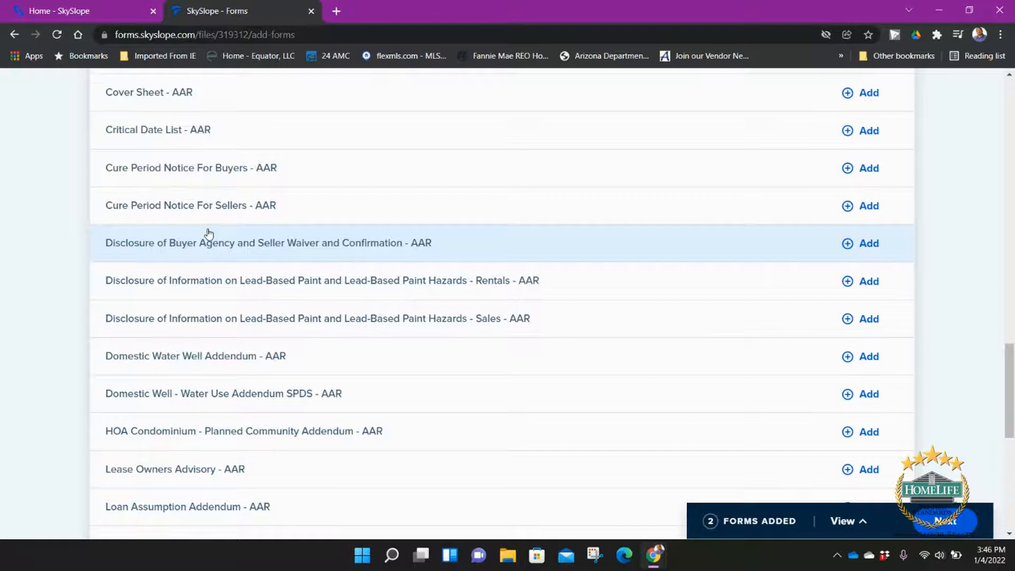
scroll(208, 234, down, 2)
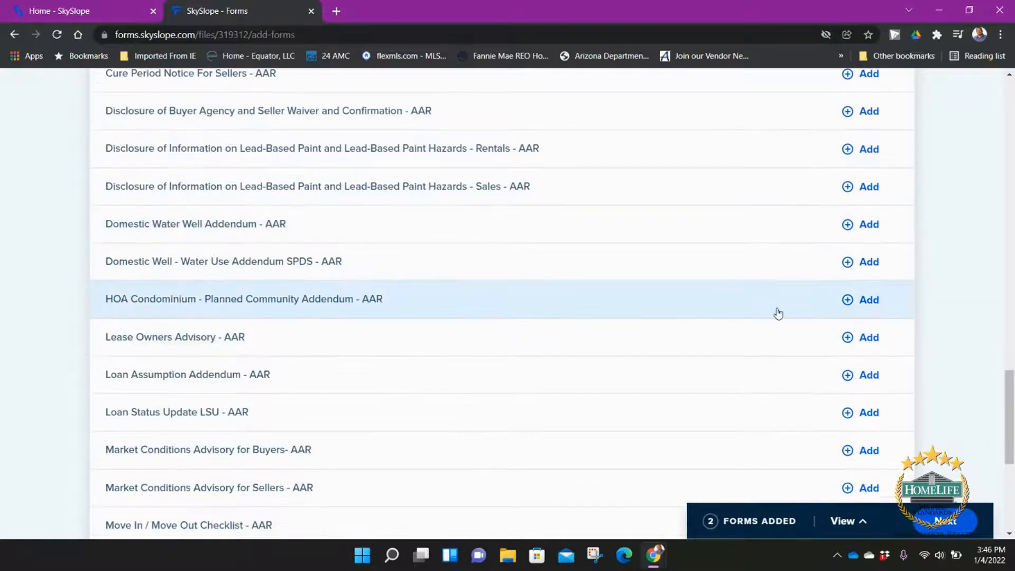
click(870, 301)
scroll(552, 341, down, 1)
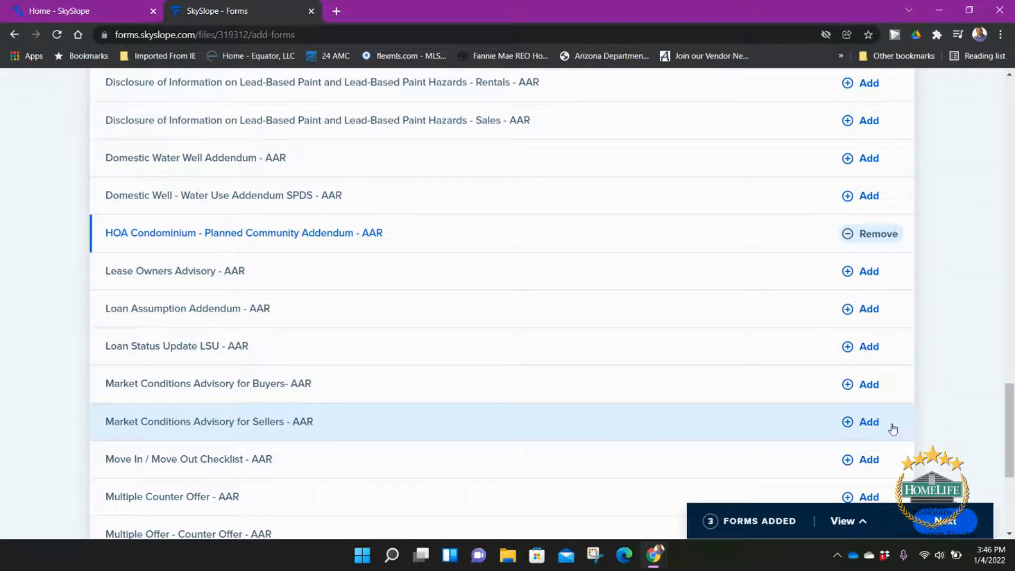
click(866, 422)
Step: Add the Residential Sellers Property Disclosure Statement and the Sellers Wire Fraud Advisory
scroll(441, 422, down, 4)
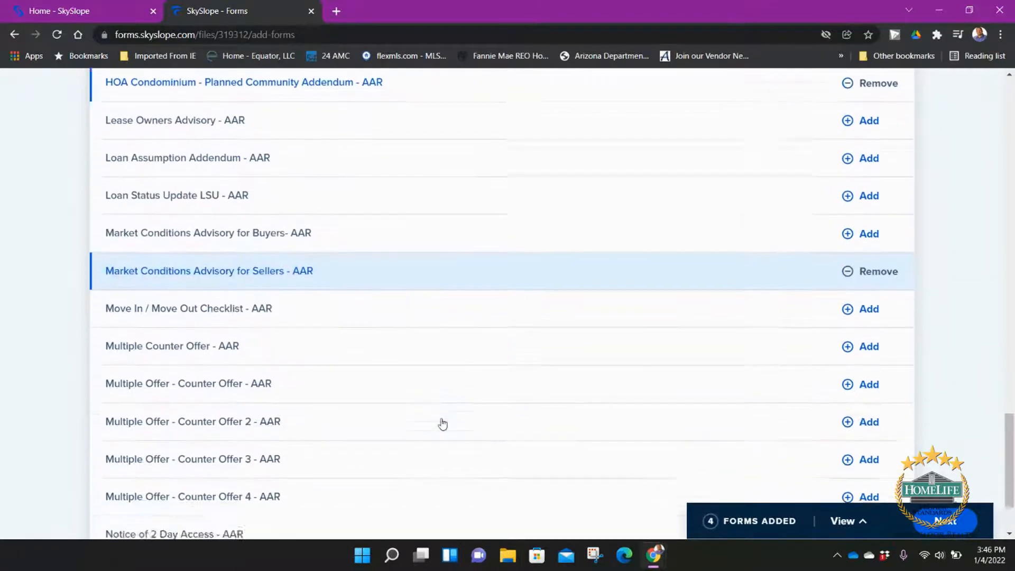
scroll(304, 301, down, 5)
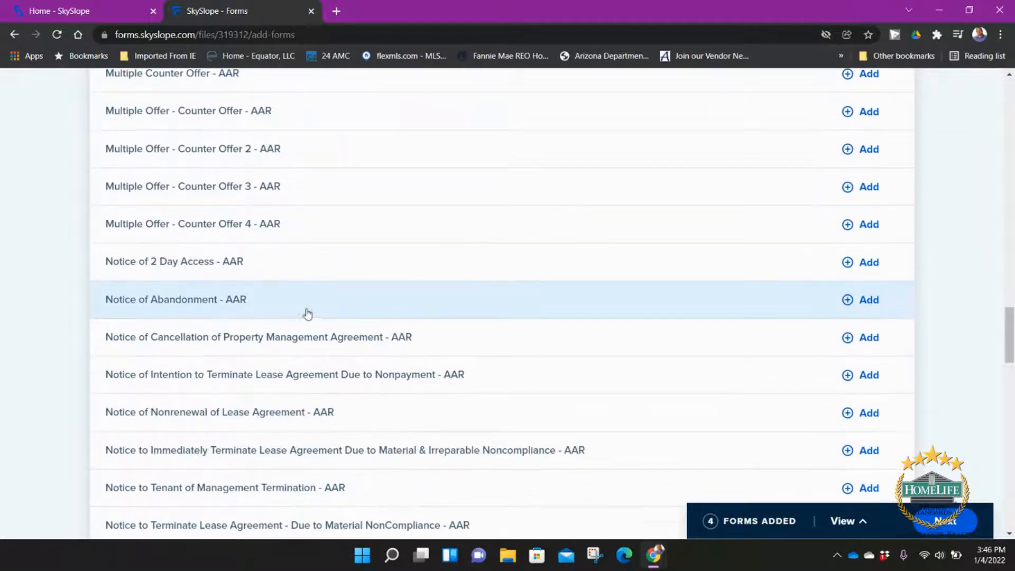
scroll(312, 317, down, 4)
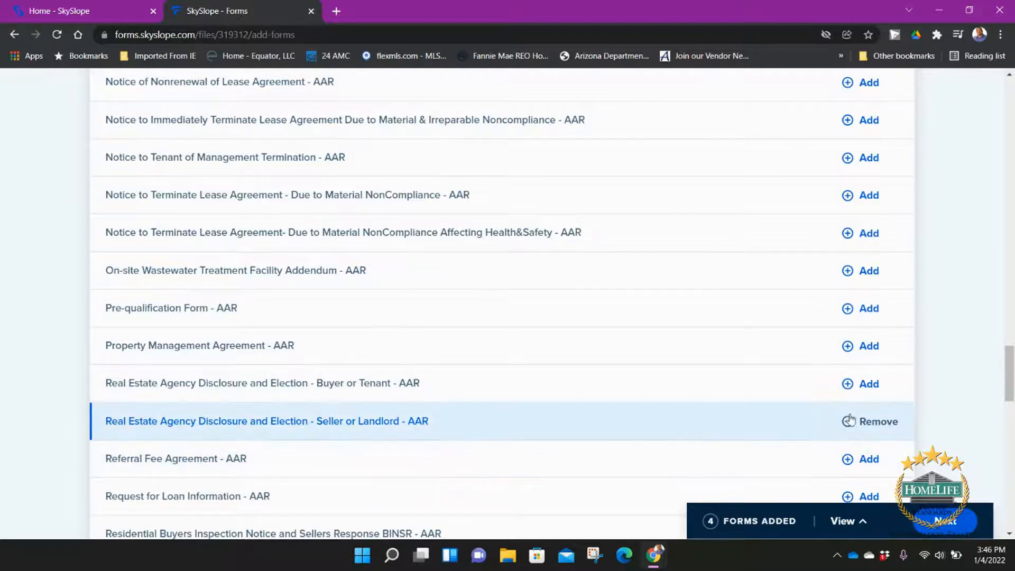
scroll(386, 423, down, 1)
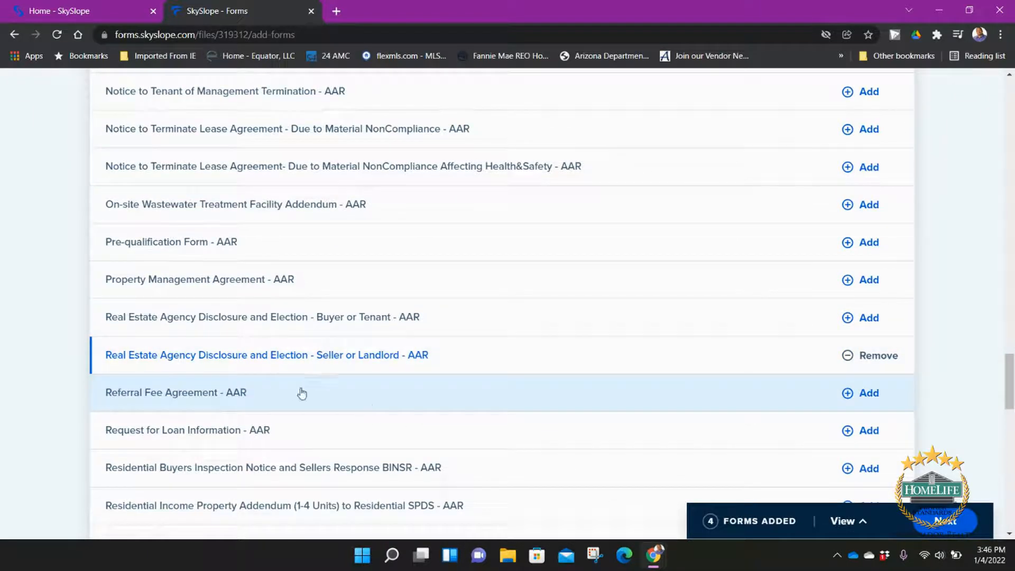
scroll(310, 394, down, 1)
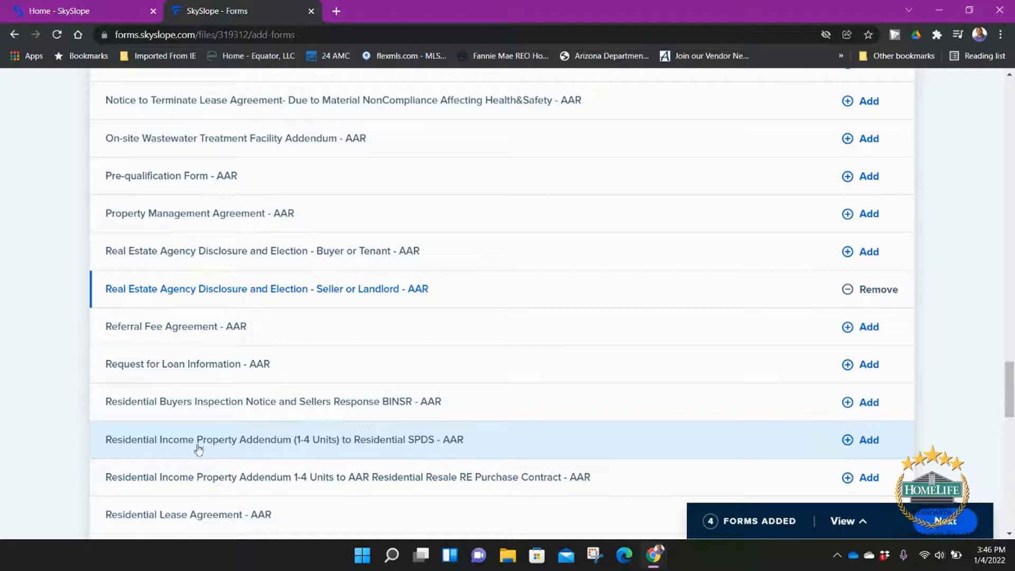
scroll(336, 423, down, 1)
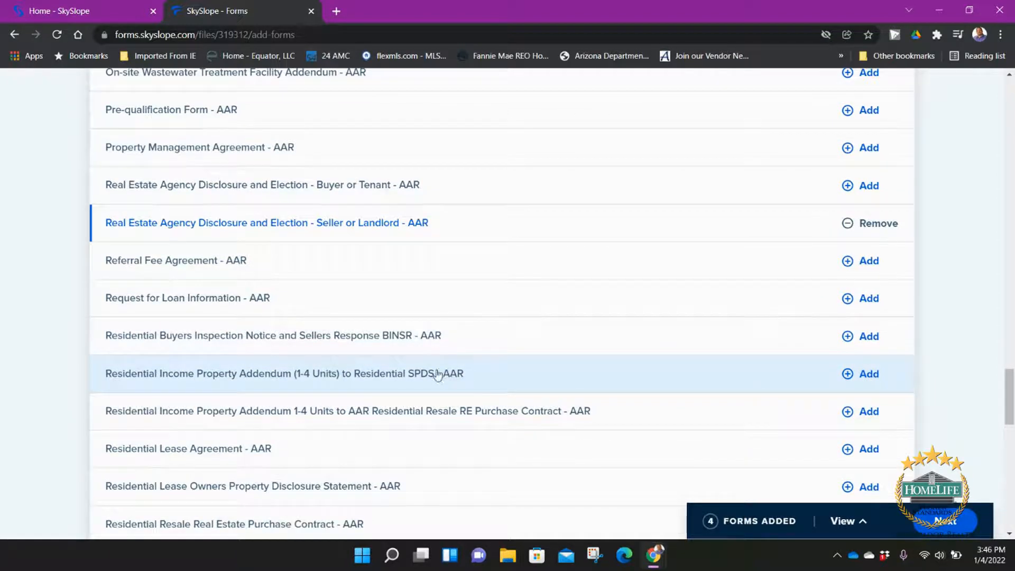
scroll(524, 382, down, 1)
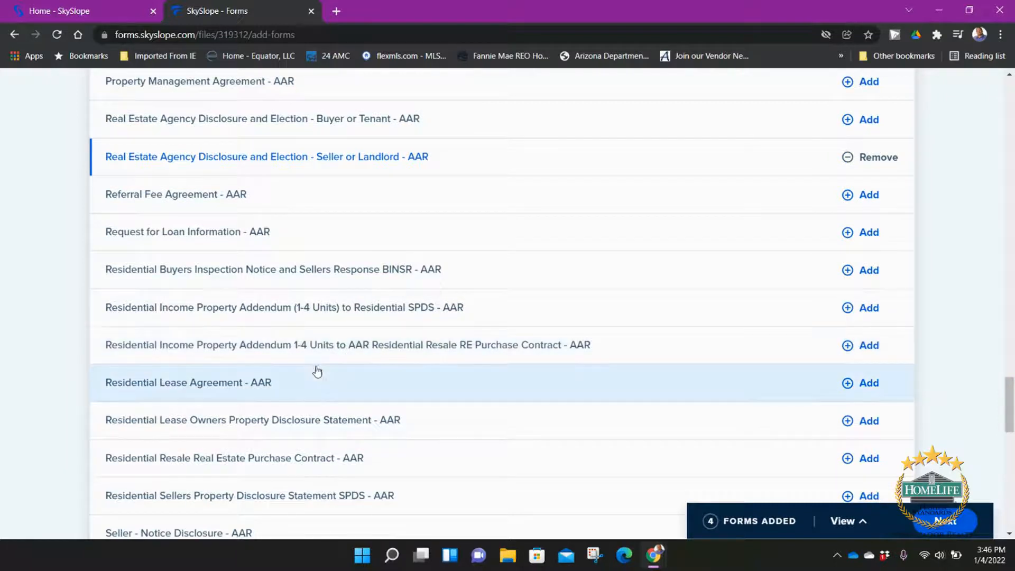
scroll(362, 420, down, 1)
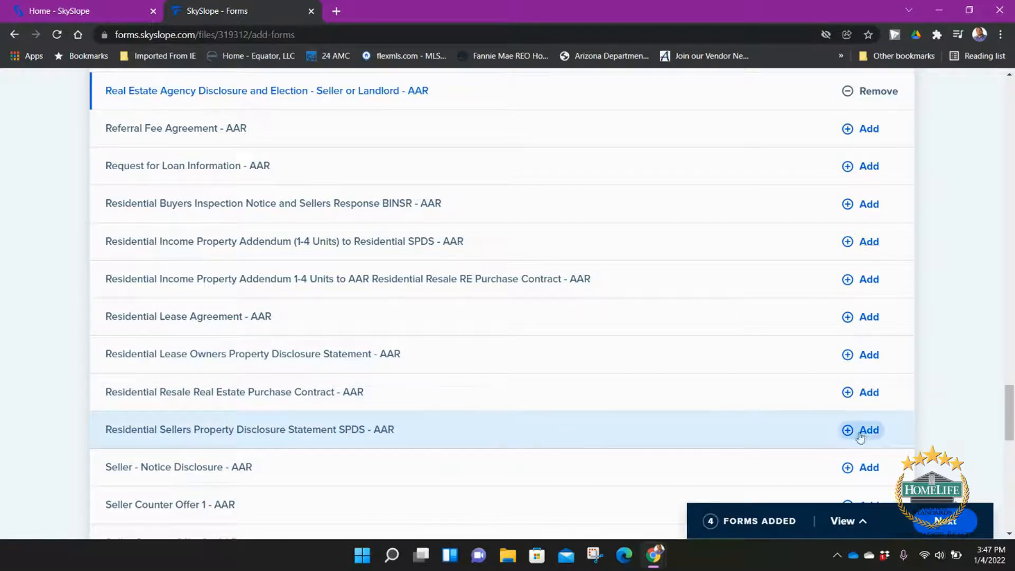
click(864, 430)
scroll(471, 412, down, 3)
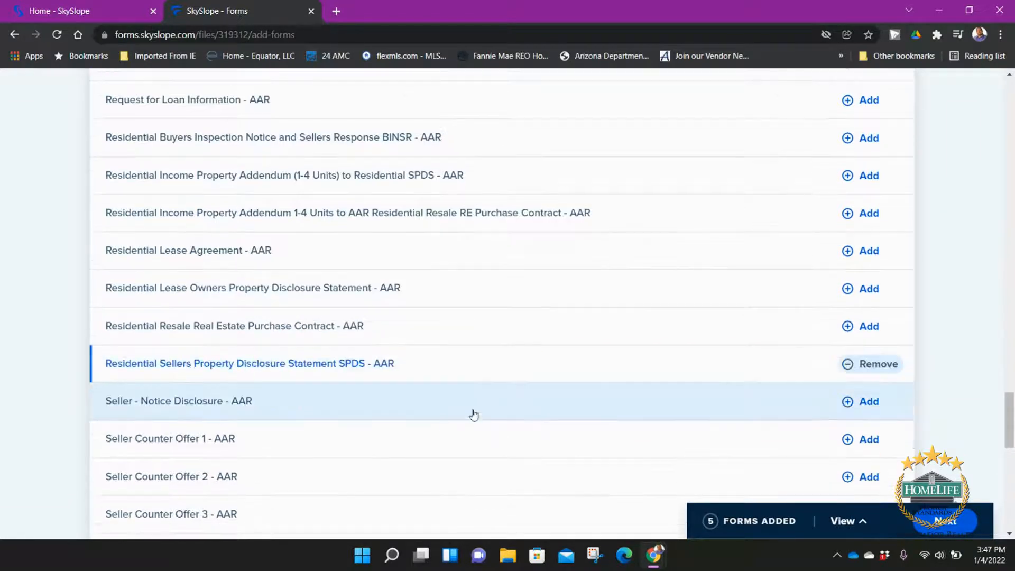
scroll(470, 394, down, 2)
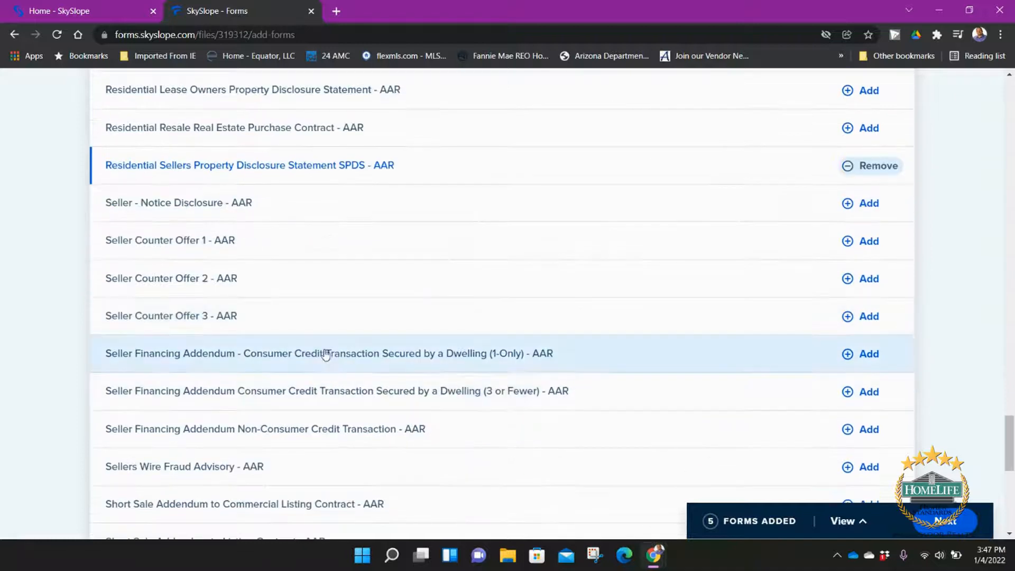
scroll(317, 360, down, 2)
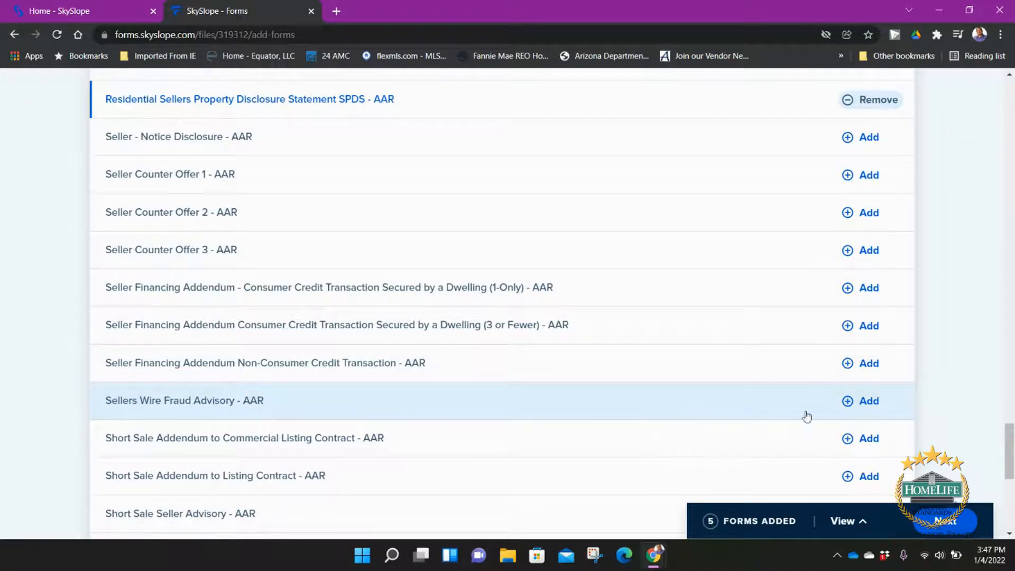
click(862, 406)
Step: Review the six added forms and return to the file
scroll(595, 427, down, 5)
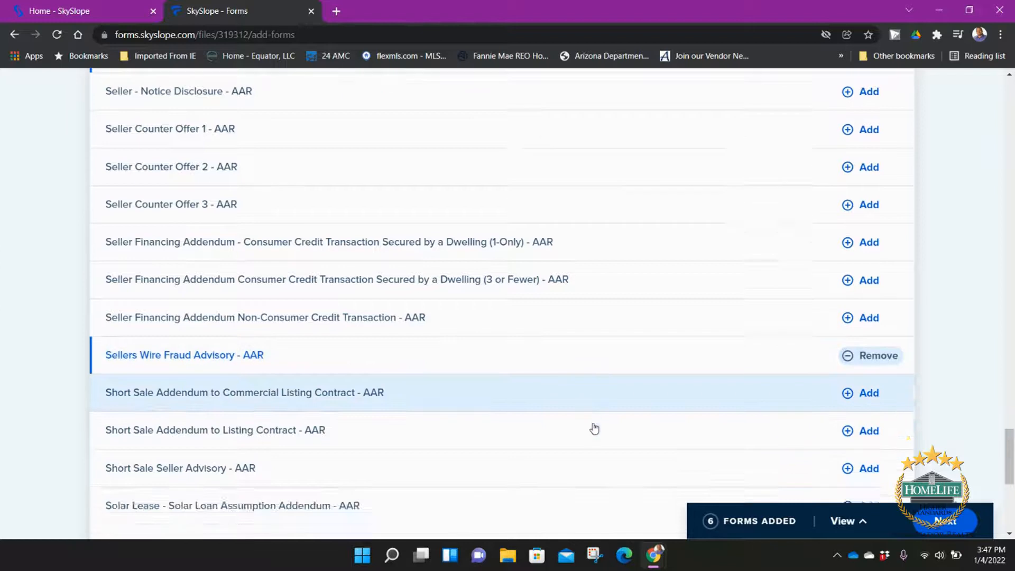
scroll(595, 429, down, 3)
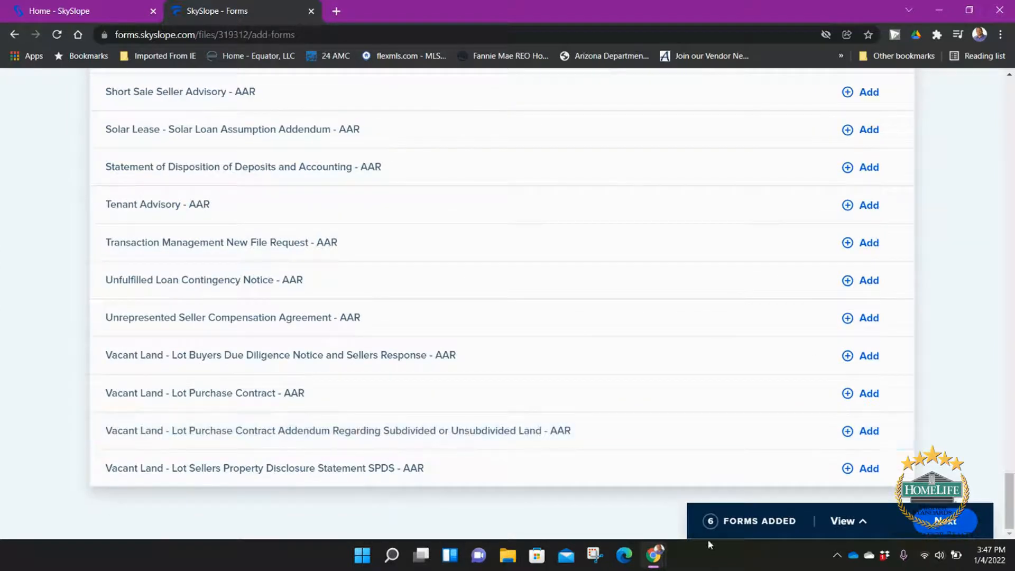
click(842, 521)
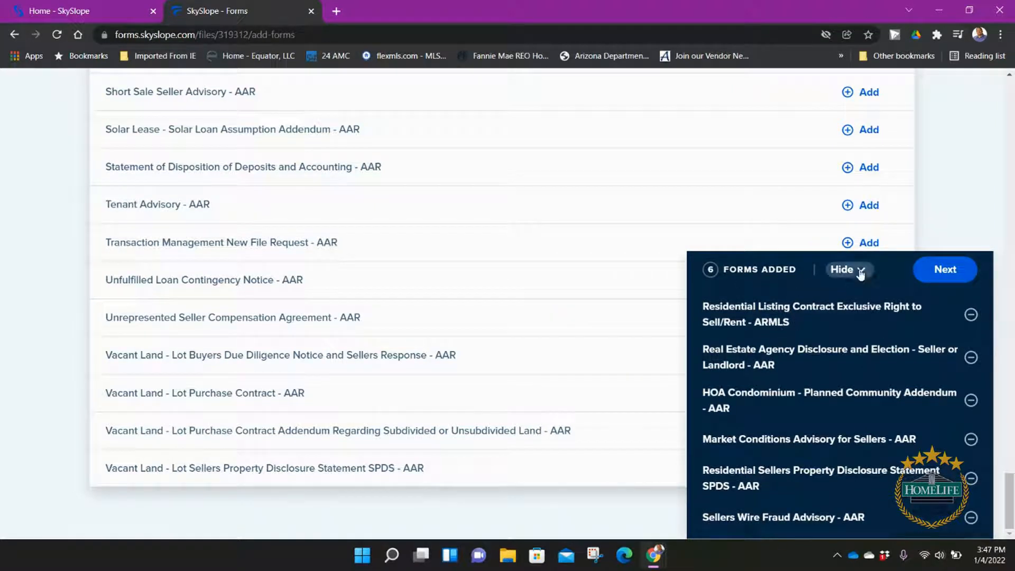
click(848, 269)
click(957, 528)
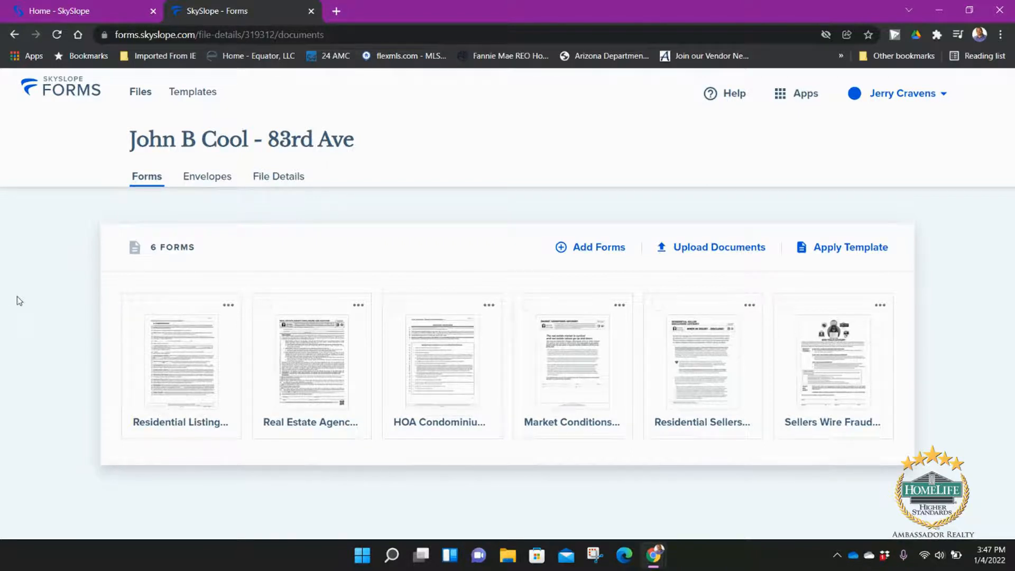
Step: Select all forms except the Residential Sellers disclosure and start Fill and Send for those five
click(137, 305)
click(266, 305)
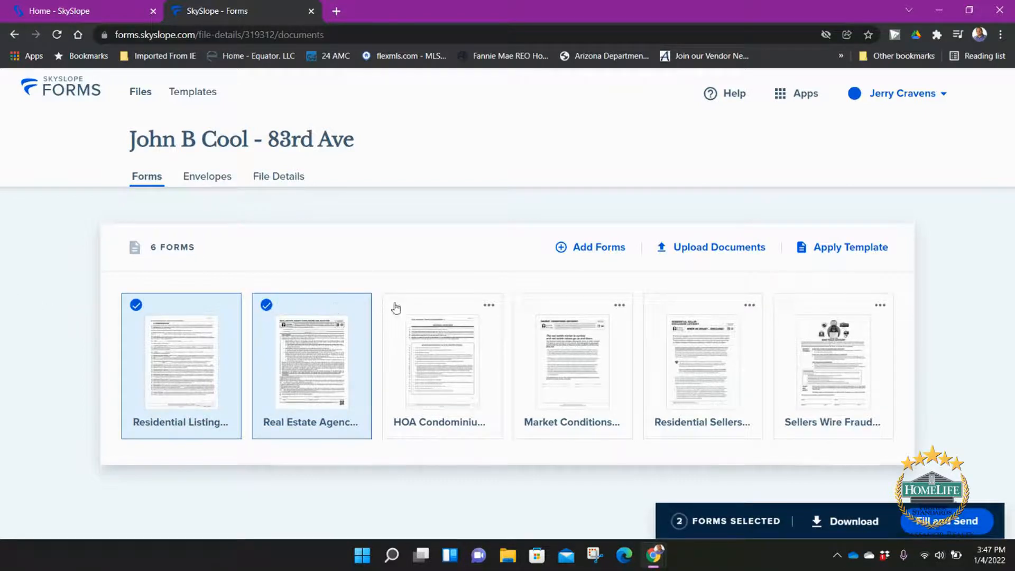
click(395, 306)
click(526, 305)
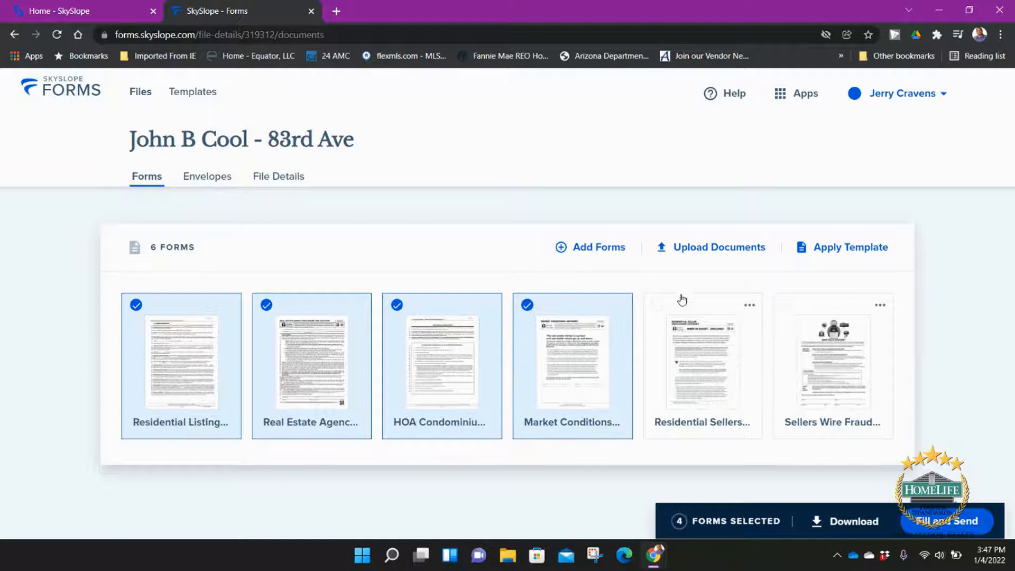
click(657, 306)
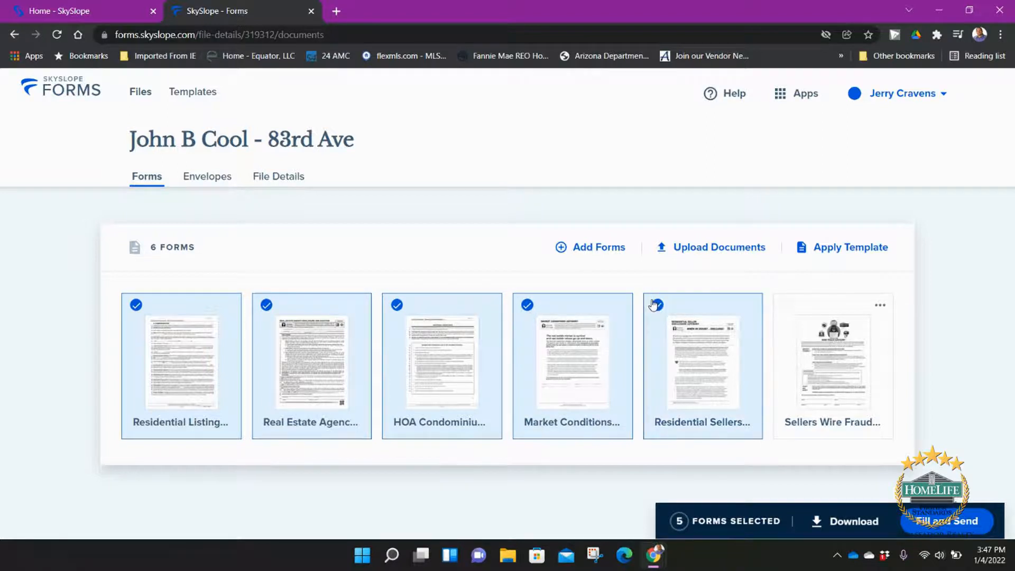
click(782, 307)
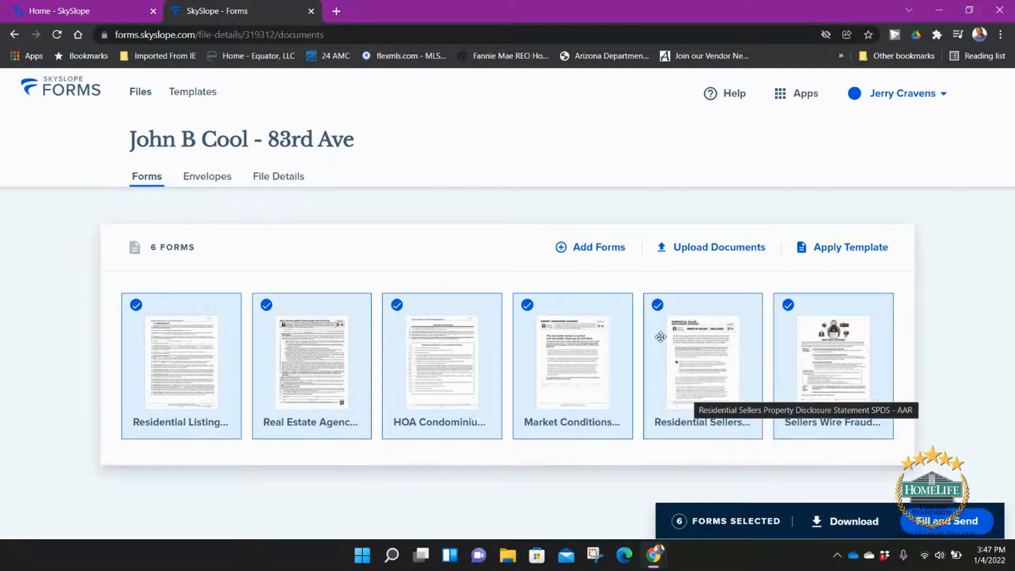
click(658, 305)
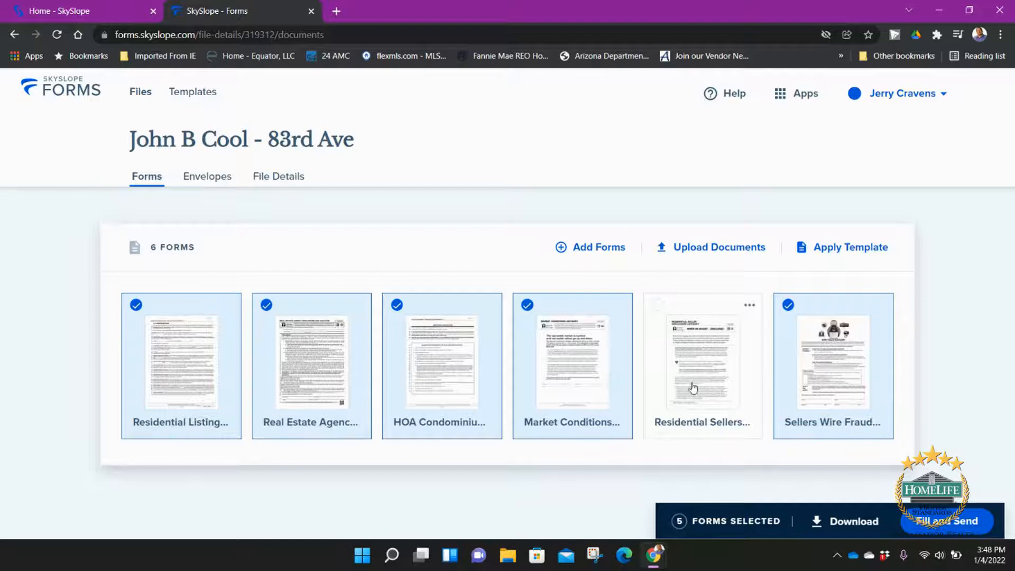
click(944, 524)
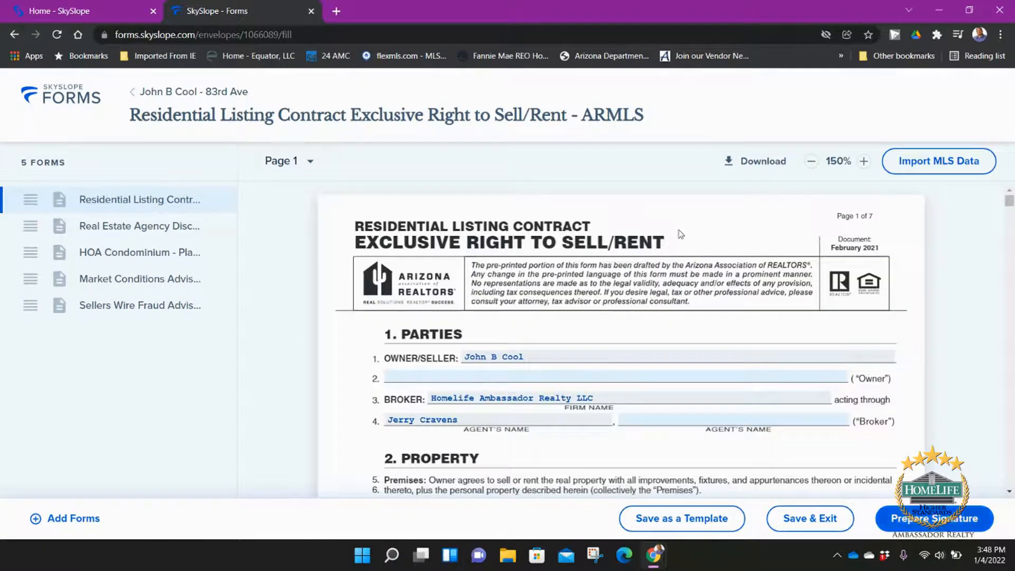
Step: Move the Agency Disclosure to the top, remove HOA Condominium, and open the Firm Name details
drag(42, 227, 42, 194)
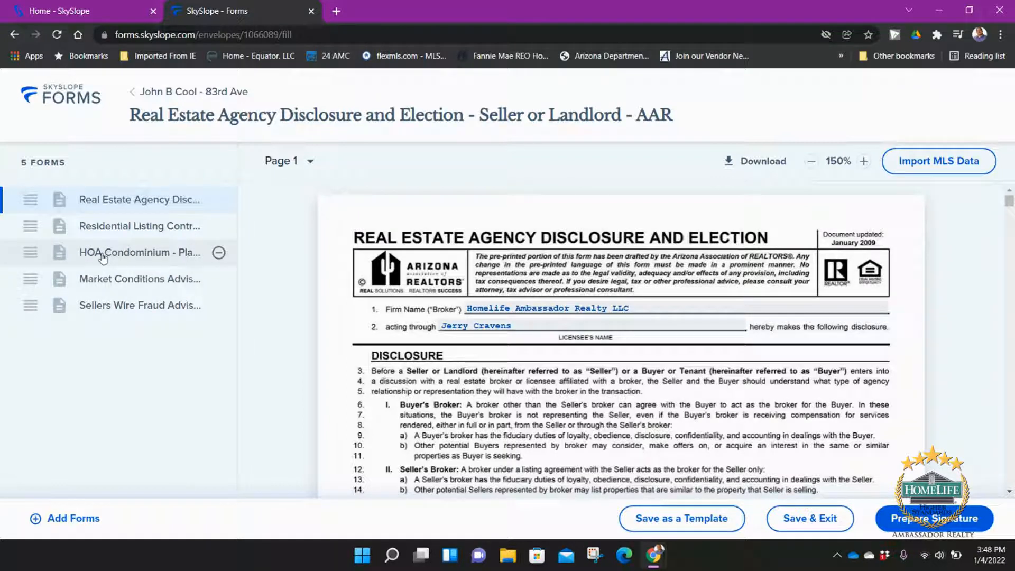
click(218, 253)
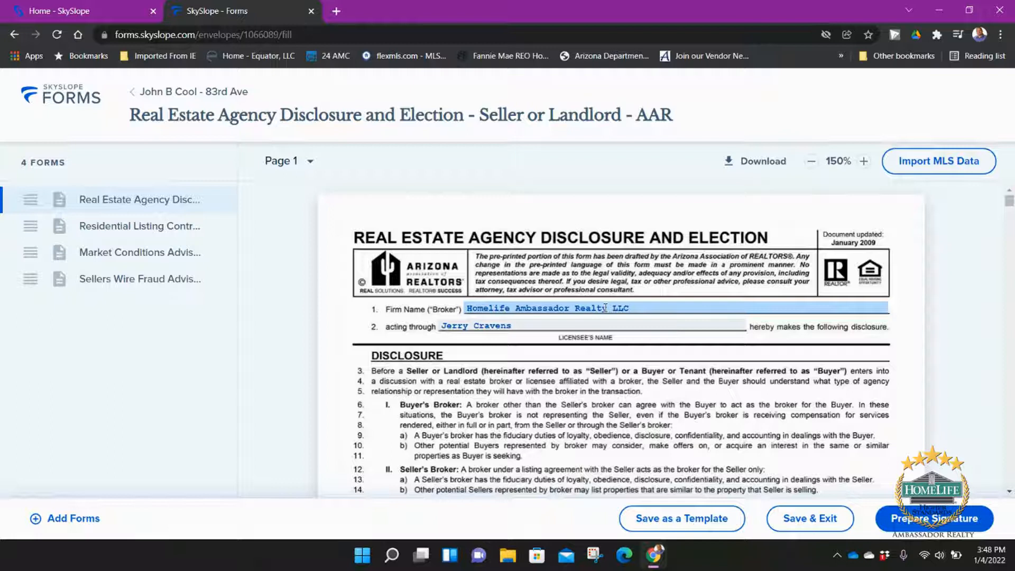
click(628, 308)
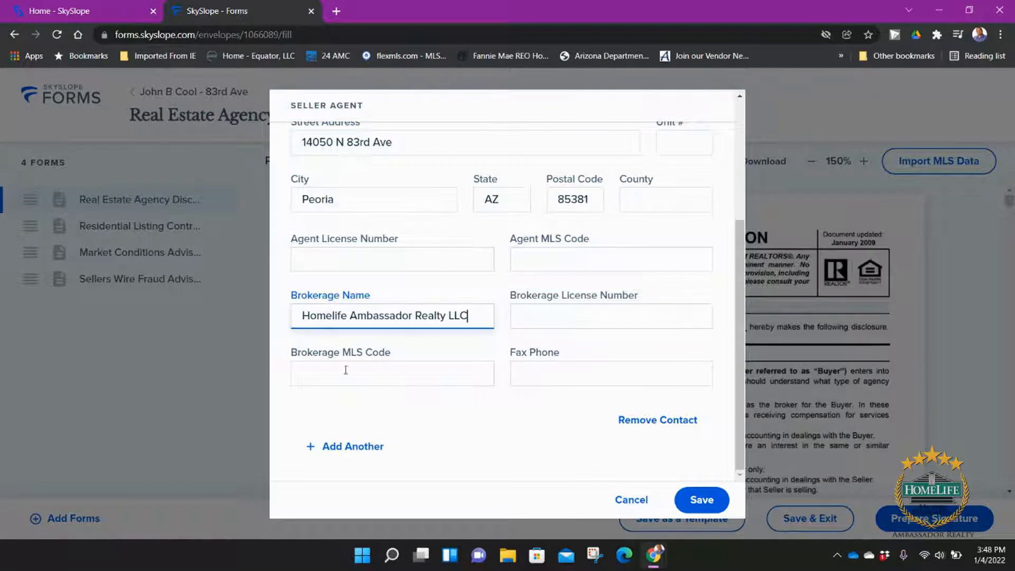
Step: Save brokerage MLS code HLAR01 and the agent's phone number to the seller agent record
click(364, 380)
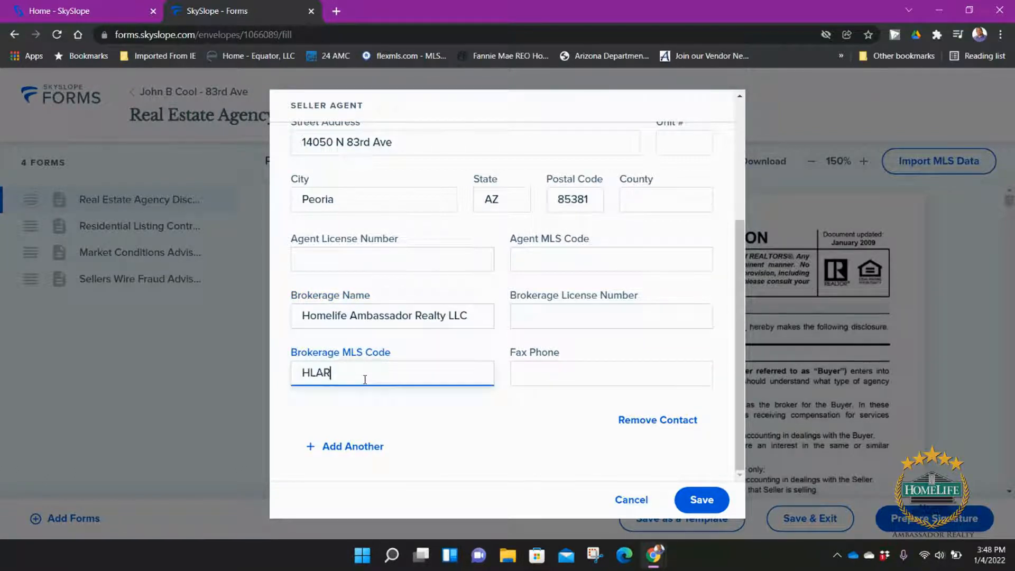
text(HLAR01)
click(701, 500)
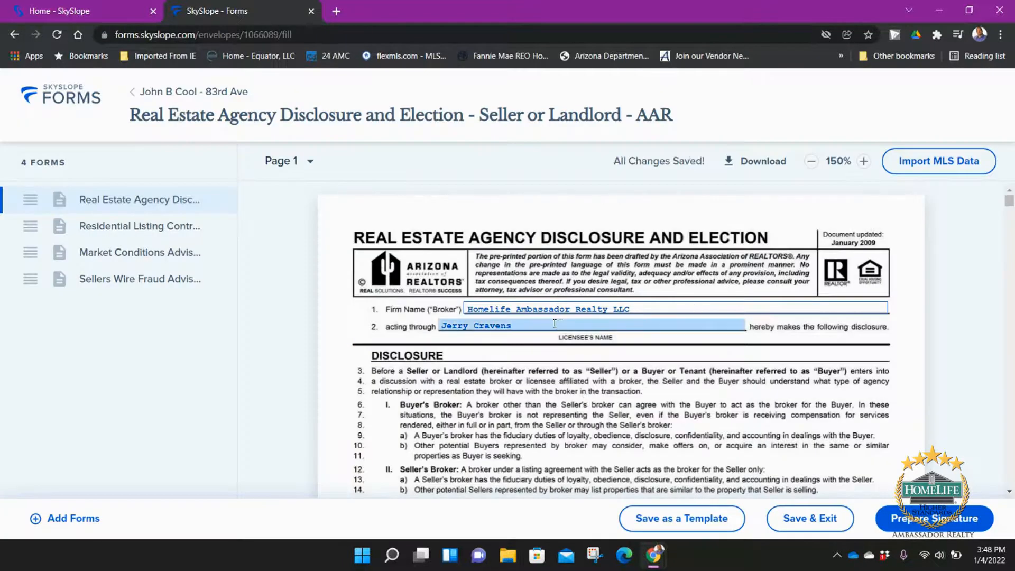
click(552, 324)
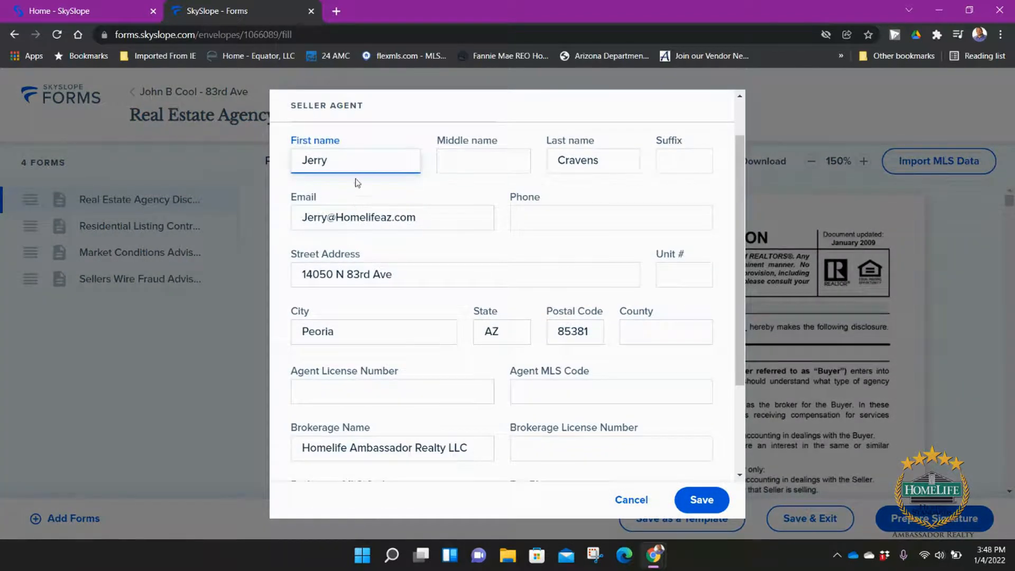
click(560, 222)
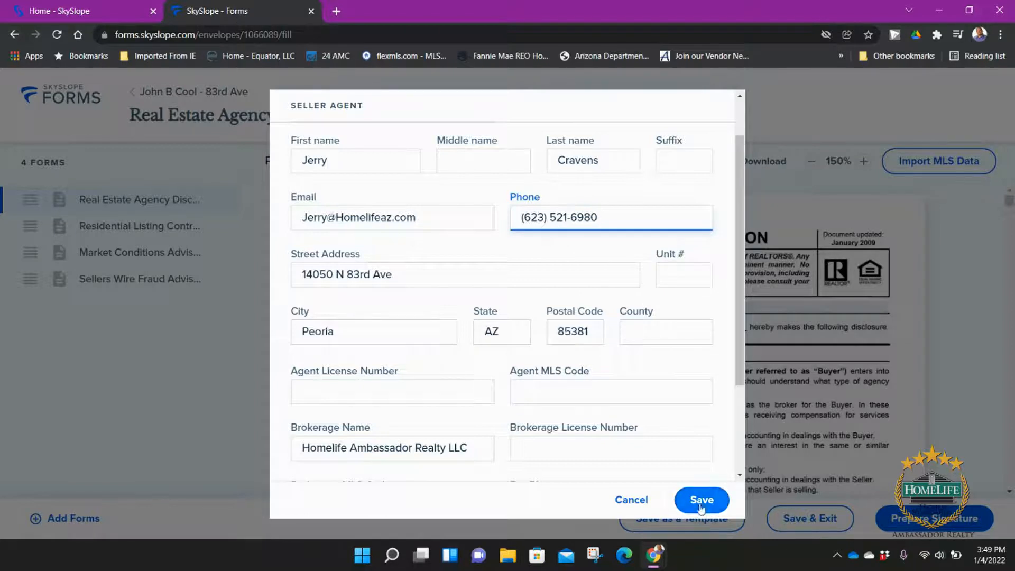
click(701, 506)
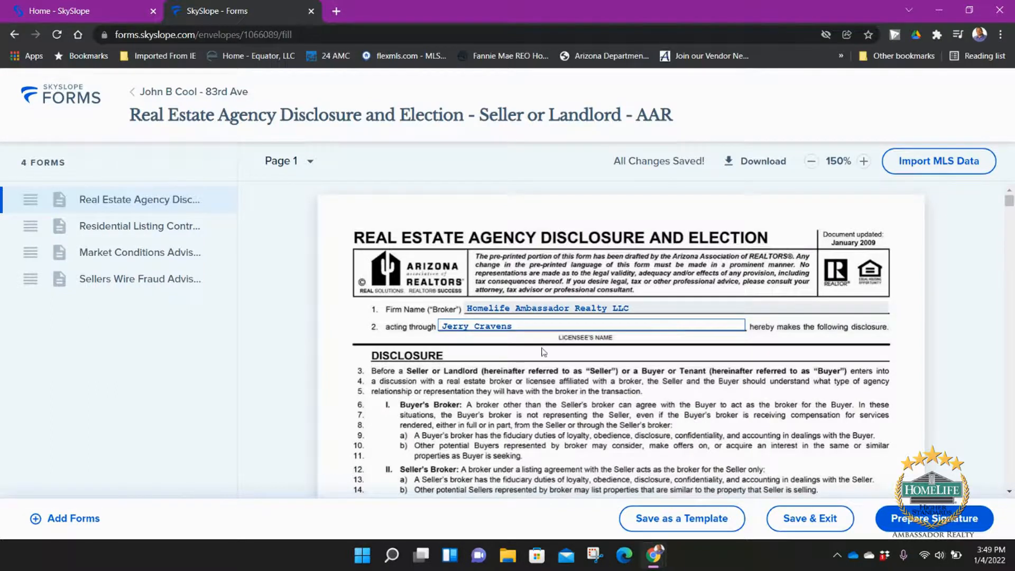
Step: Check the seller election options on lines 40 and 42 and the Seller(s) acknowledgment on line 45
scroll(598, 362, down, 3)
scroll(605, 365, down, 6)
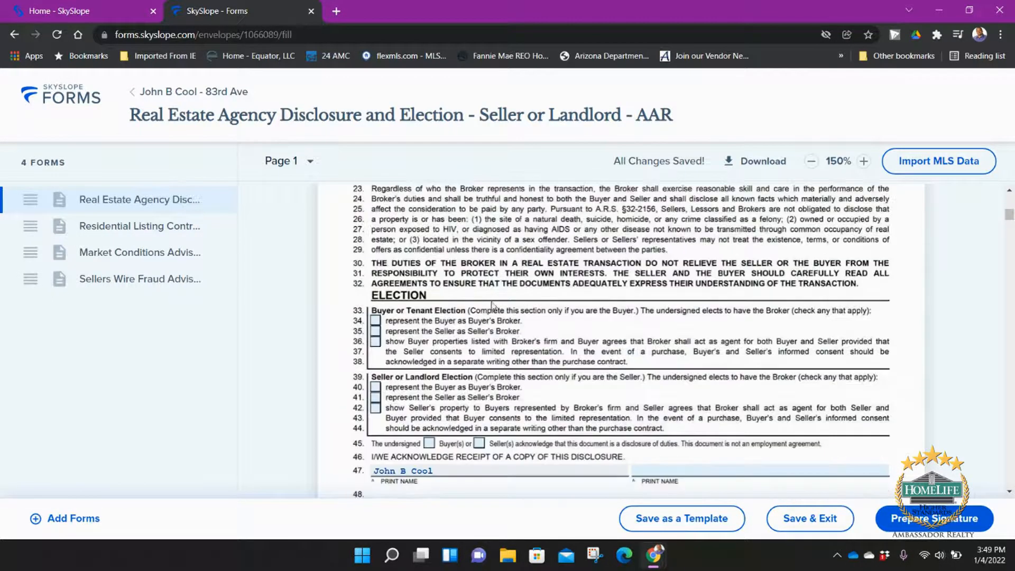
click(376, 387)
click(376, 407)
scroll(474, 399, down, 3)
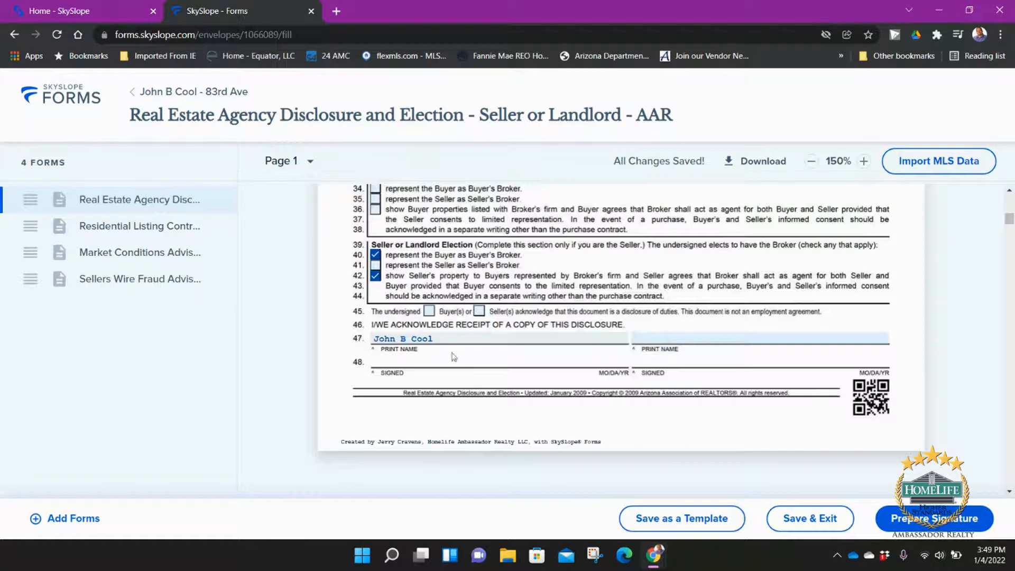
click(479, 312)
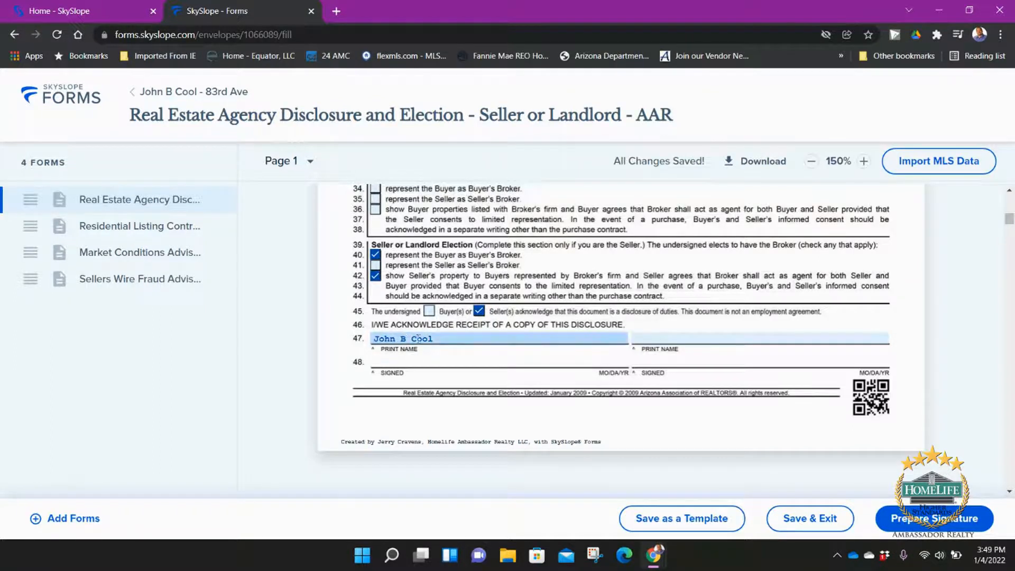
scroll(584, 346, down, 5)
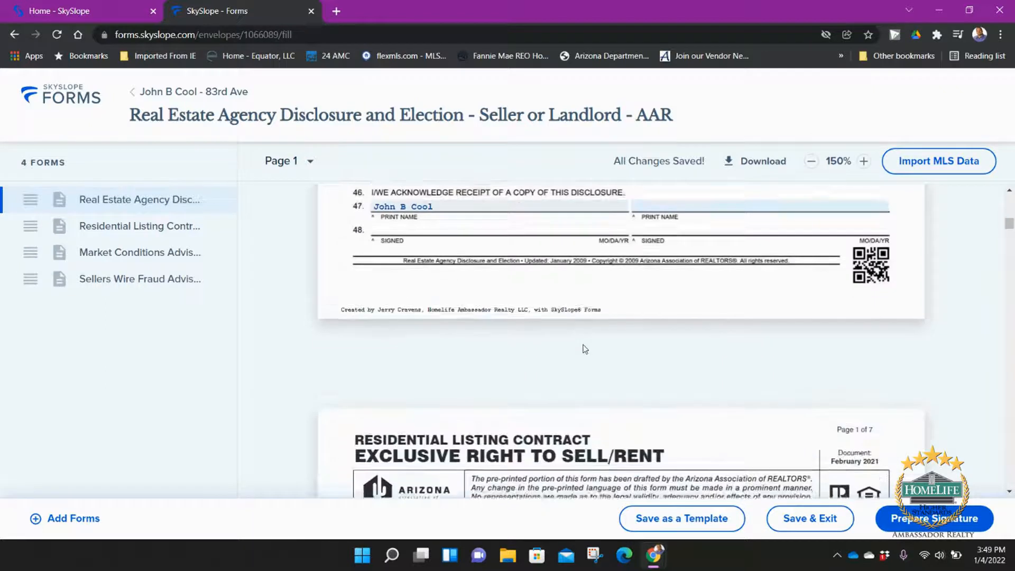
click(106, 200)
scroll(530, 303, down, 10)
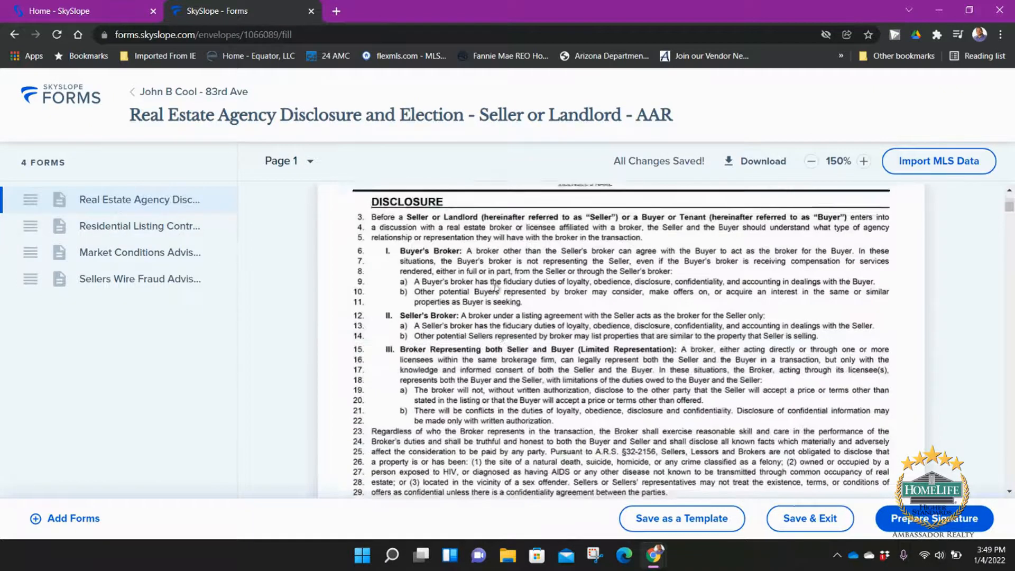
scroll(531, 303, down, 6)
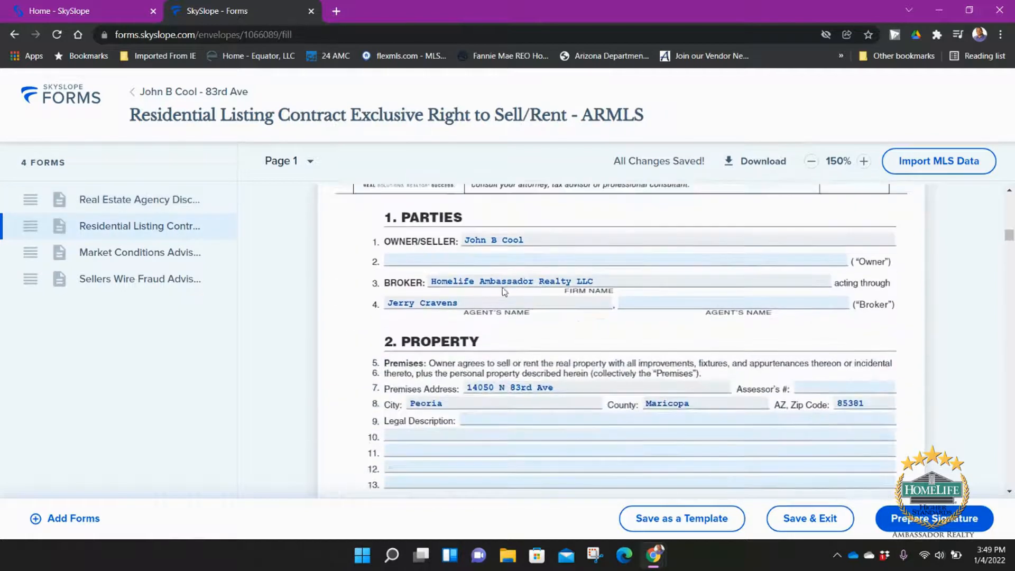
Step: In section 3 tick Sell and enter 500000 as the sale listing price
scroll(570, 271, up, 1)
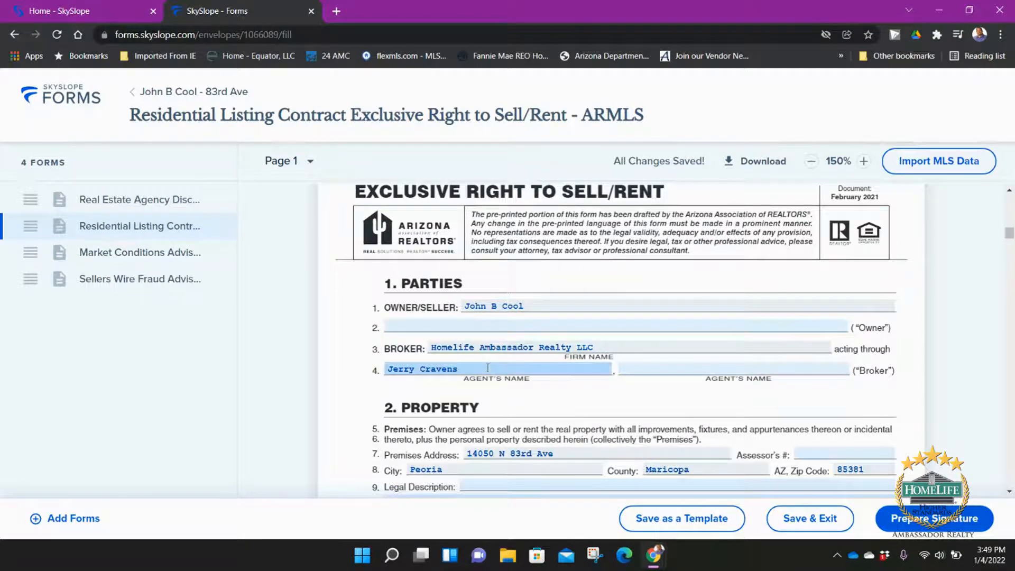
scroll(485, 361, down, 1)
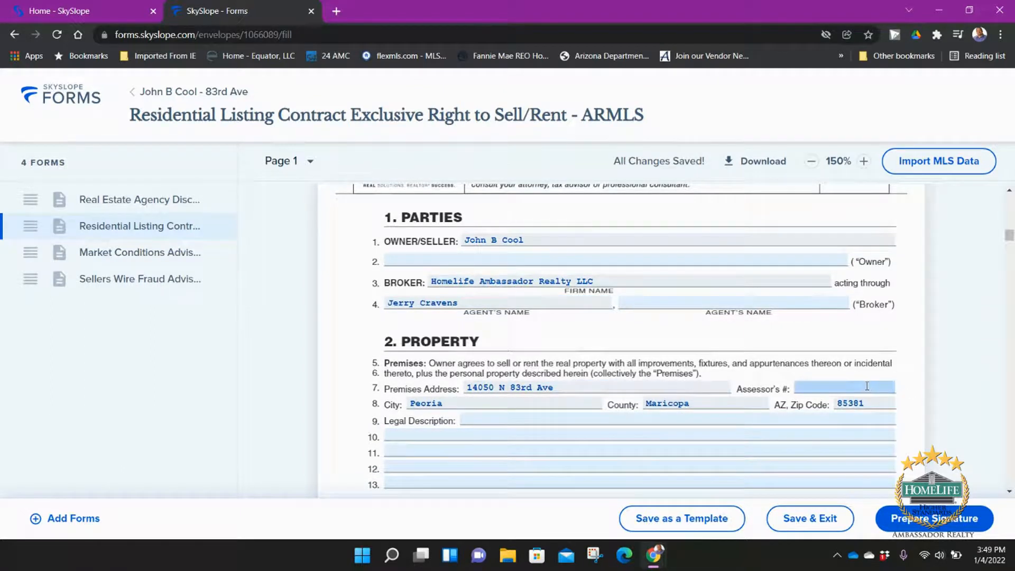
scroll(485, 417, down, 3)
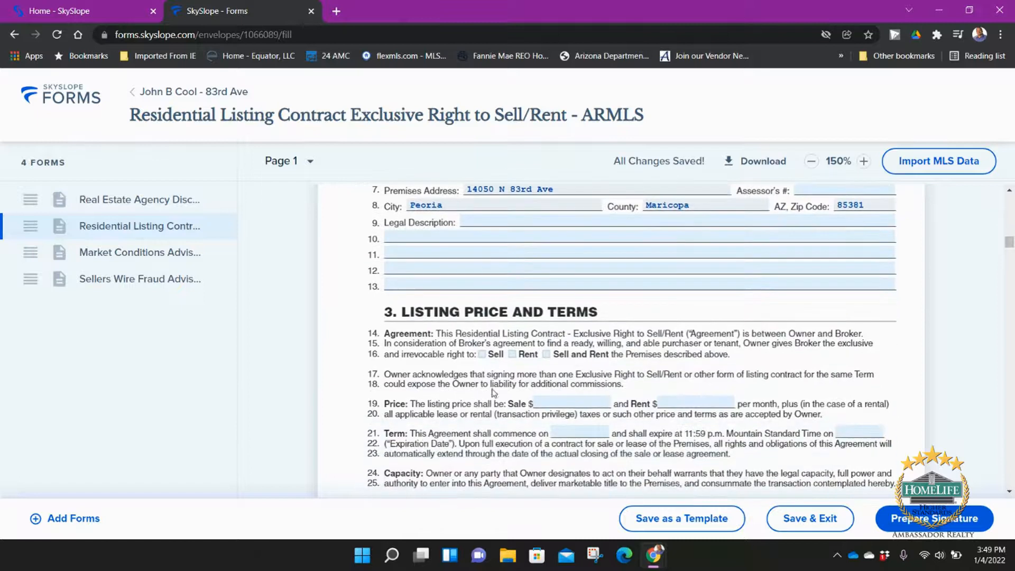
click(482, 355)
click(559, 402)
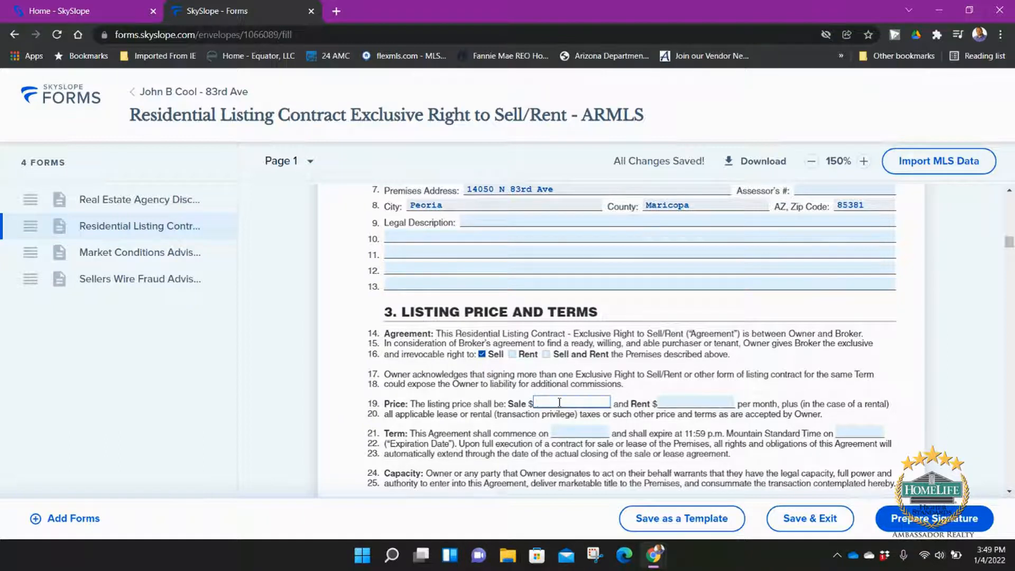
text(500000)
key(Tab)
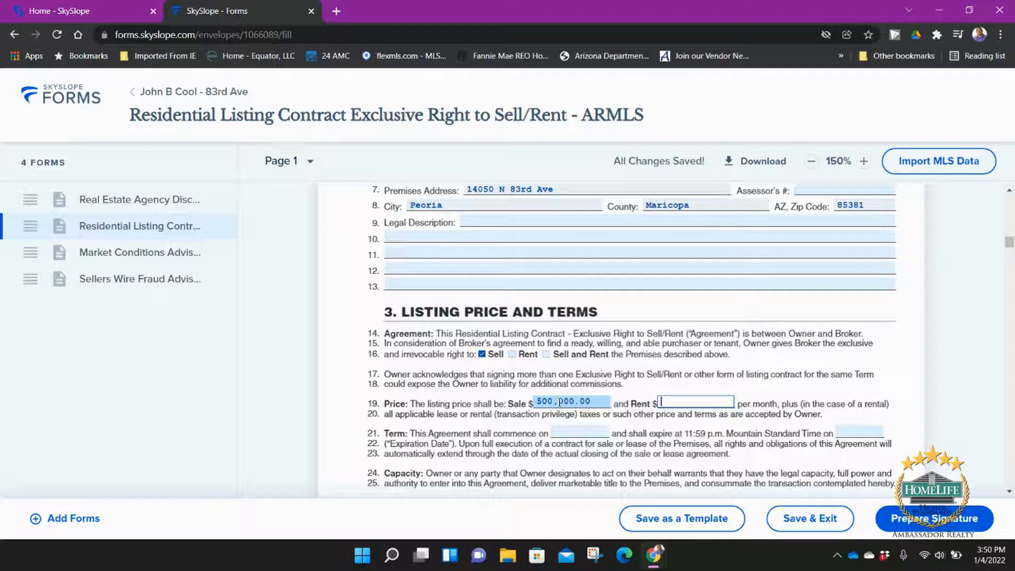
key(Tab)
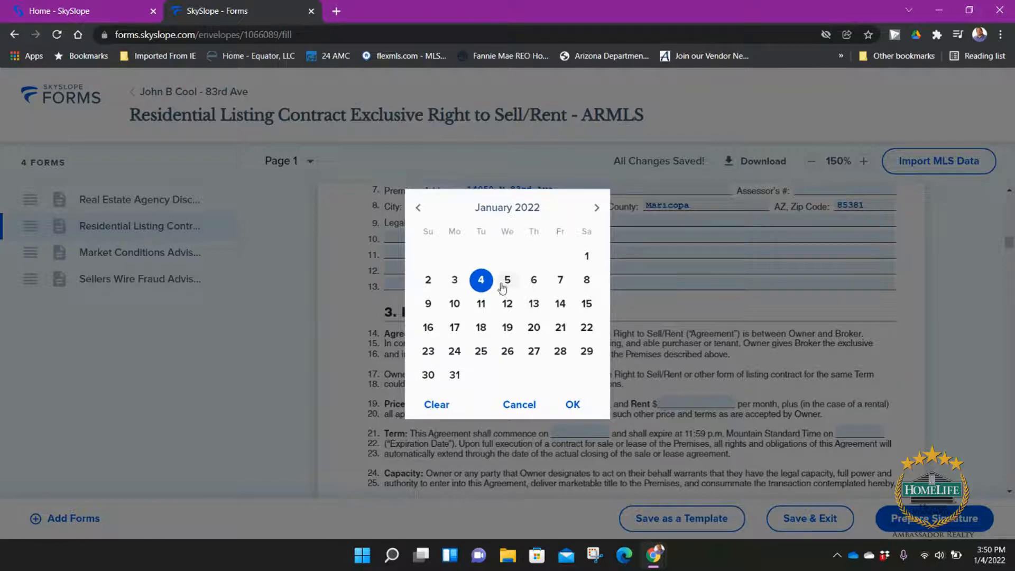
Step: Set the listing term to start 01/10/2022 and expire 07/29/2022
click(455, 307)
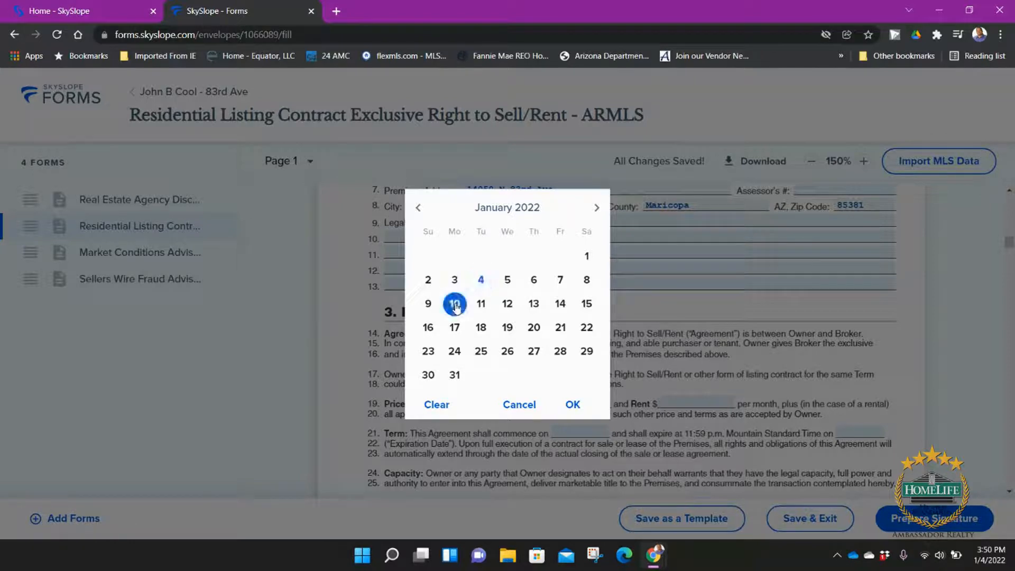
click(573, 405)
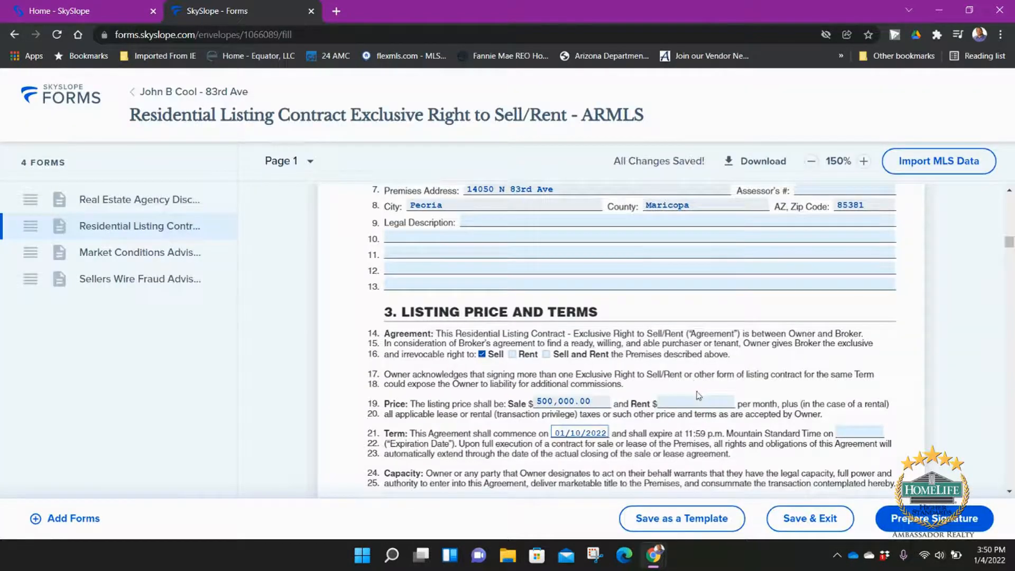
click(857, 431)
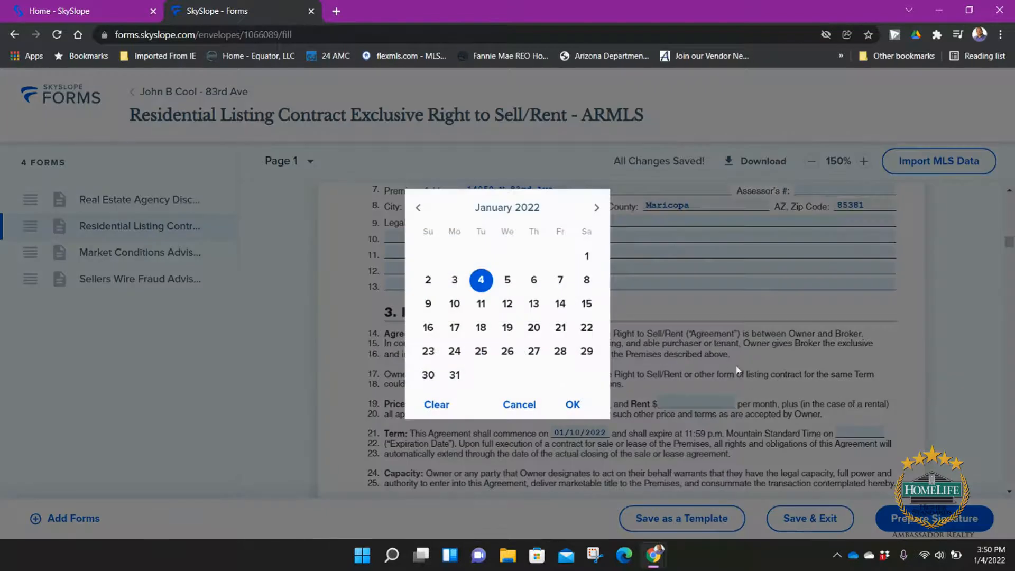
click(595, 213)
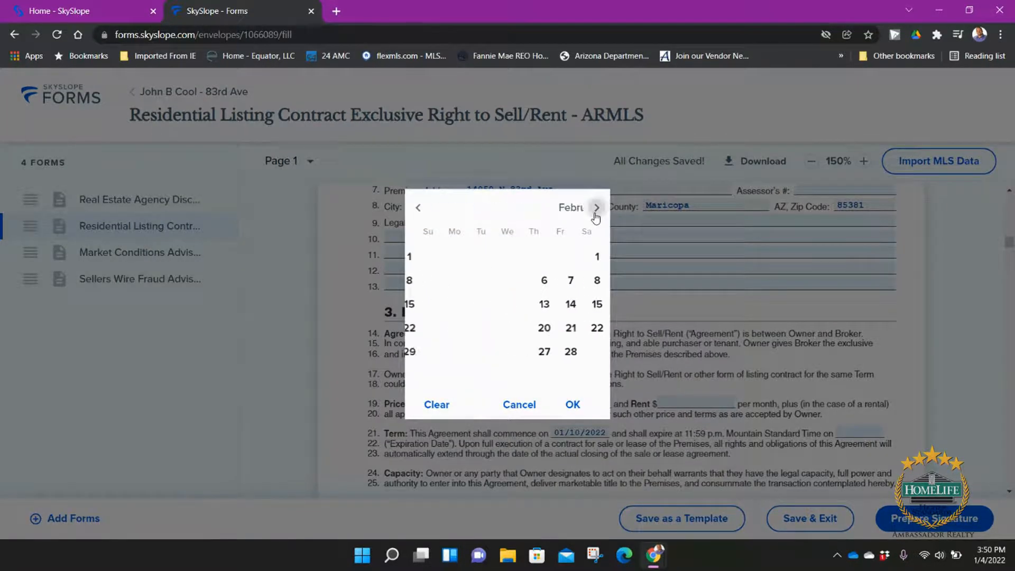
click(595, 213)
click(596, 213)
click(595, 213)
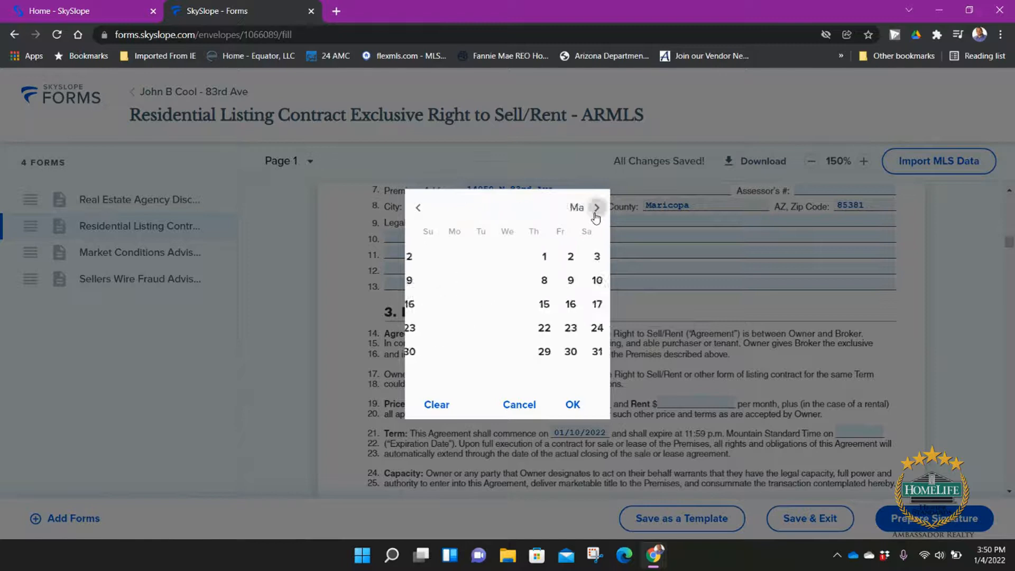
click(596, 213)
click(595, 213)
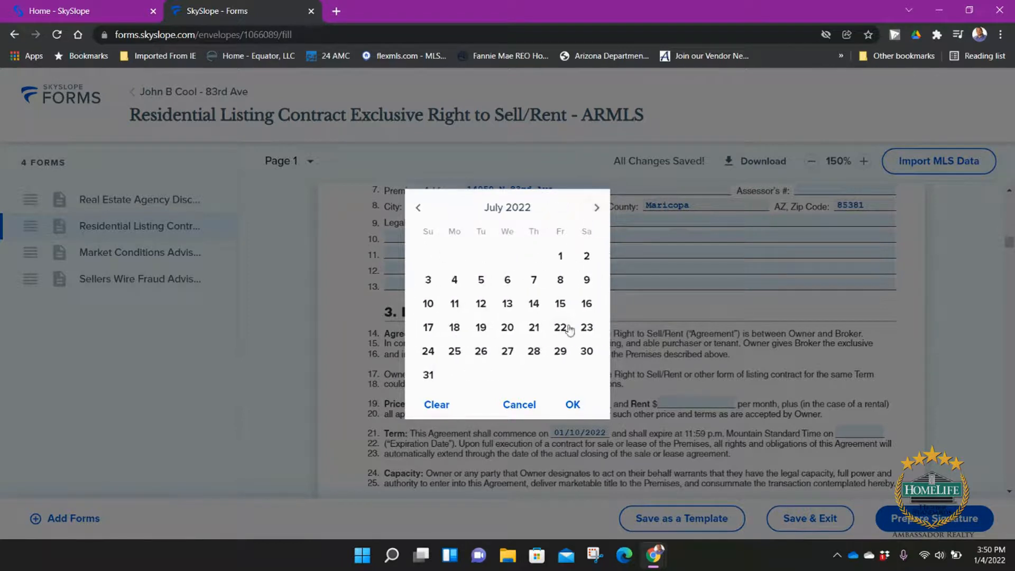
click(561, 351)
click(573, 405)
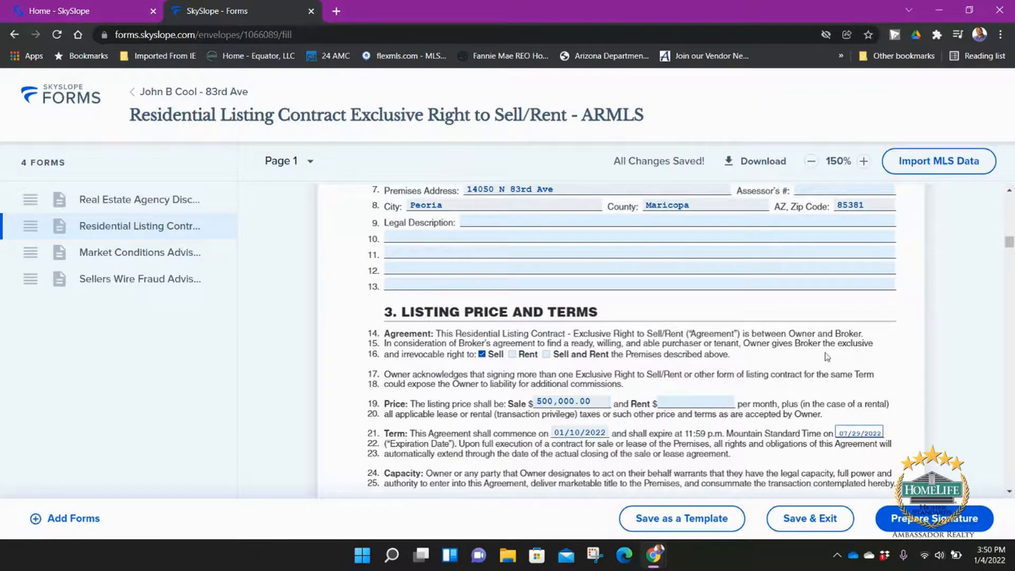
scroll(714, 333, down, 3)
scroll(714, 334, down, 5)
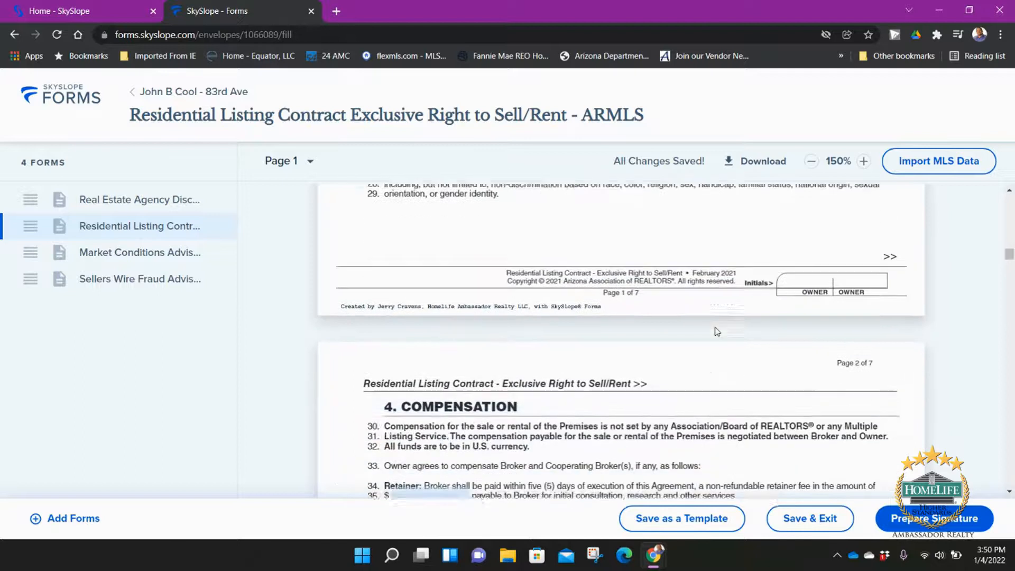
Step: Enter a 0.00 retainer and choose Sale commission at 6%, leaving the dollar amount empty
click(431, 380)
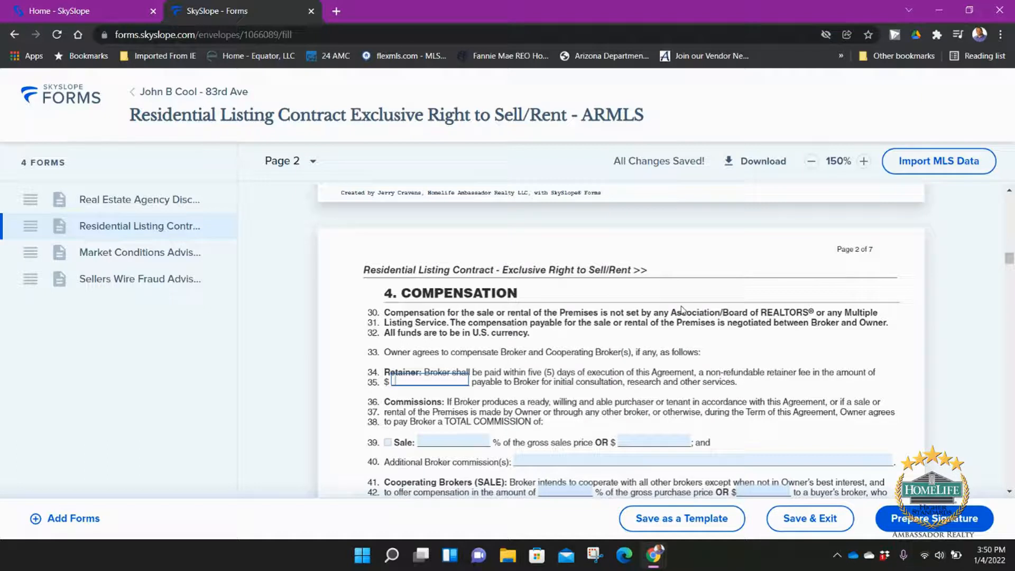
text(0.00)
scroll(529, 344, down, 3)
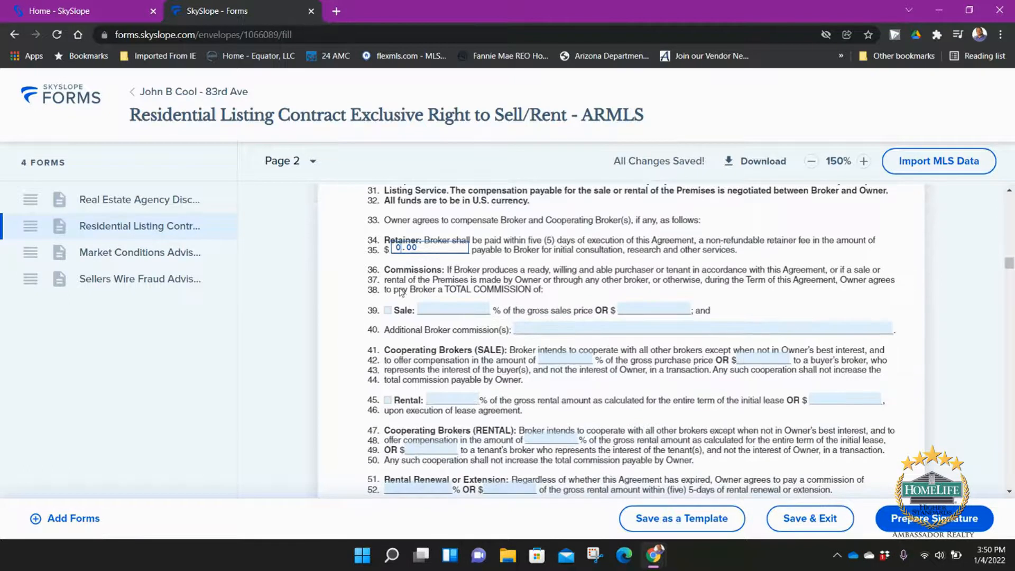
click(388, 310)
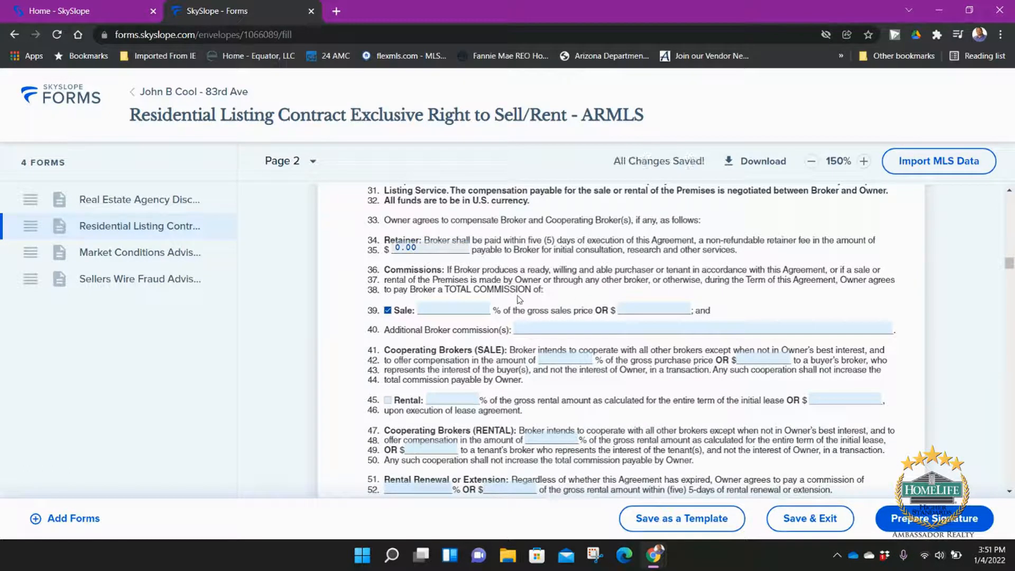
click(462, 311)
text(6)
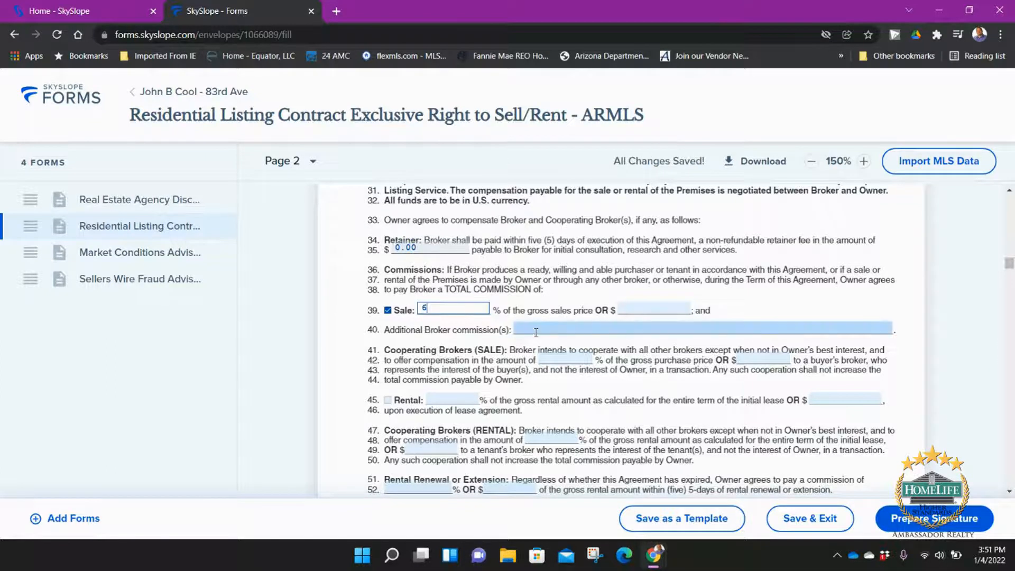
click(671, 308)
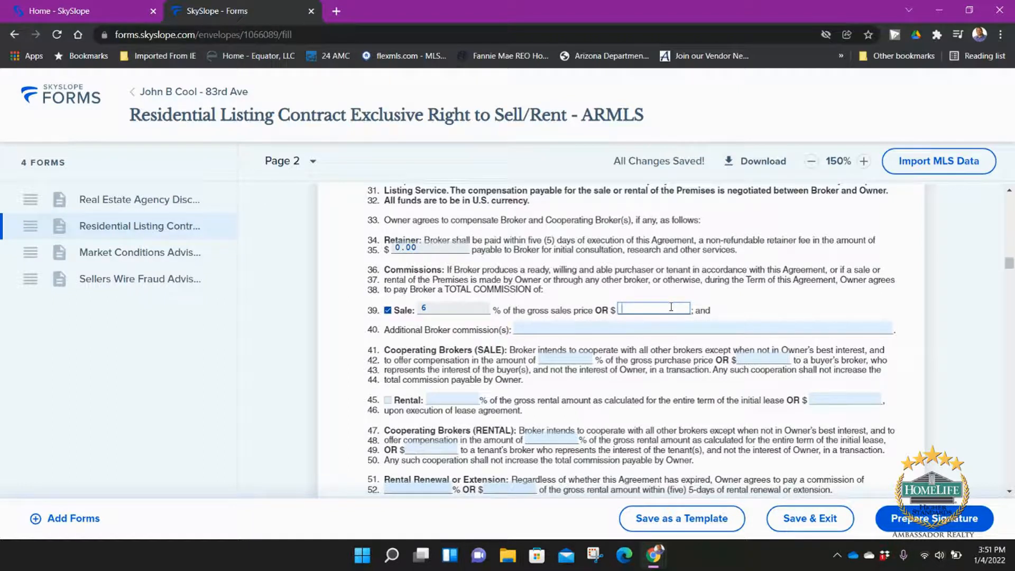
text(00)
key(BackSpace)
key(BackSpace)
Step: Give cooperating brokers 3% on line 42
click(592, 329)
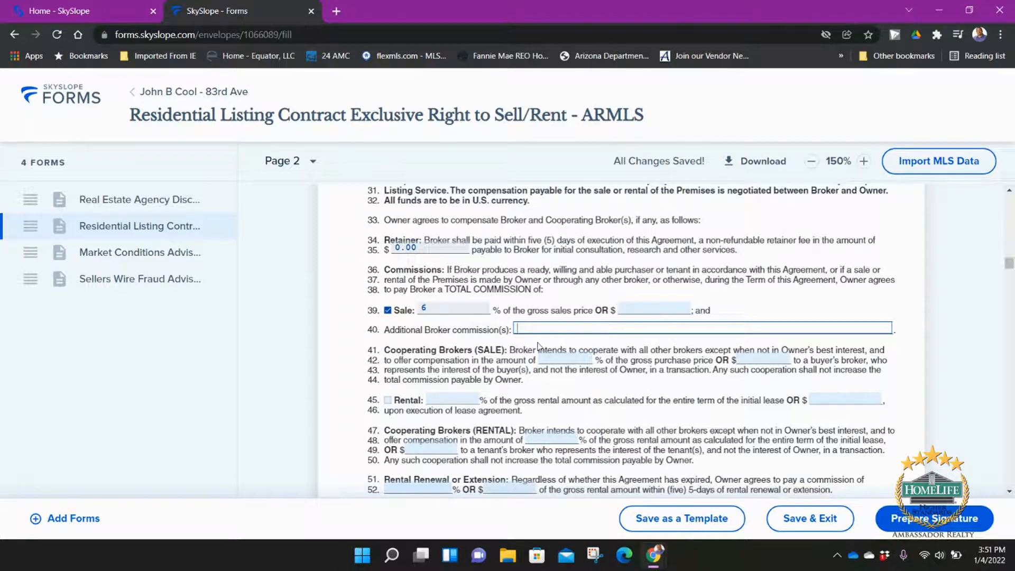
click(579, 361)
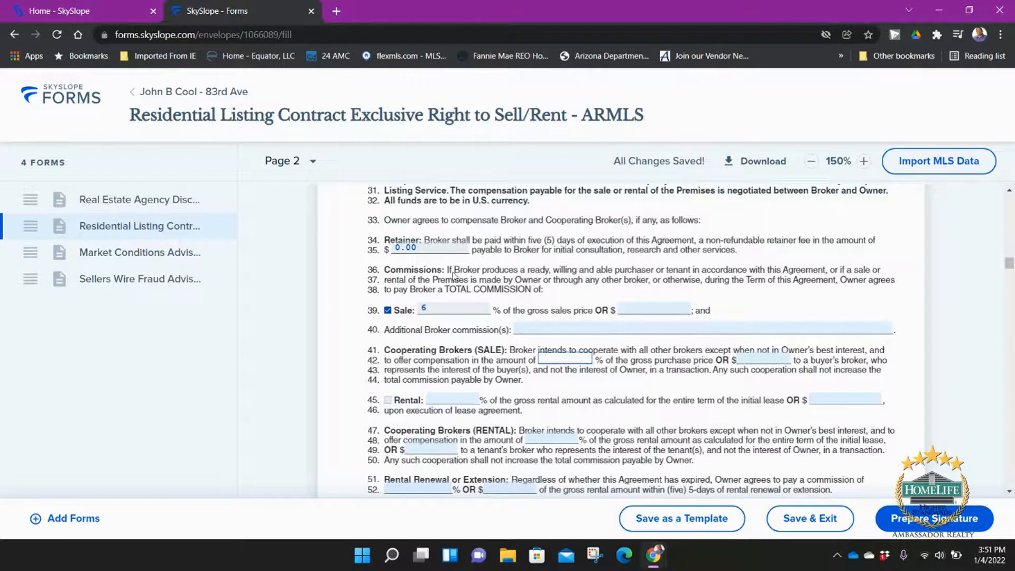
text(3)
key(Tab)
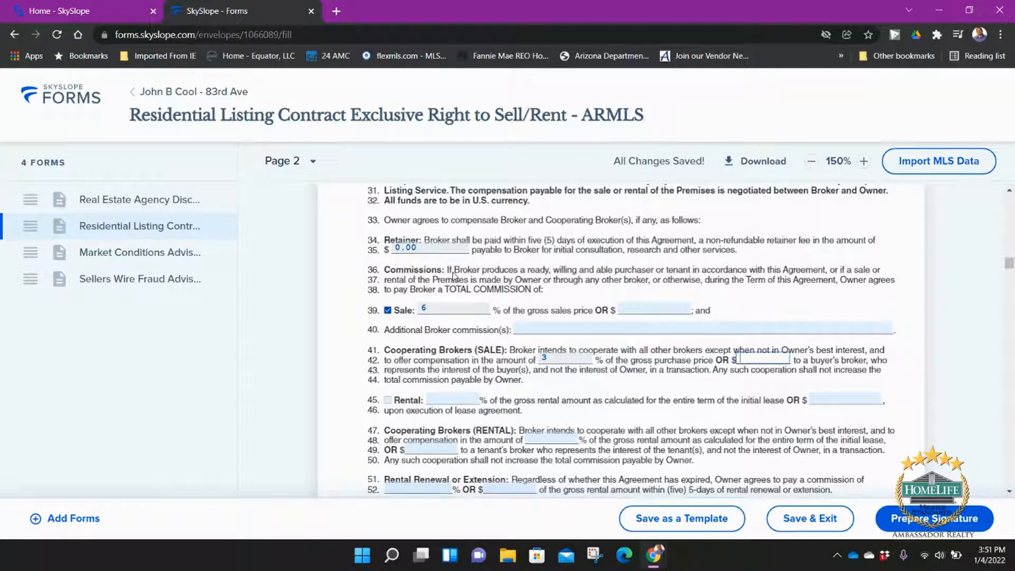
key(Tab)
key(Tab)
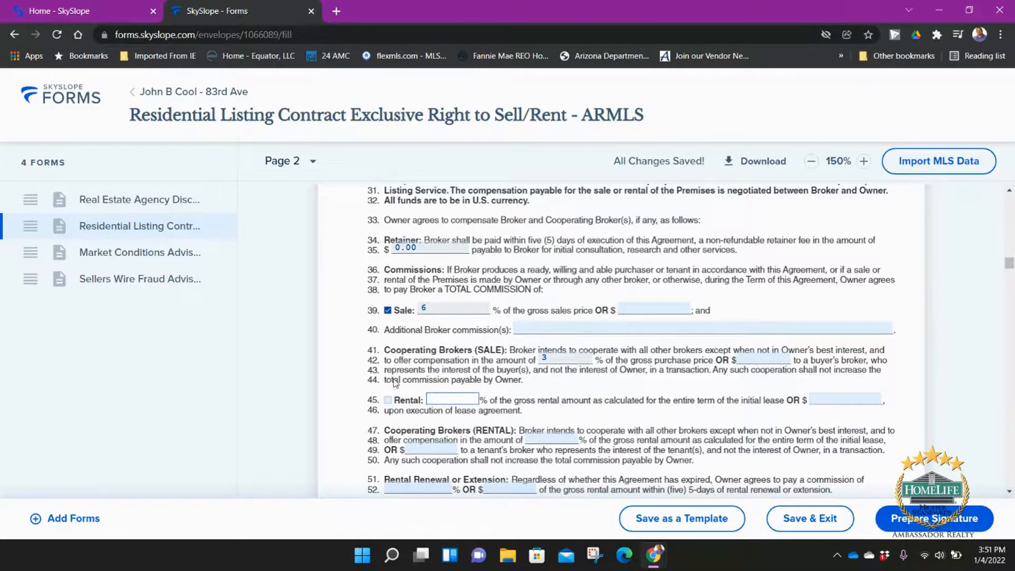
scroll(394, 381, down, 4)
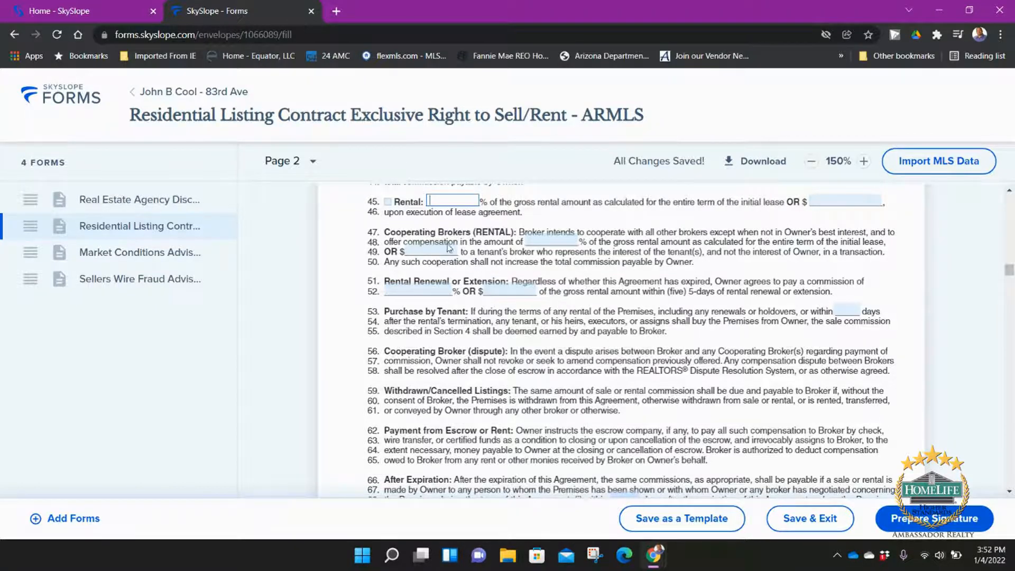
Step: Enter 90 days for the line 53 purchase-by-tenant period and line 68 after-expiration period
click(851, 305)
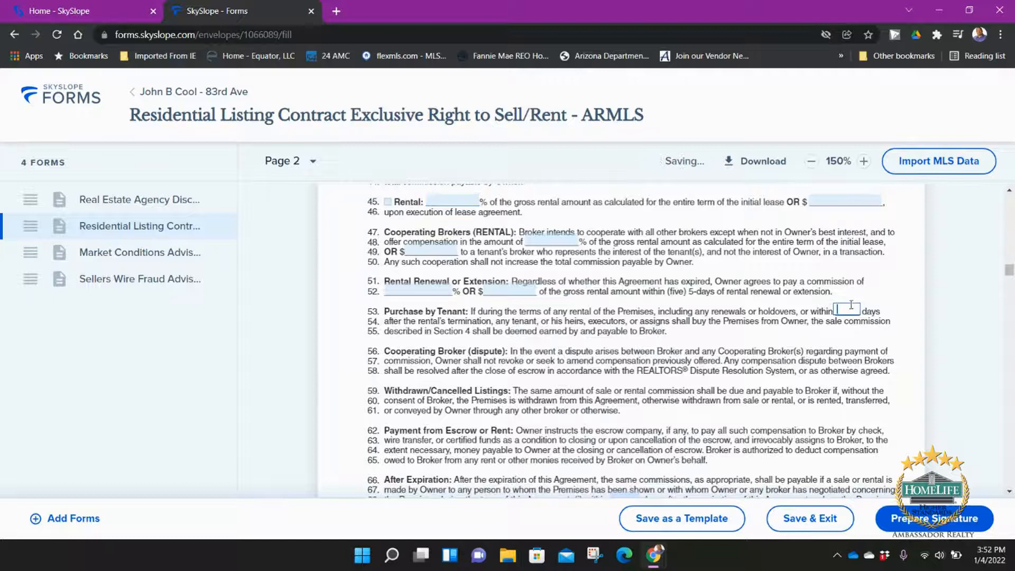
text(90)
scroll(757, 304, down, 2)
click(618, 367)
text(90)
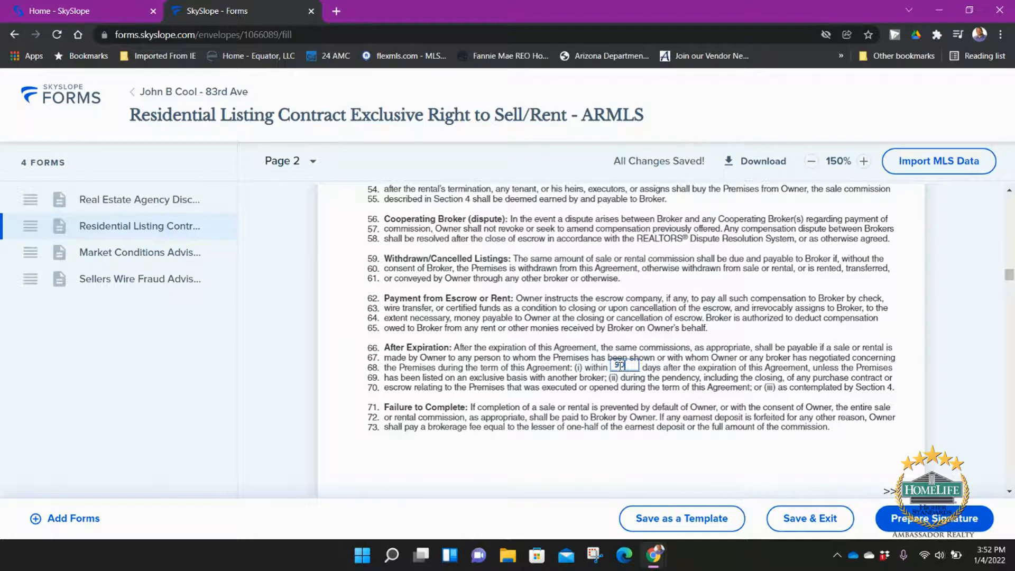
scroll(717, 329, down, 12)
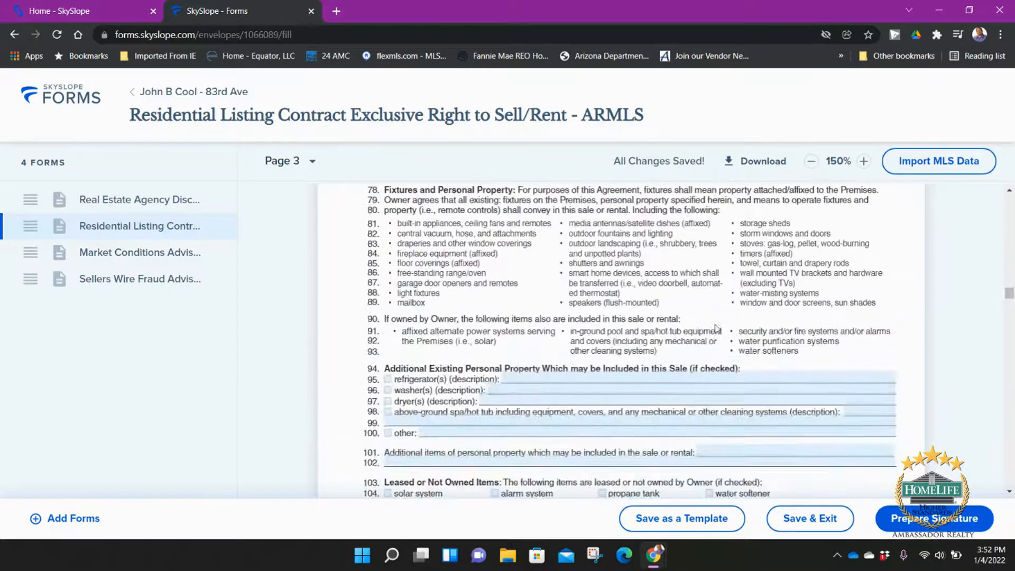
Step: Include the refrigerator, washer and dryer, and save N/A as the spa/hot tub description
click(388, 381)
click(388, 391)
click(388, 401)
click(421, 422)
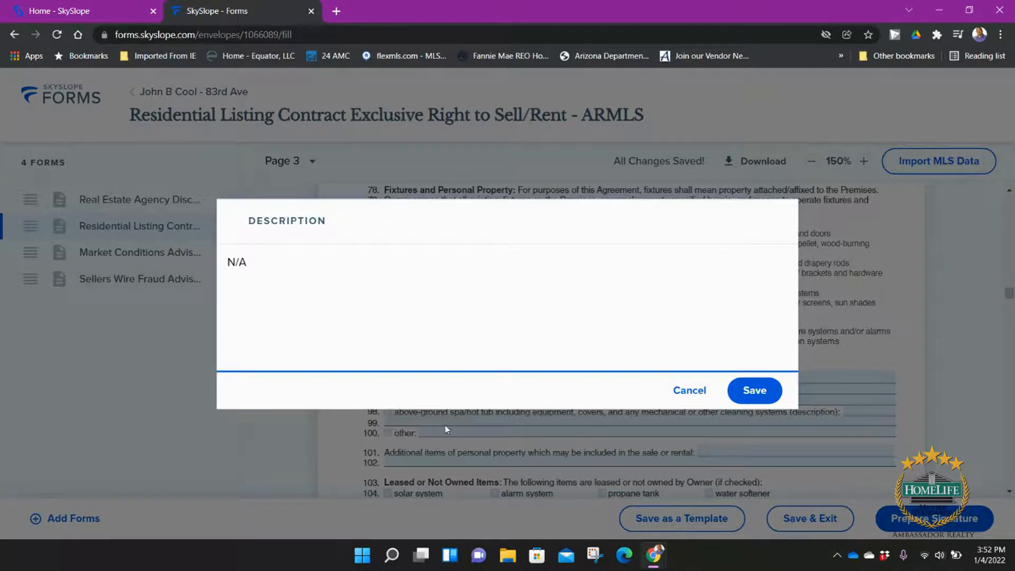
click(754, 390)
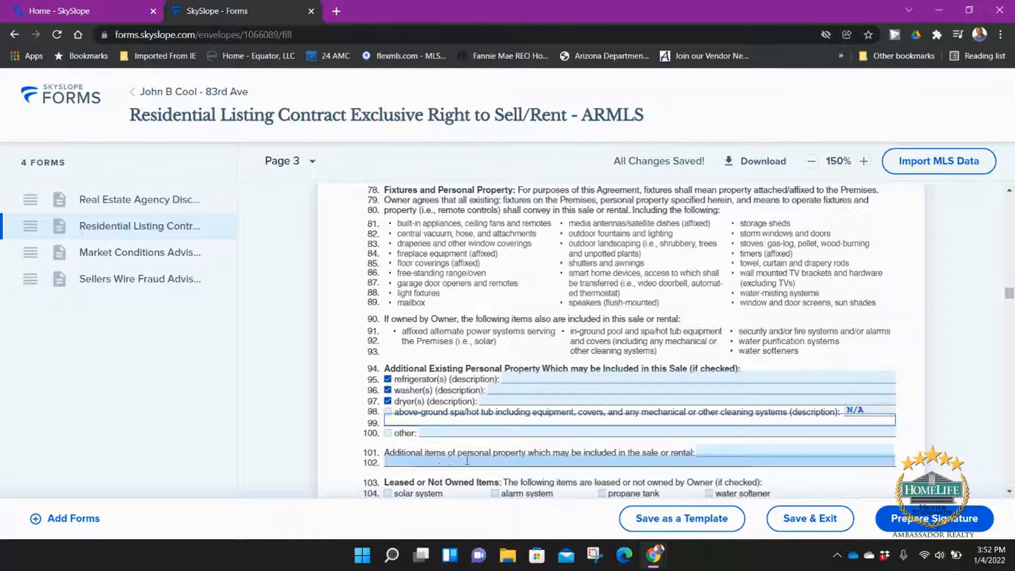
Step: Add the backyard She Shed the owner uses to paint as a line 101 additional item
click(699, 453)
click(700, 453)
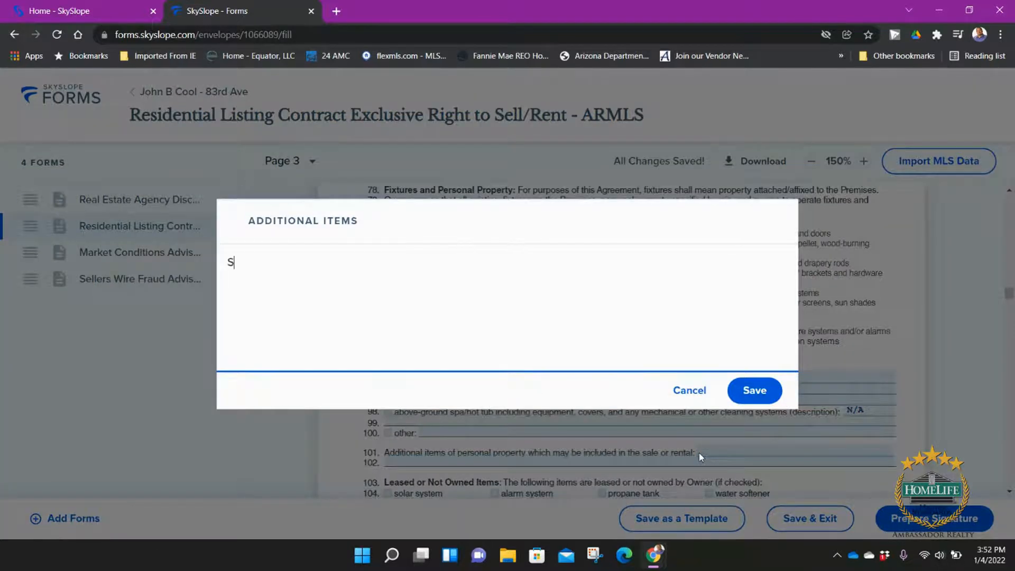
text(She Shed in the Backyard )
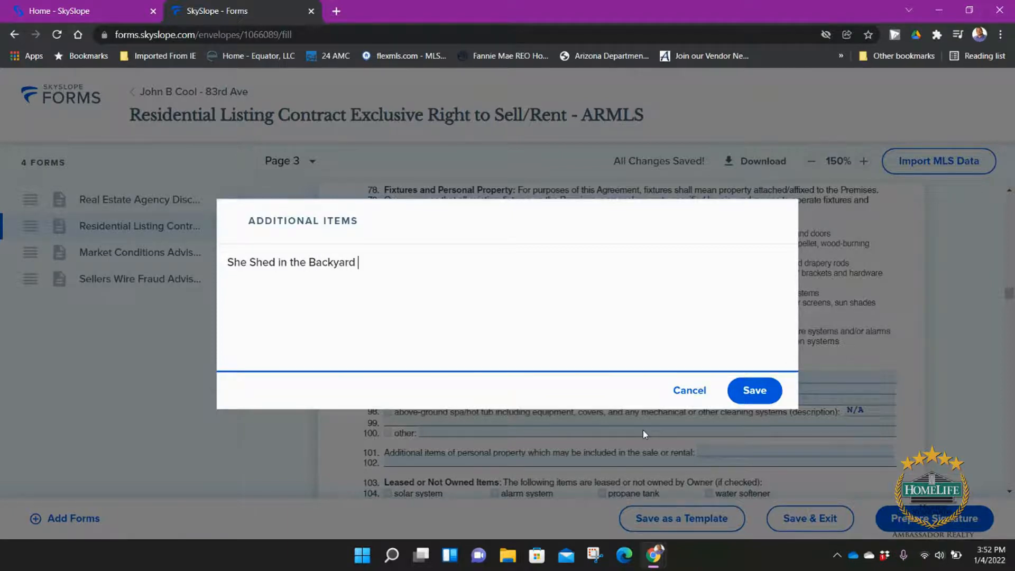
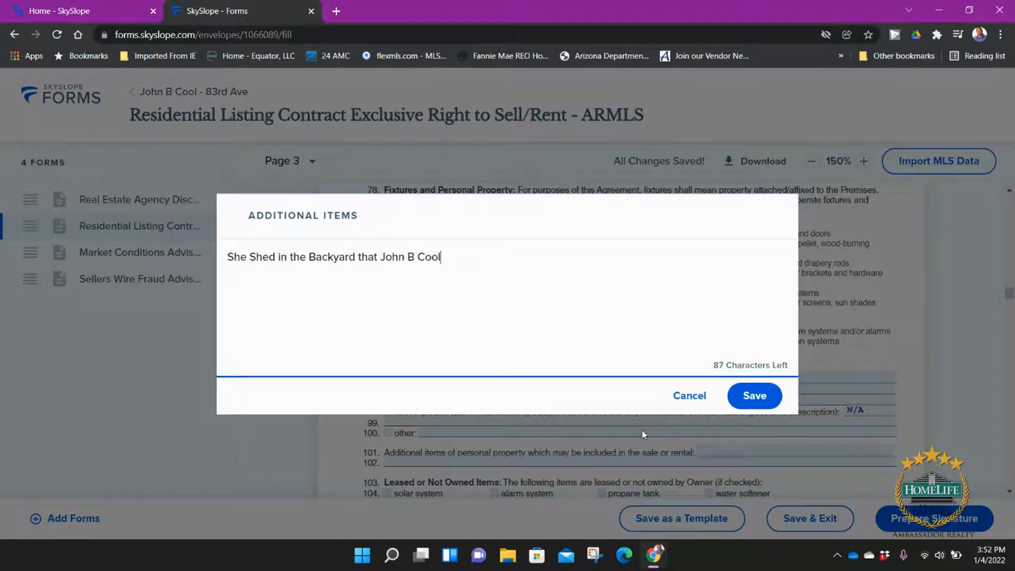
text( uses to paint ing)
key(BackSpace)
key(BackSpace)
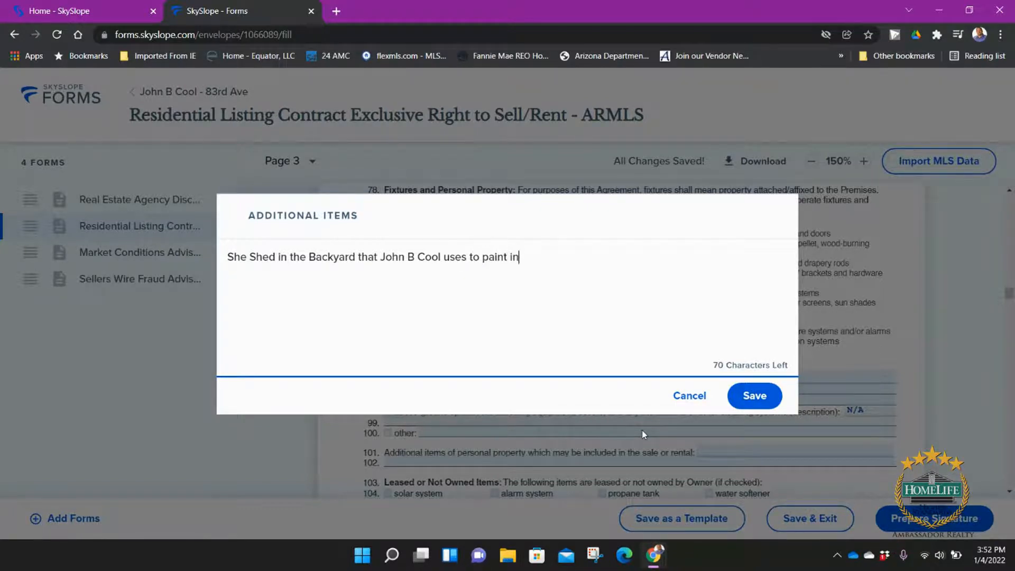
text(.)
click(756, 395)
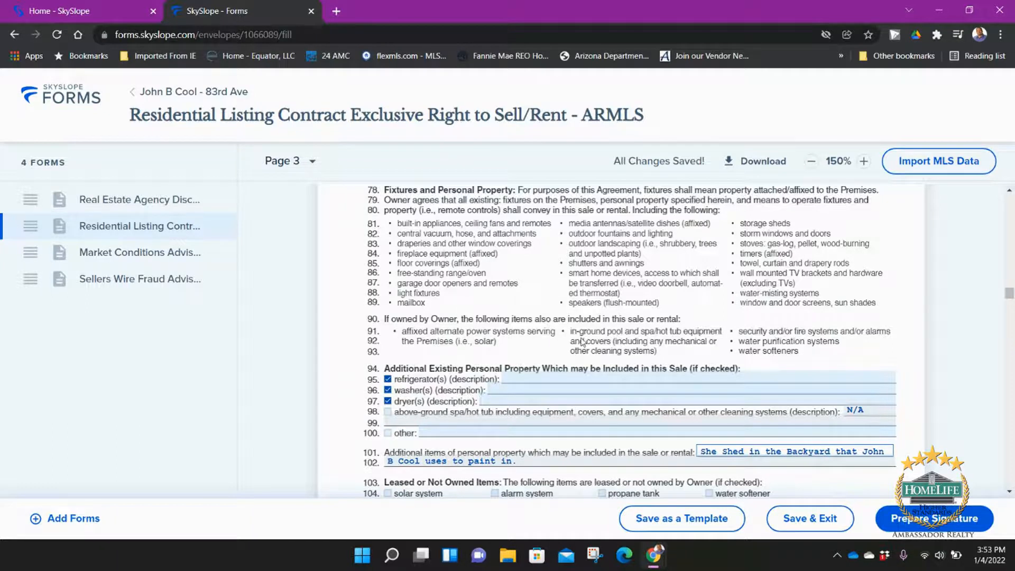
Step: Mark Signs, Lockbox/Keysafe and Offers as Broker IS, and Photos/Video as Owner DOES
scroll(595, 390, down, 5)
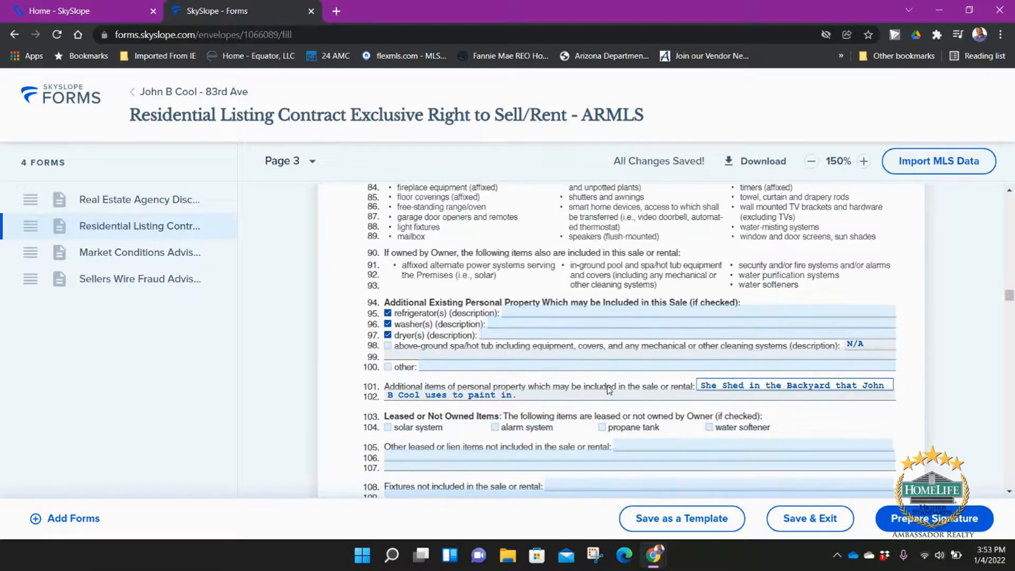
scroll(581, 288, down, 7)
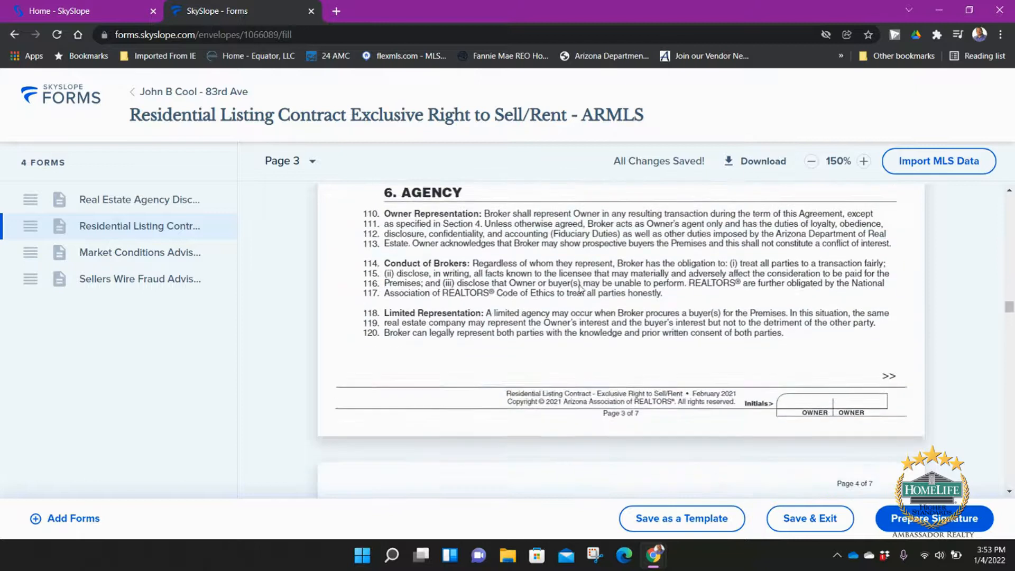
scroll(582, 286, down, 6)
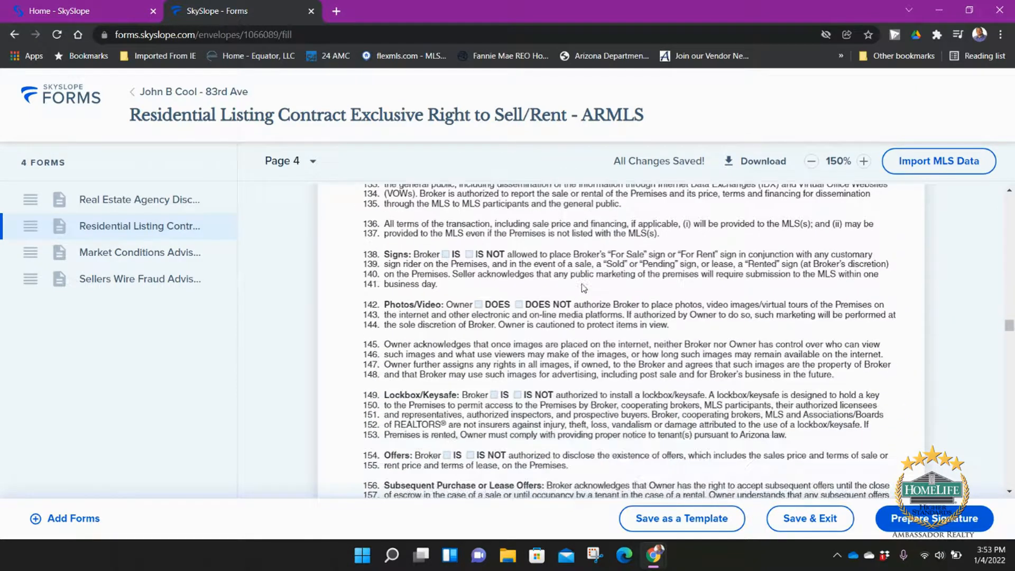
click(445, 254)
click(479, 305)
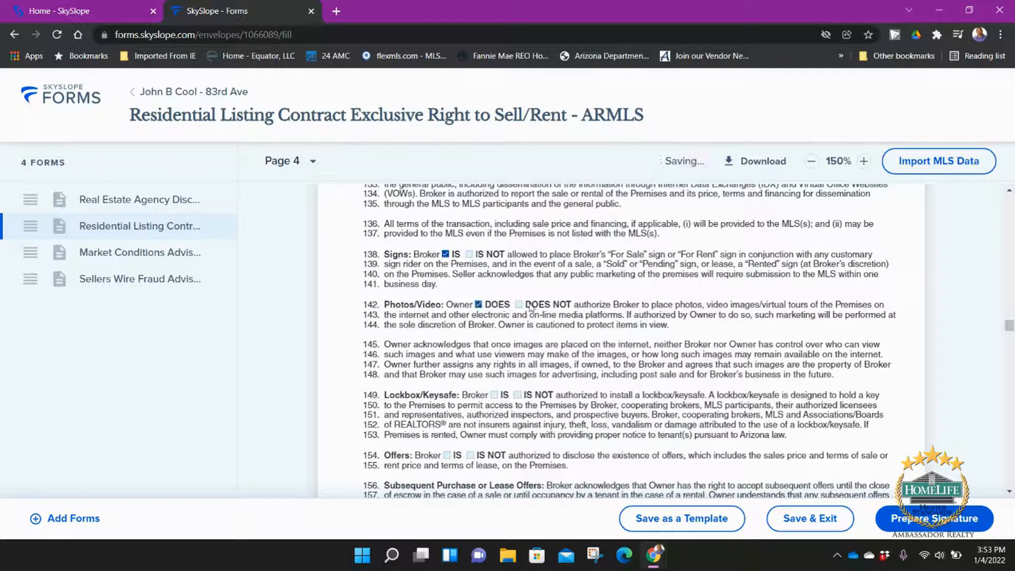
scroll(531, 323, down, 1)
click(494, 329)
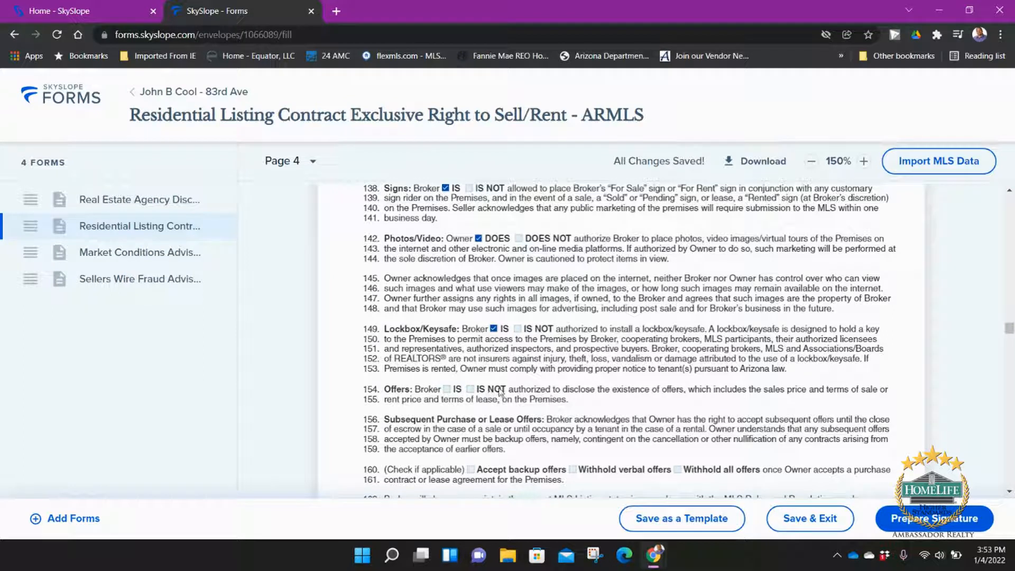
click(446, 389)
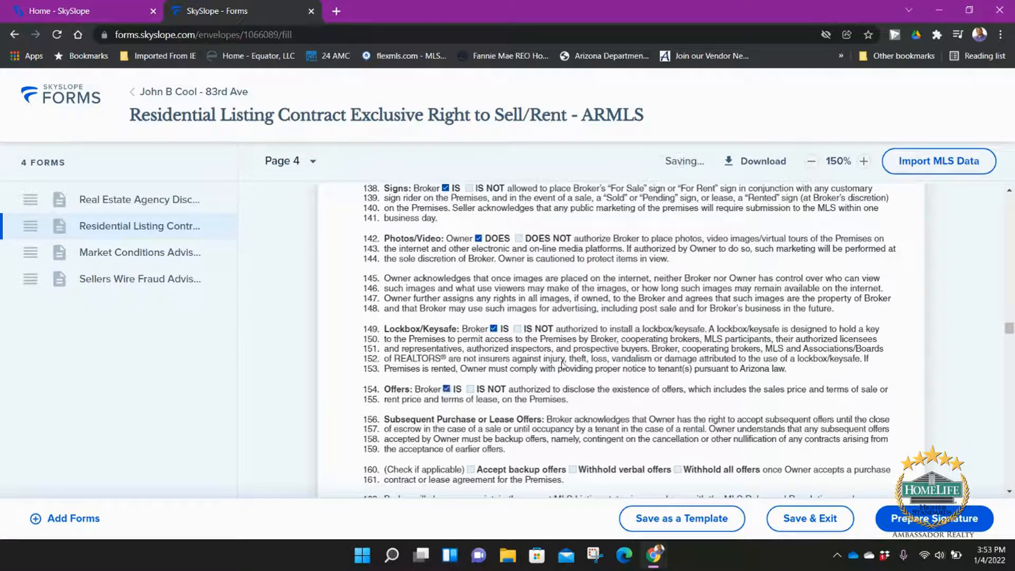
scroll(593, 373, down, 10)
scroll(597, 380, down, 12)
Step: Open the Additional Terms and Conditions editor and cancel it, leaving line 239 blank
scroll(596, 385, up, 2)
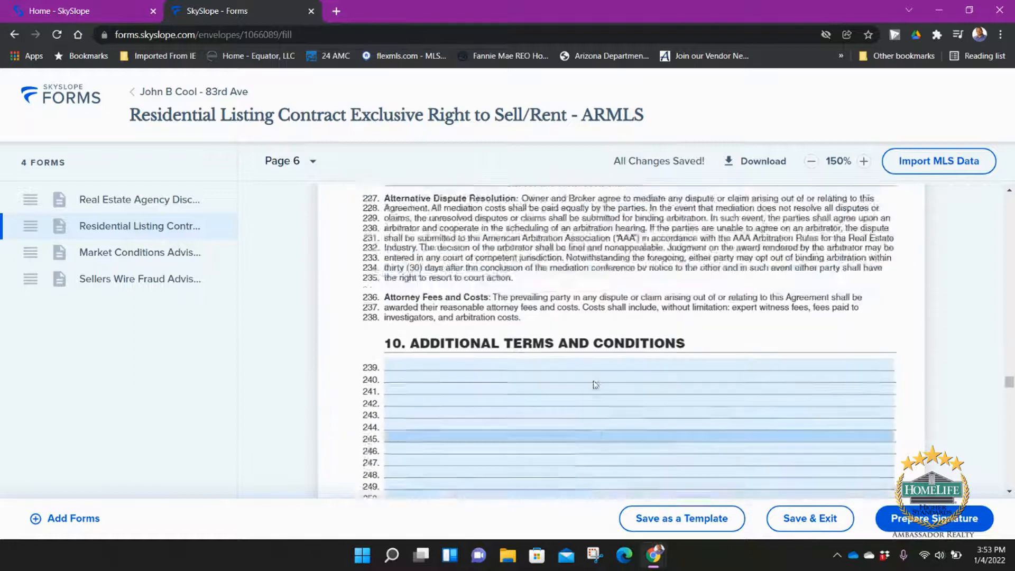
scroll(596, 384, up, 5)
scroll(595, 385, down, 4)
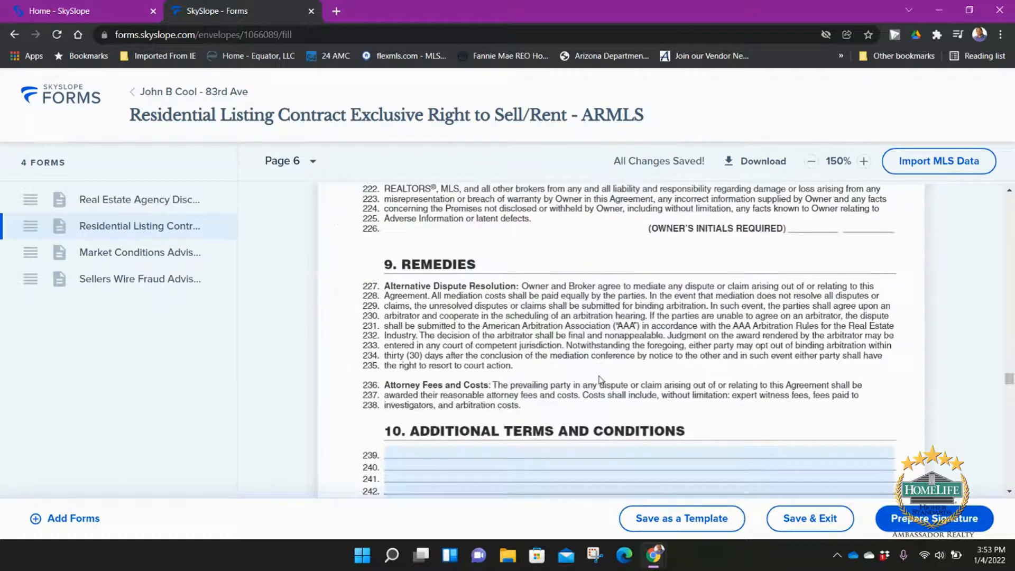
click(432, 450)
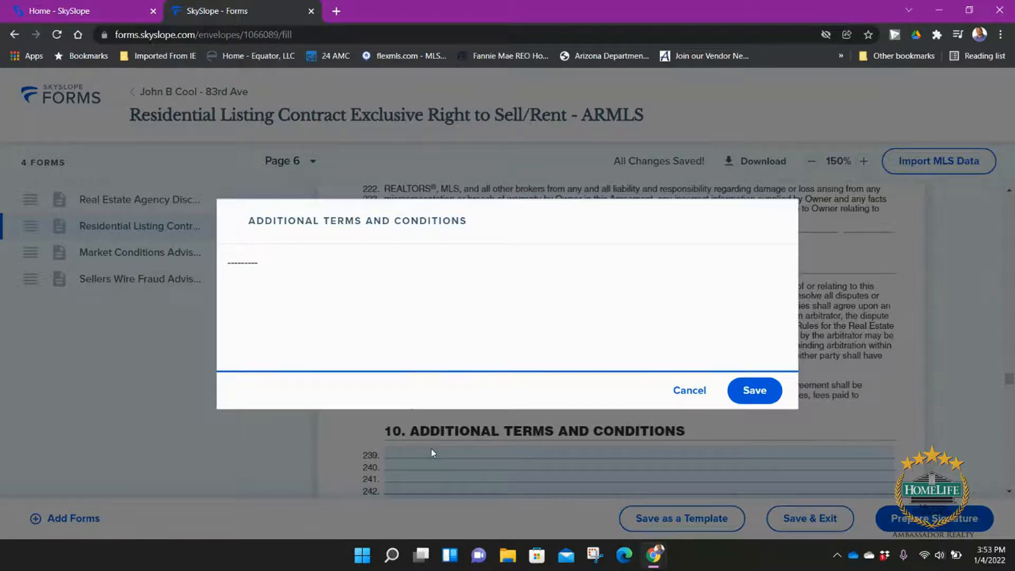
click(696, 392)
scroll(698, 392, down, 10)
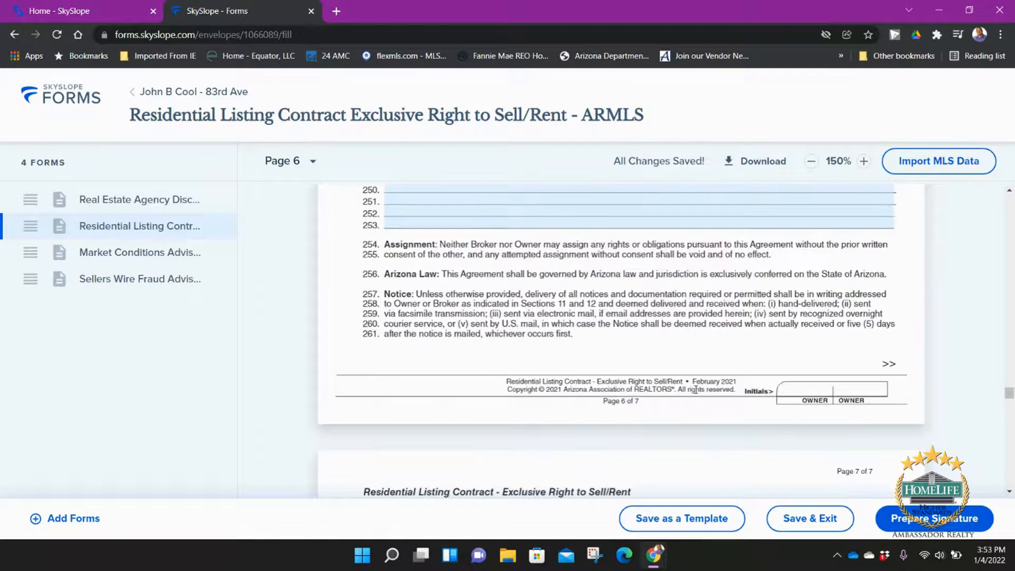
scroll(697, 389, down, 3)
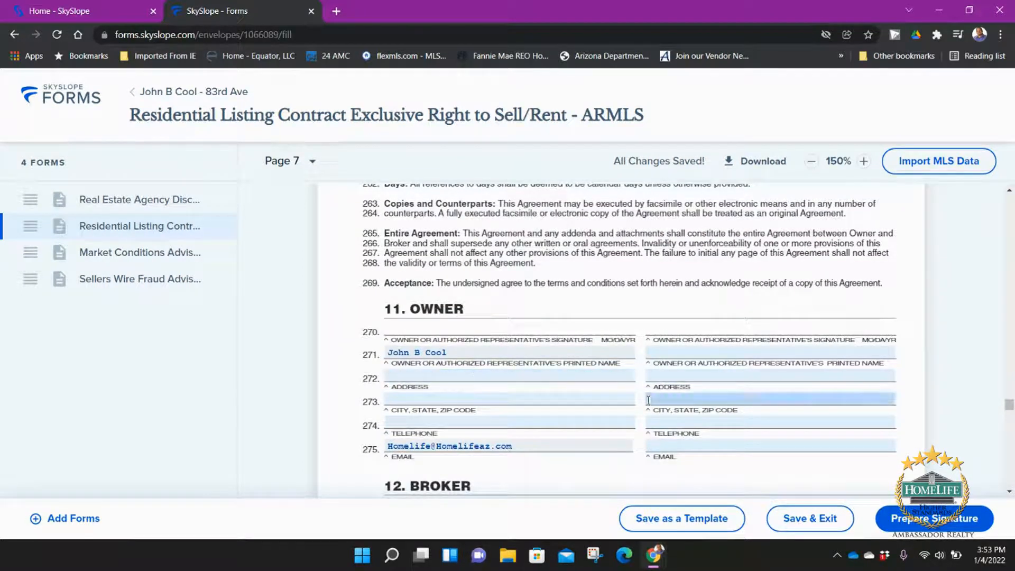
Step: Enter the seller's phone number in the first seller's contact details and save
click(675, 423)
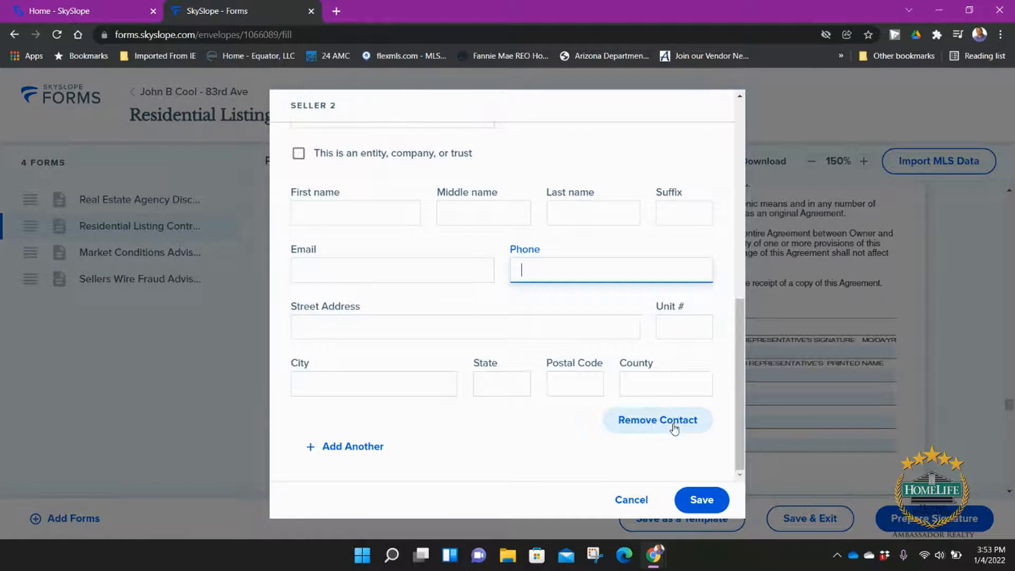
text(123) 456-7890)
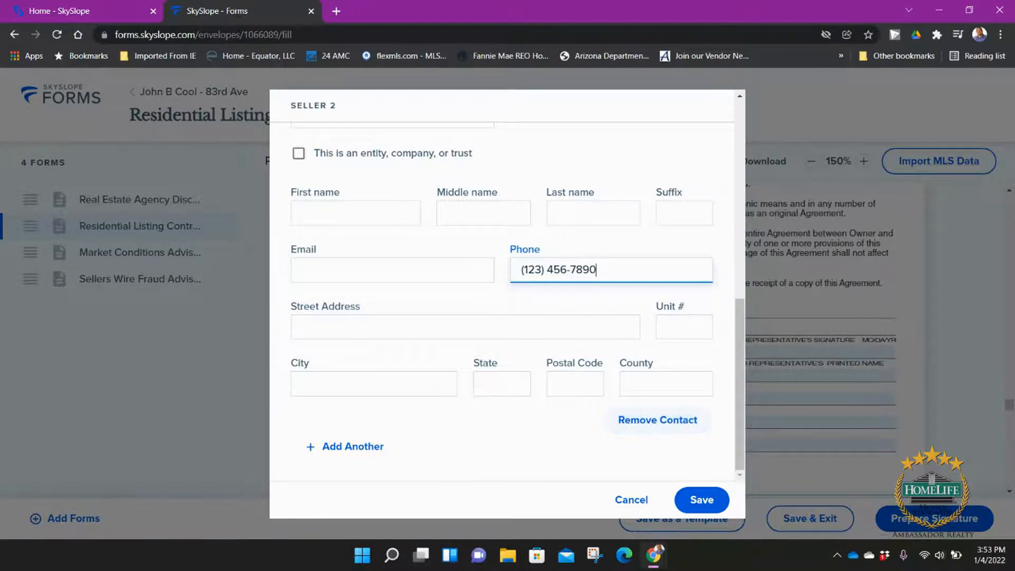
click(703, 500)
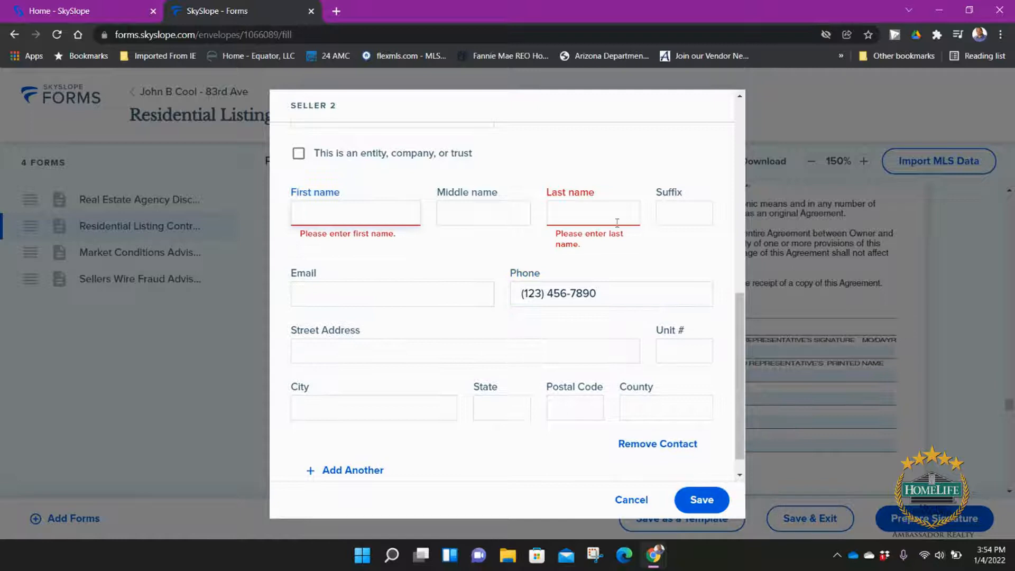
scroll(459, 327, up, 8)
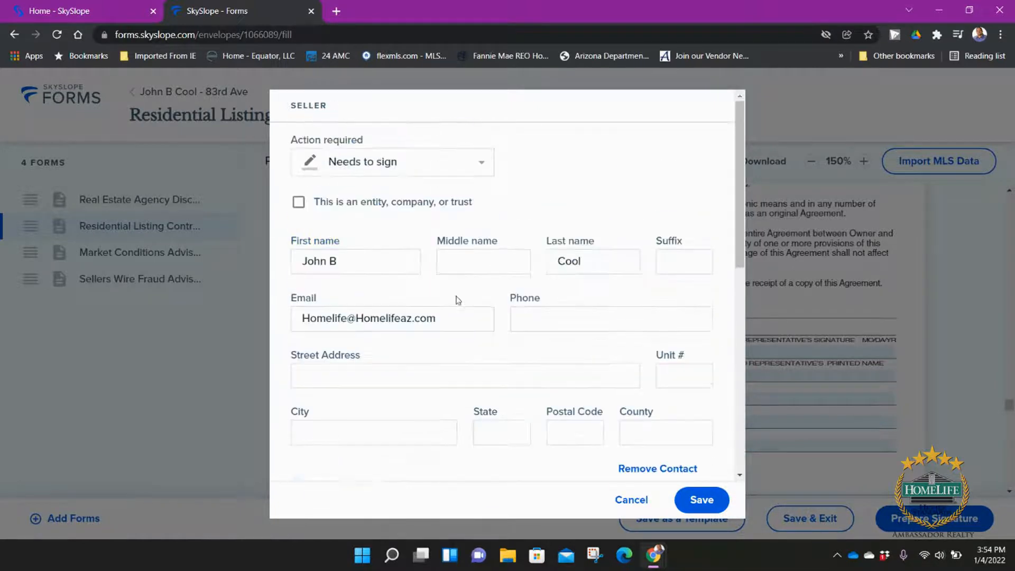
scroll(458, 300, down, 1)
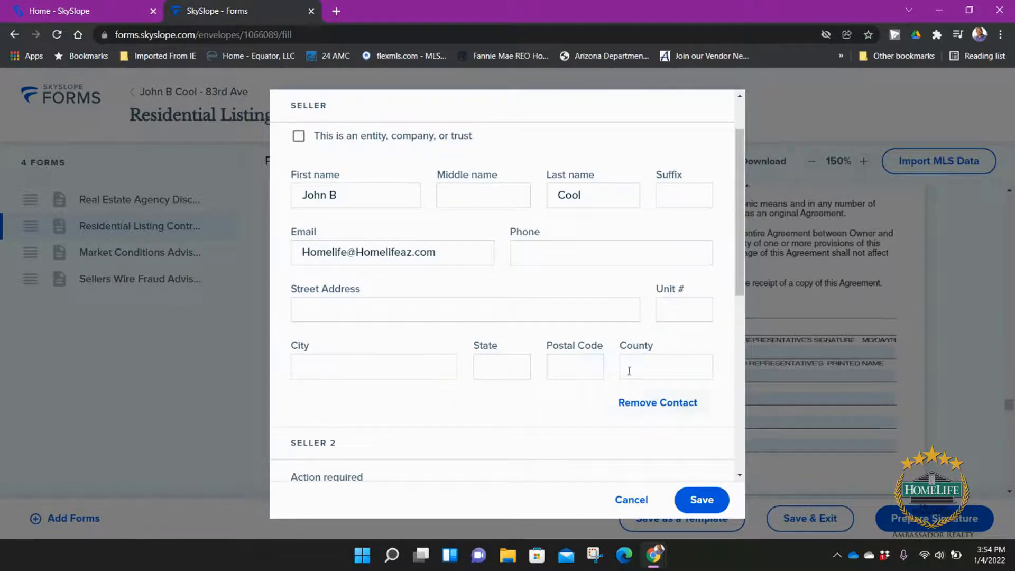
click(606, 246)
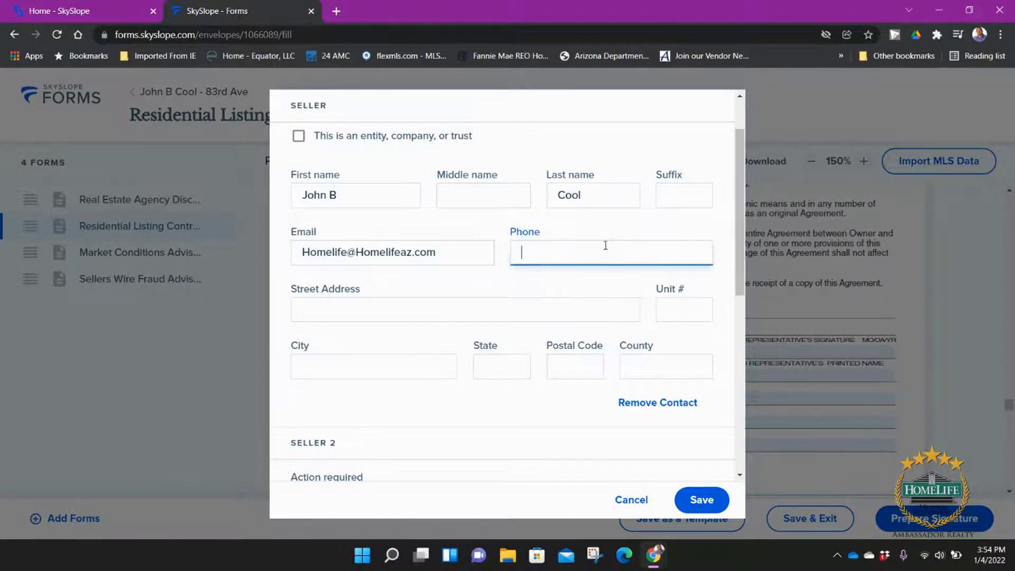
text(123) 456-7890)
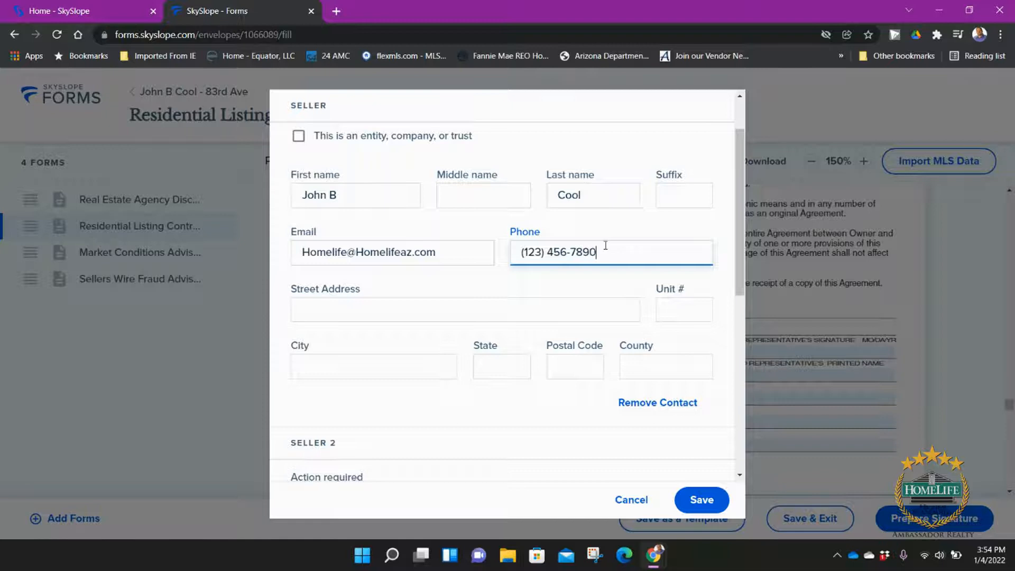
click(699, 501)
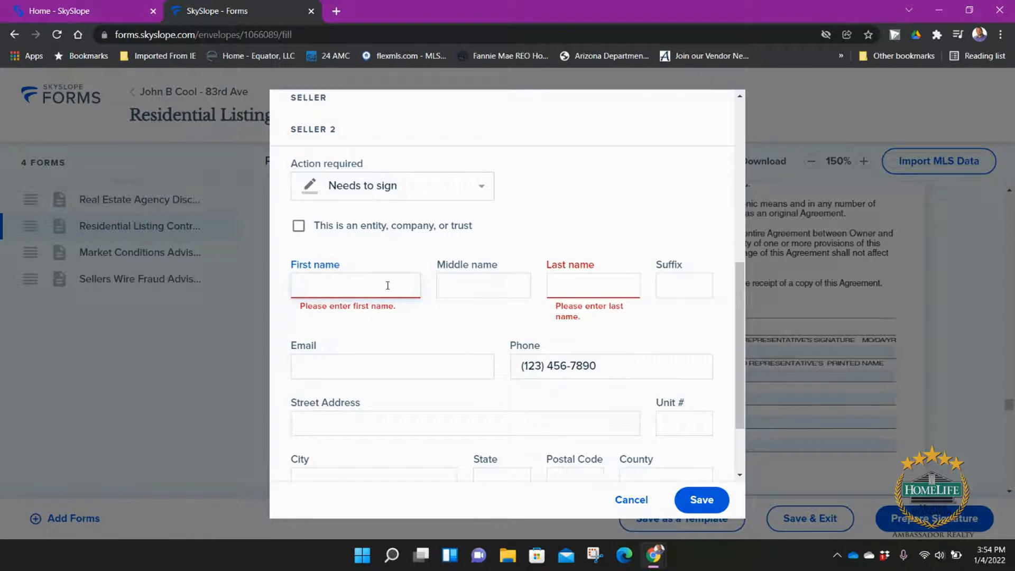
Step: Remove the empty Seller 2 contact and save the contact details
scroll(465, 358, down, 3)
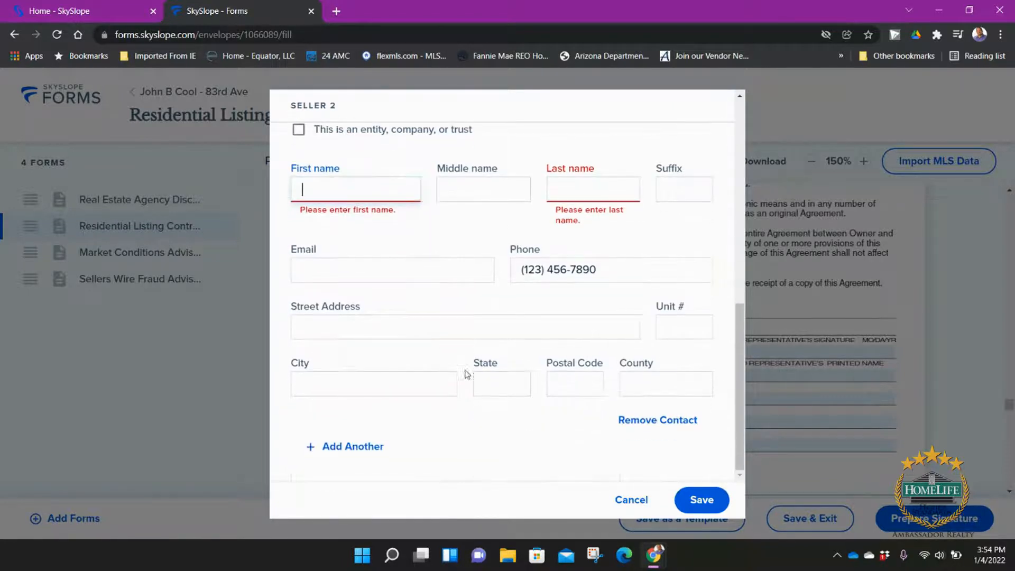
click(687, 427)
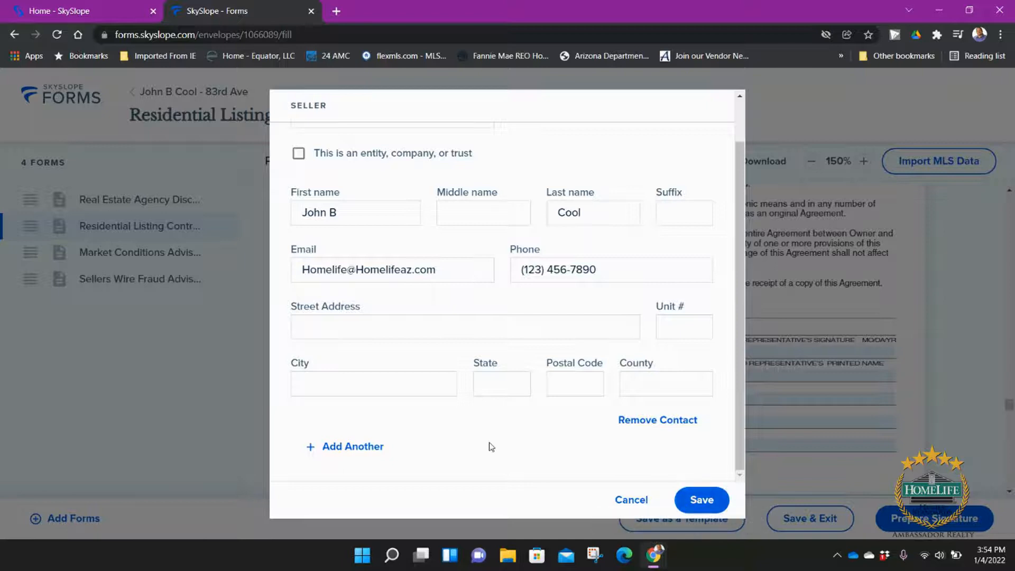
click(706, 500)
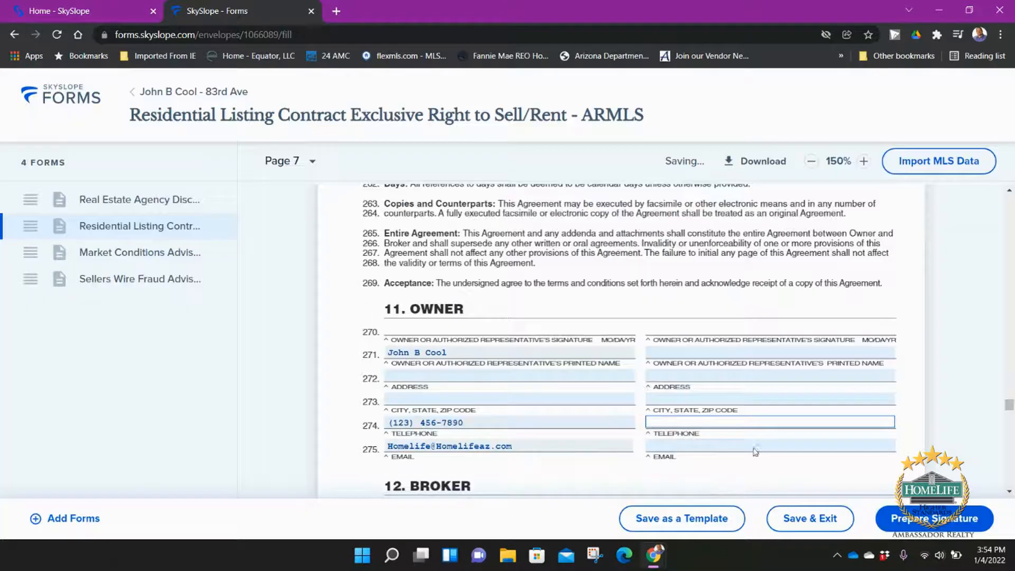
Step: Enter WESE as the agent's Association/Board of REALTORS on line 276
scroll(603, 380, down, 4)
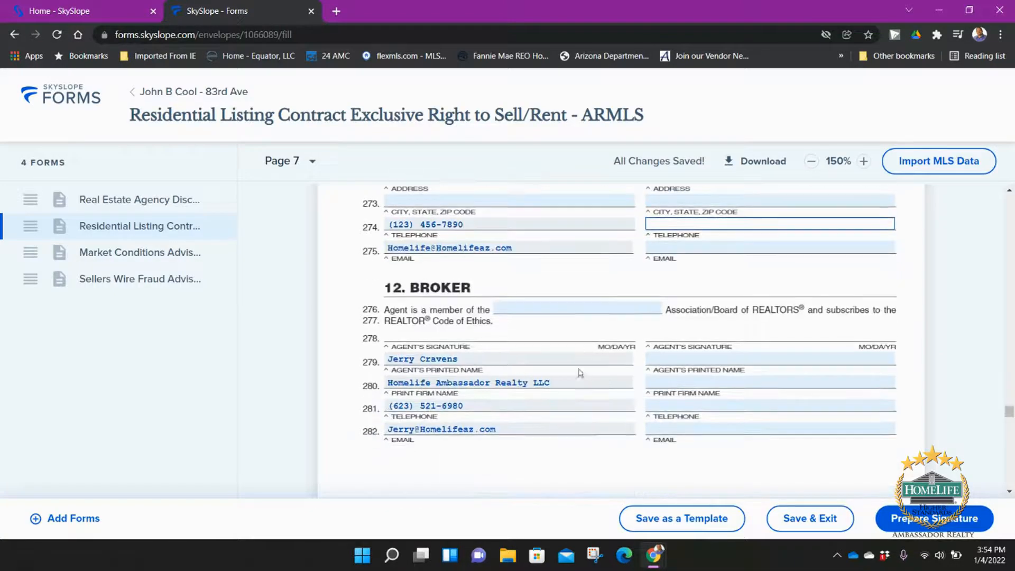
click(545, 307)
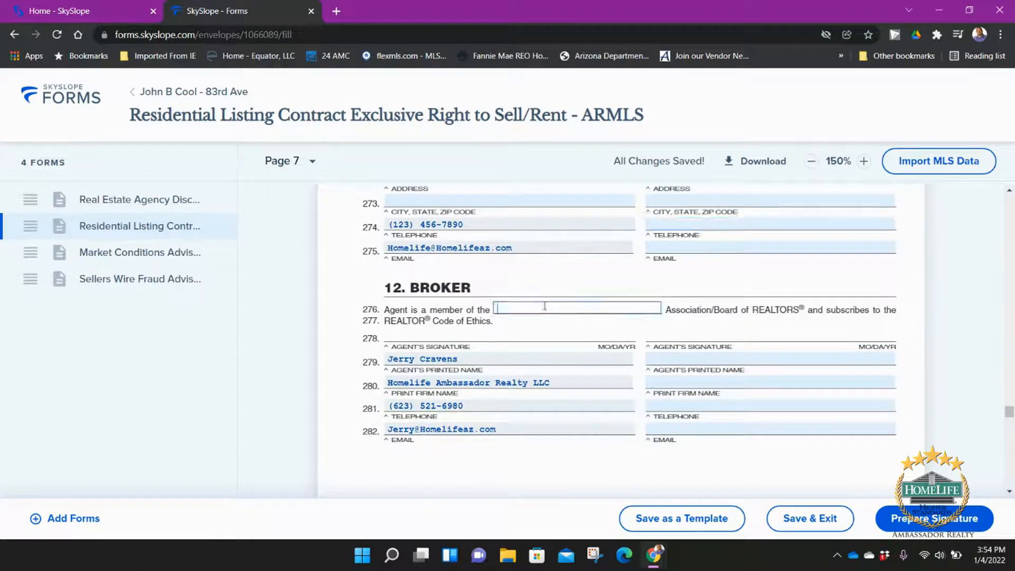
text(WESERV)
scroll(385, 351, down, 3)
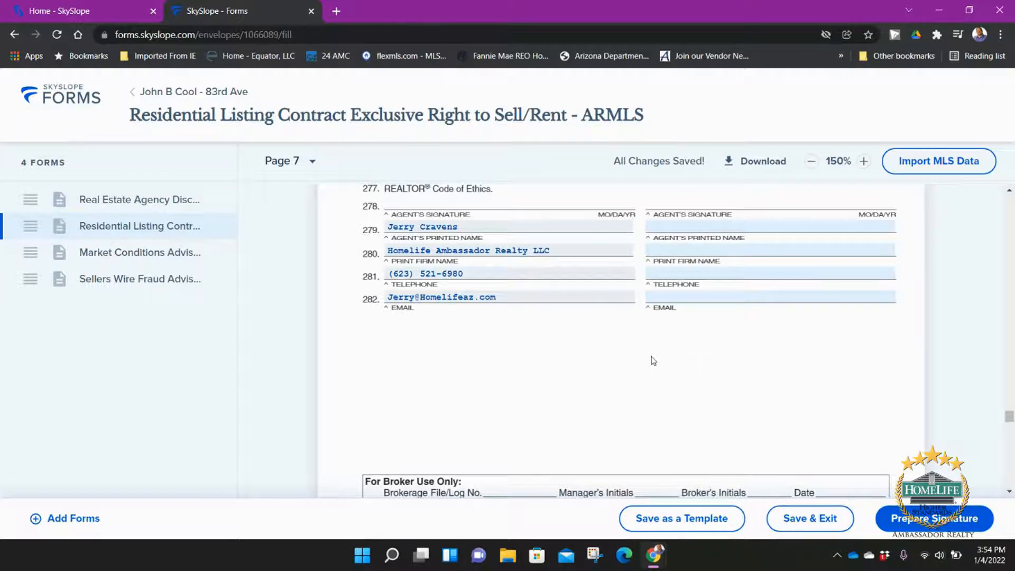
scroll(652, 395, down, 1)
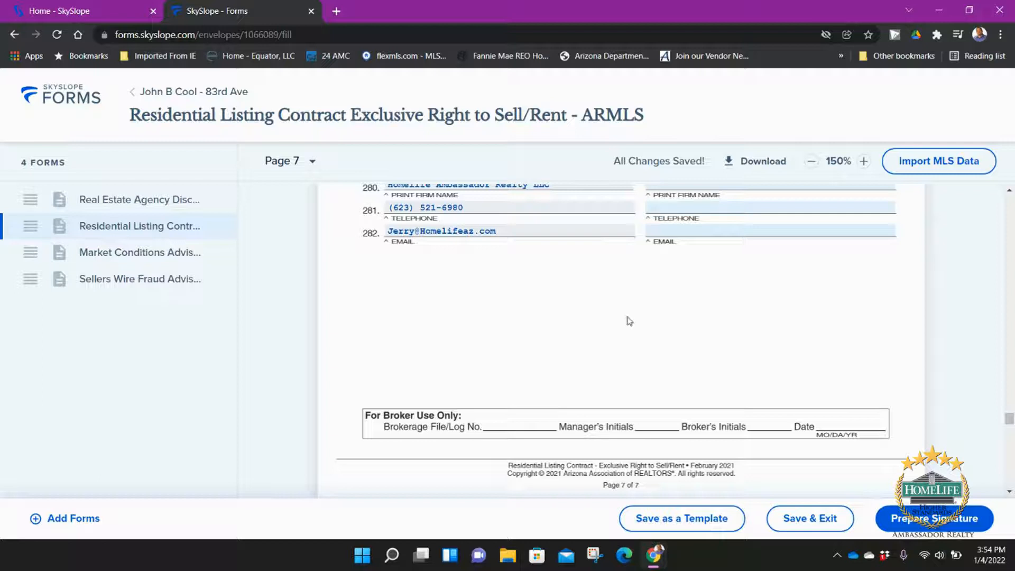
scroll(628, 317, down, 3)
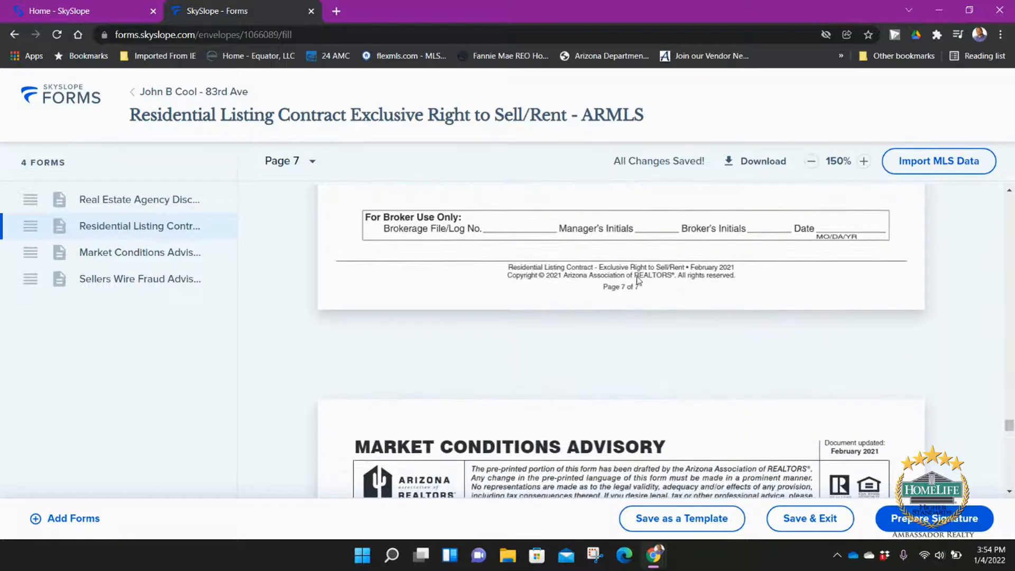
Step: Scroll past the Market Conditions Advisory to the Sellers Wire Fraud Advisory's prefilled seller Name line
scroll(568, 233, down, 6)
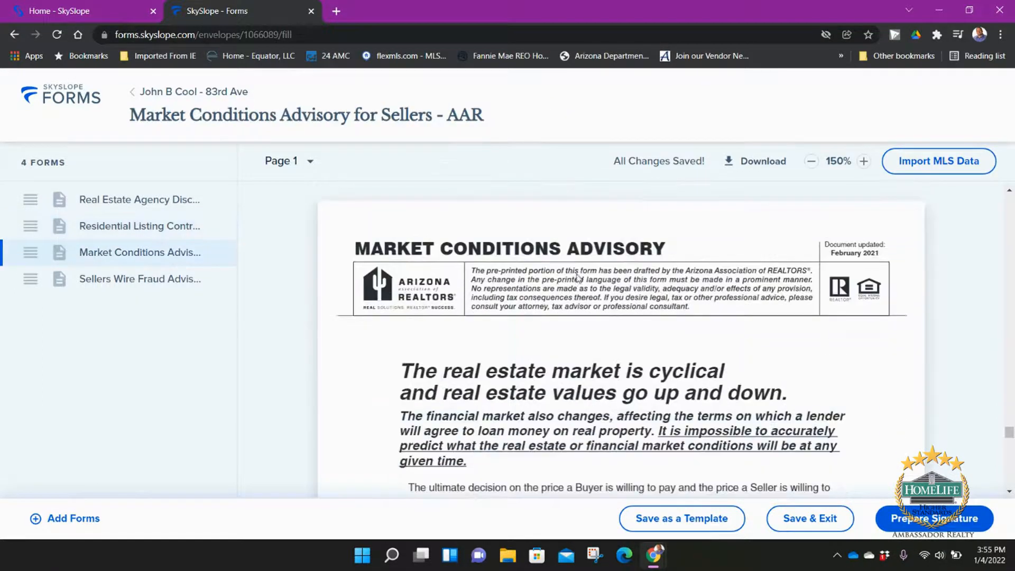
scroll(577, 282, down, 2)
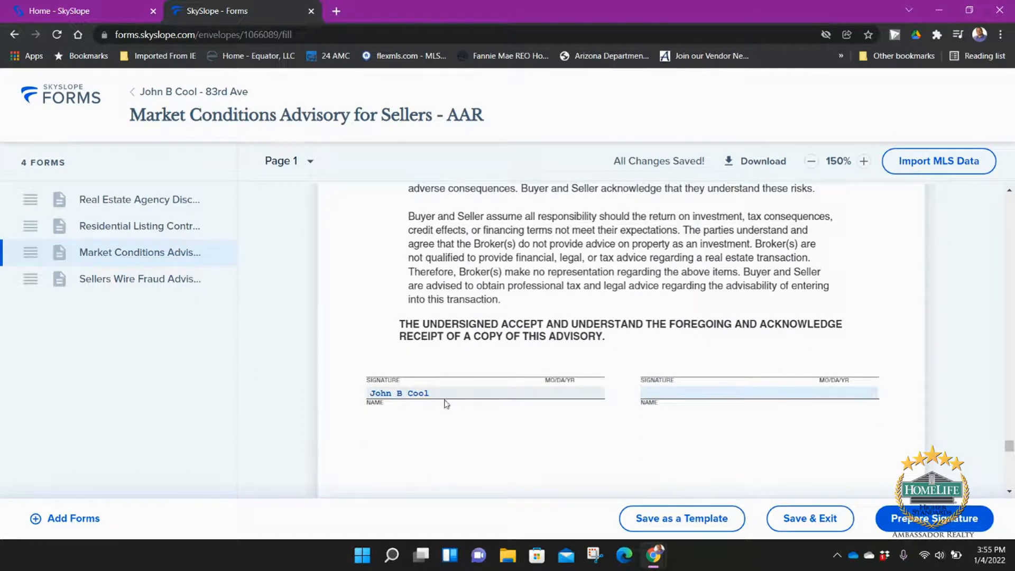
scroll(625, 254, down, 11)
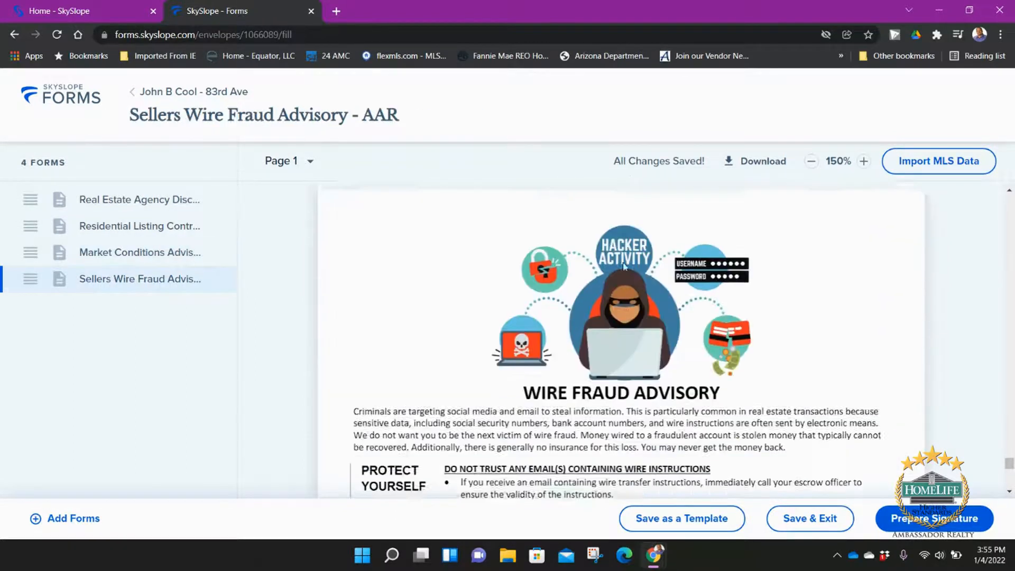
scroll(626, 265, down, 4)
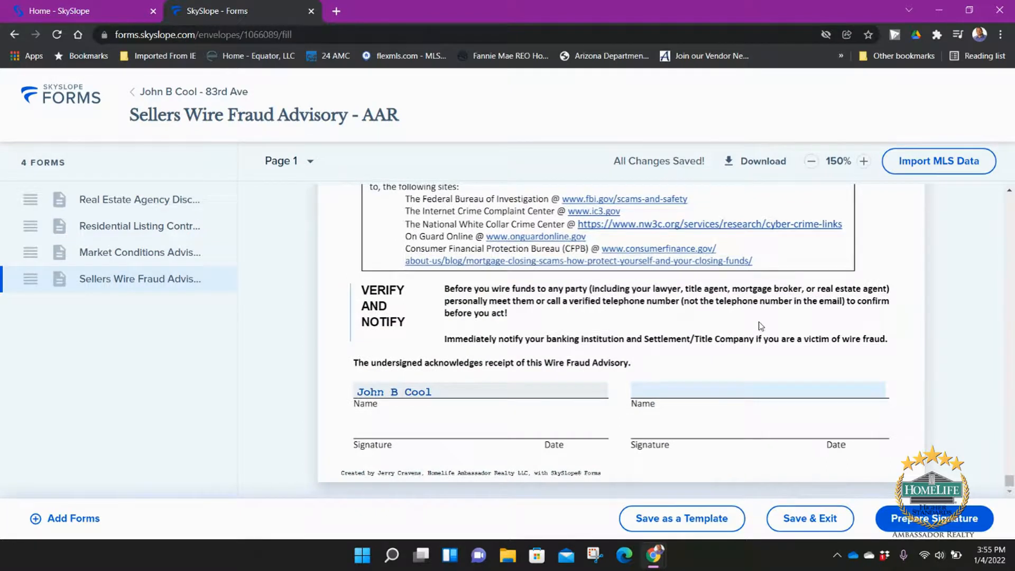
scroll(759, 321, up, 15)
scroll(465, 291, down, 15)
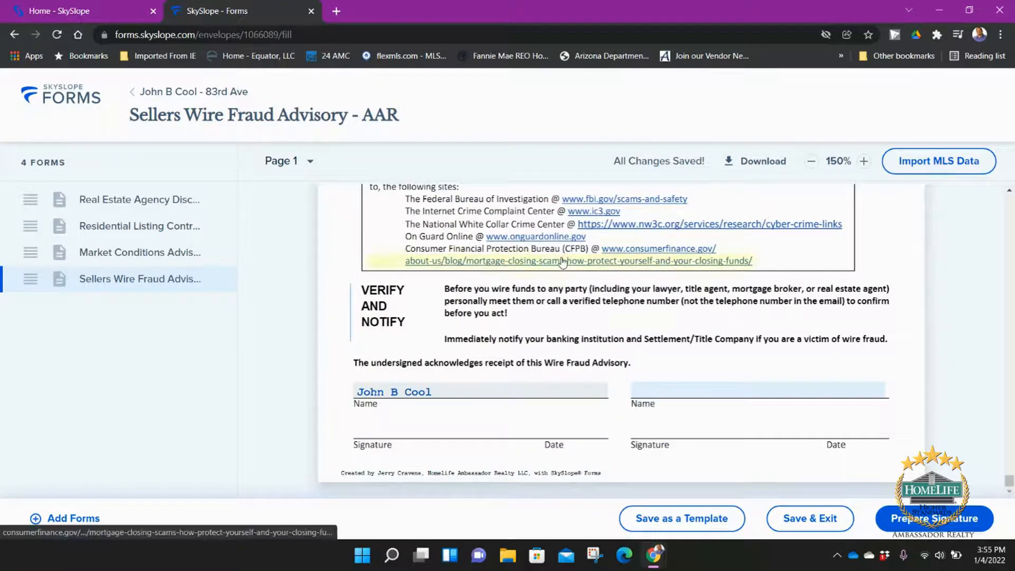
Step: Set the Seller Agent's action to Needs to sign and create the 83rd Ave envelope
click(928, 521)
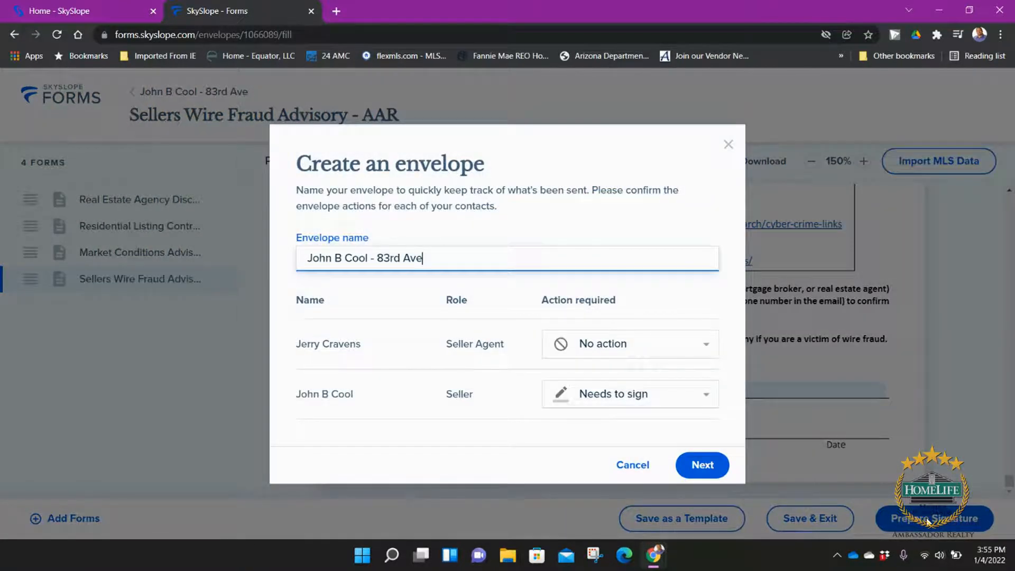
click(606, 346)
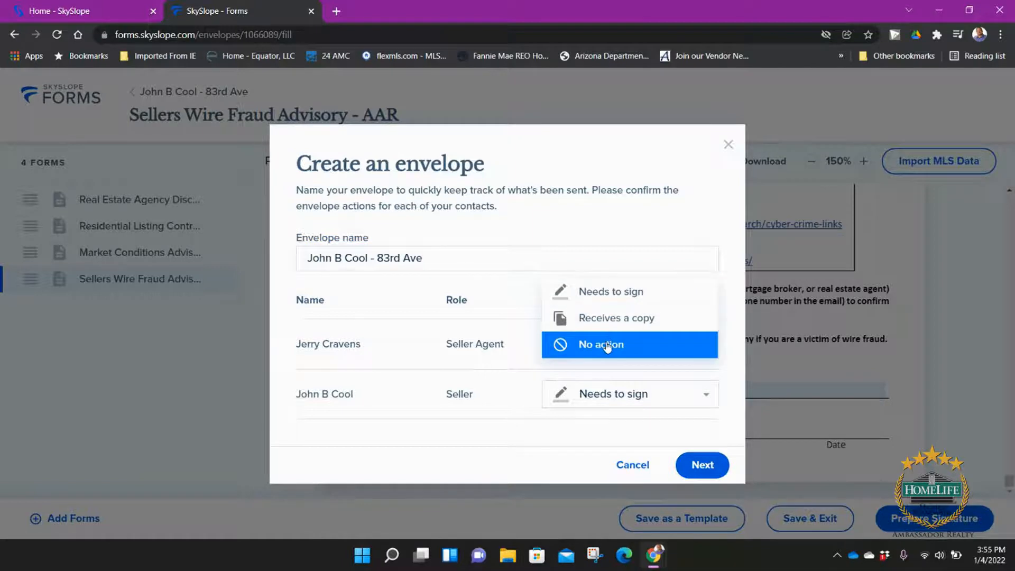
click(607, 293)
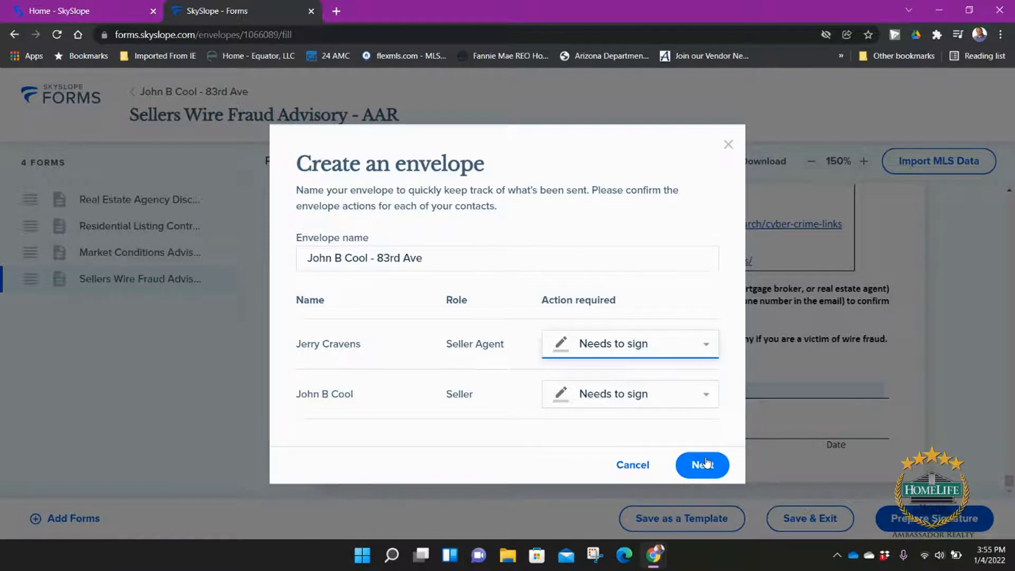
click(674, 346)
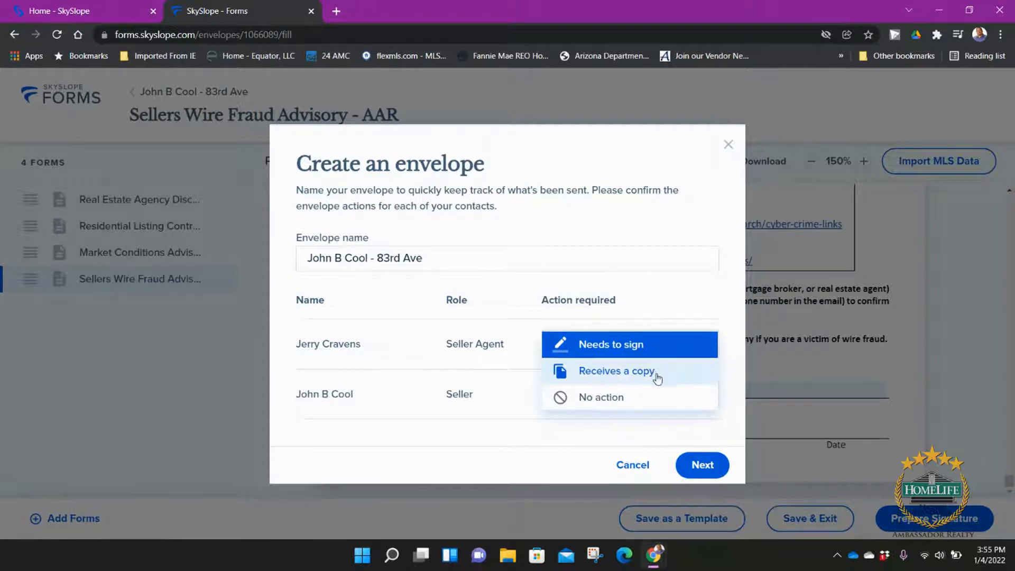
click(631, 347)
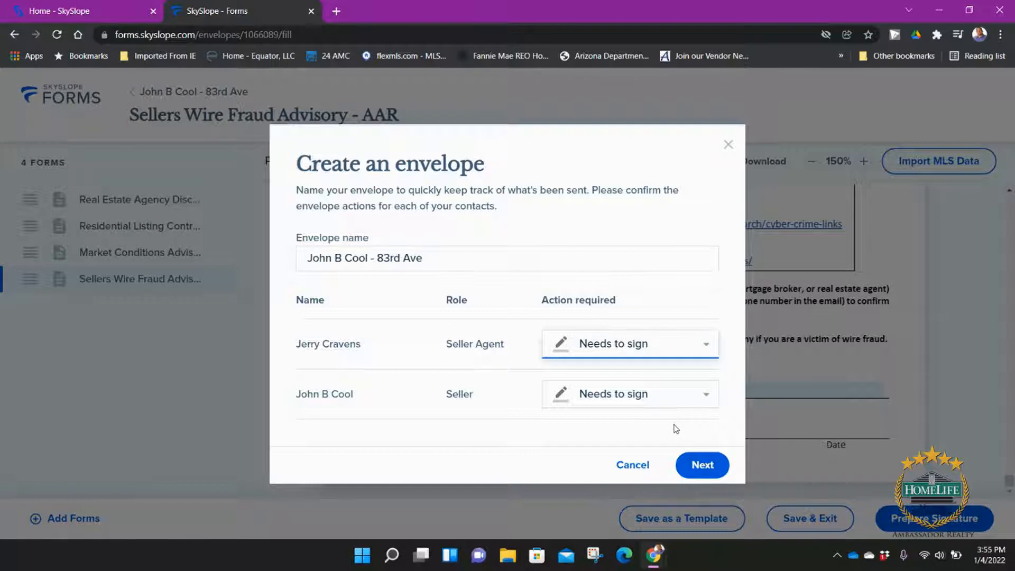
click(703, 468)
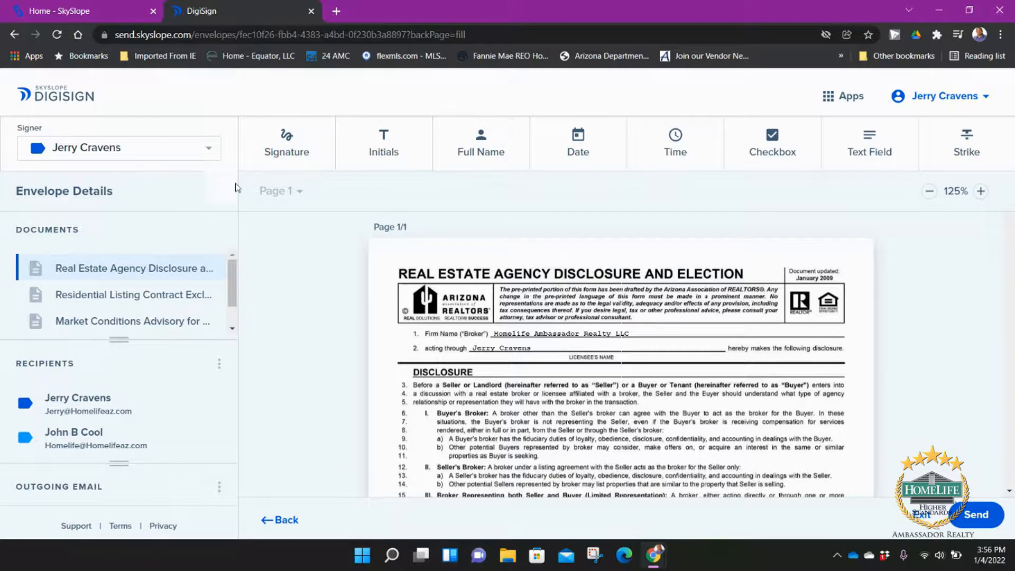
scroll(505, 373, down, 10)
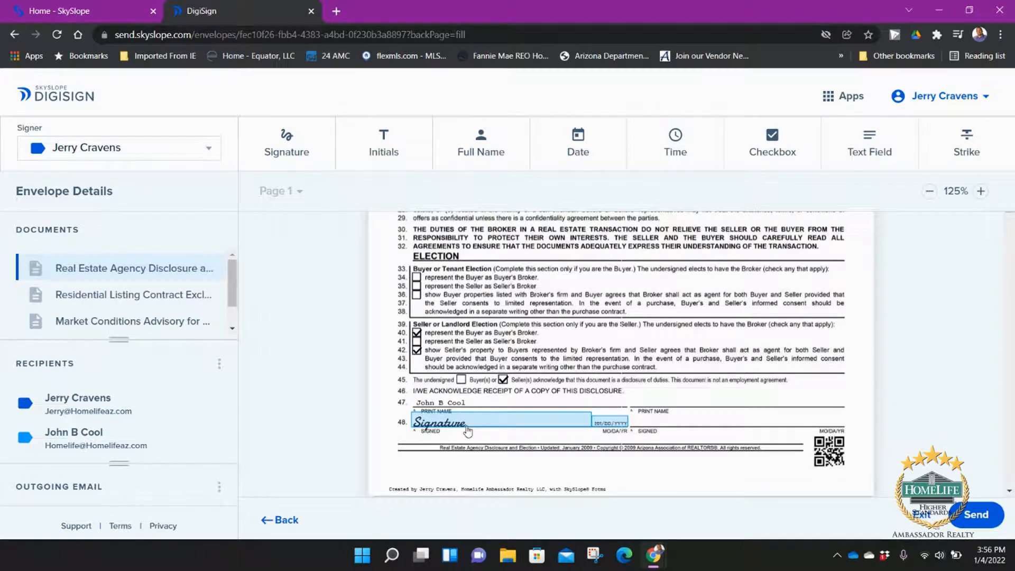
click(180, 157)
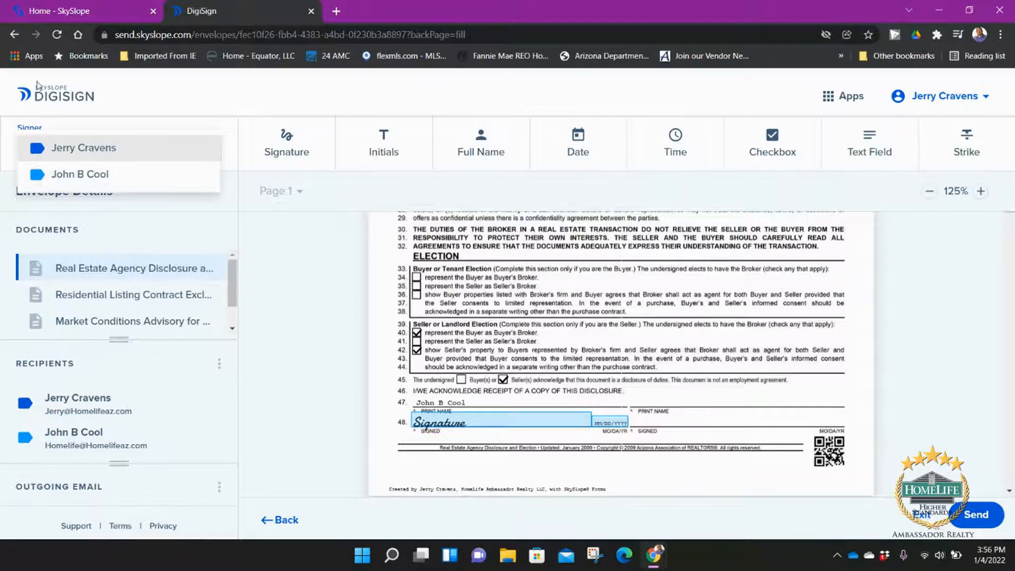
click(65, 174)
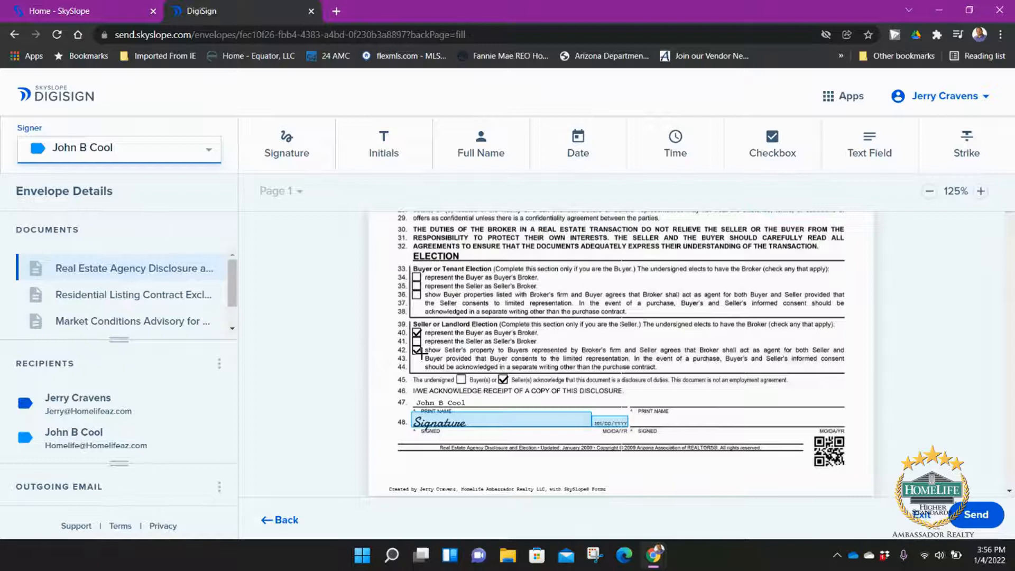
scroll(513, 362, down, 2)
scroll(514, 360, down, 15)
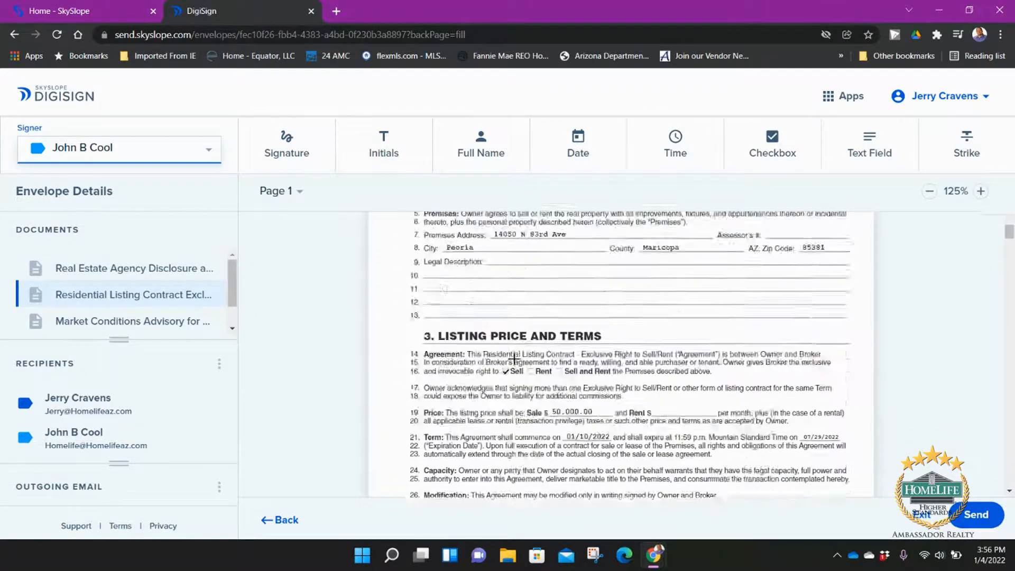
scroll(519, 361, down, 20)
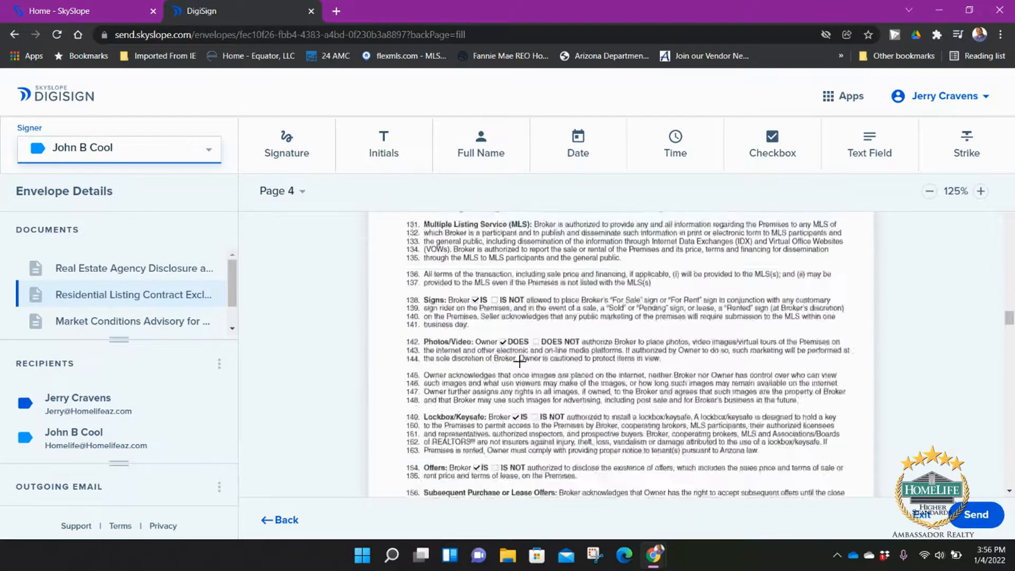
scroll(520, 360, down, 12)
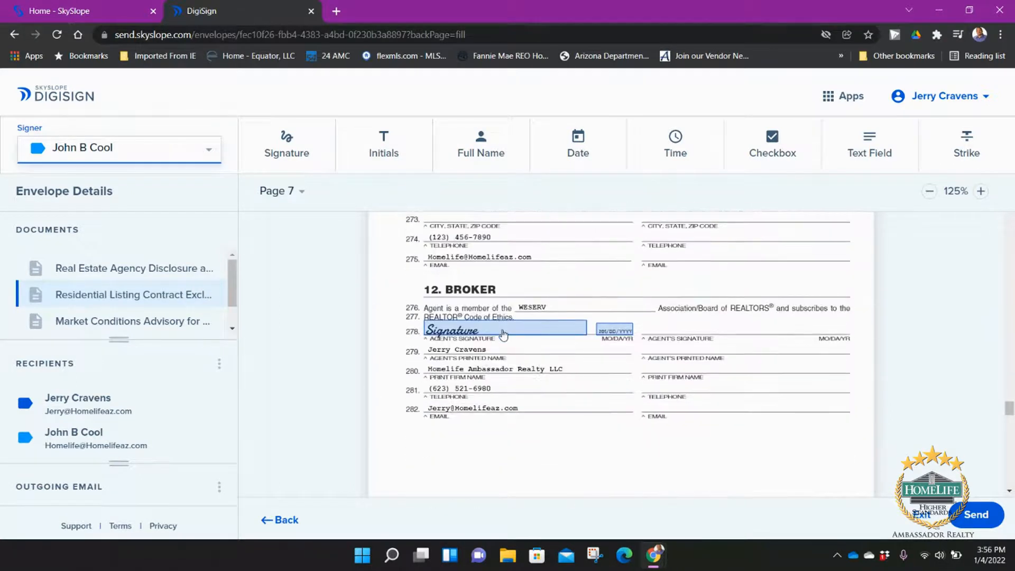
click(151, 154)
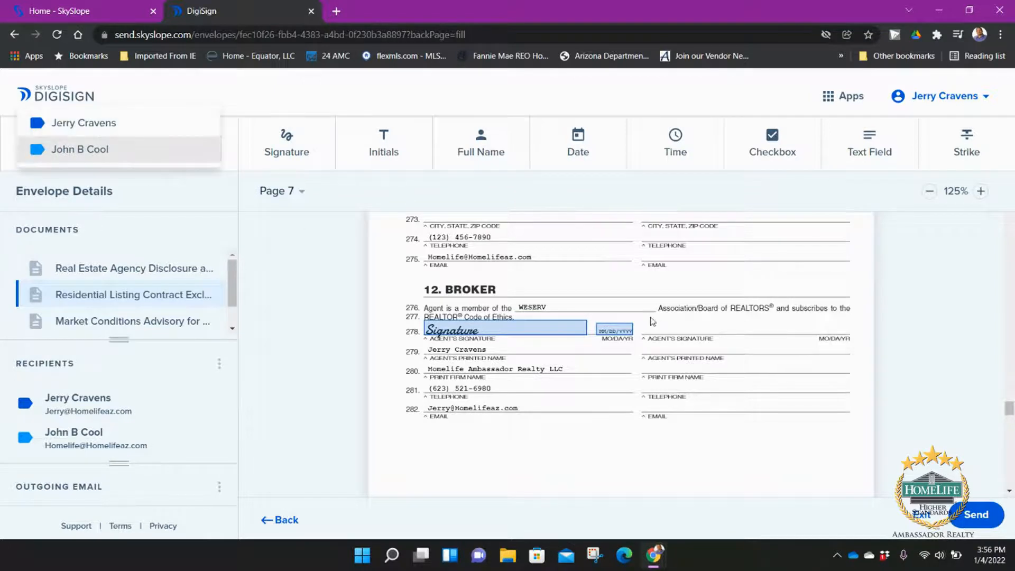
click(85, 149)
scroll(667, 317, up, 6)
scroll(758, 321, up, 1)
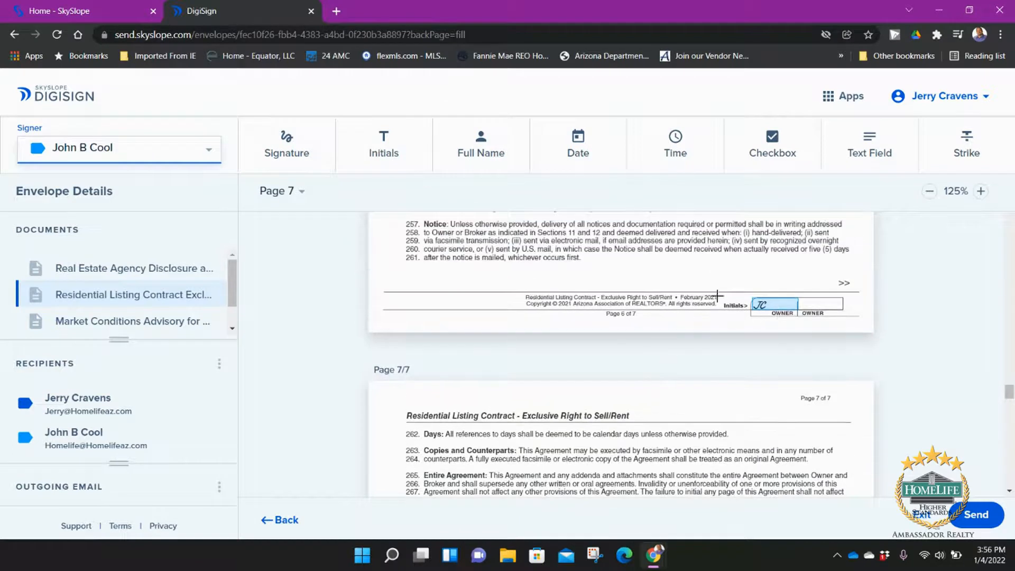
scroll(717, 295, up, 5)
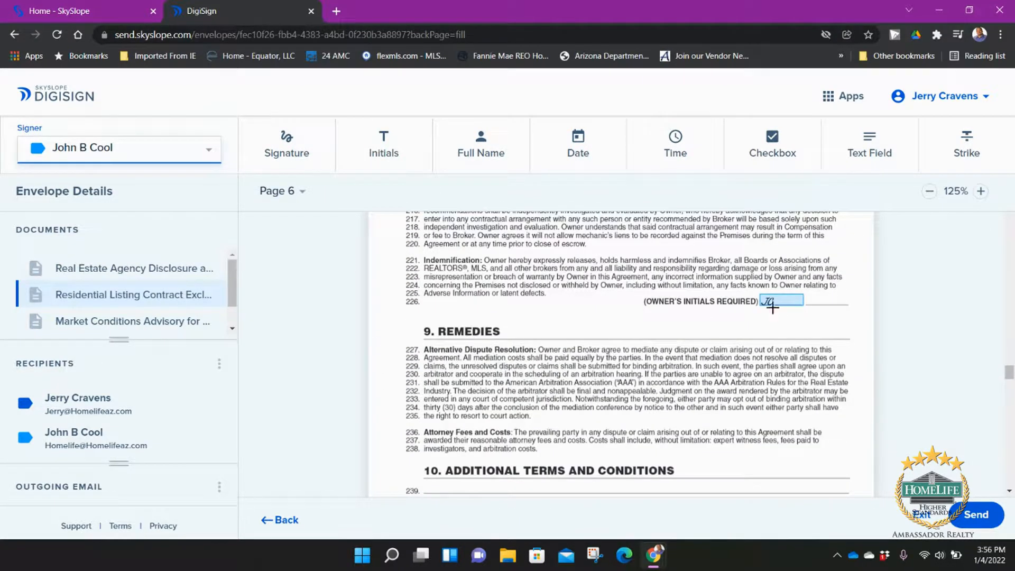
scroll(772, 307, up, 6)
scroll(775, 338, up, 8)
scroll(769, 337, up, 3)
scroll(766, 332, down, 5)
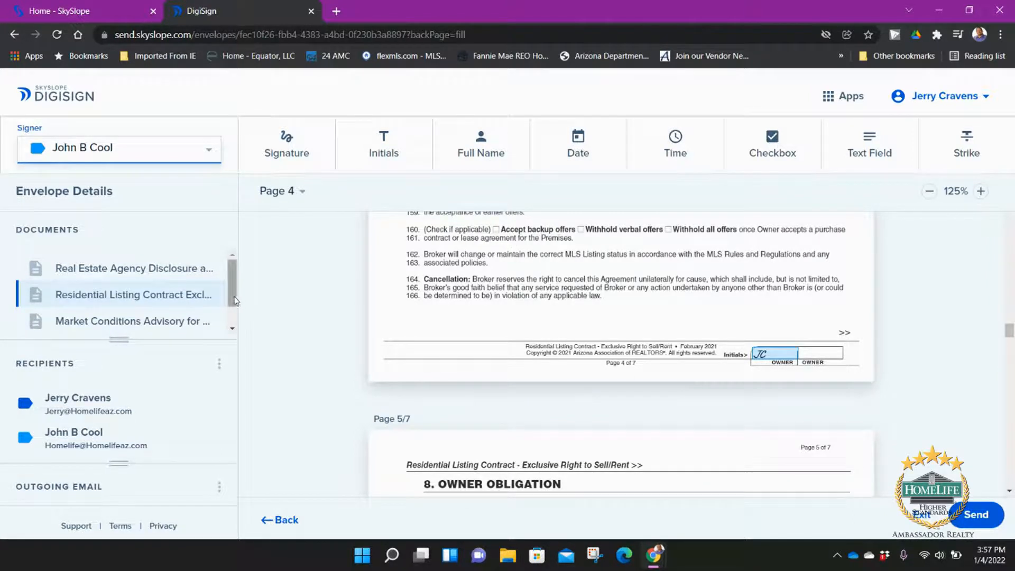
scroll(234, 303, down, 1)
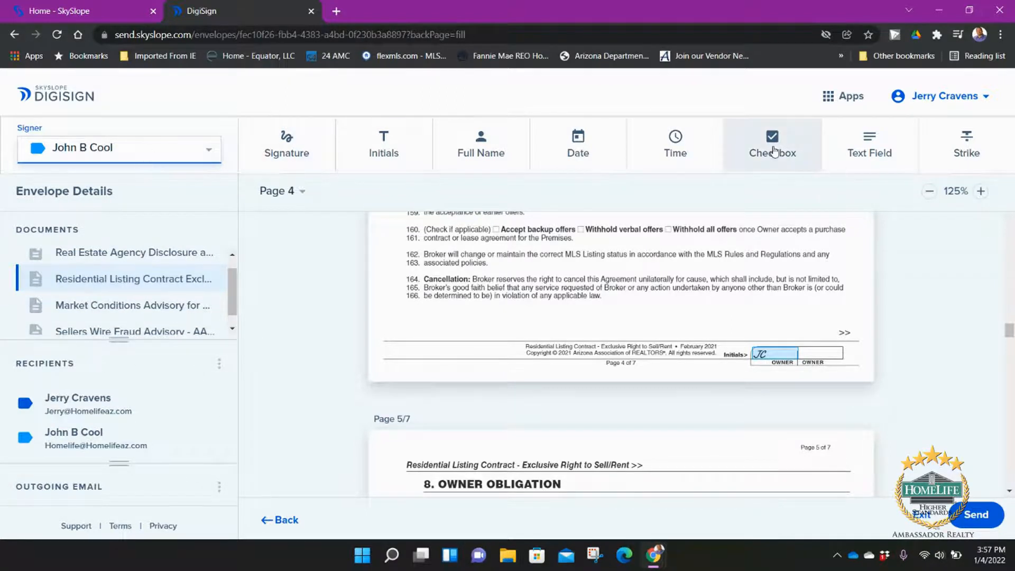
Step: Place checkbox blocks on the Accept backup offers and Withhold verbal offers boxes
click(753, 160)
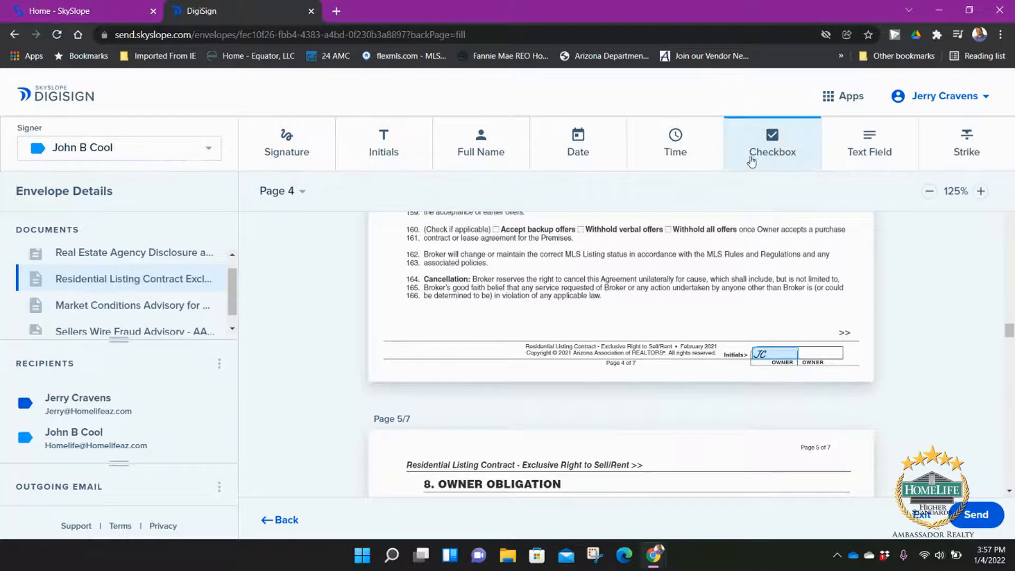
click(497, 229)
drag(504, 225, 499, 230)
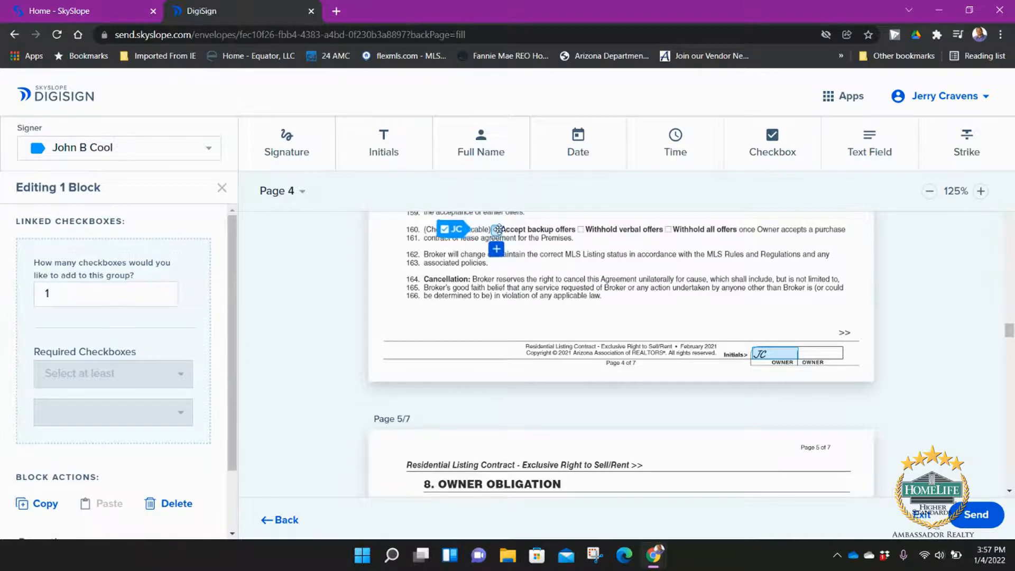
click(770, 146)
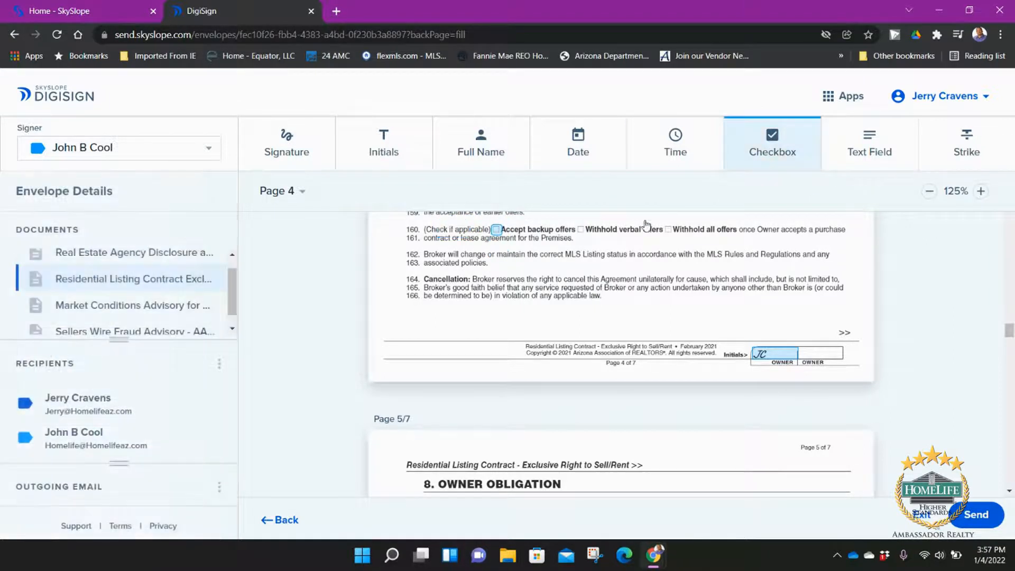
click(583, 229)
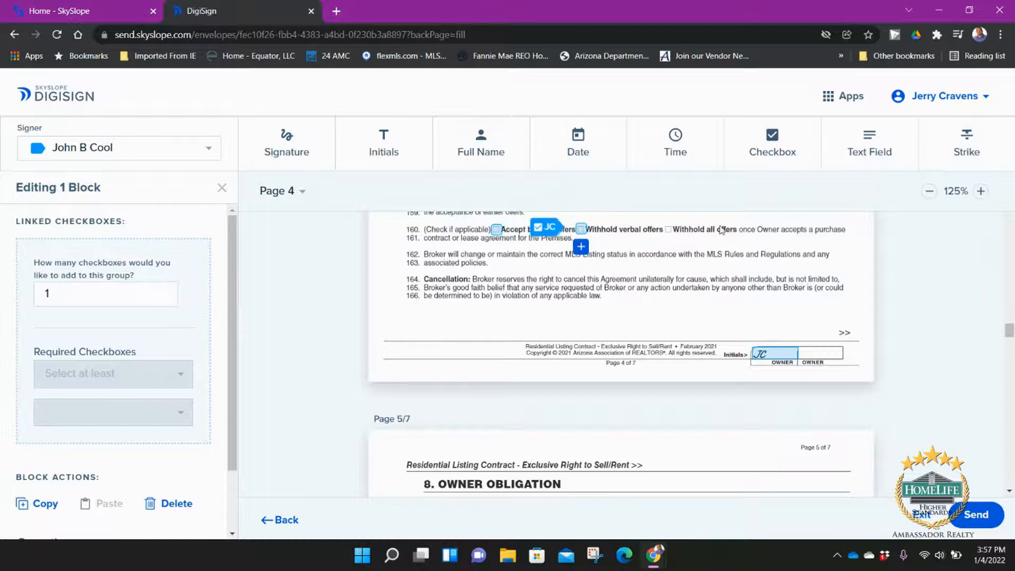
Step: Add a third checkbox over the Withhold all offers box
click(770, 152)
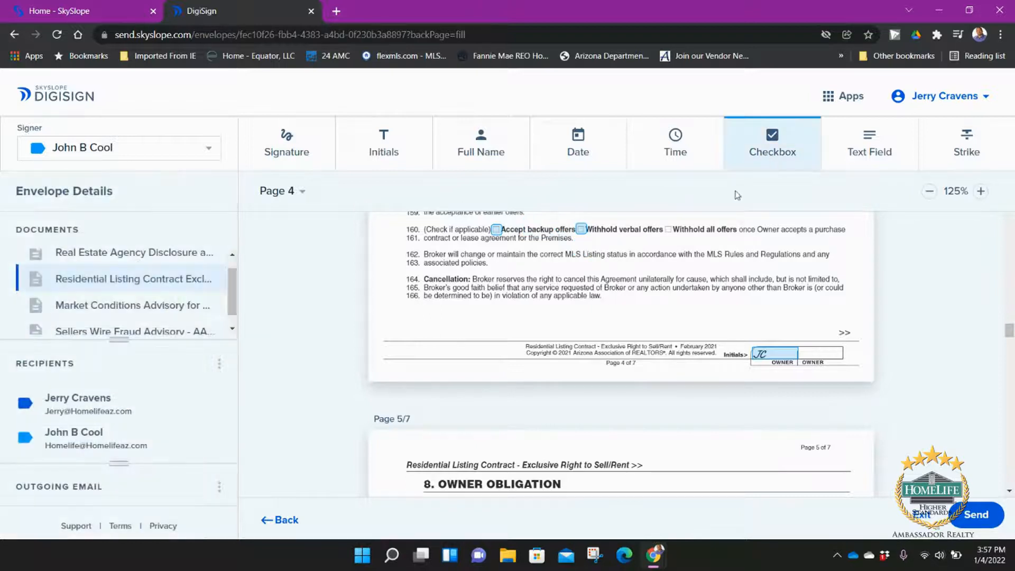
click(676, 224)
drag(679, 220, 667, 228)
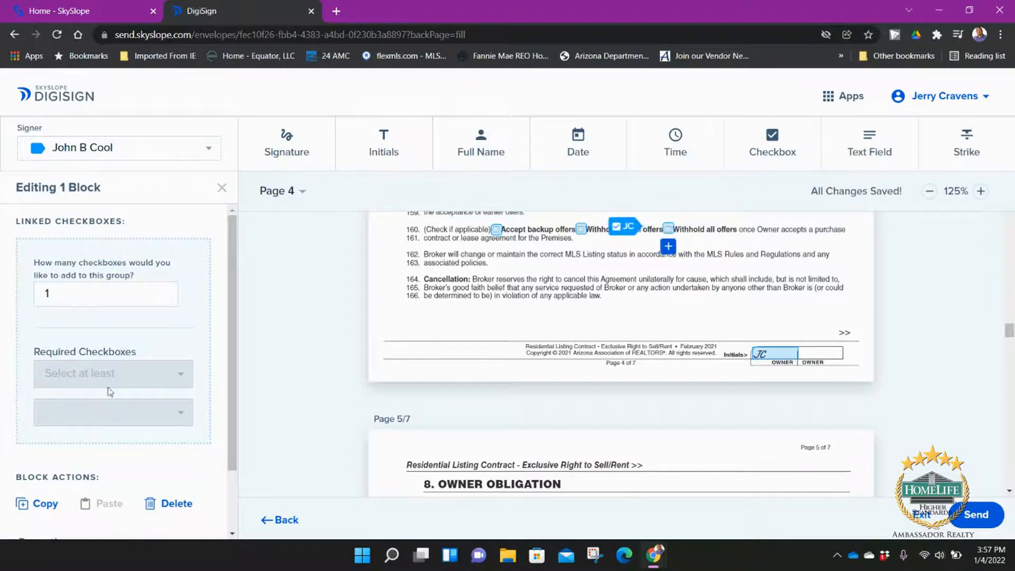
scroll(162, 346, down, 1)
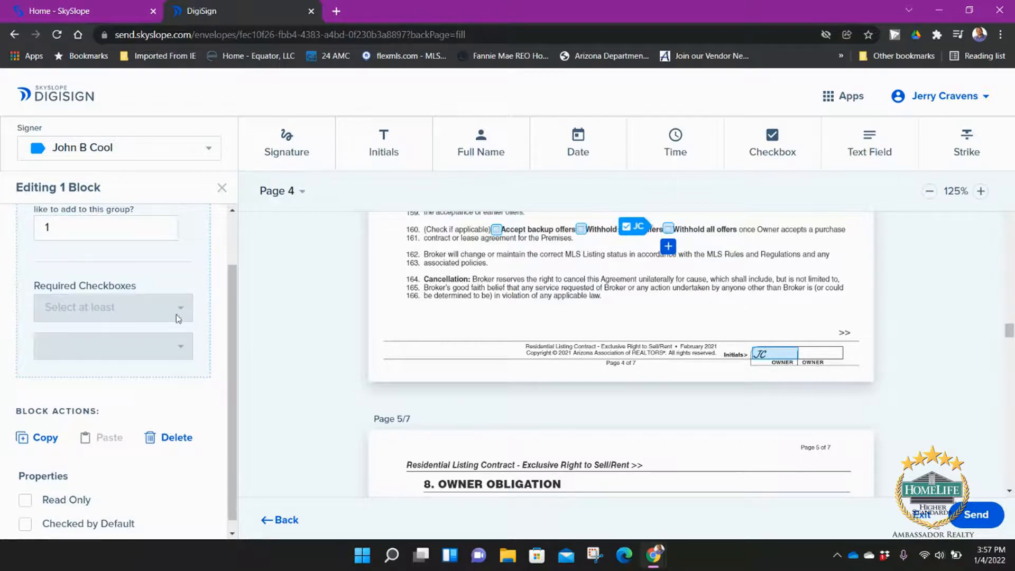
scroll(142, 303, up, 1)
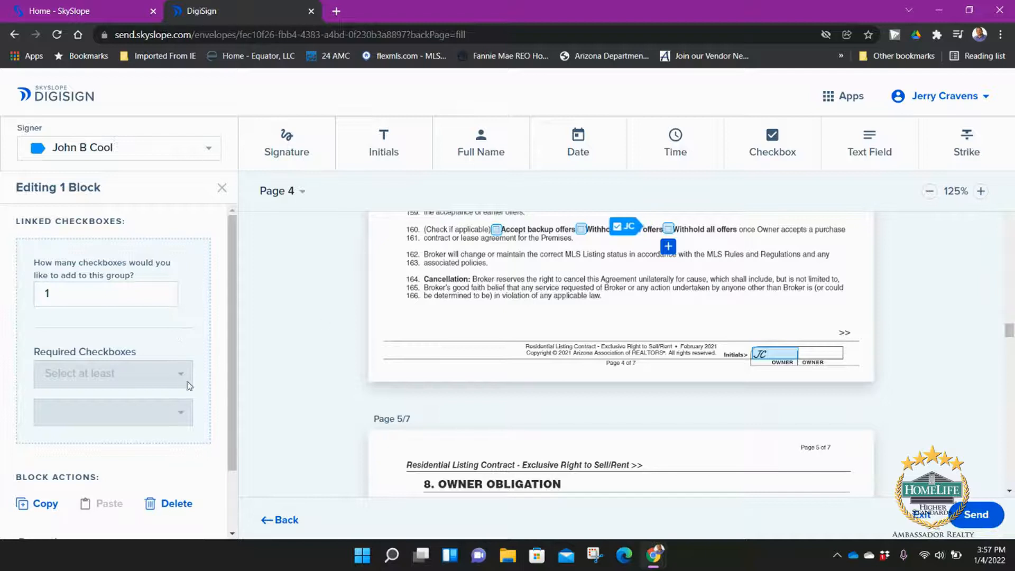
scroll(178, 377, down, 1)
scroll(188, 336, down, 1)
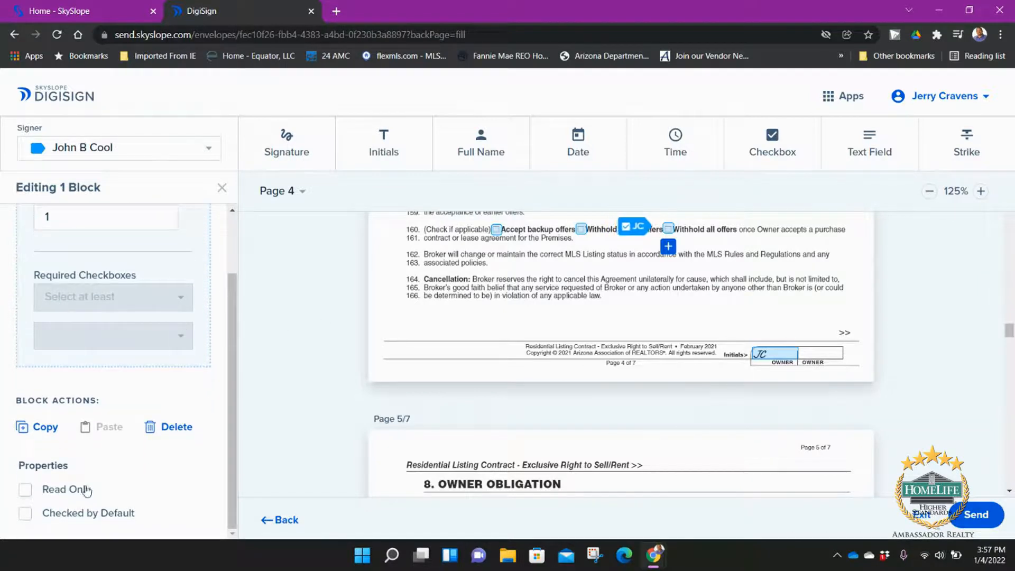
Step: Toggle the third checkbox's pre-checked and read-only settings on and off, then delete it
click(76, 515)
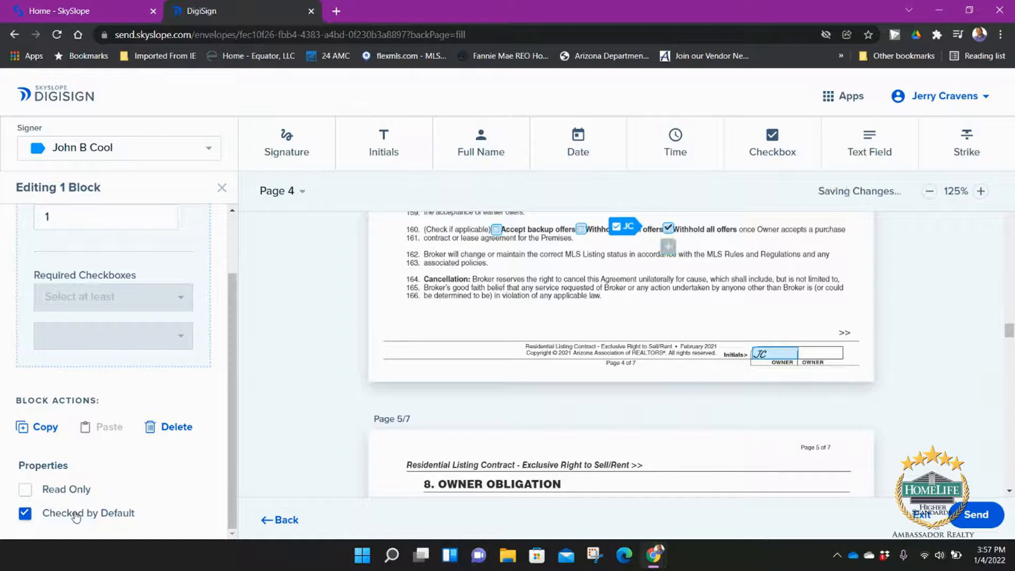
click(76, 516)
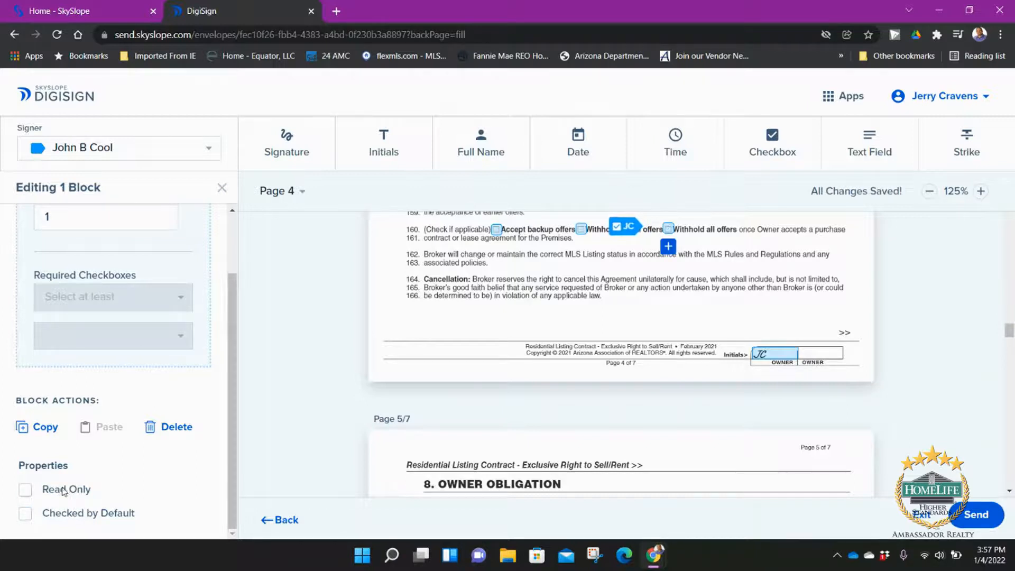
click(62, 492)
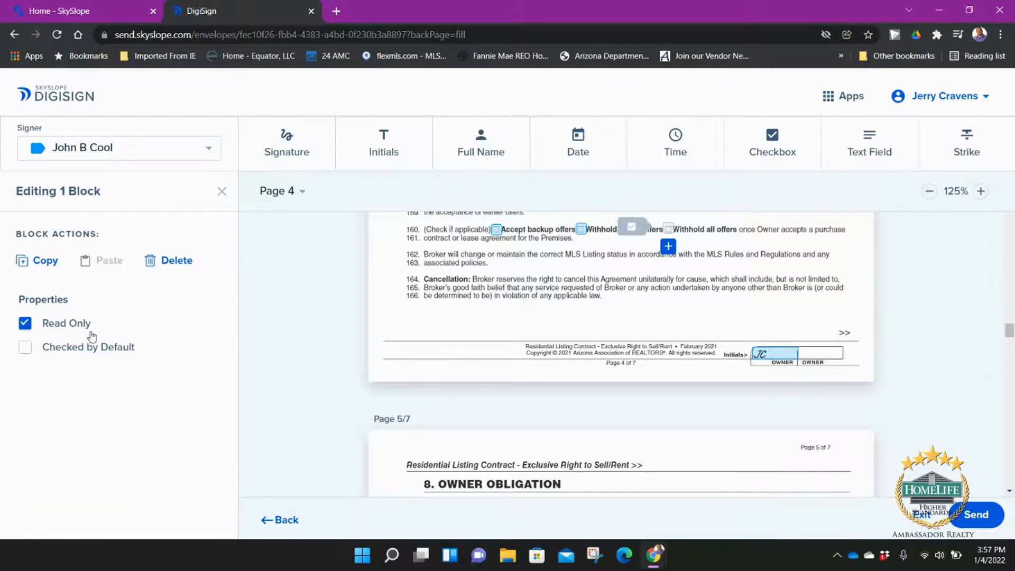
click(69, 328)
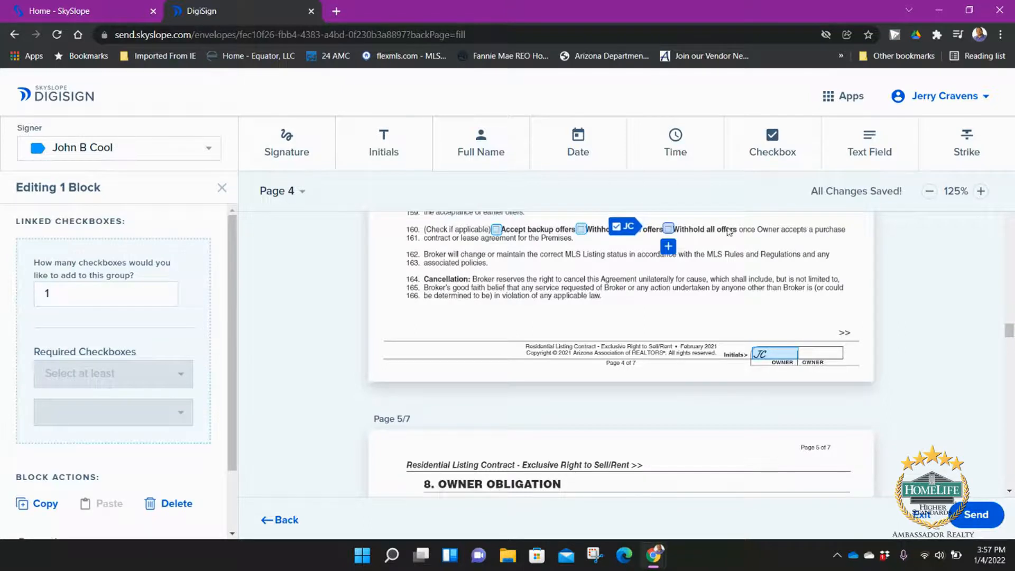
scroll(727, 256, up, 1)
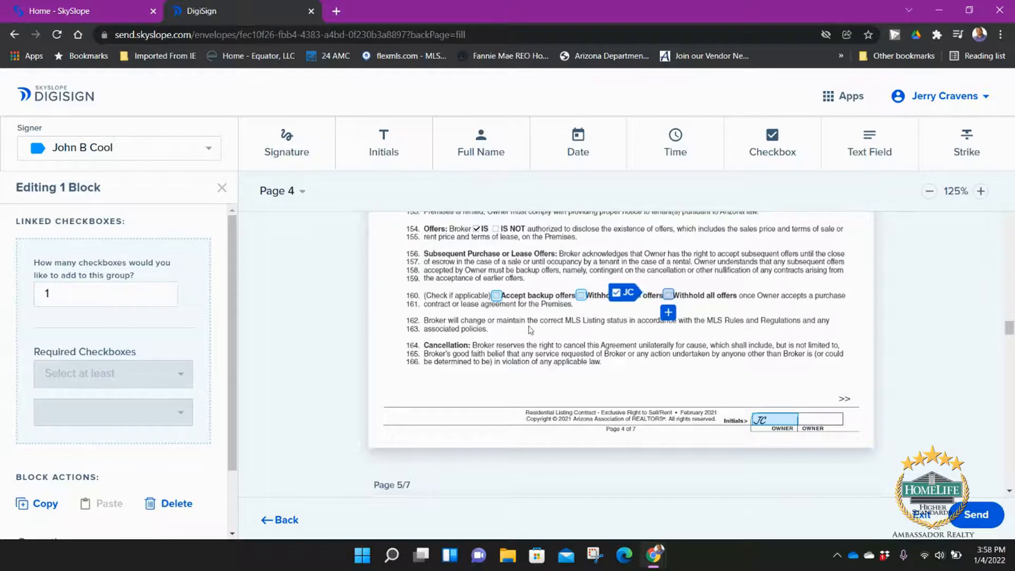
click(151, 508)
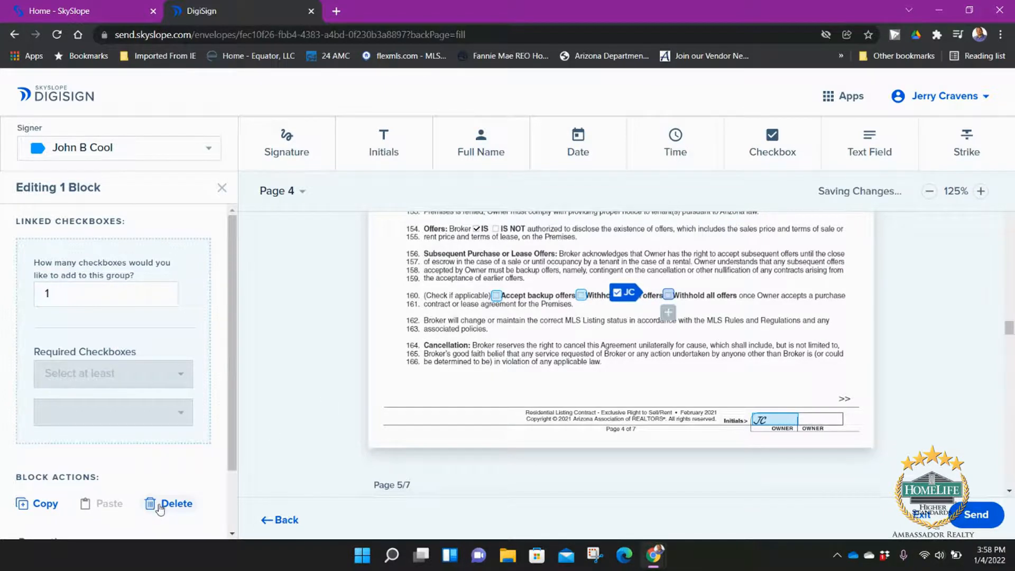
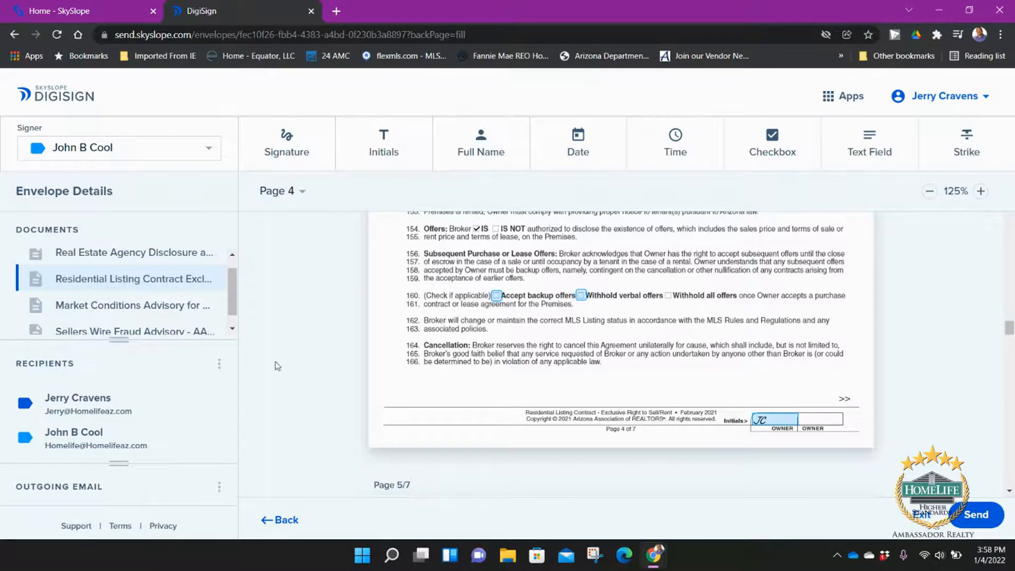
Step: Add a read-only checkbox, checked by default, beside Accept backup offers on line 160
click(497, 298)
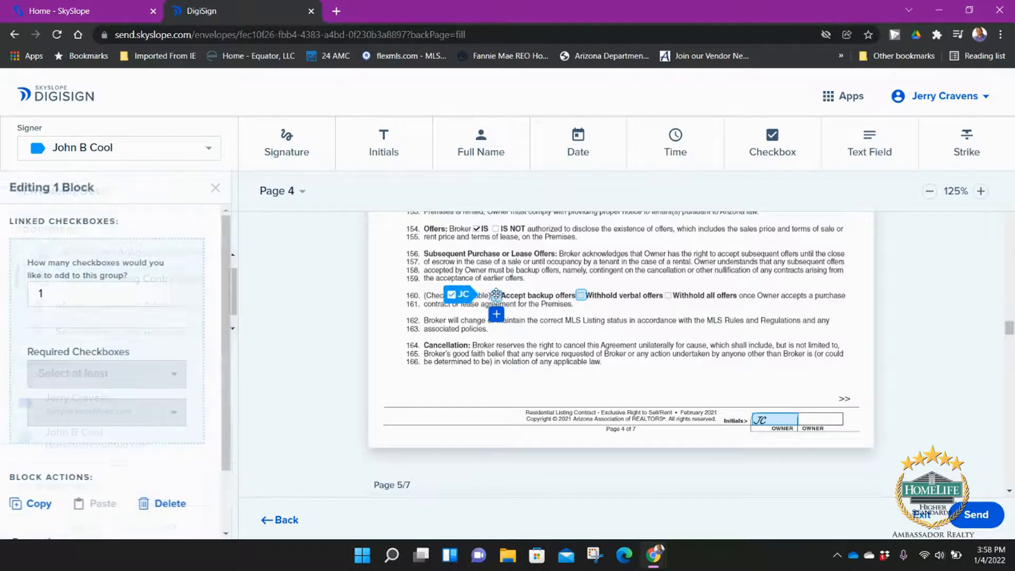
scroll(118, 391, down, 2)
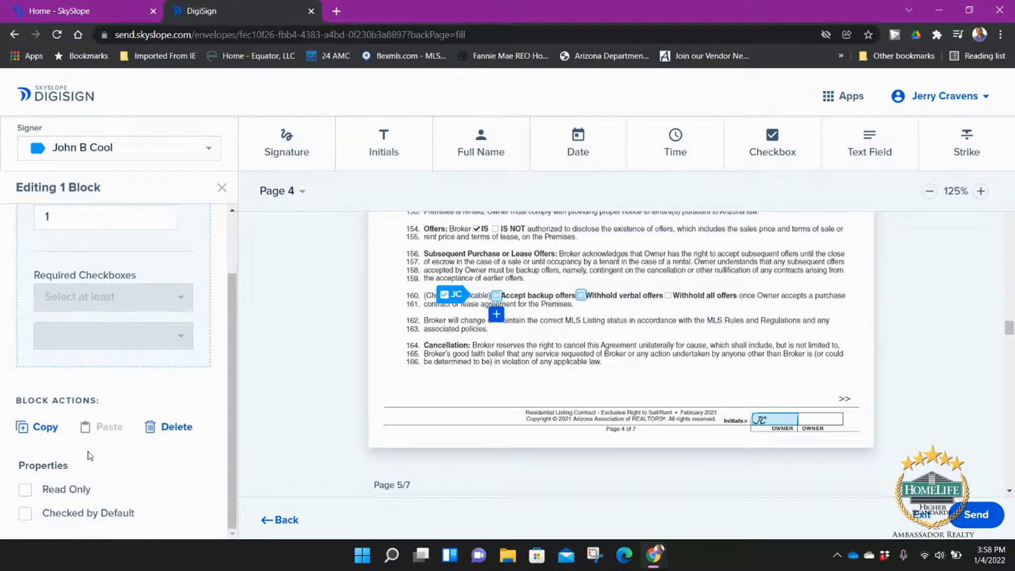
click(70, 490)
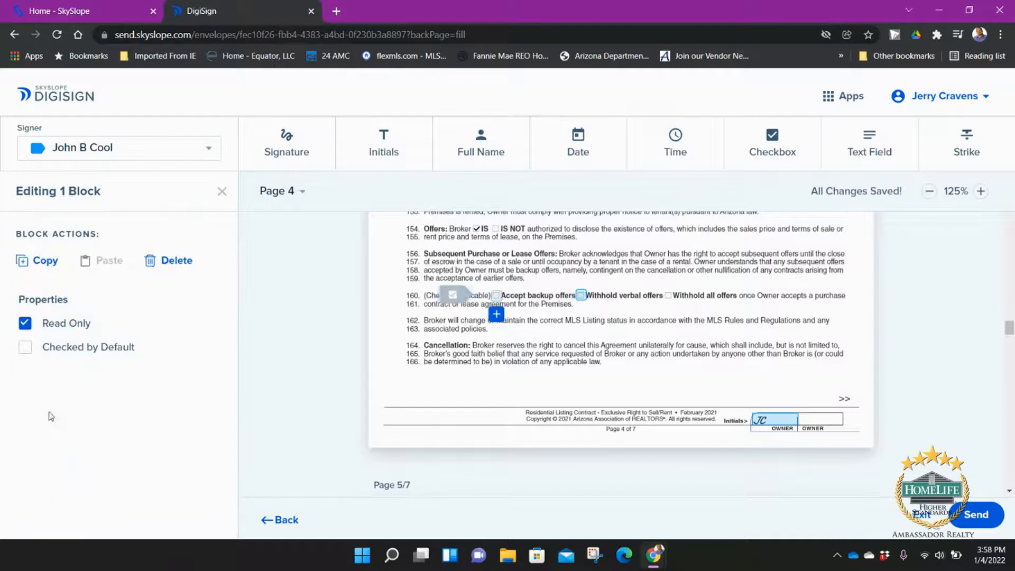
click(65, 351)
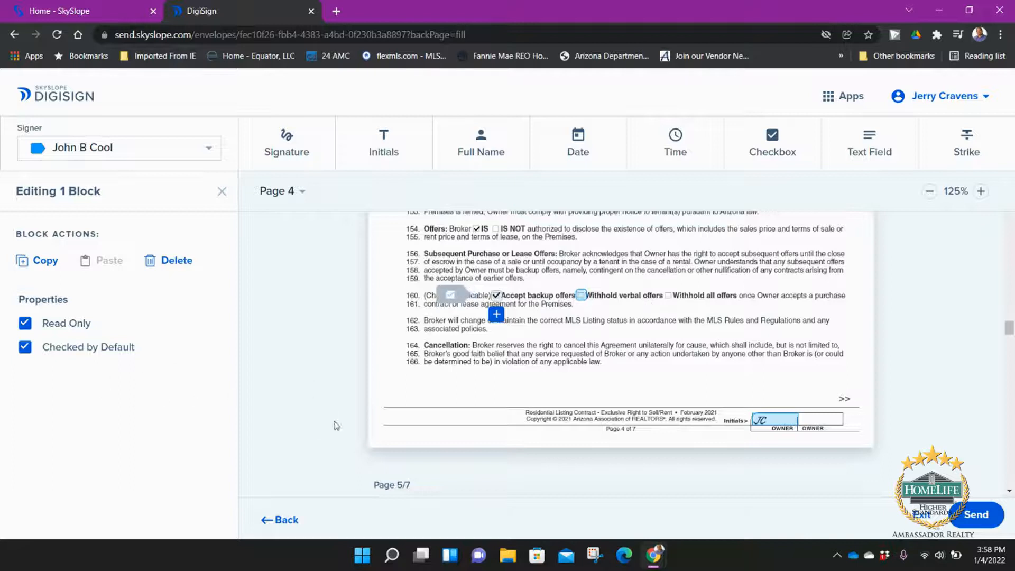
scroll(629, 329, down, 10)
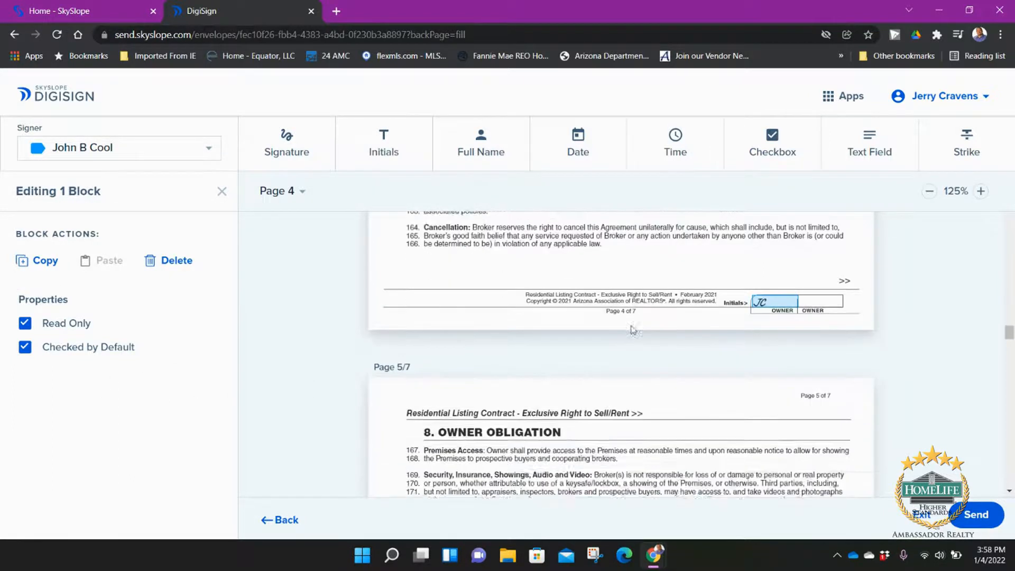
scroll(560, 357, down, 4)
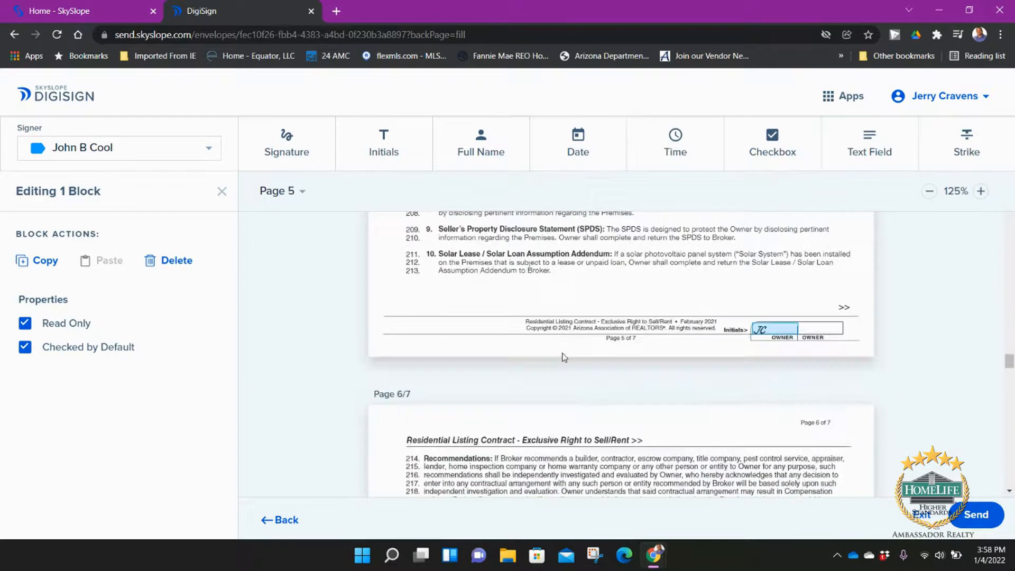
scroll(547, 341, down, 7)
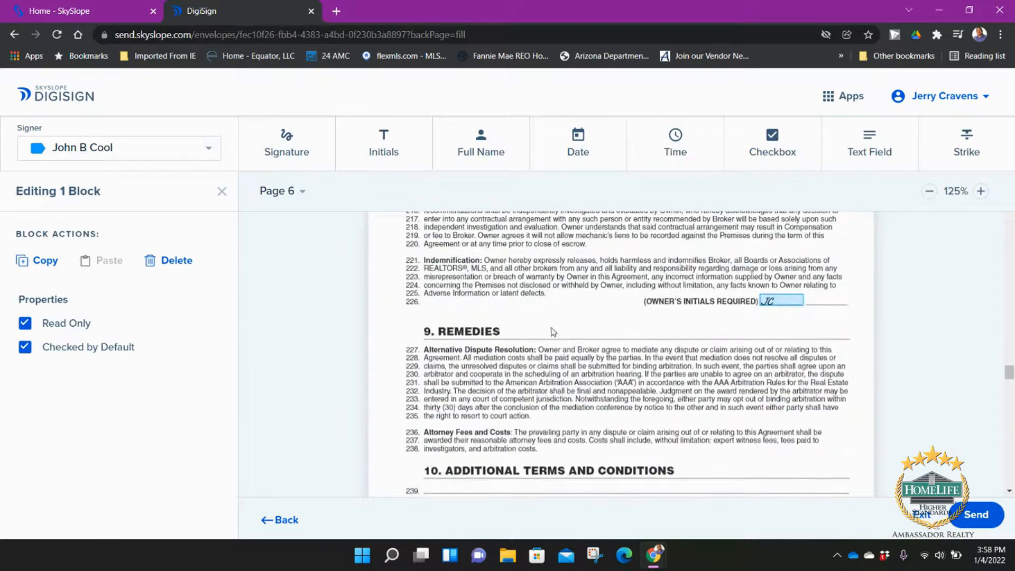
scroll(571, 335, down, 8)
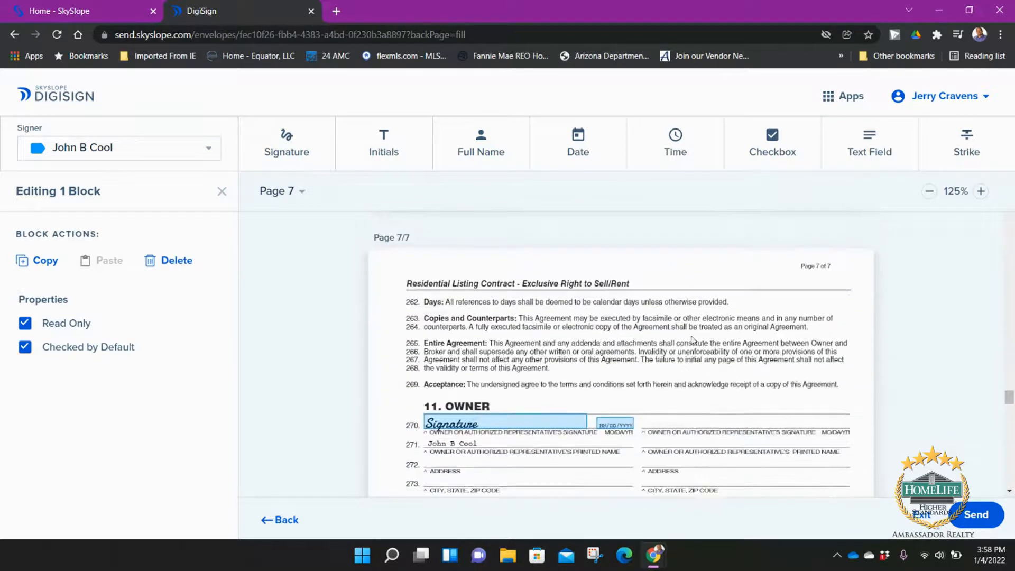
scroll(664, 349, up, 10)
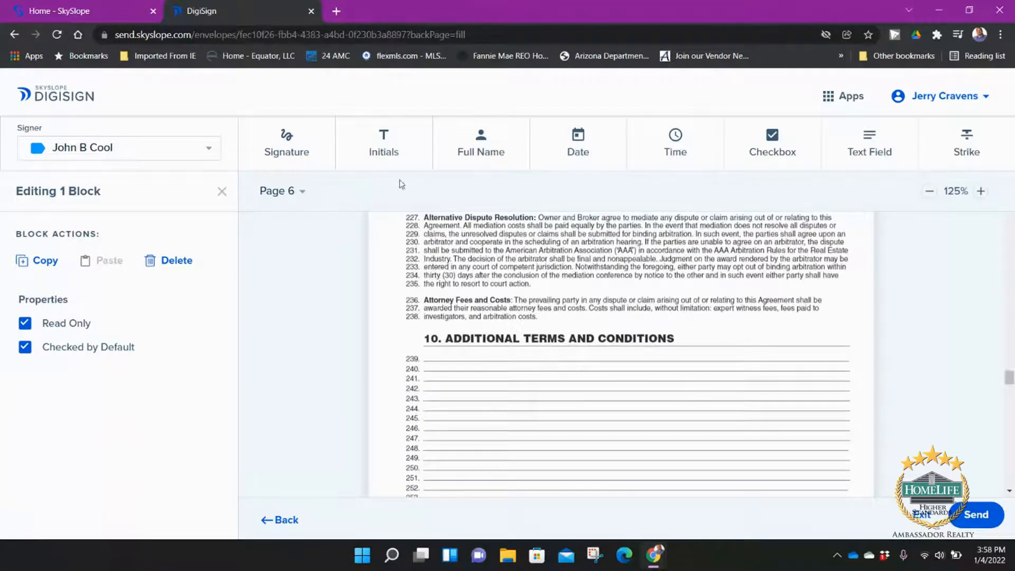
click(289, 152)
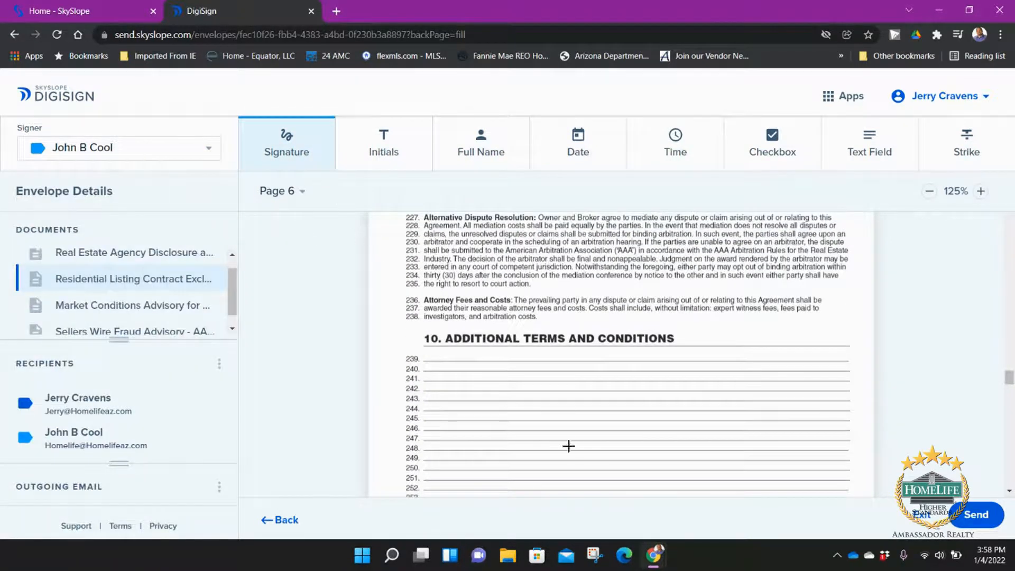
click(453, 384)
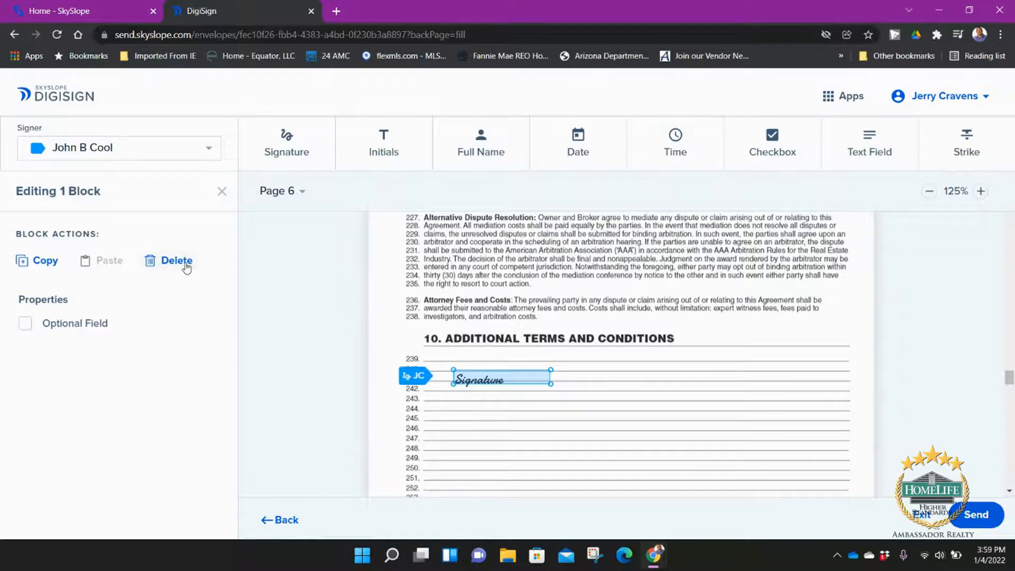
click(177, 261)
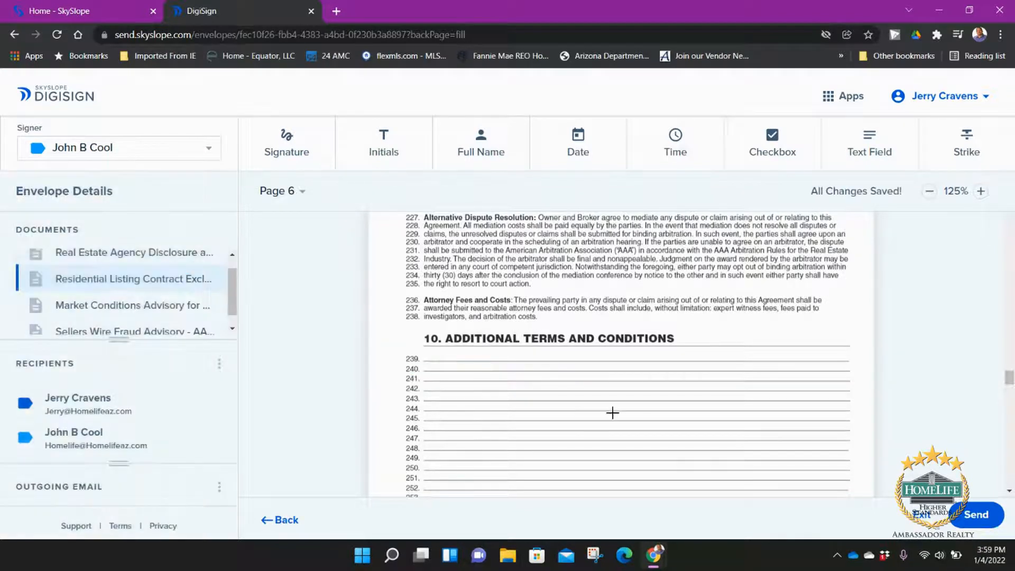
scroll(562, 357, down, 1)
scroll(563, 357, down, 15)
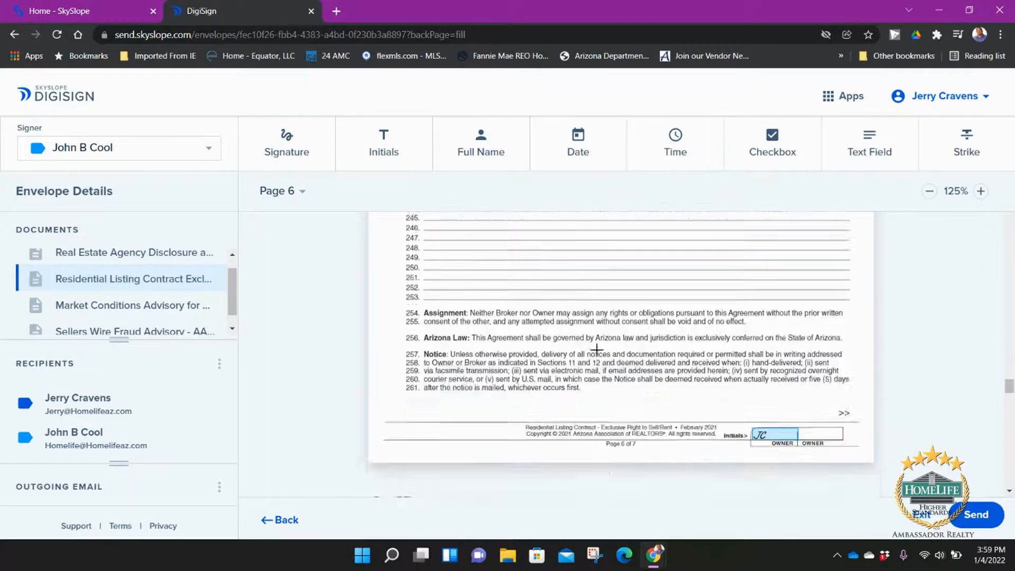
scroll(606, 353, down, 10)
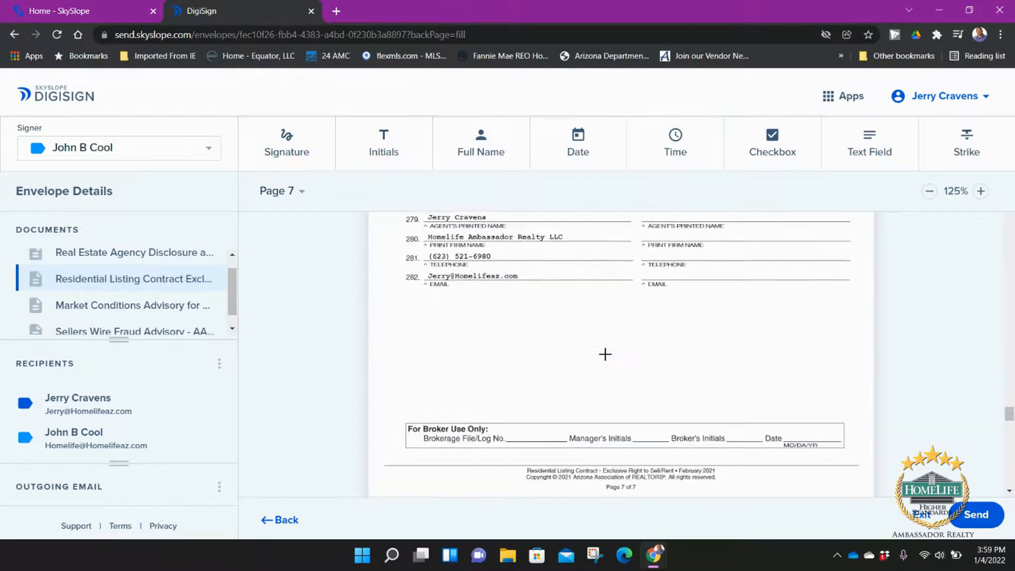
scroll(606, 354, down, 3)
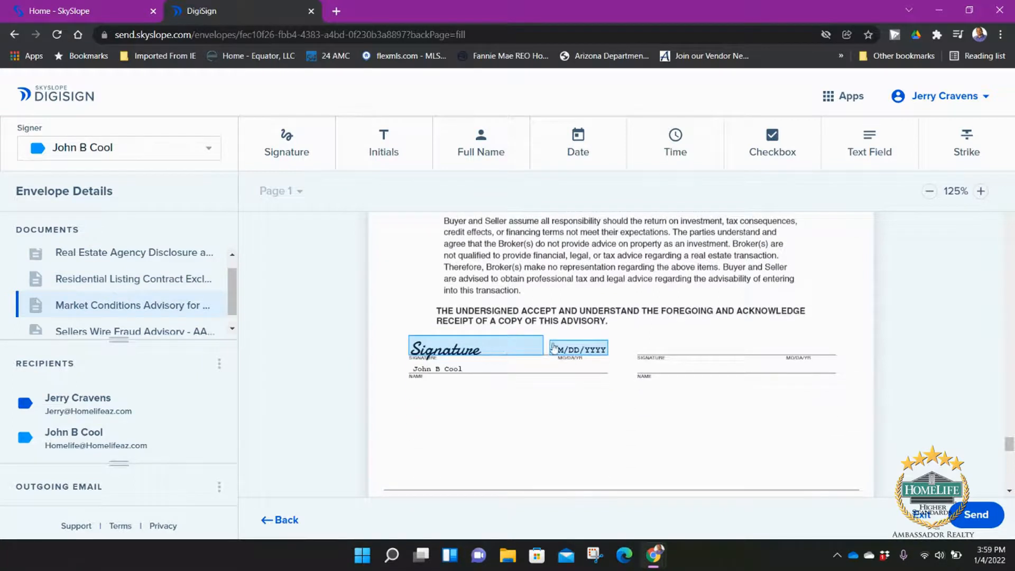
scroll(716, 334, down, 5)
scroll(720, 344, down, 8)
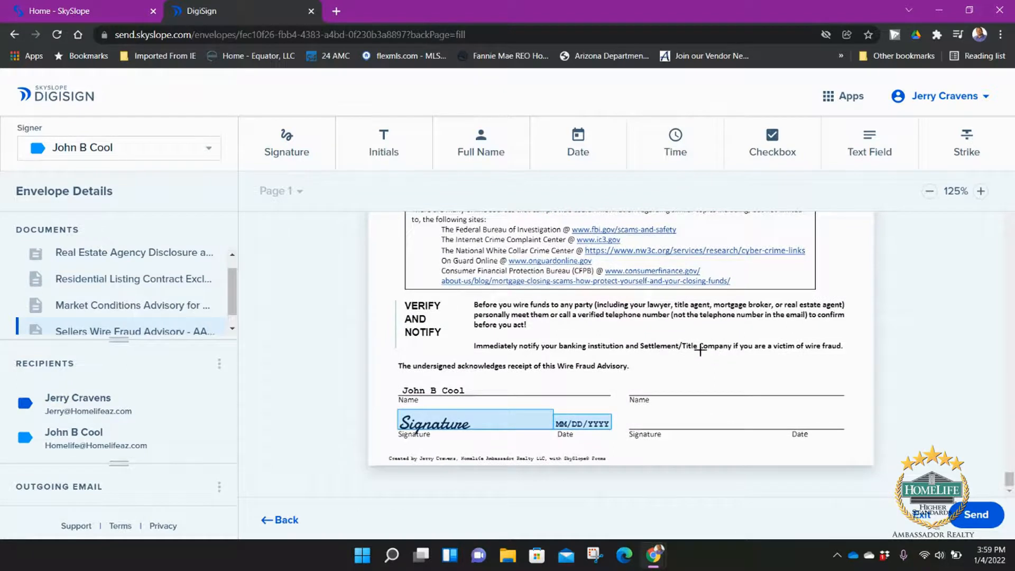
Step: Set the email subject to the seller's name plus '83rd Ave Listing Paperwork', add a questions-and-thanks note, and save
click(218, 491)
click(256, 489)
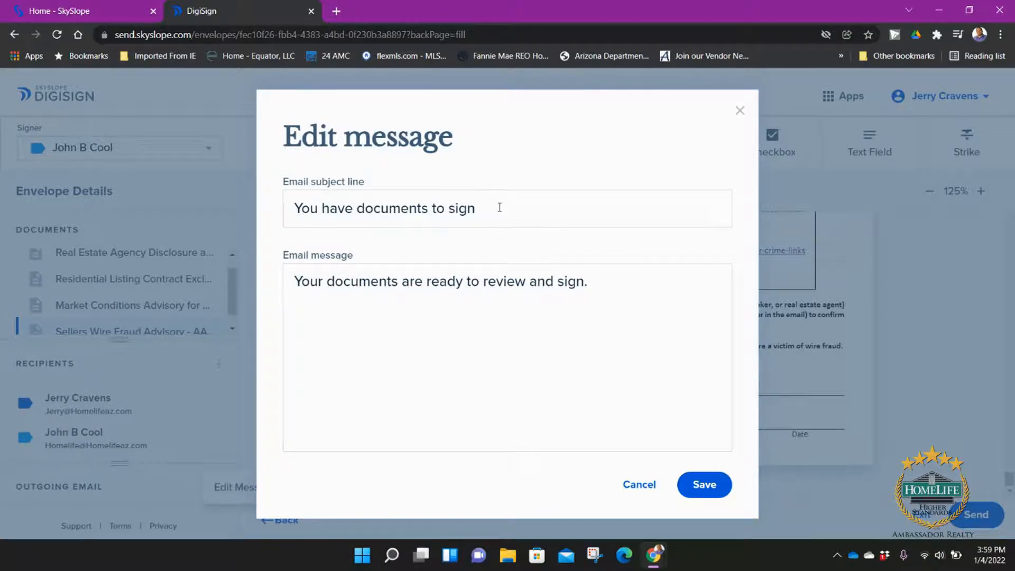
drag(499, 208, 282, 229)
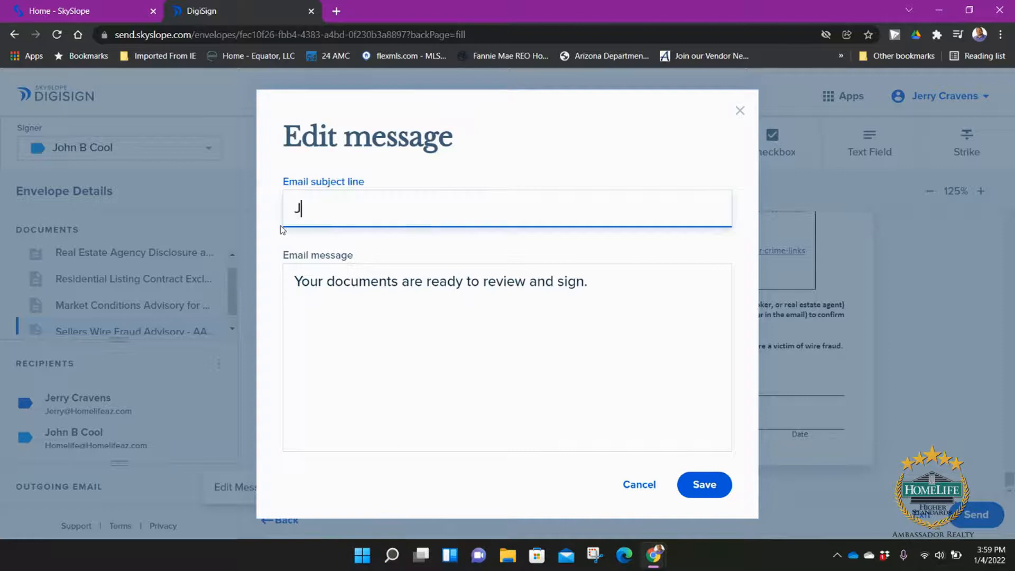
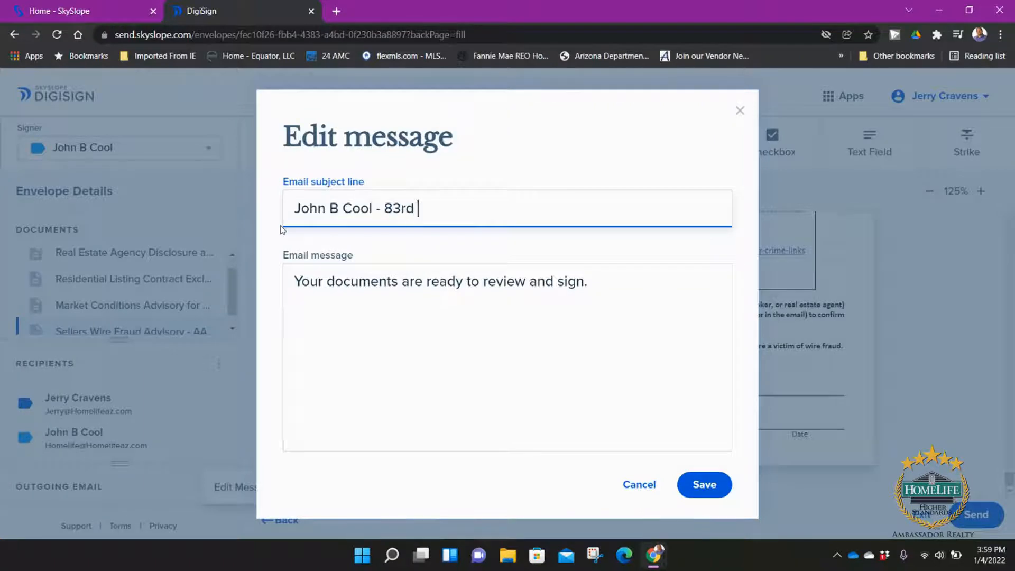
text(AVe ve Listing)
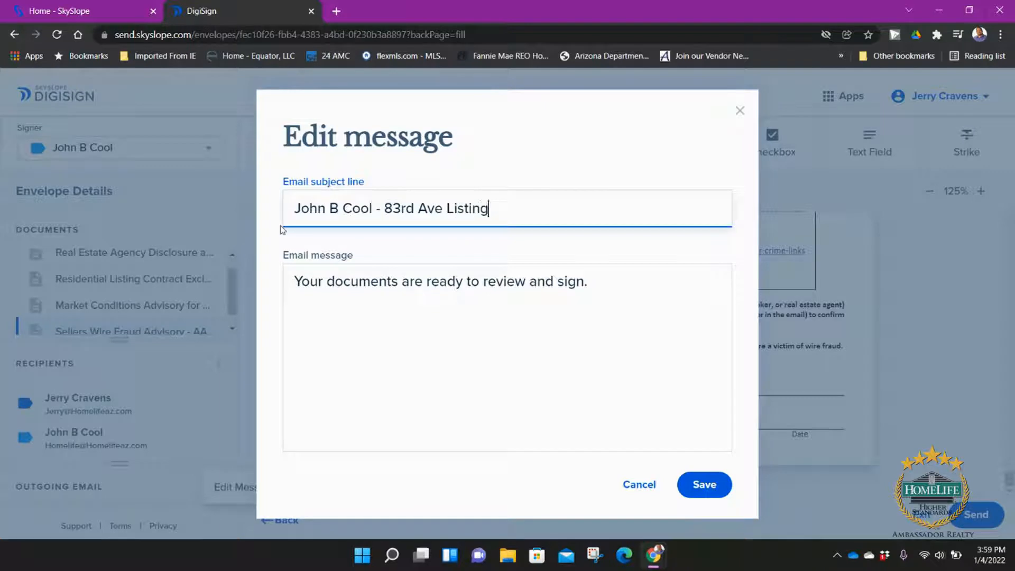
text( Paperwork)
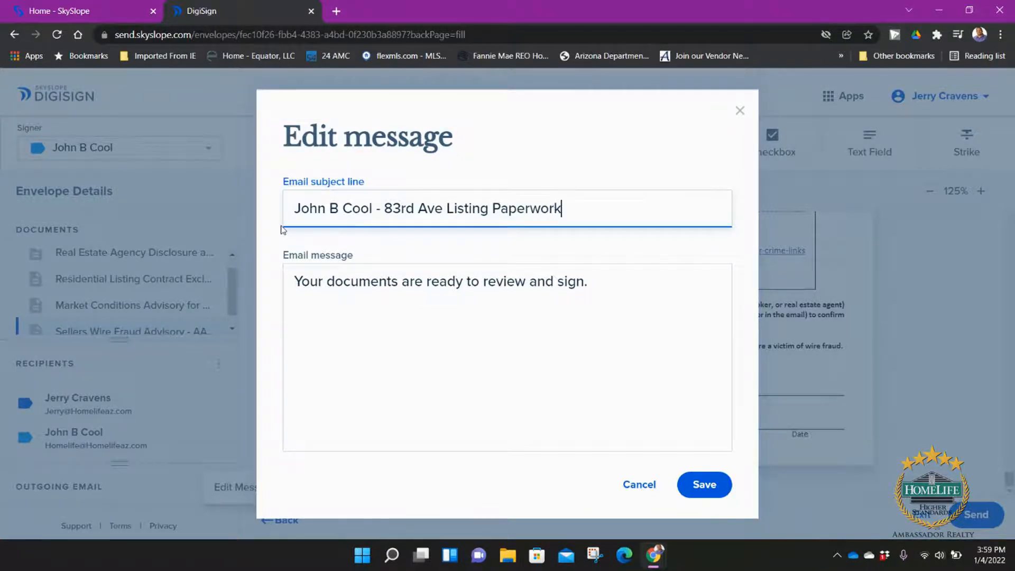
click(627, 286)
text(Please have any questions.  )
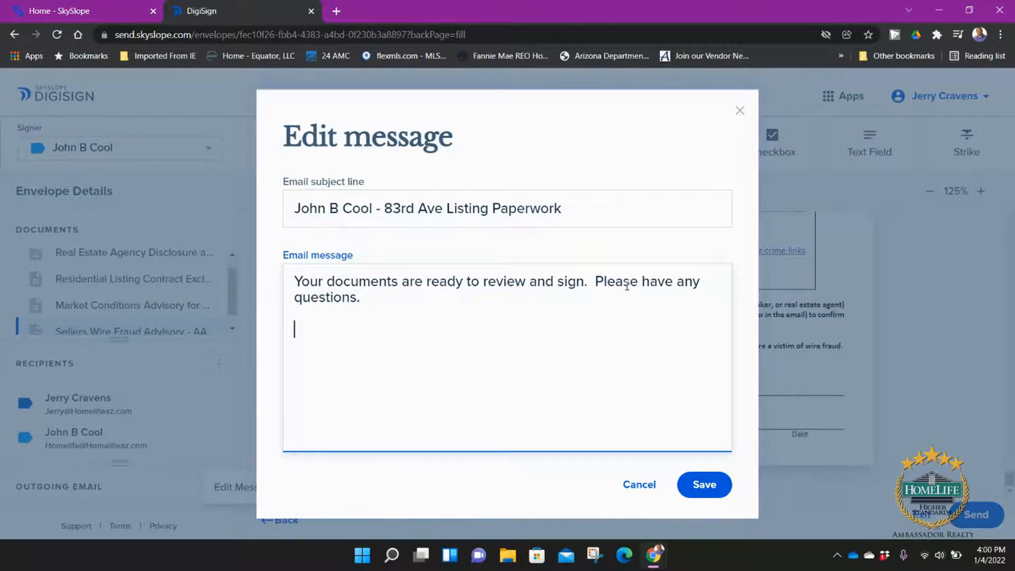
text(Thanks )
text(Jerry Cr)
text(avens)
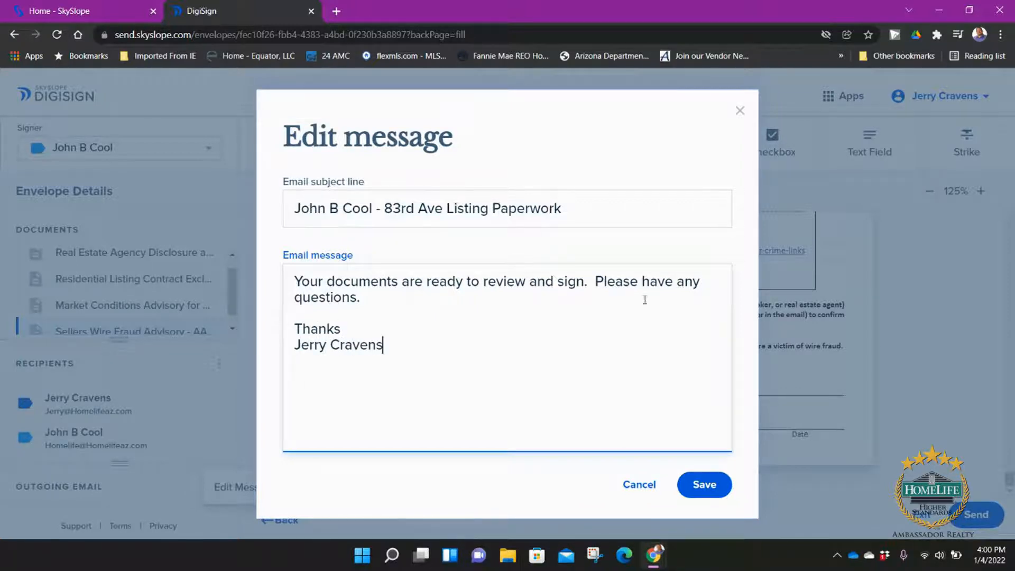
click(712, 492)
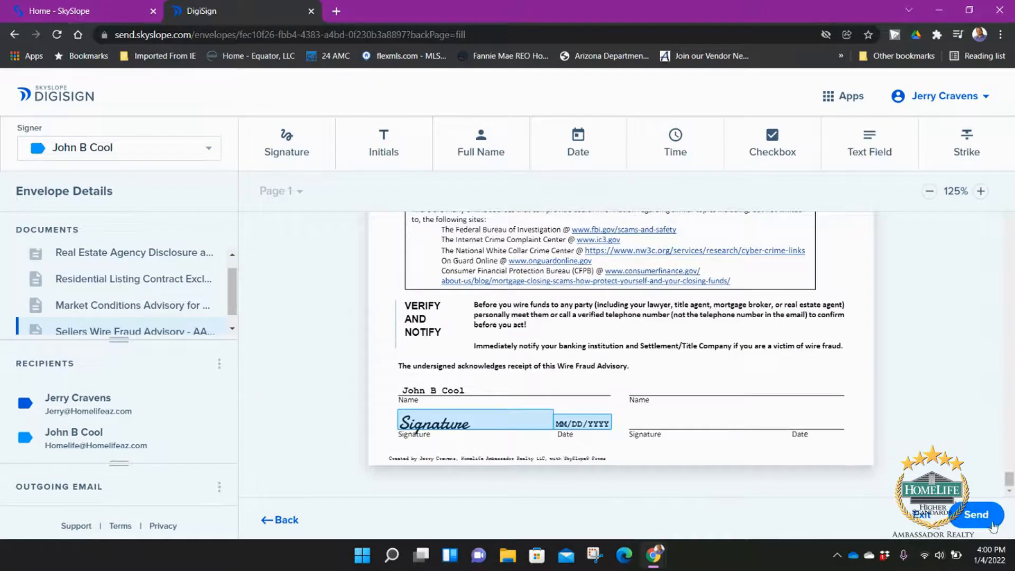
Step: Send the envelope to the recipients for signatures
click(978, 516)
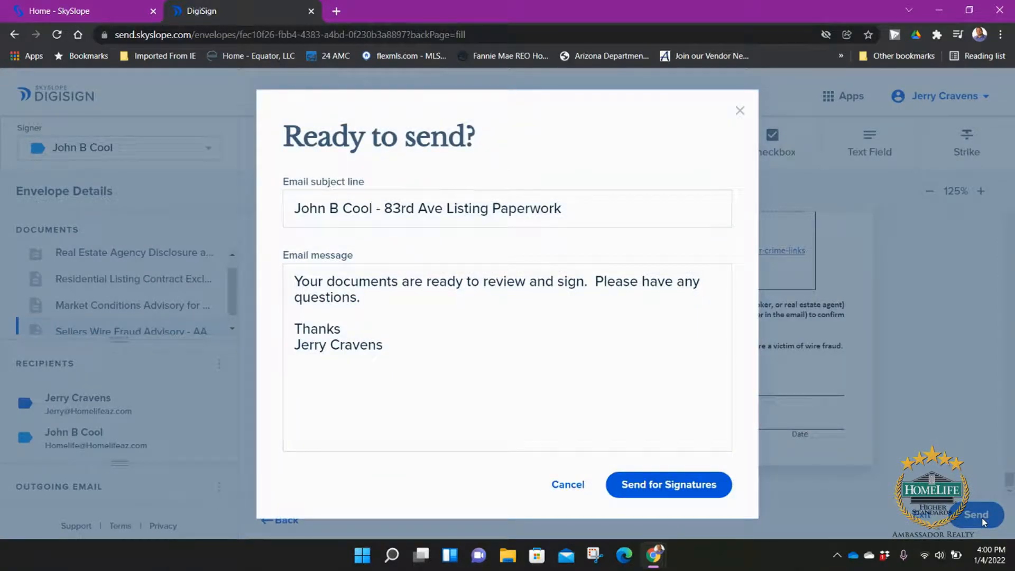
click(650, 485)
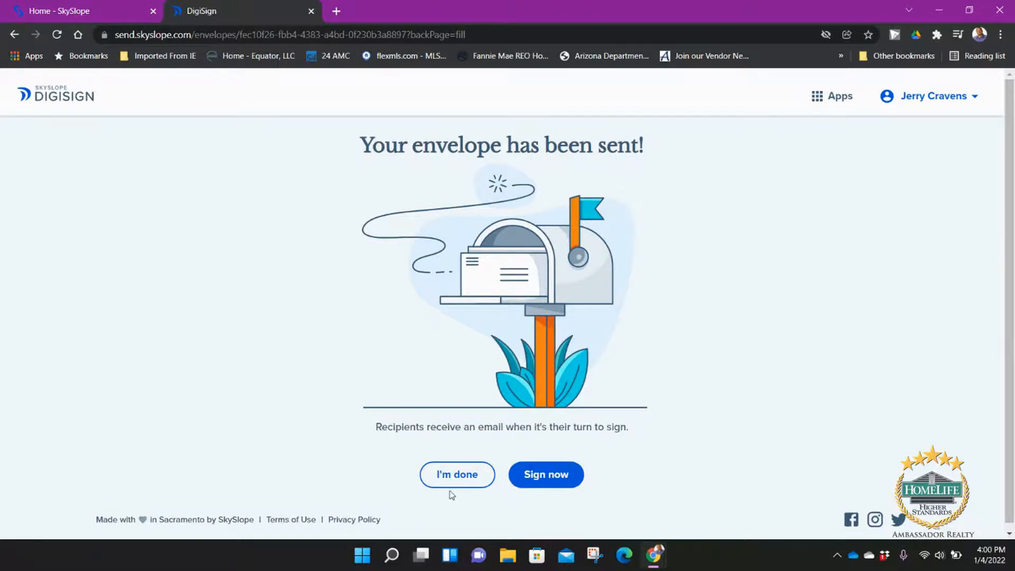
Step: Sign line 278 of the Agency Disclosure as the agent using the first signature style, then finish signing
click(570, 484)
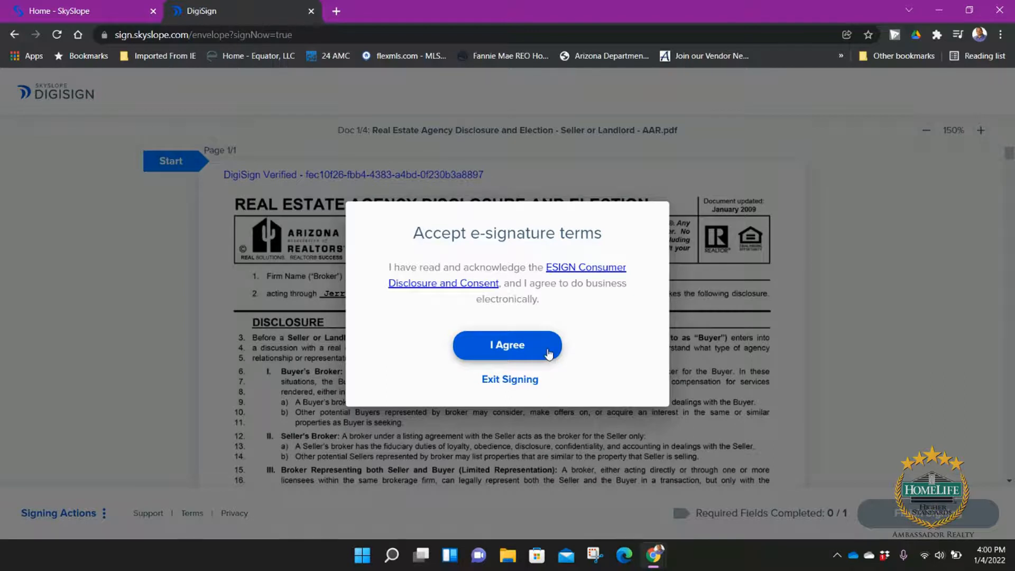
click(549, 353)
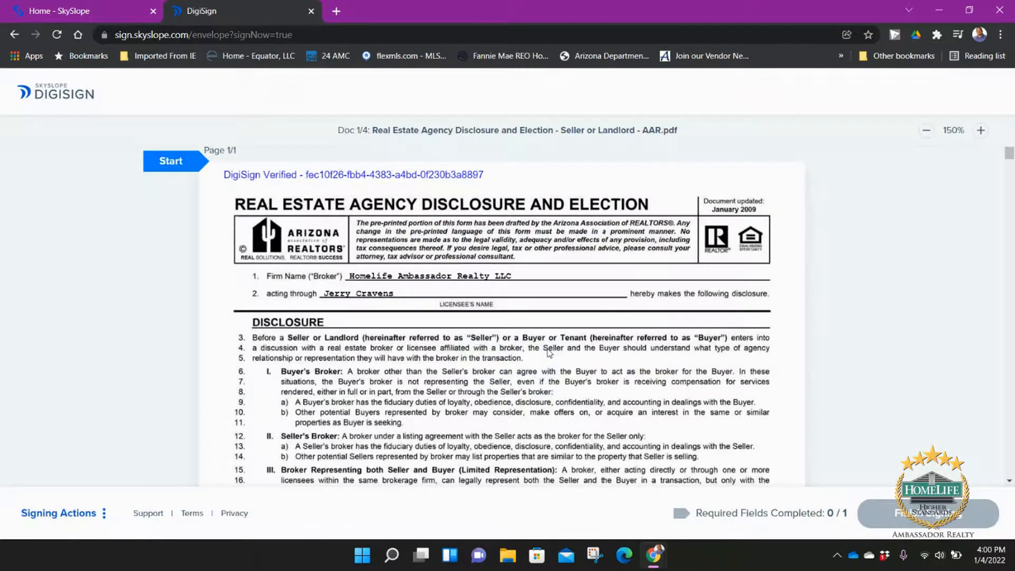
click(187, 164)
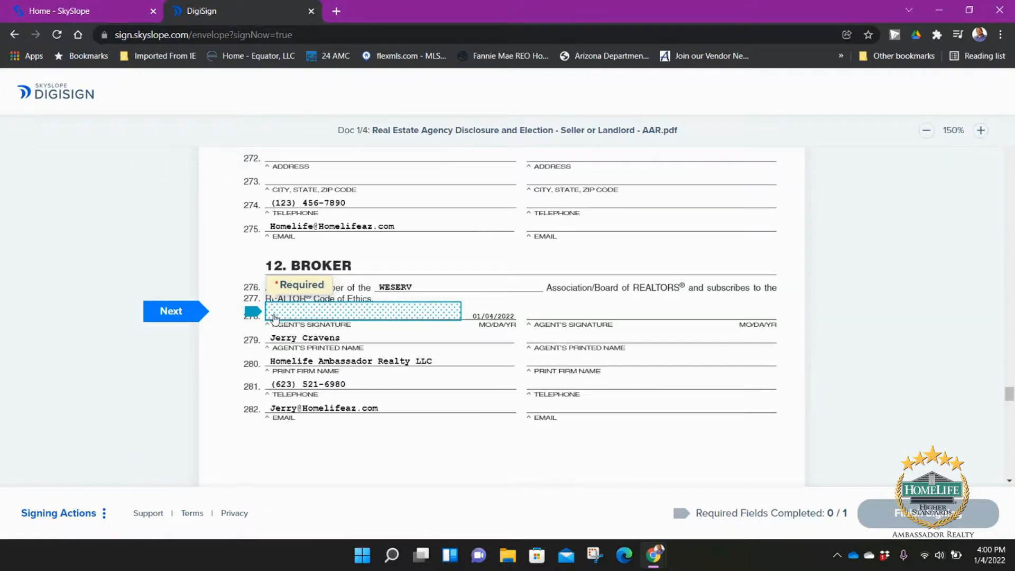
click(280, 313)
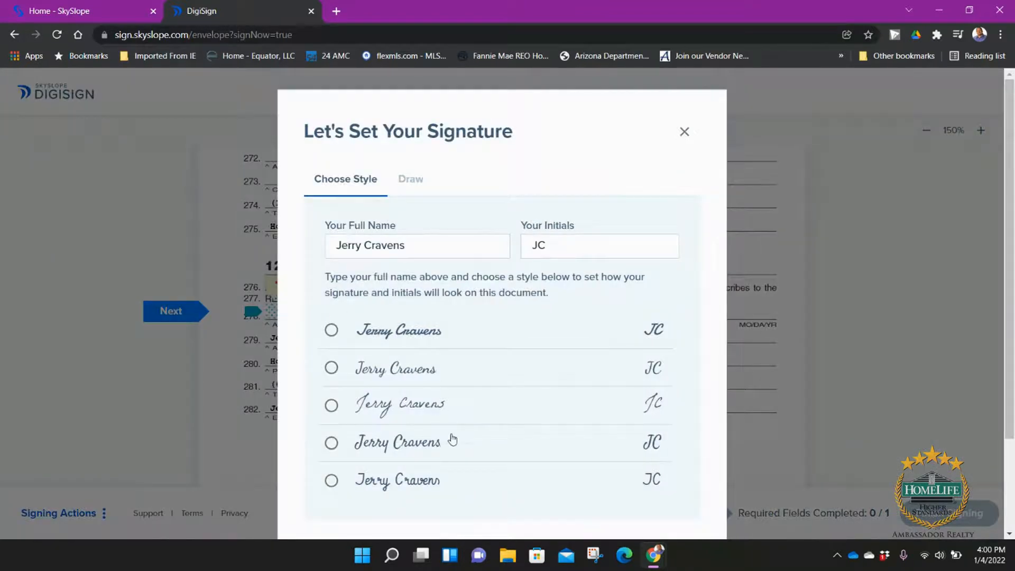
click(450, 345)
scroll(596, 381, down, 3)
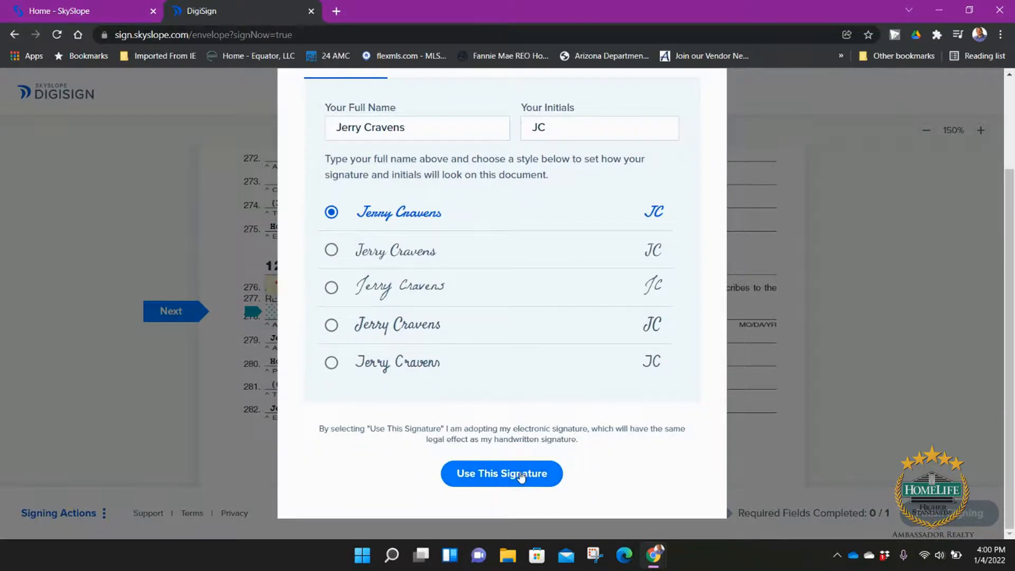
click(522, 475)
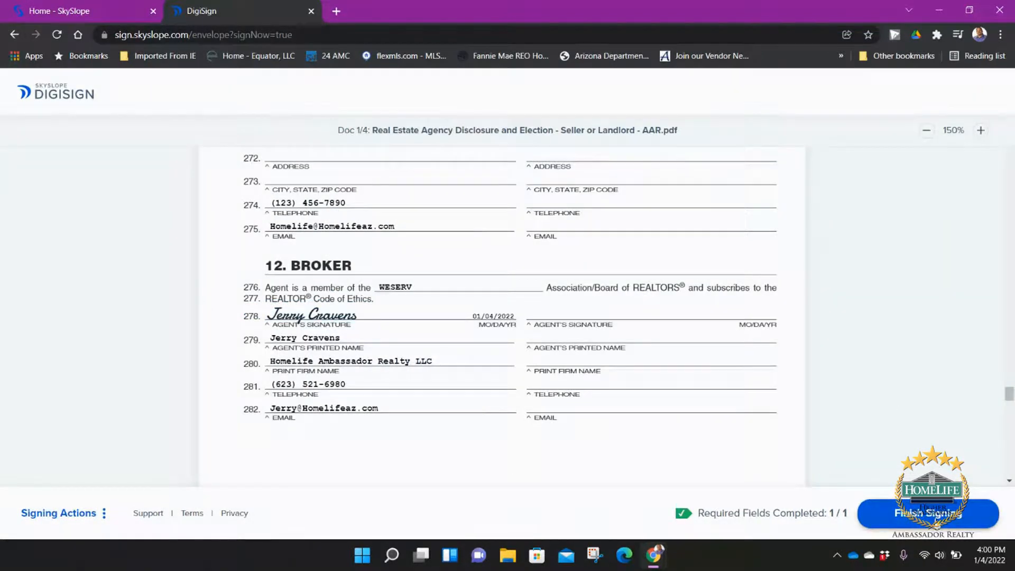
click(937, 518)
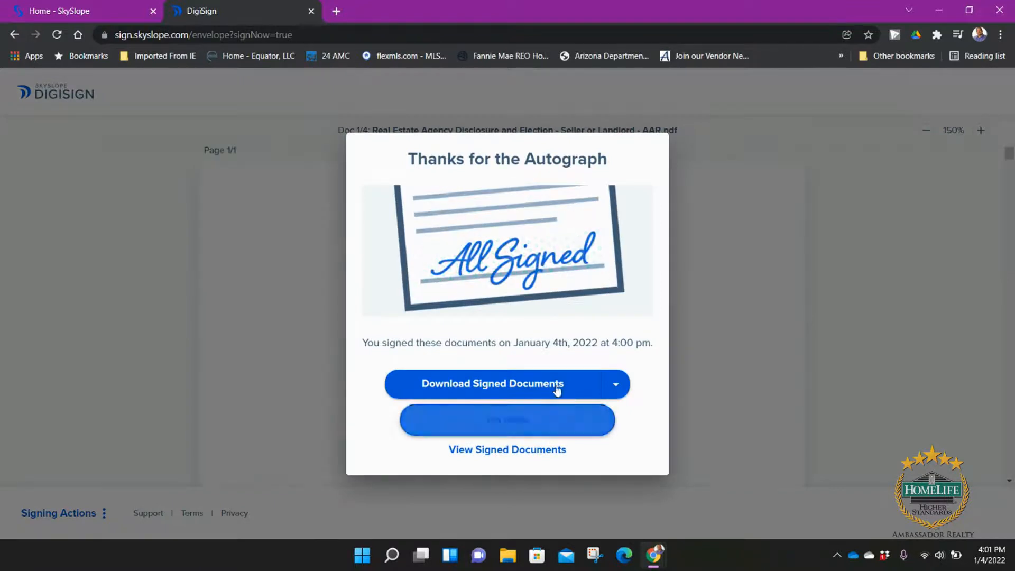
click(538, 418)
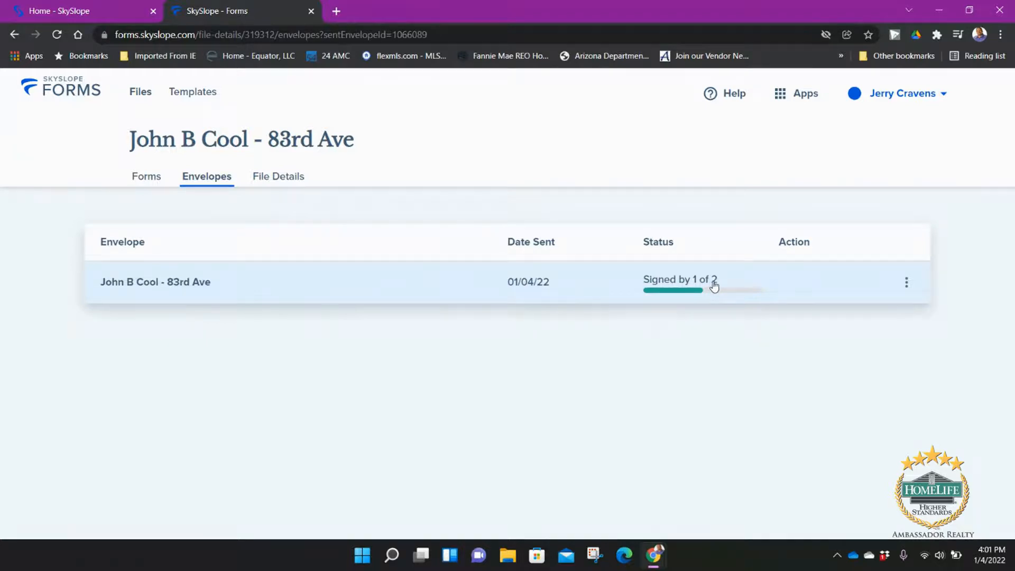
Step: Review the envelope's signing history, then return to the Envelopes list
click(909, 288)
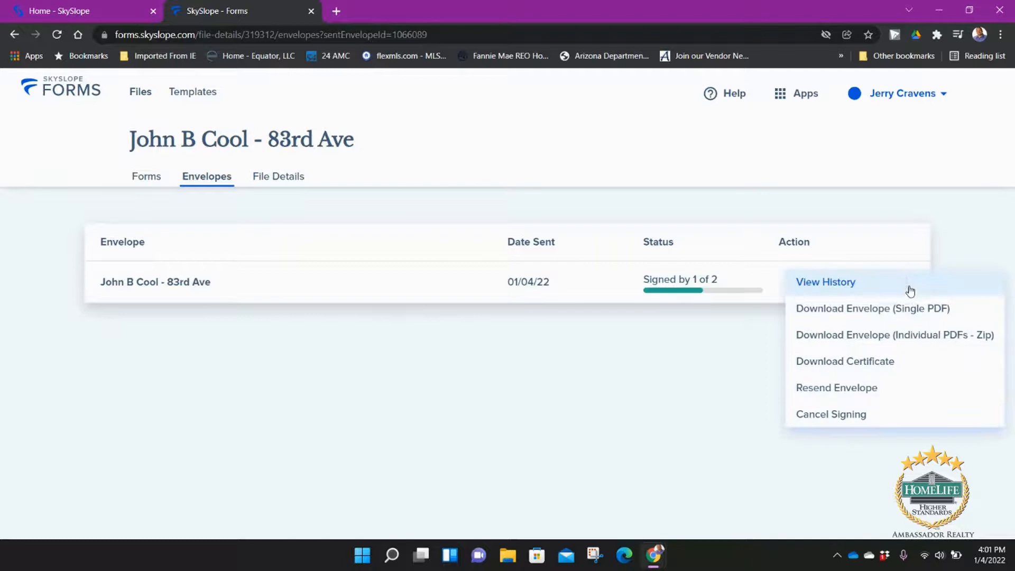
click(824, 284)
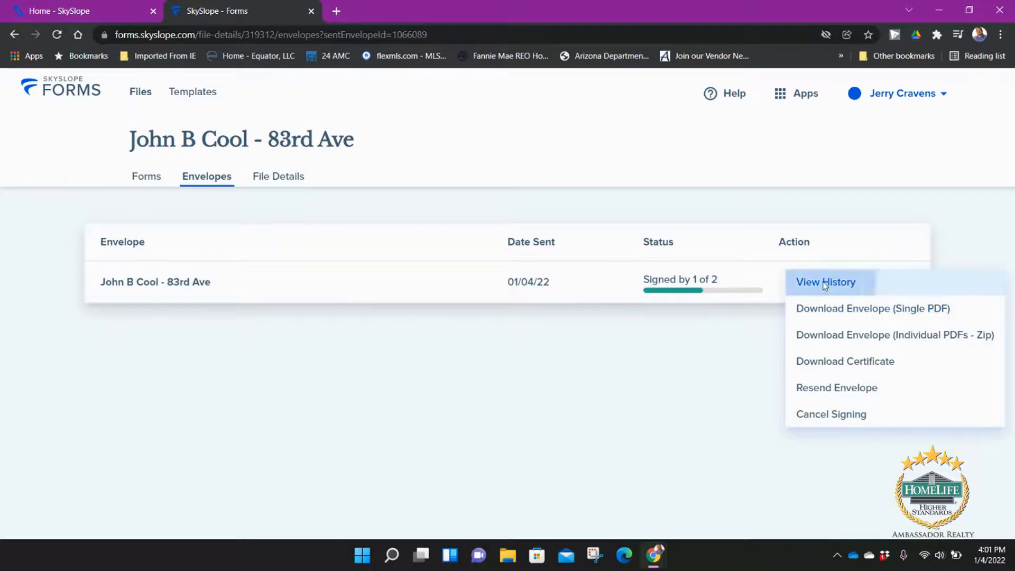
scroll(451, 326, down, 3)
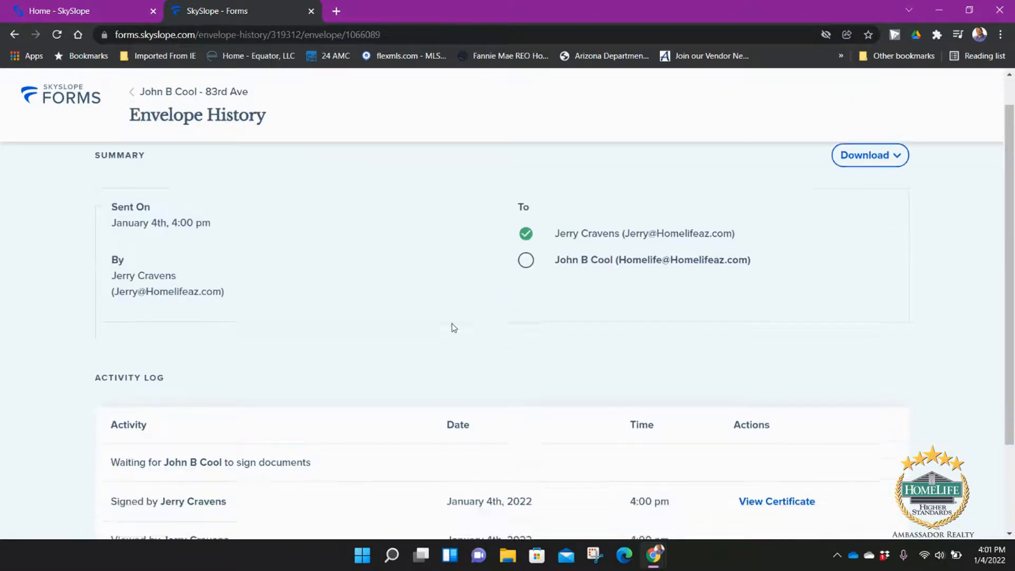
scroll(482, 296, down, 1)
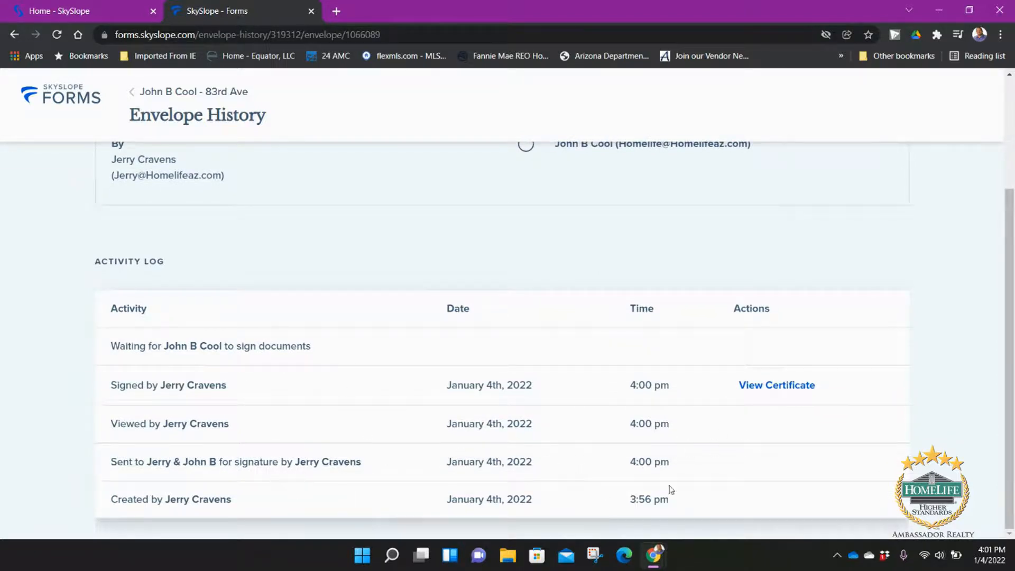
scroll(709, 391, up, 3)
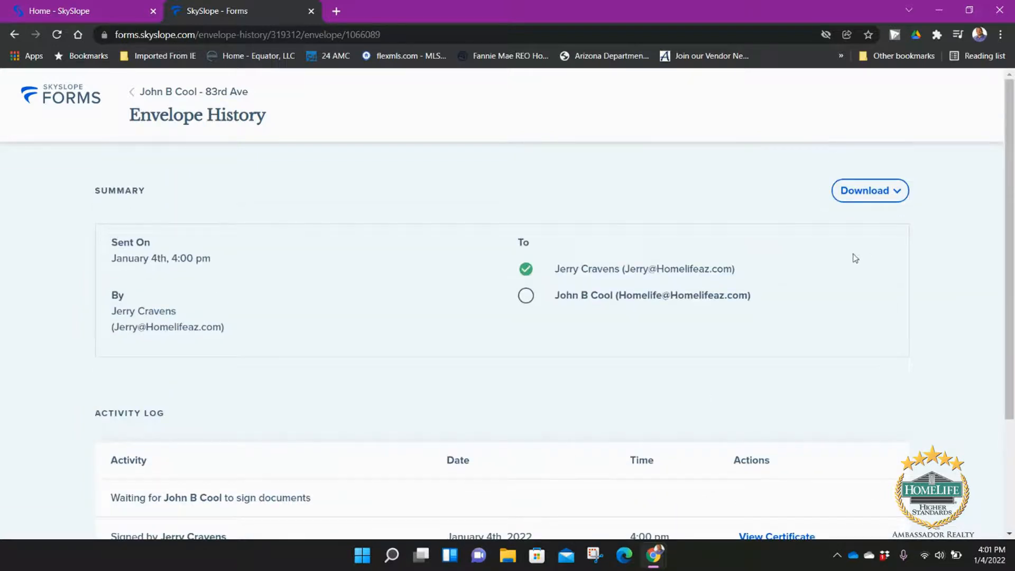
scroll(473, 365, down, 3)
scroll(486, 396, up, 3)
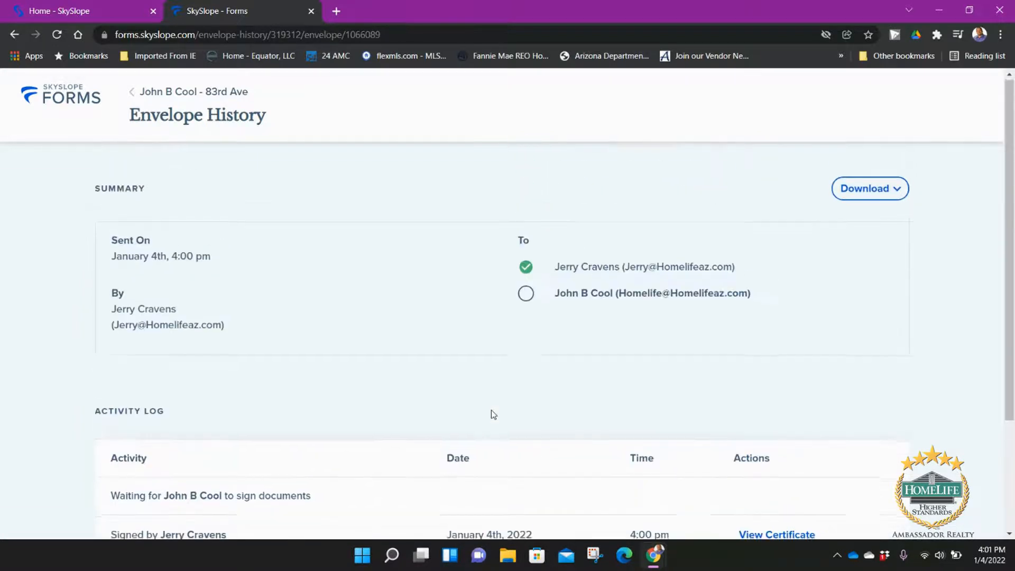
click(142, 92)
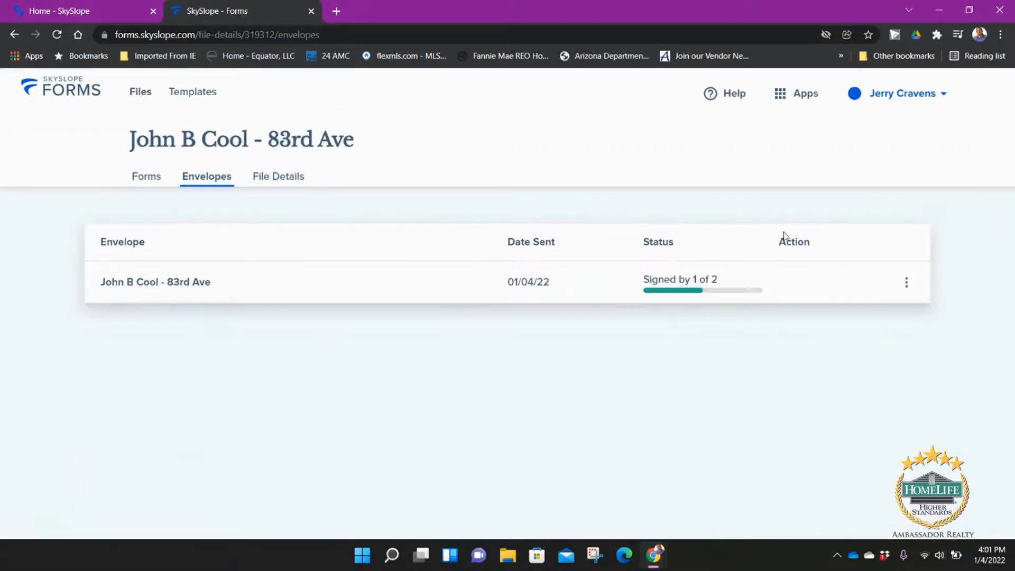
click(906, 283)
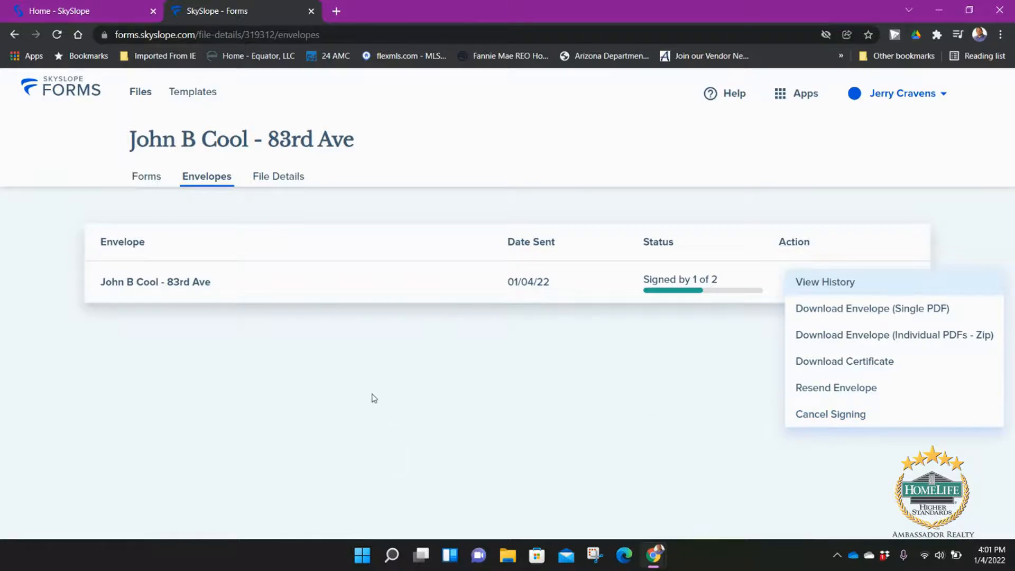
Step: Look over the file's basic details and address, then open a new browser tab
click(258, 178)
click(269, 182)
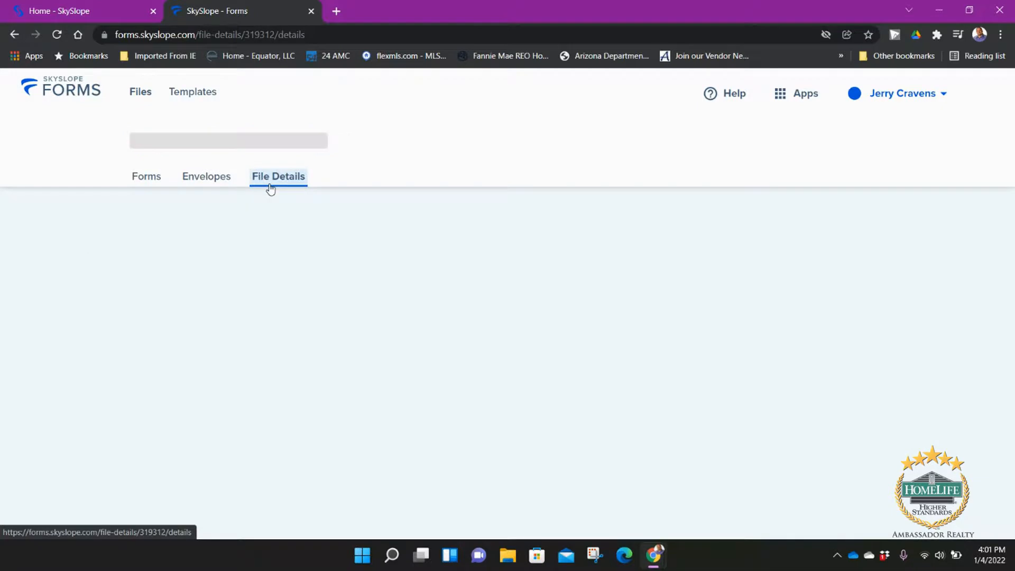
scroll(368, 321, down, 1)
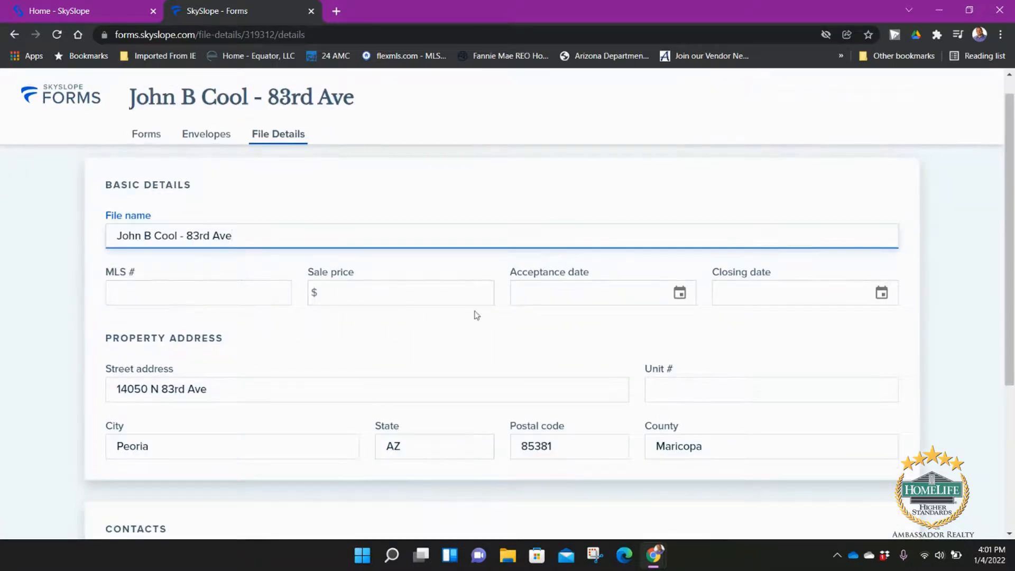
scroll(666, 324, down, 3)
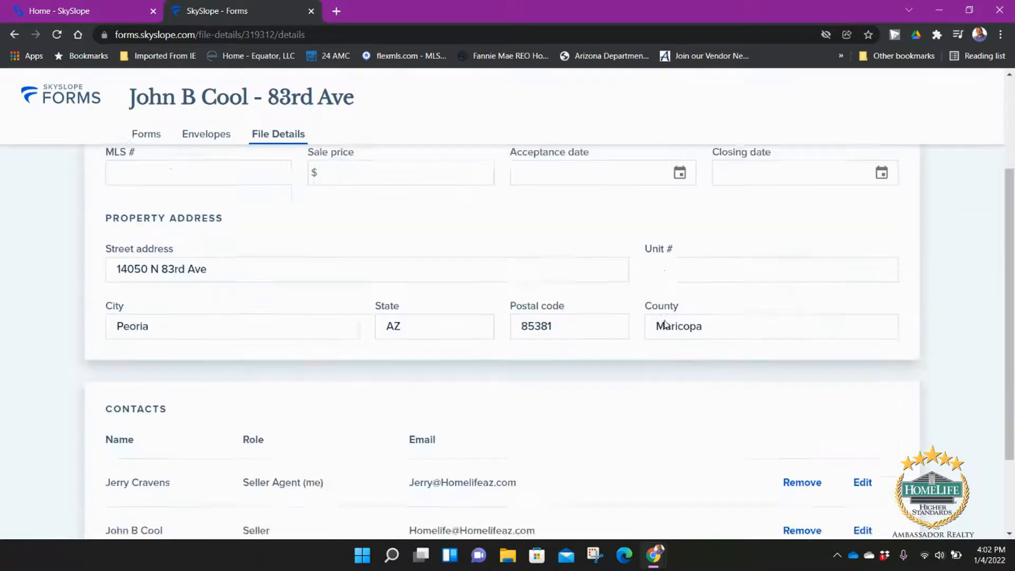
scroll(544, 370, up, 3)
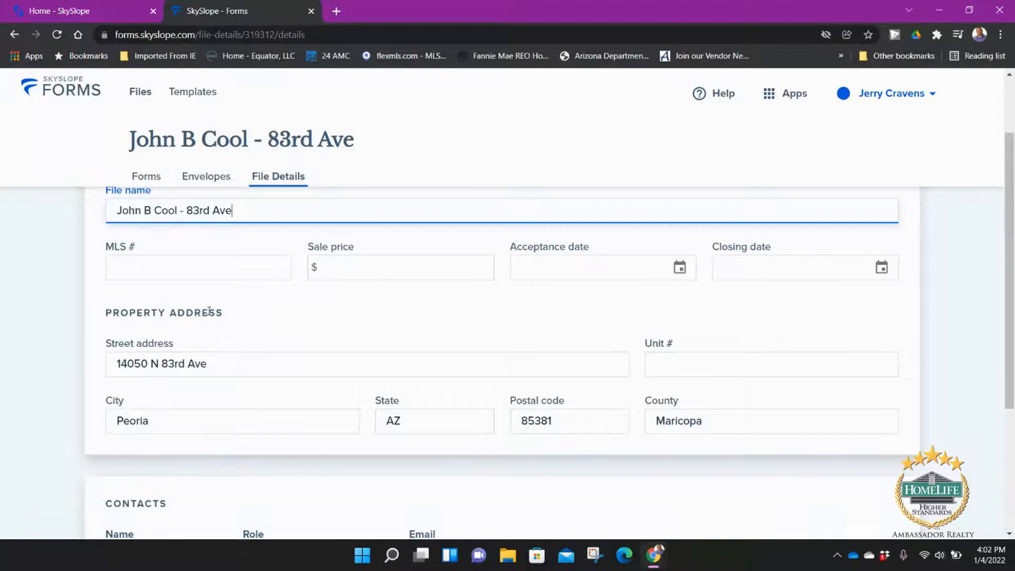
scroll(455, 325, up, 1)
scroll(462, 311, up, 1)
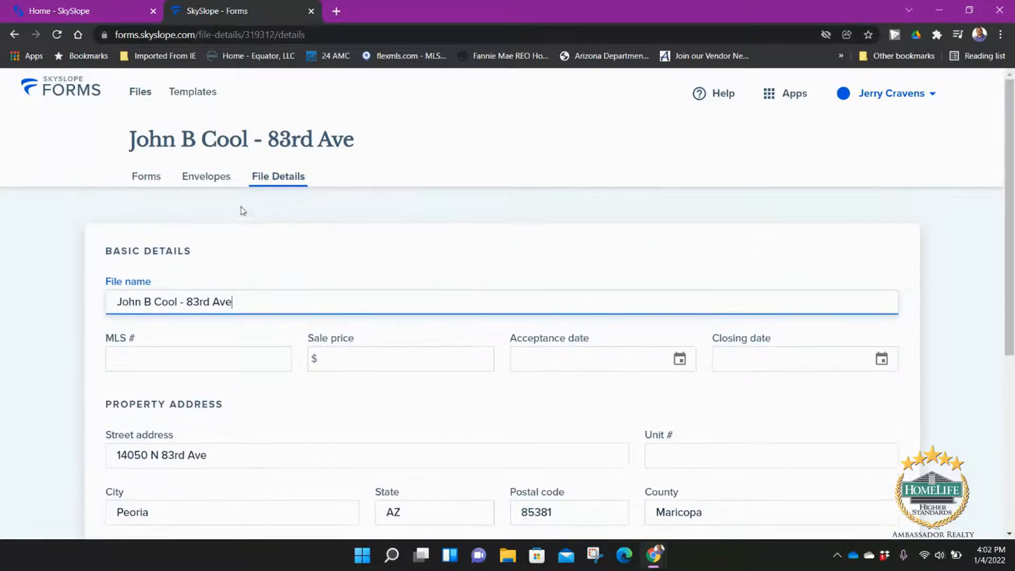
click(197, 185)
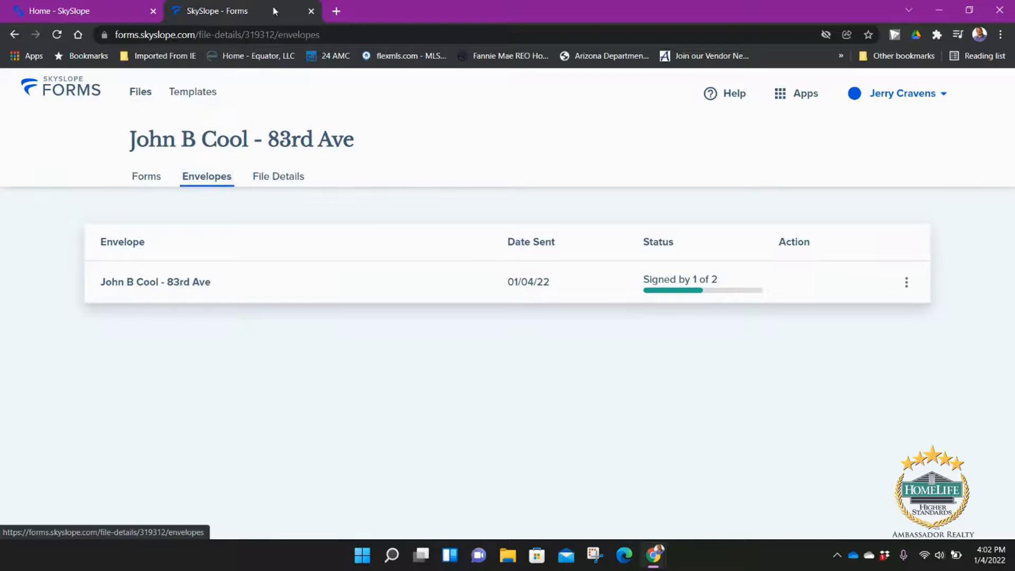
click(336, 10)
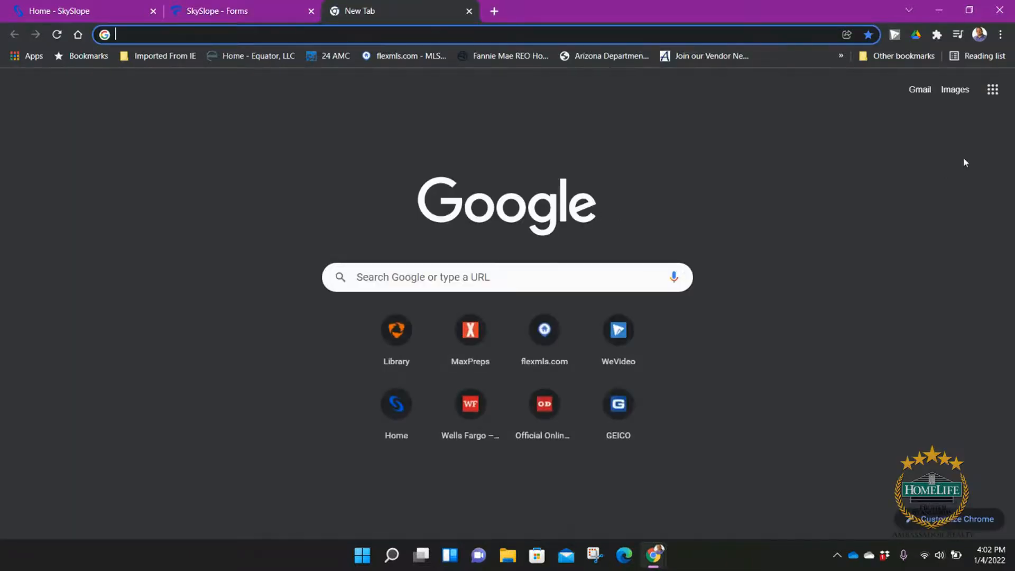
Step: Open the Listing Paperwork email in the seller's delegated Gmail mailbox and start the signing session
click(918, 91)
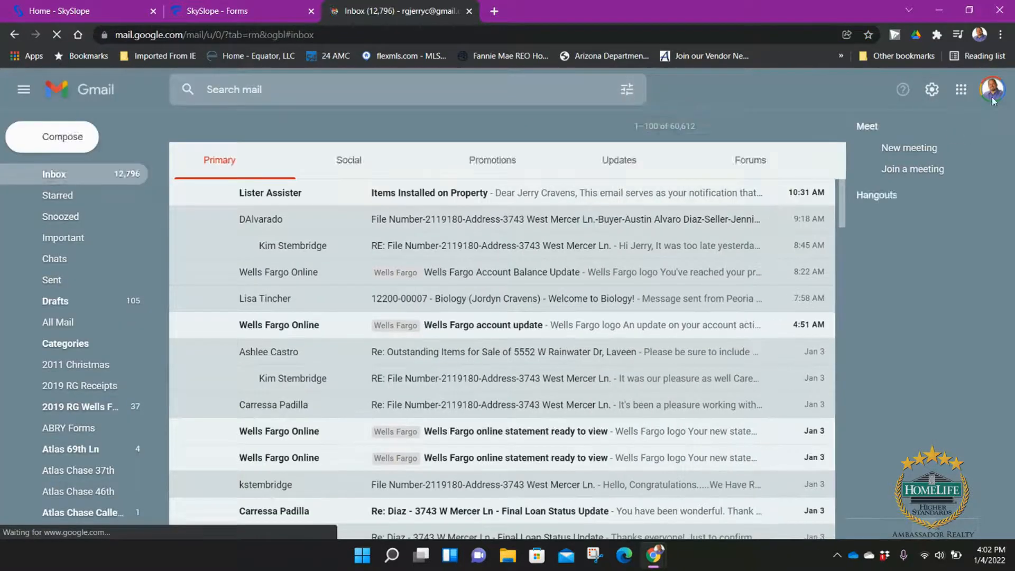
click(992, 90)
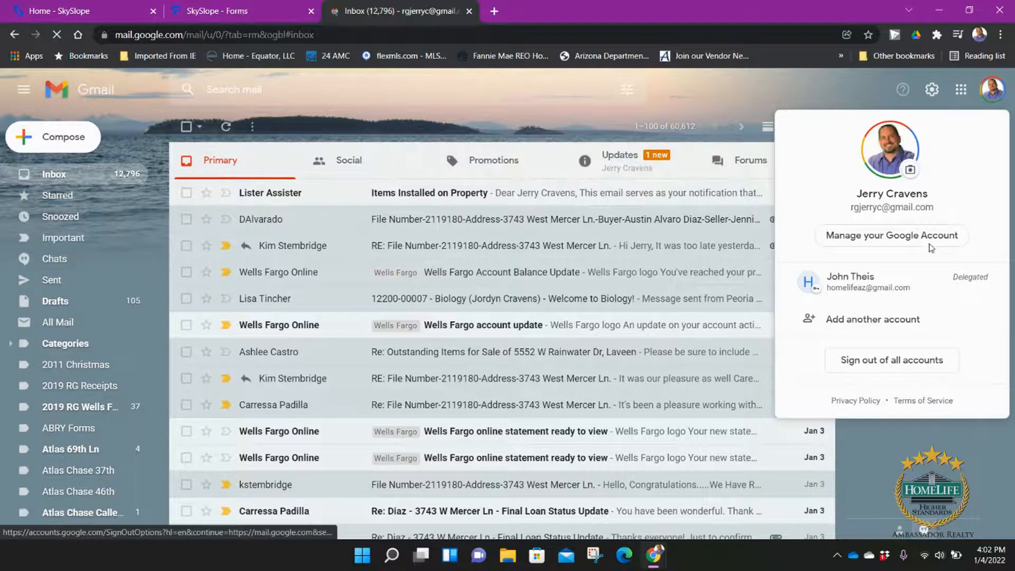
click(889, 286)
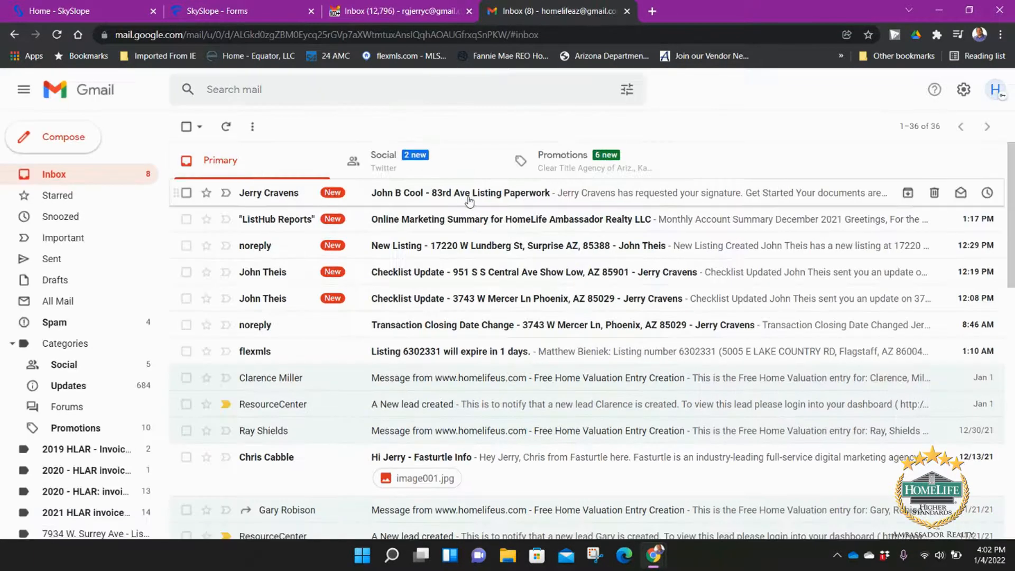
click(472, 201)
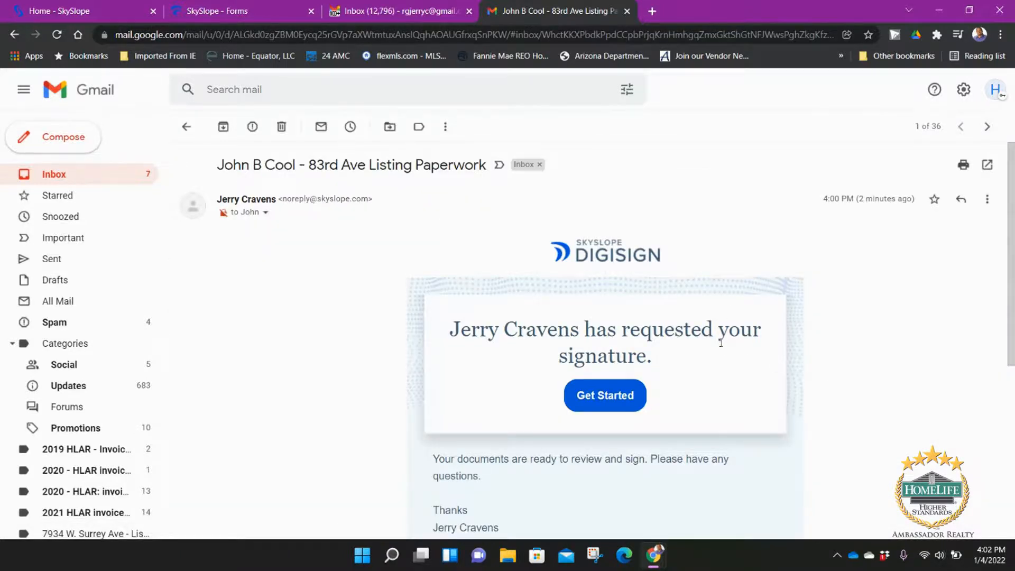
scroll(721, 342, down, 1)
click(624, 338)
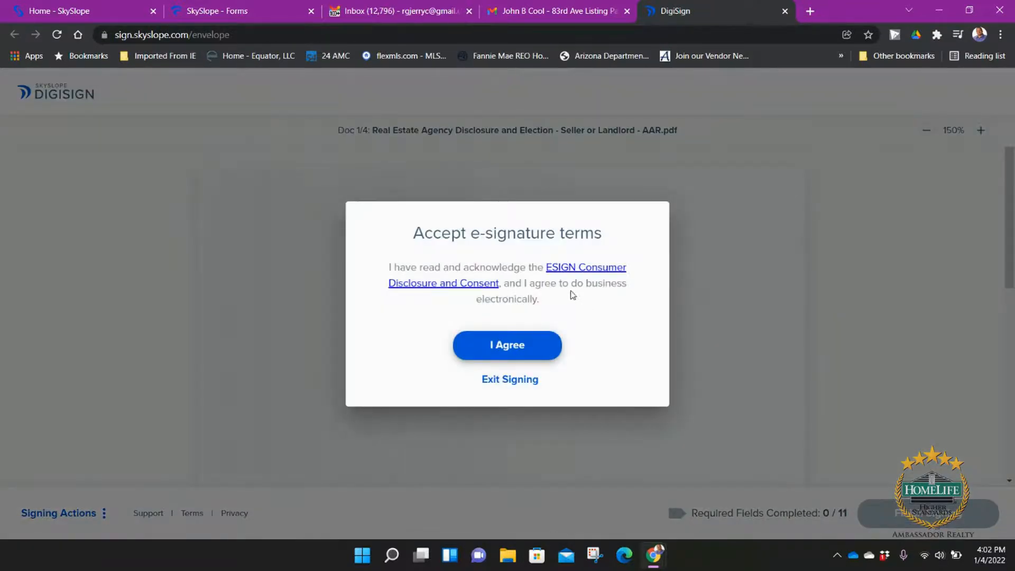
Step: Accept the terms and sign the first signature line as the seller in the third script style
click(524, 345)
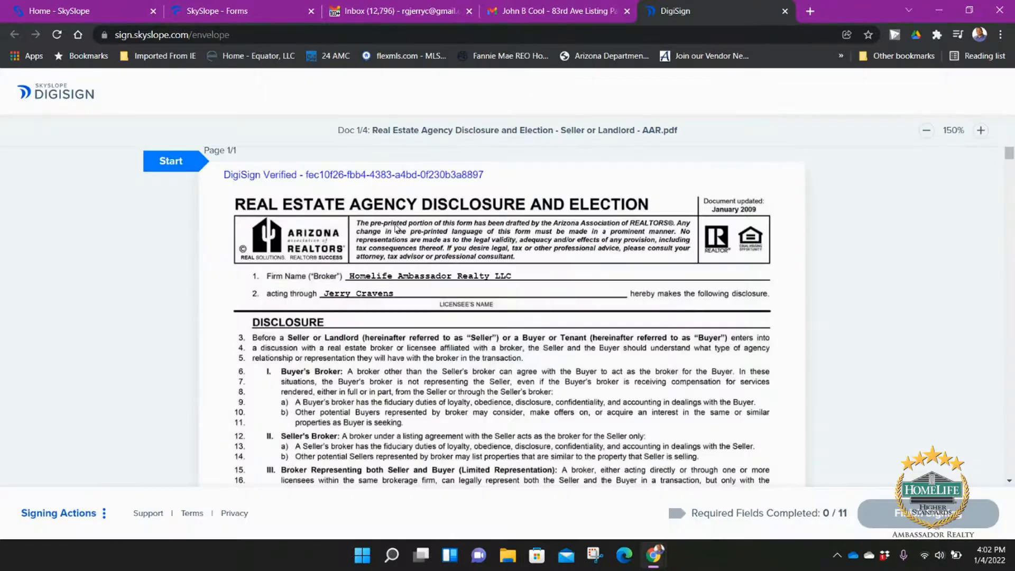
click(181, 164)
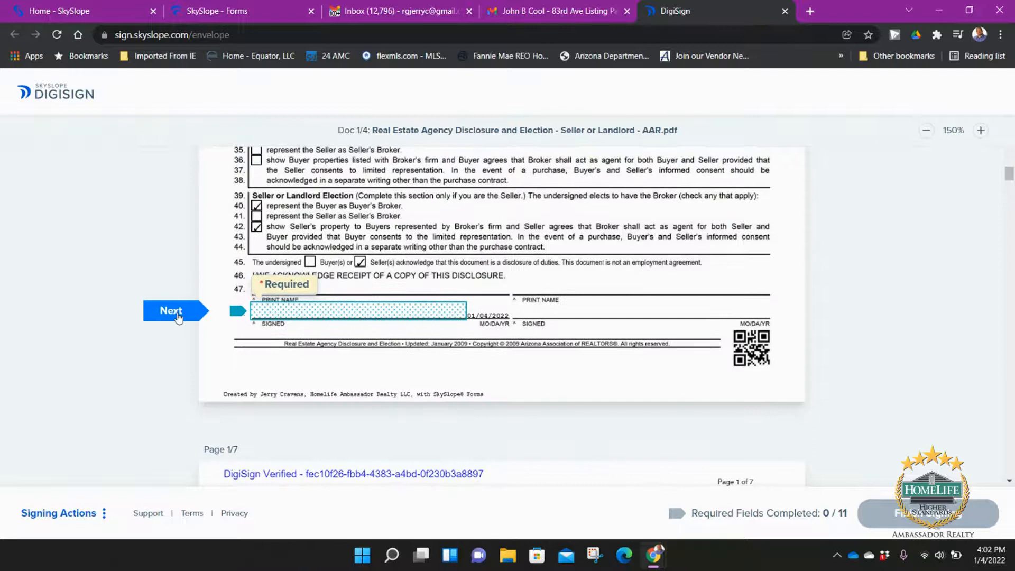
click(304, 317)
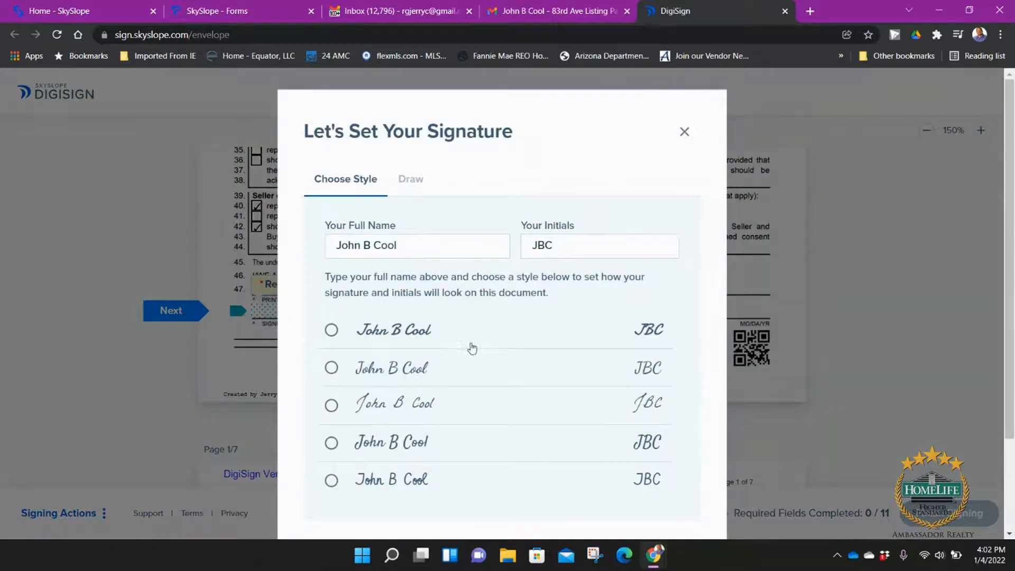
click(457, 412)
scroll(687, 455, down, 3)
click(537, 476)
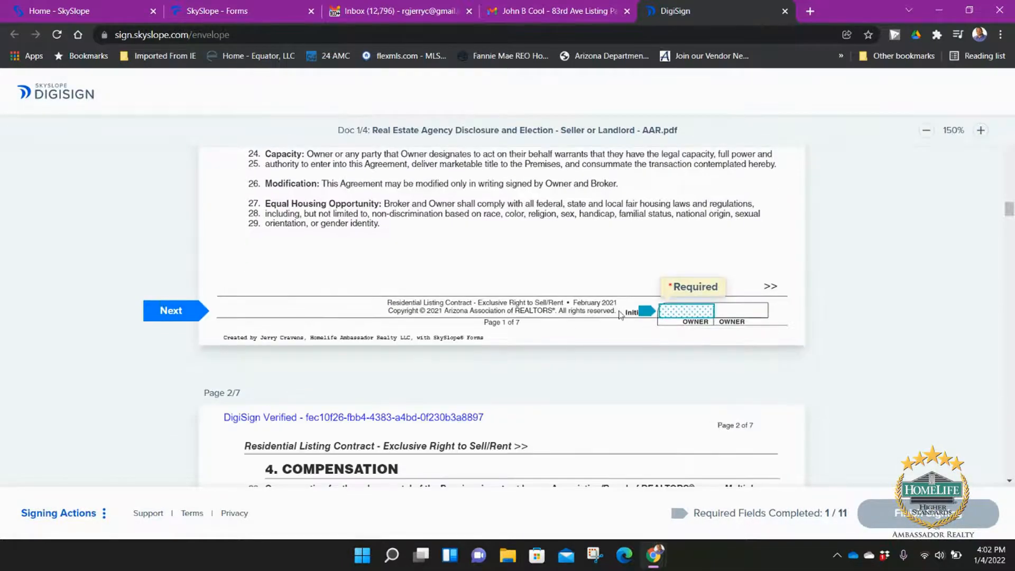
Step: Initial the owner boxes on pages 1–6 and check Withhold verbal offers
click(681, 313)
click(683, 317)
click(683, 317)
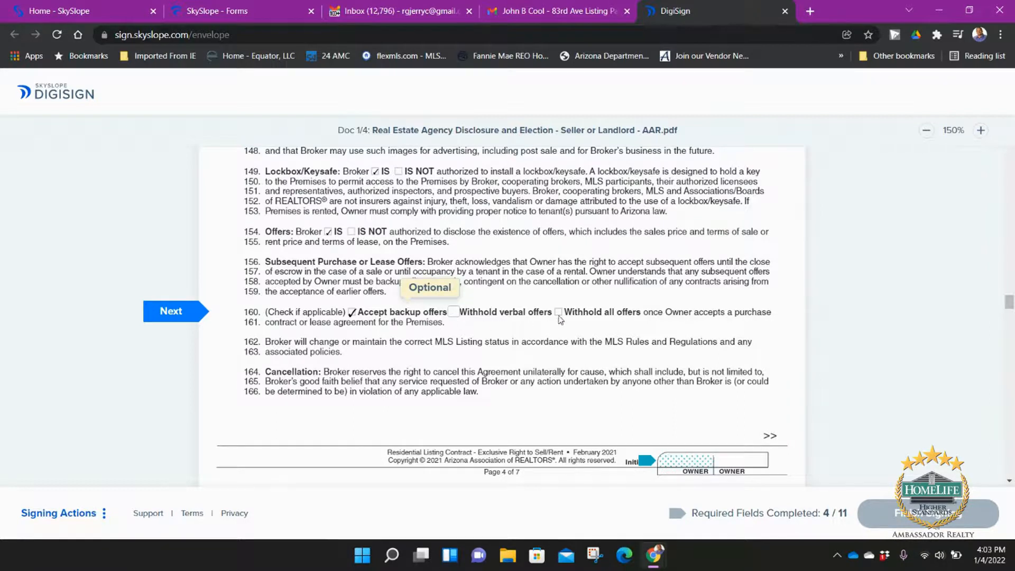
click(454, 313)
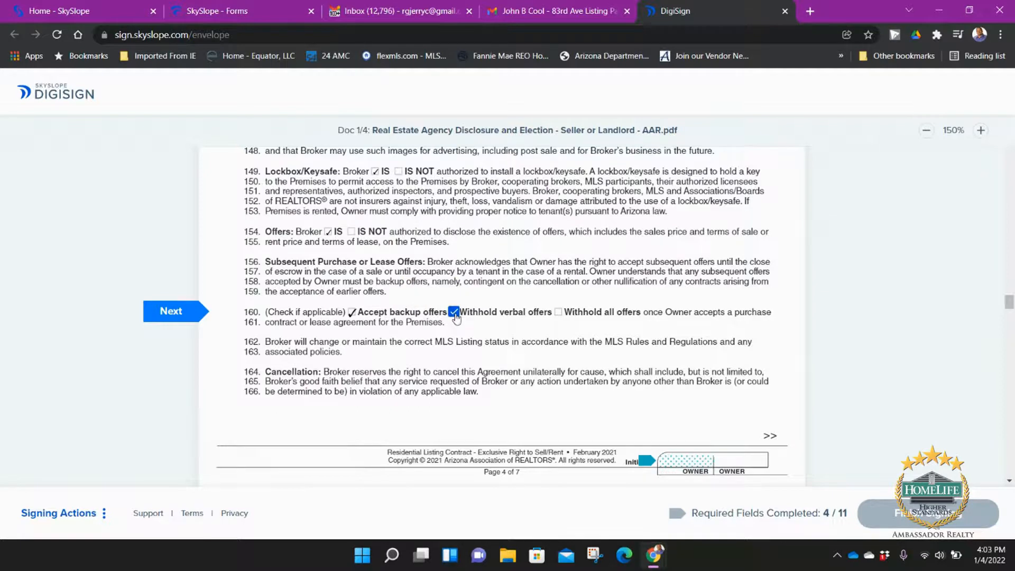
click(686, 461)
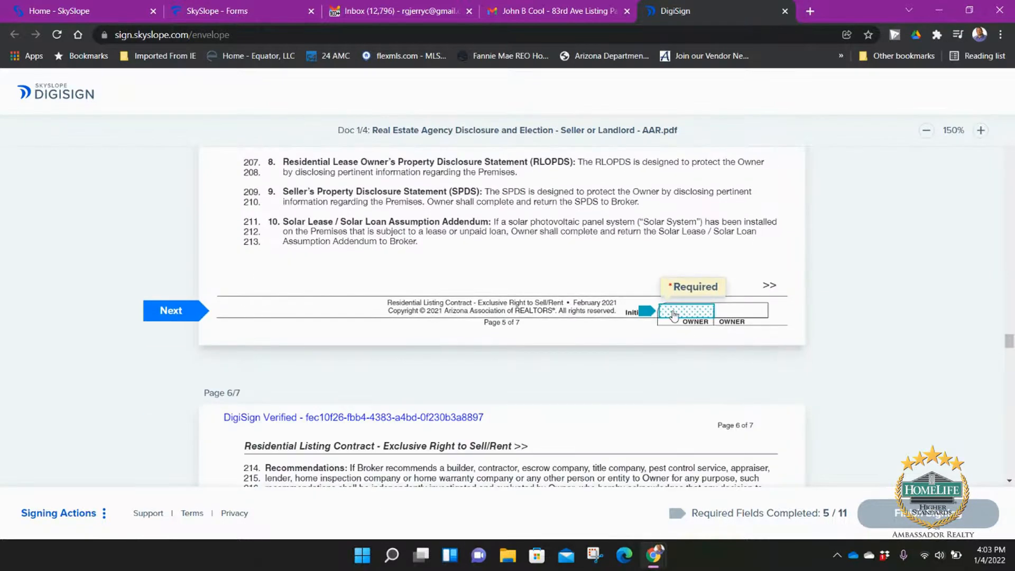
click(680, 333)
click(676, 330)
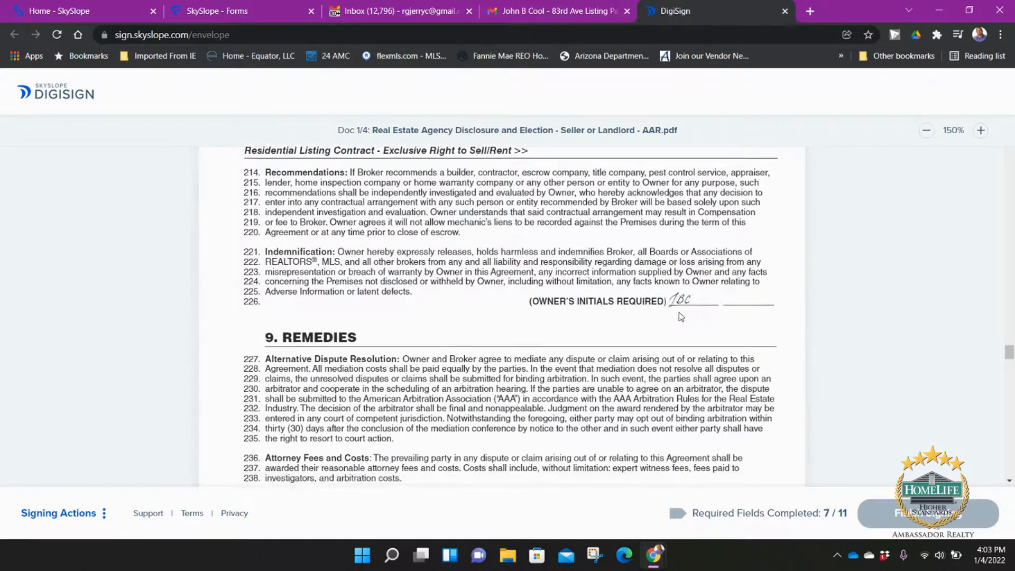
click(680, 317)
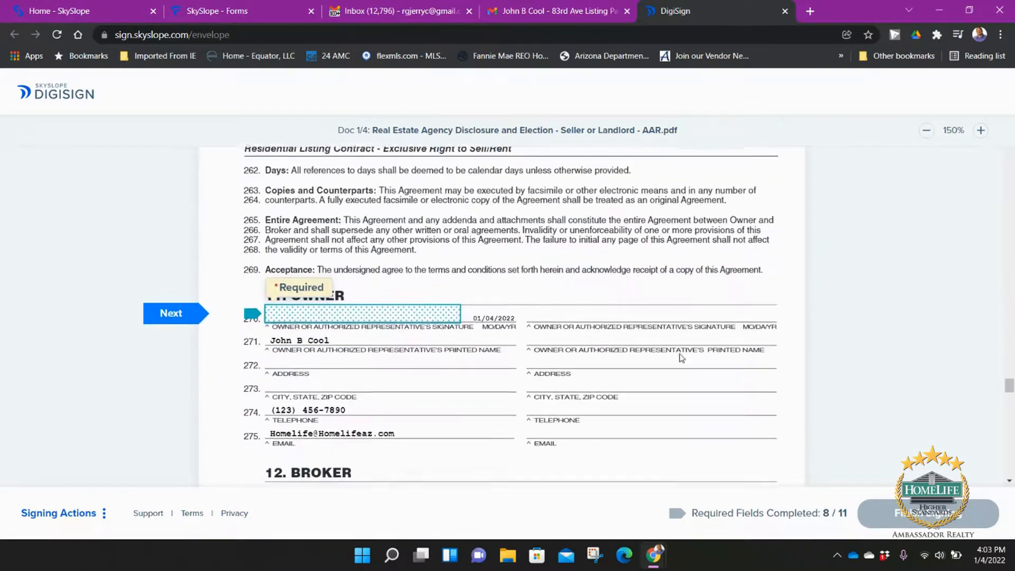
Step: Sign page 7, the Market Conditions and Wire Fraud advisories, finish, and close both tabs
click(341, 306)
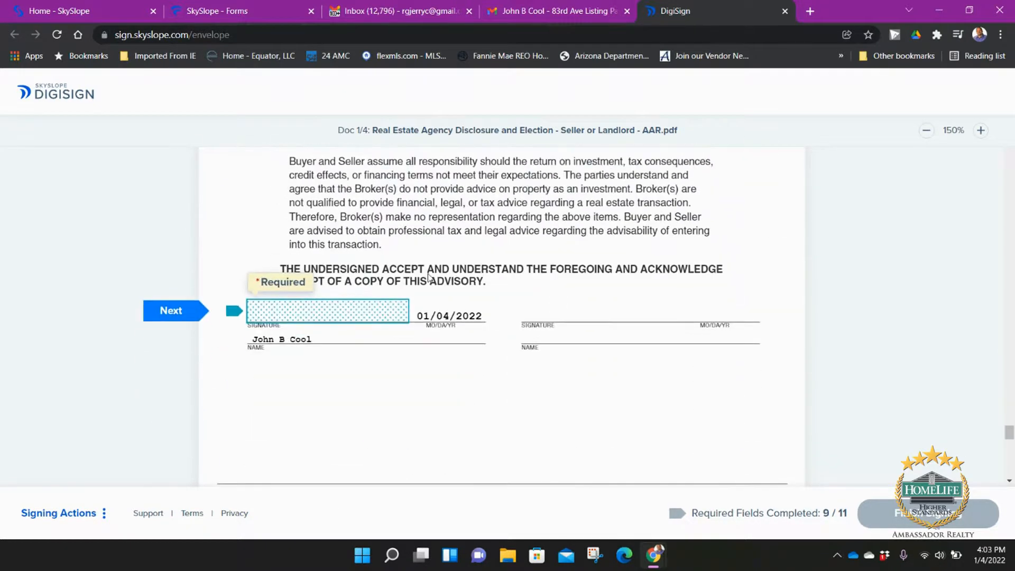
click(333, 313)
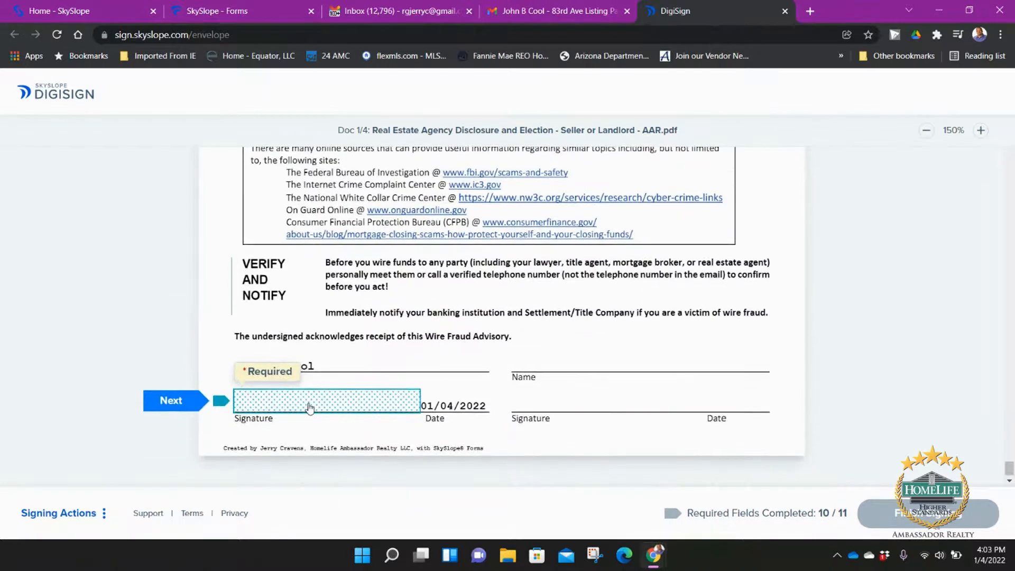
click(310, 406)
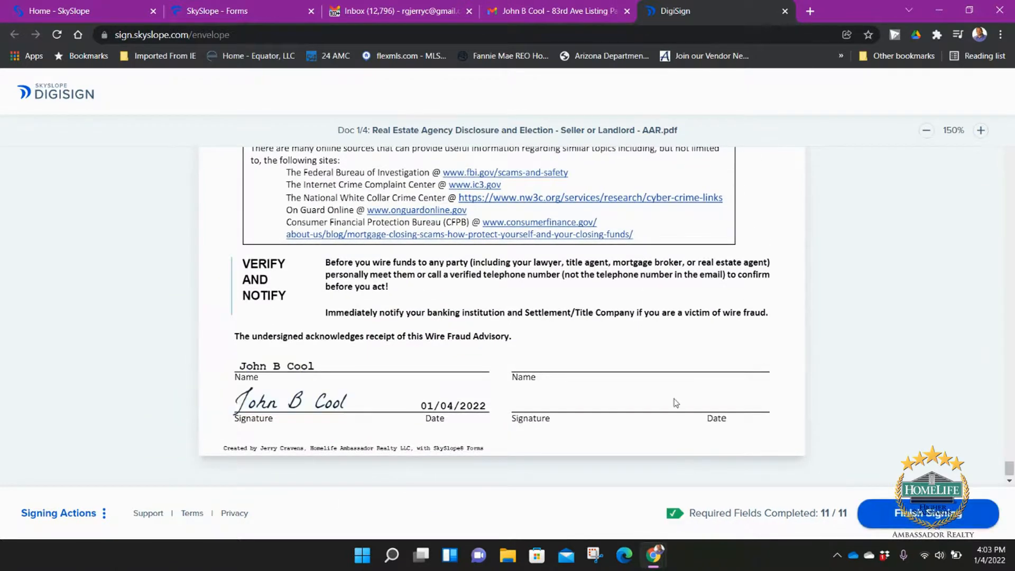
click(917, 521)
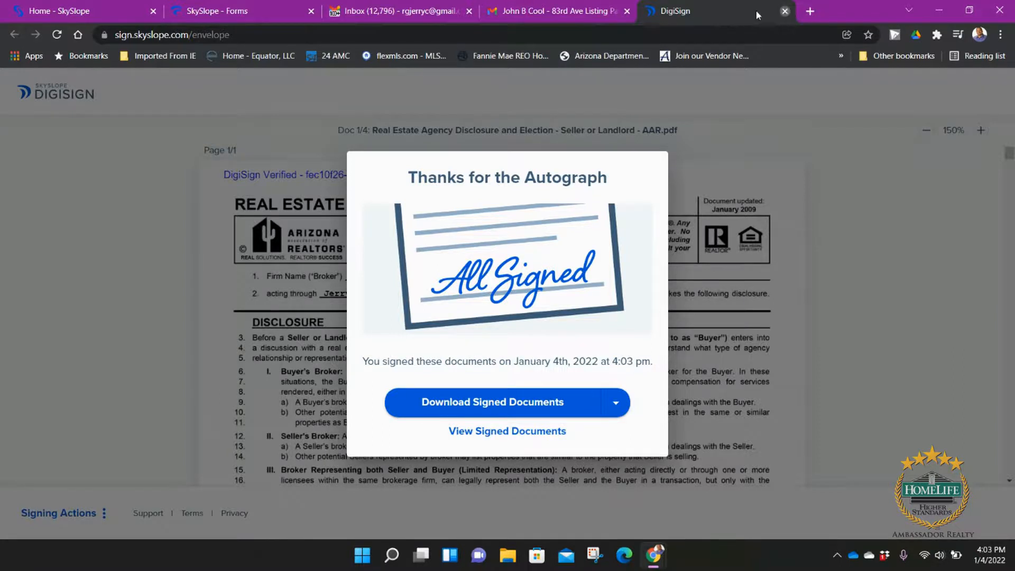
click(786, 11)
click(627, 11)
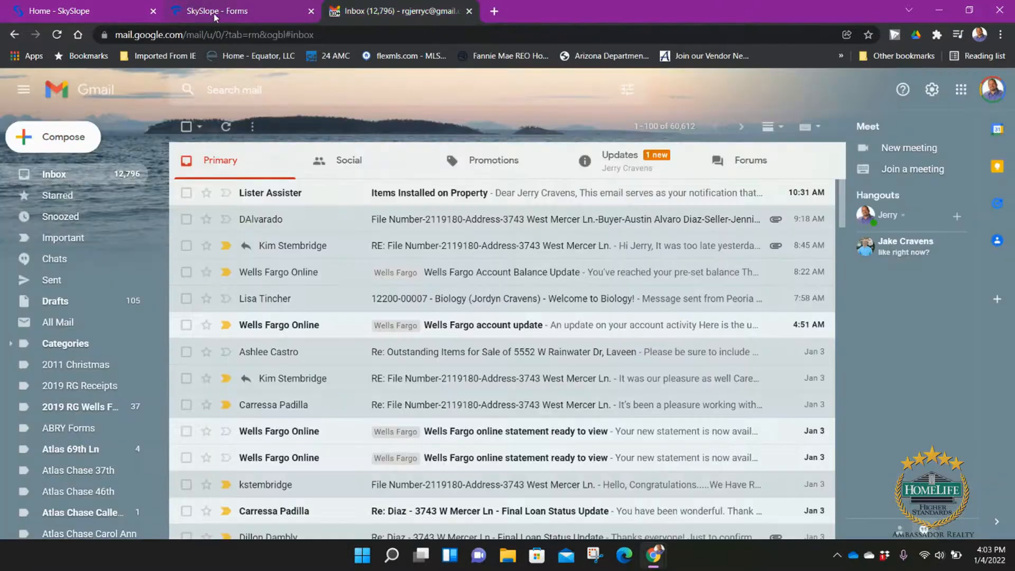
Step: Review the signed documents in the completed envelope back in SkySlope Forms
click(193, 6)
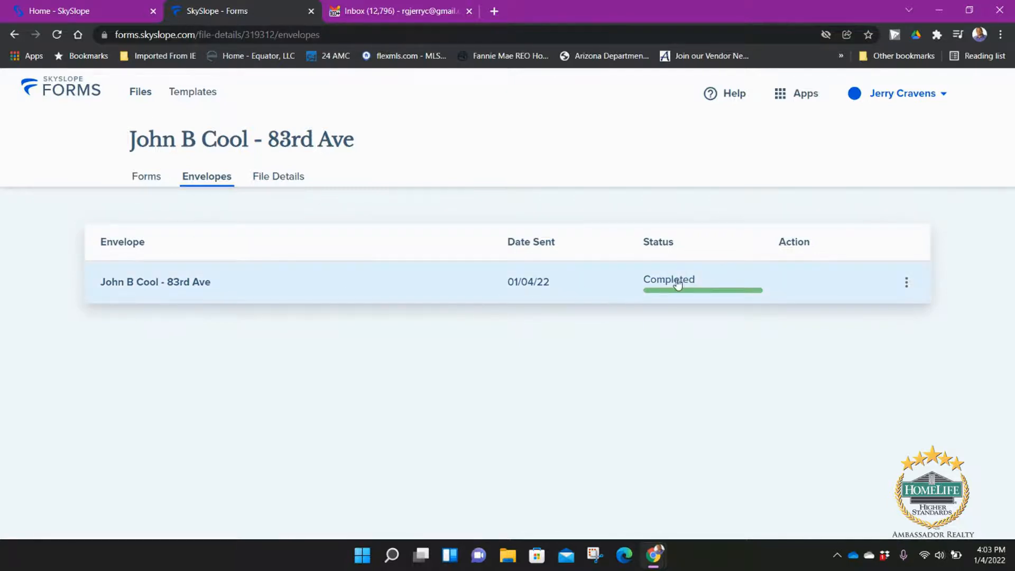
click(802, 286)
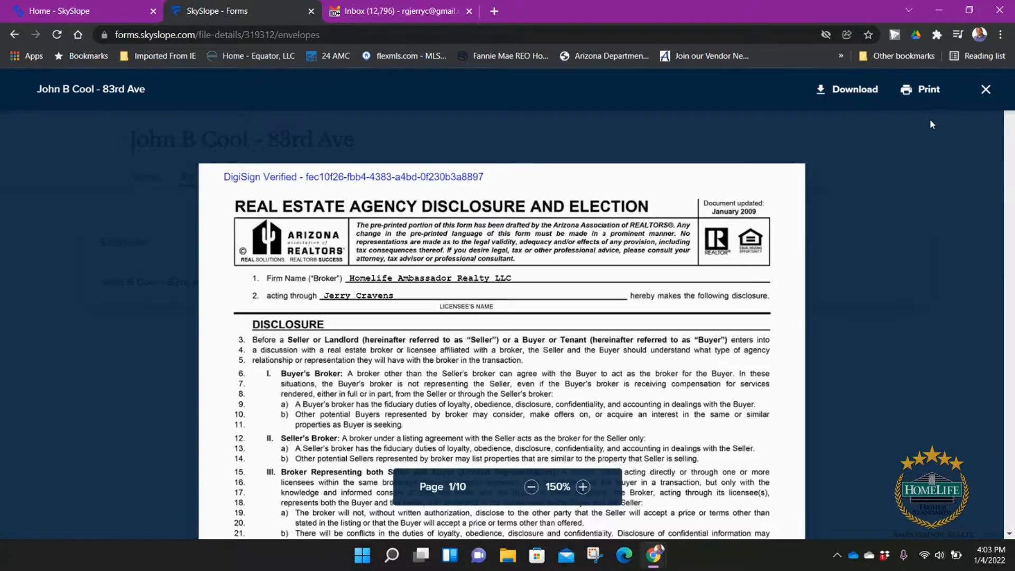
scroll(587, 333, down, 10)
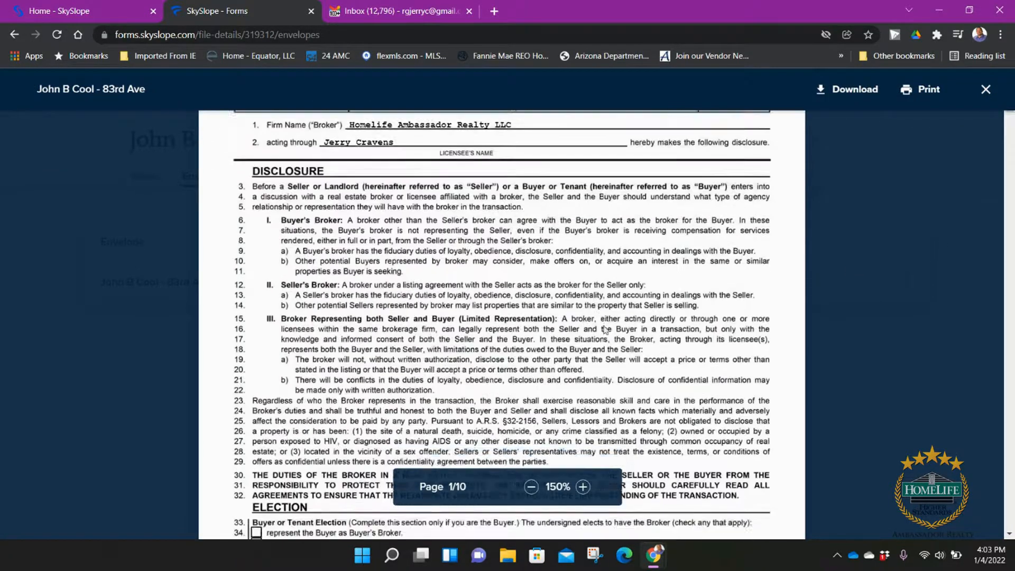
scroll(667, 337, down, 3)
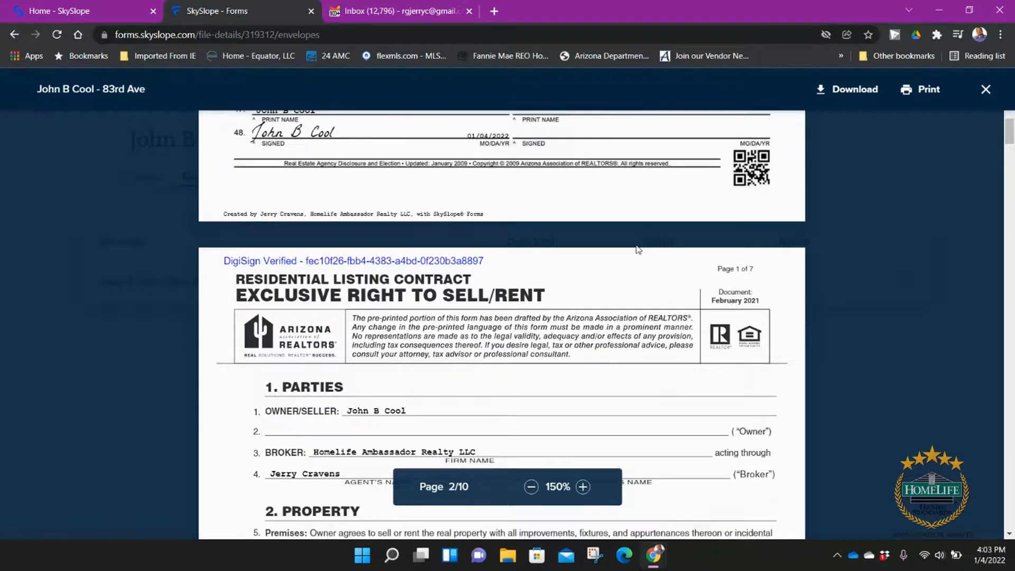
click(985, 89)
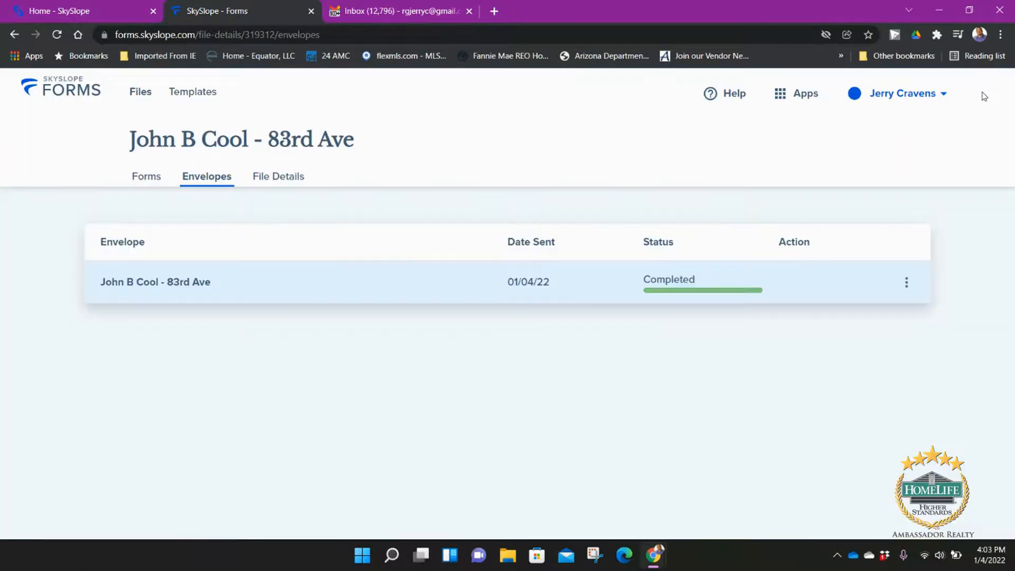
Step: Show the 83rd Ave file's list of six forms
click(907, 283)
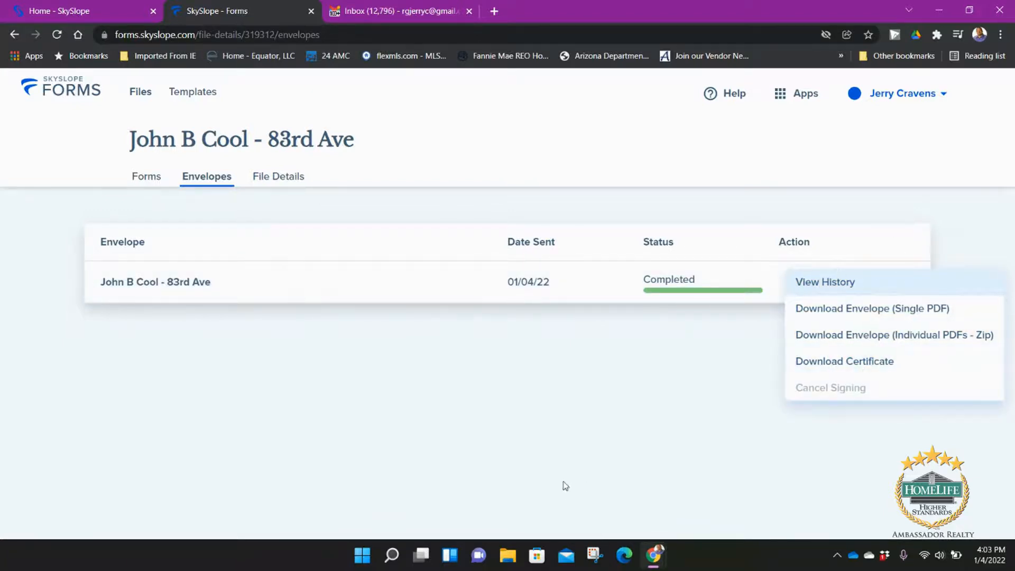
click(159, 181)
click(158, 181)
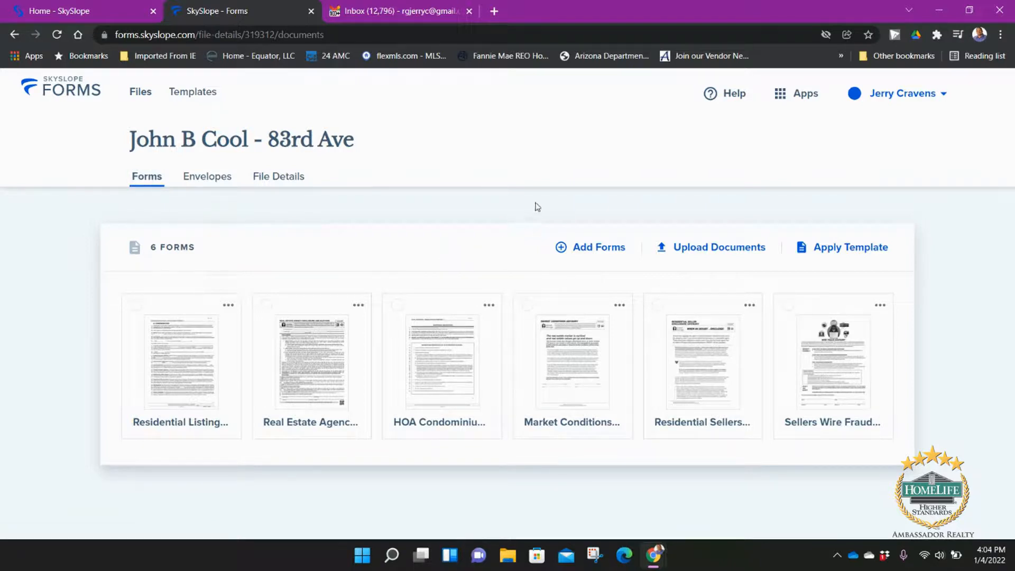
Step: Switch to the main SkySlope app and start a new listing from Manage Listings
click(793, 99)
click(750, 146)
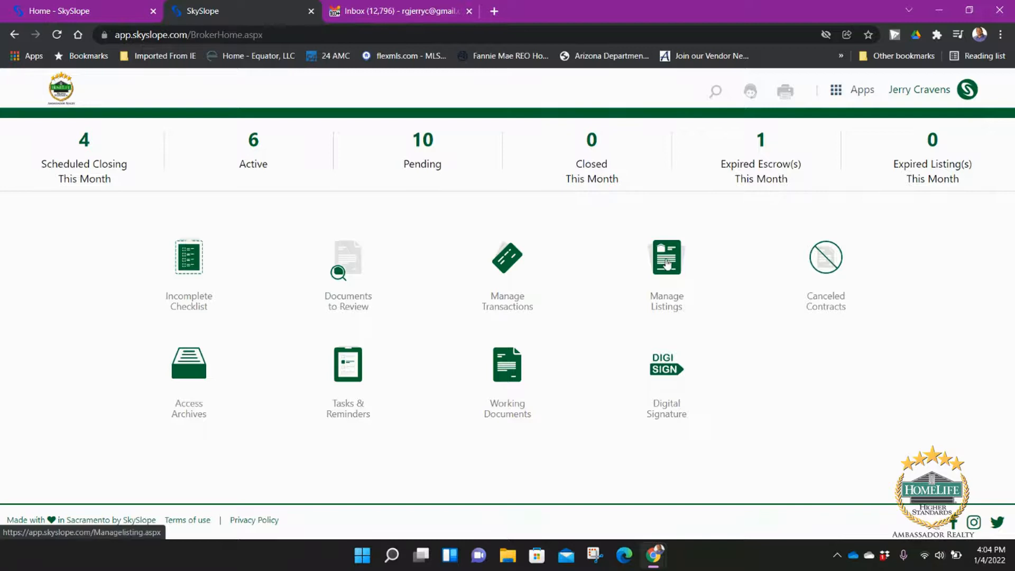
click(667, 263)
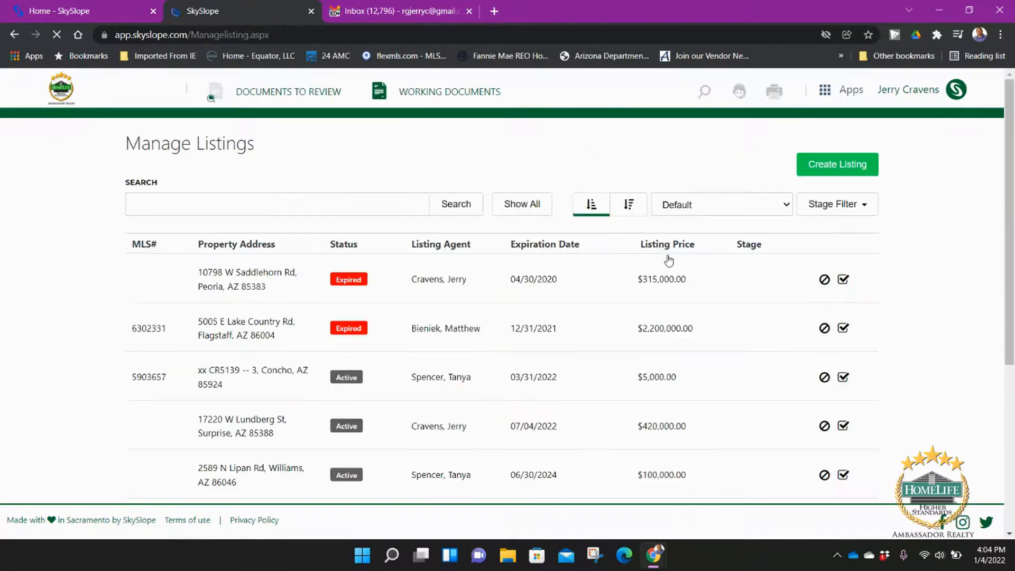
click(824, 169)
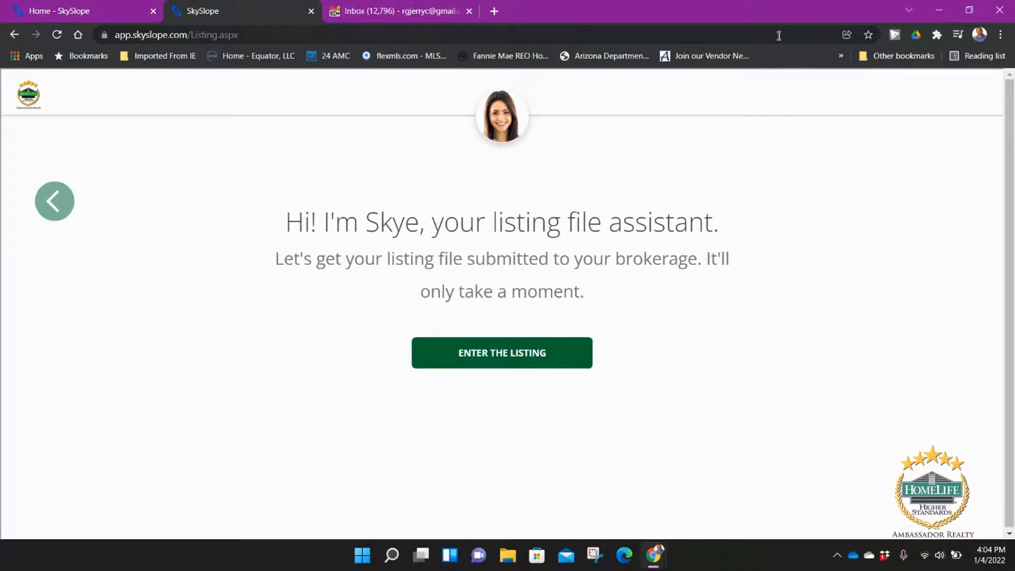
Step: Import the listing from the 83rd Ave Forms file and advance to the next question
click(485, 363)
scroll(715, 276, down, 1)
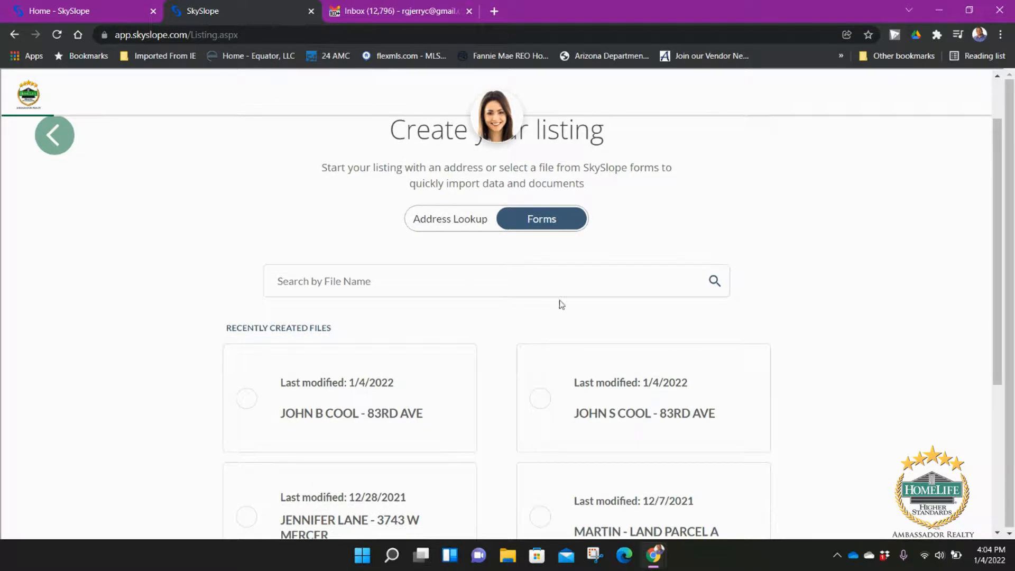
scroll(559, 300, down, 2)
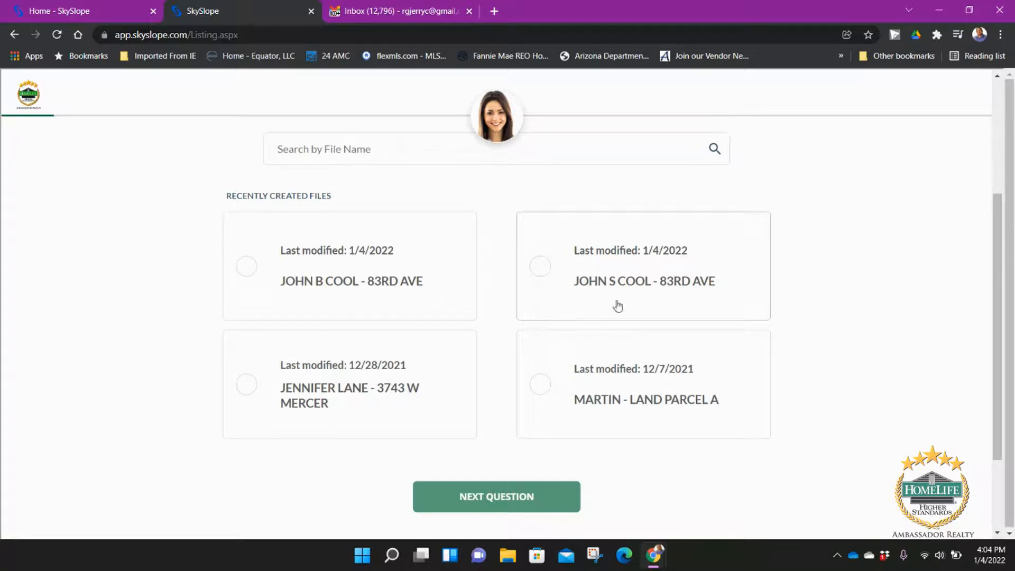
click(394, 304)
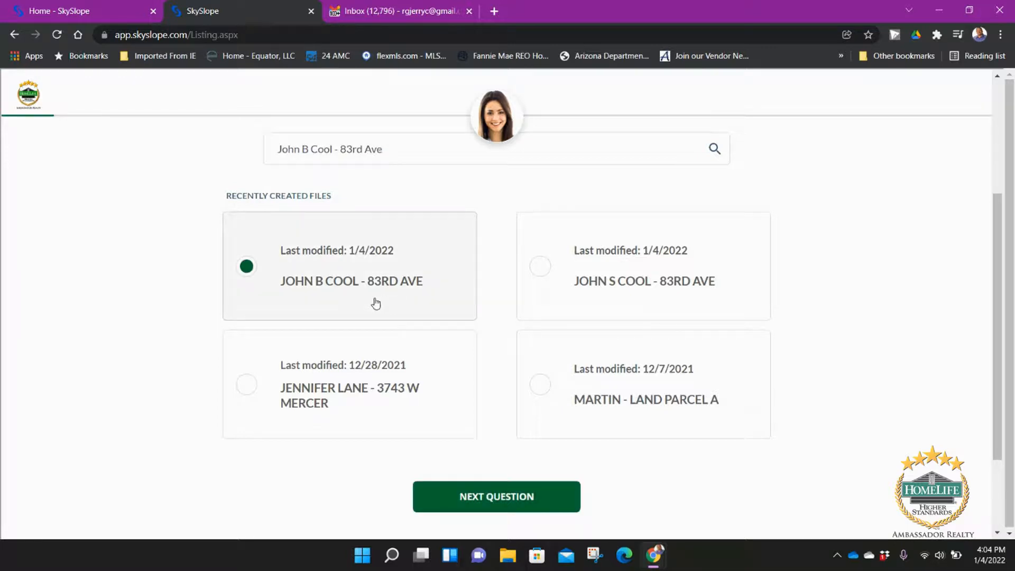
click(510, 502)
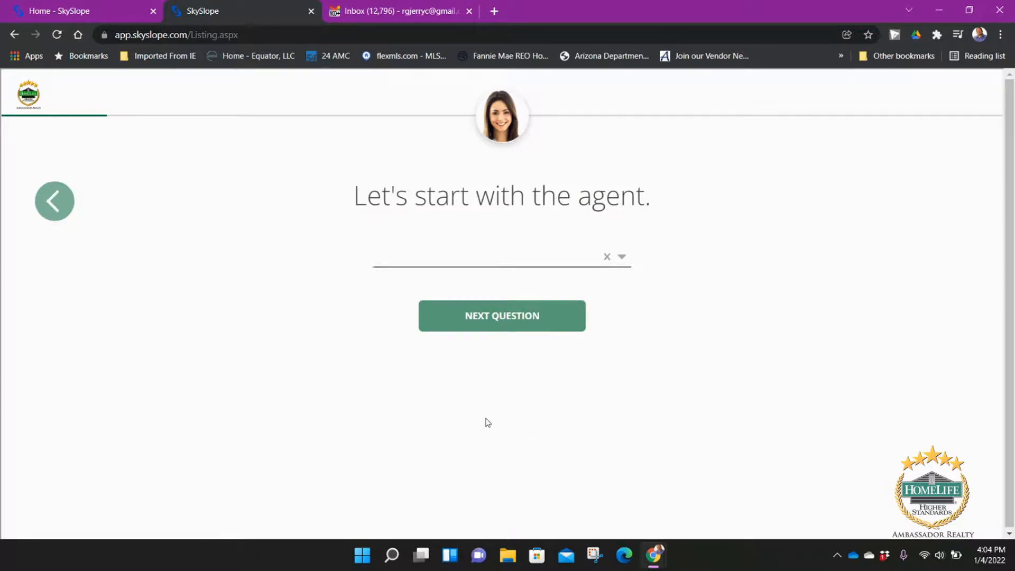
Step: Select the listing agent from the suggestions and choose Traditional Listing as the listing type
text(Jerry)
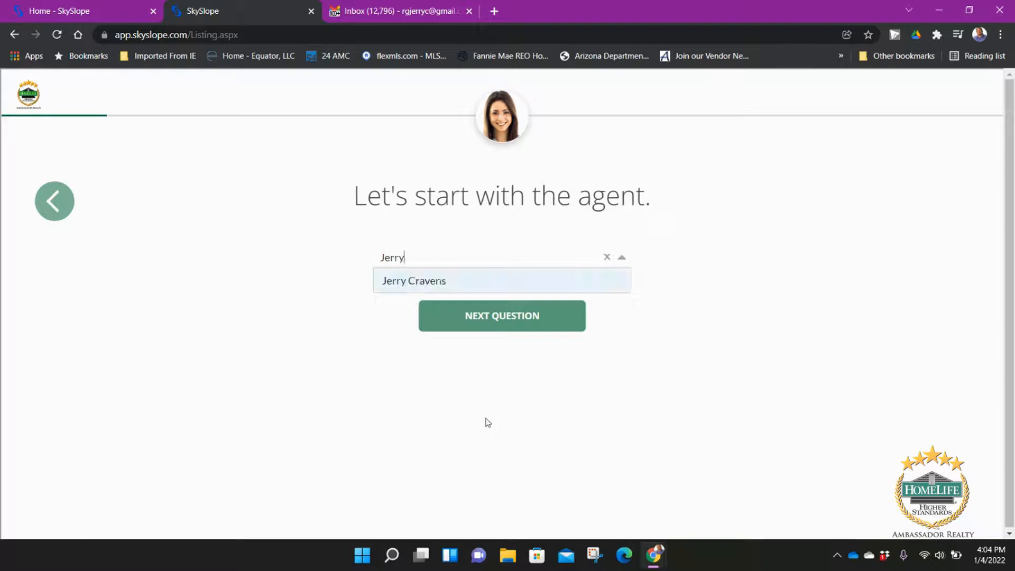
click(417, 277)
click(471, 319)
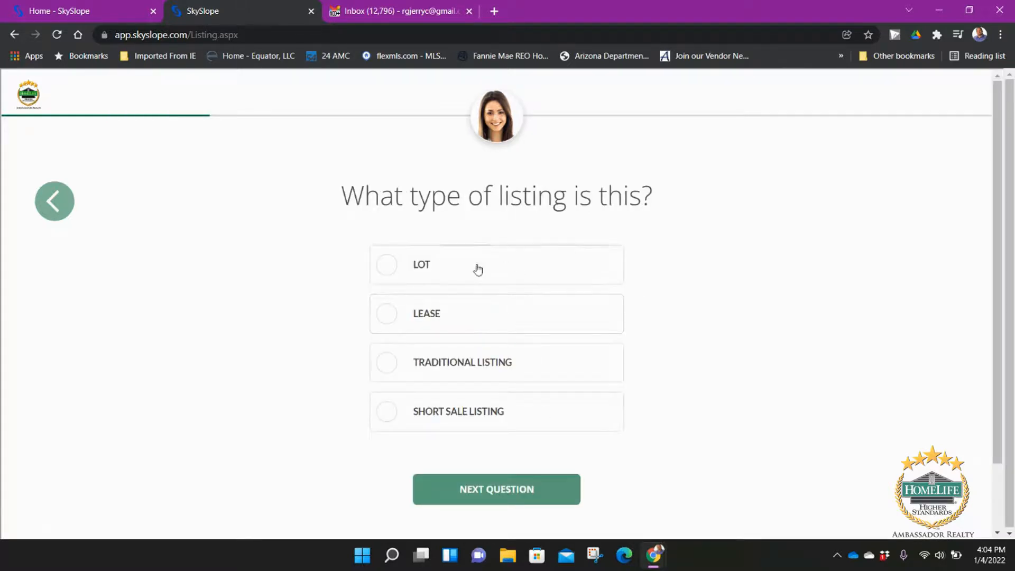
click(489, 368)
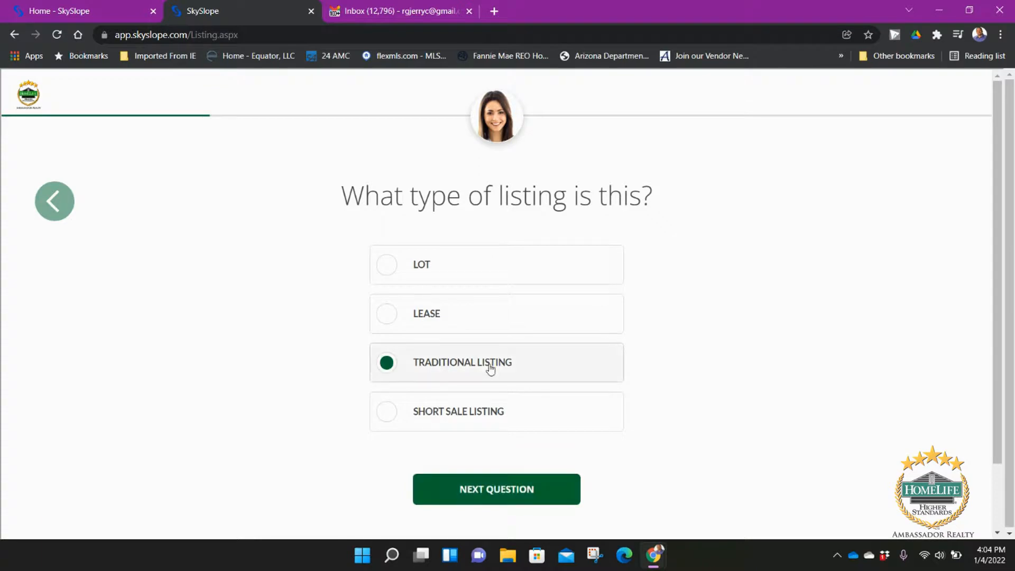
click(525, 489)
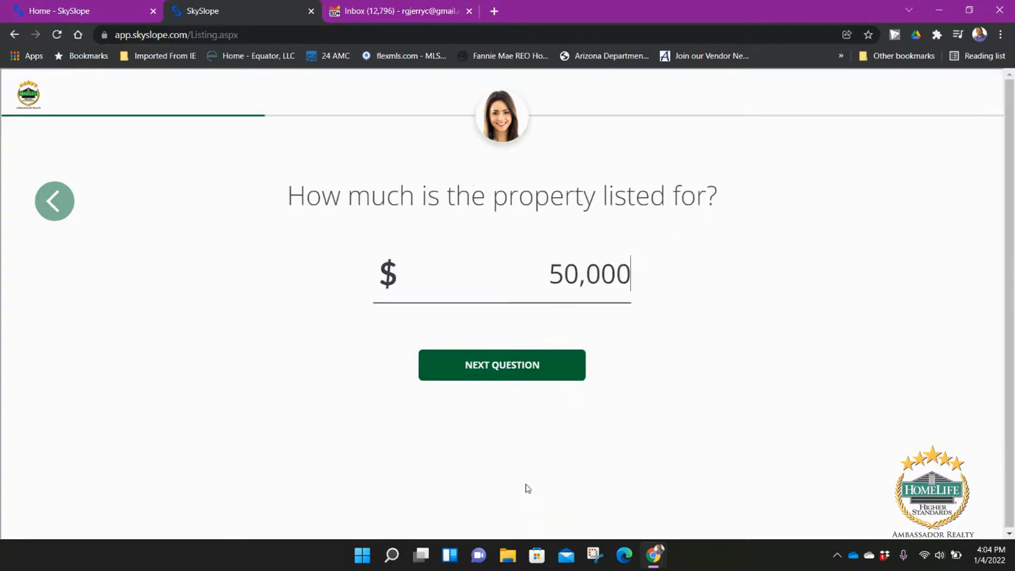
Step: Enter a $500,000 list price with 3% listing and 3% sales commissions
text(0)
key(BackSpace)
text(0)
click(532, 371)
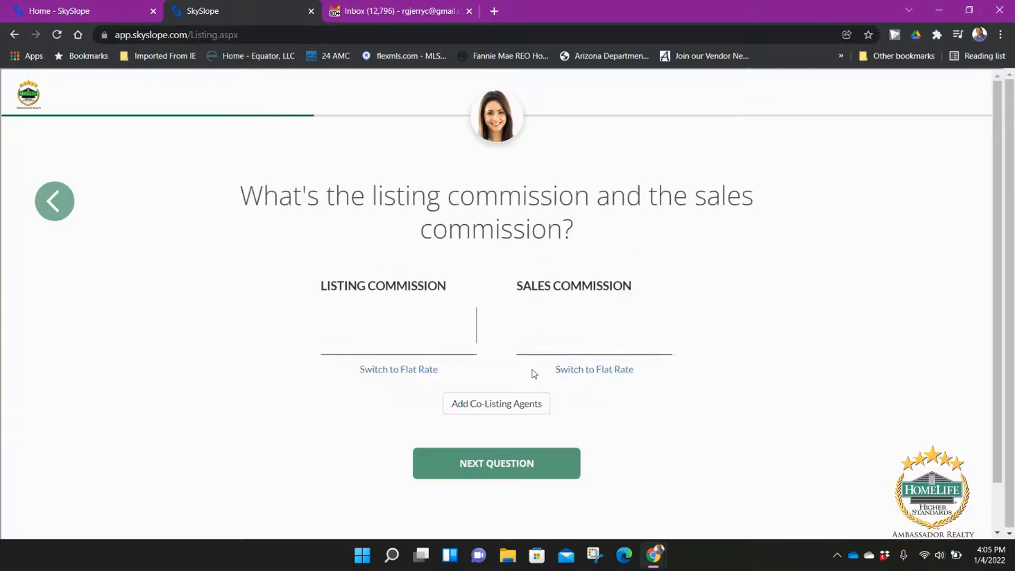
text(3)
click(578, 345)
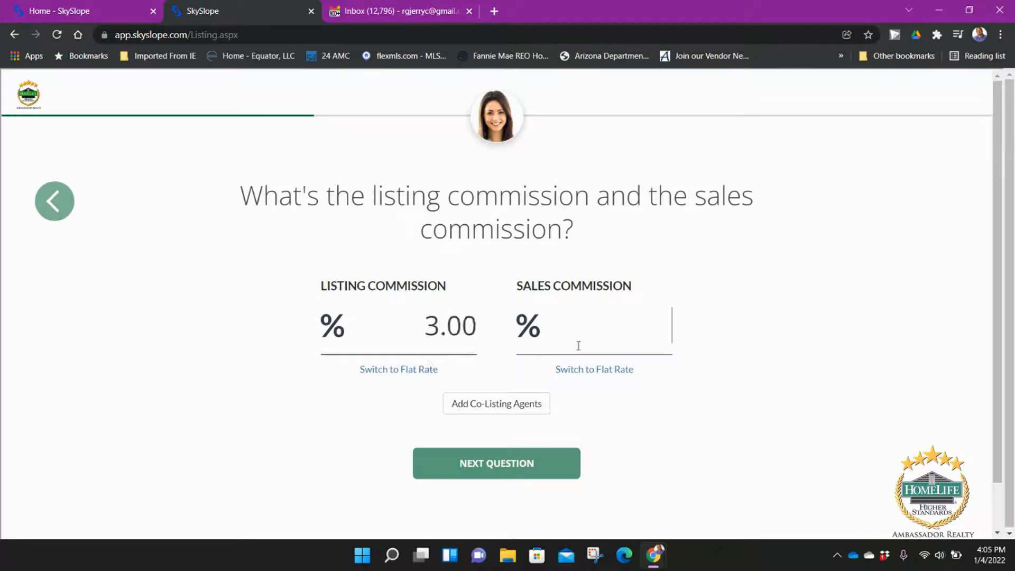
text(3)
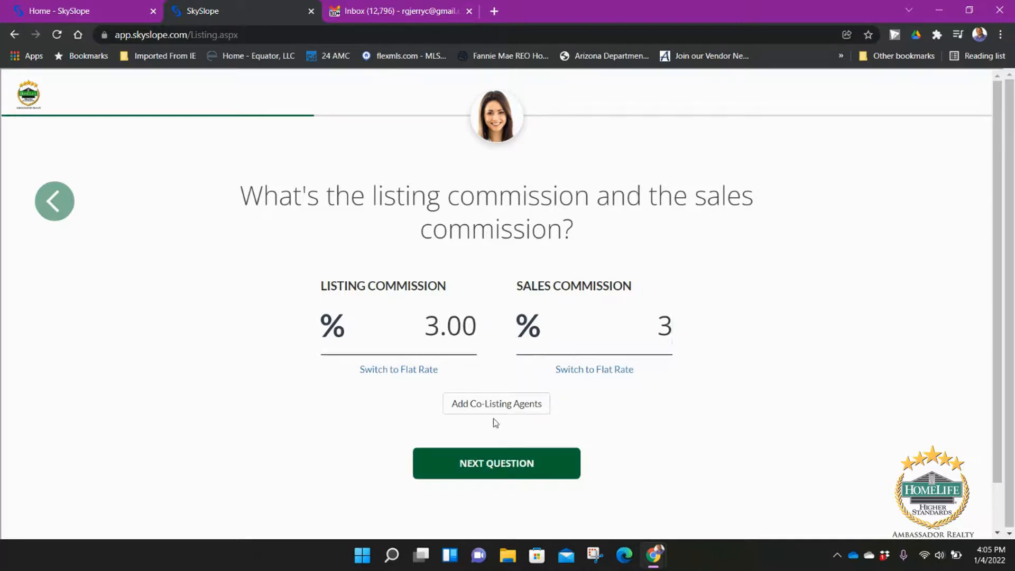
click(506, 467)
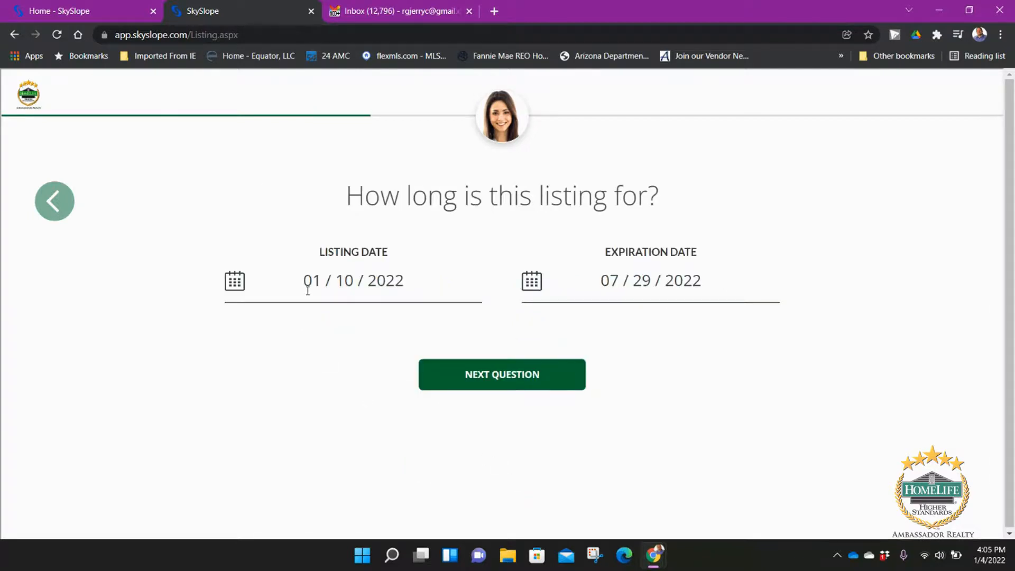
Step: Keep the default listing and expiration dates, set year built 1968, and choose Personal Referral as source
click(527, 382)
text(19)
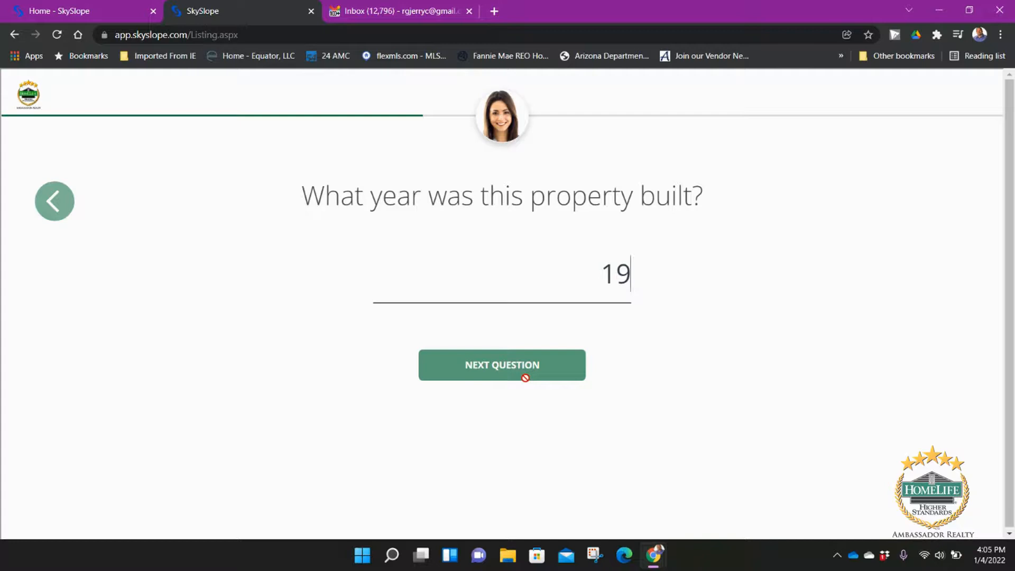
text(68)
click(527, 382)
click(526, 265)
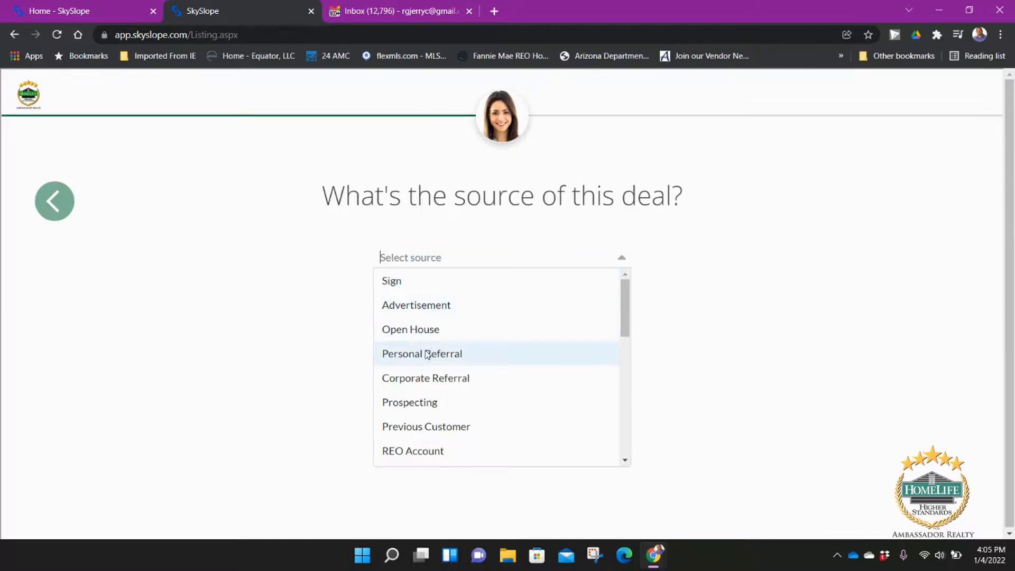
scroll(587, 367, down, 8)
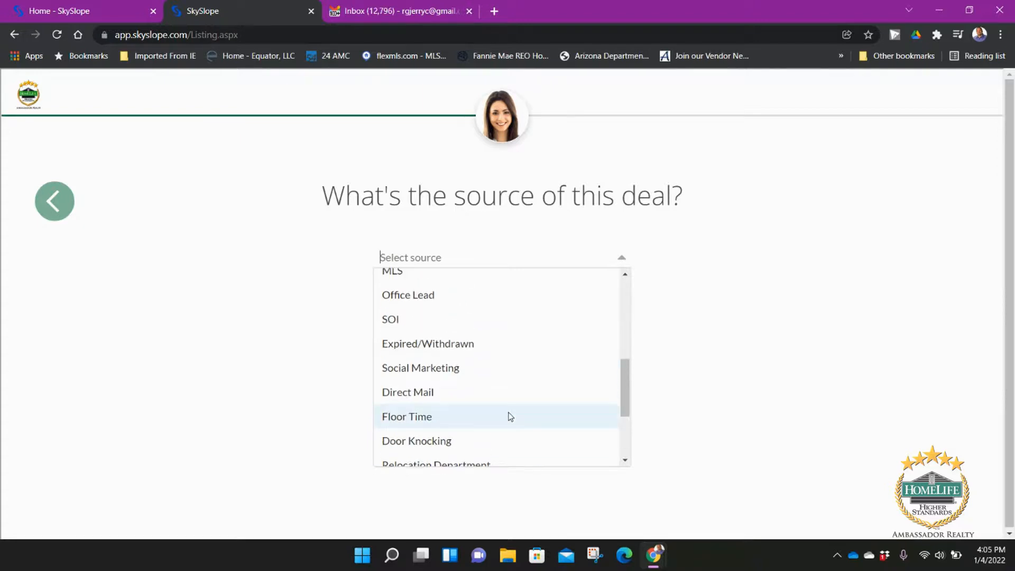
scroll(507, 411, up, 1)
scroll(480, 388, up, 3)
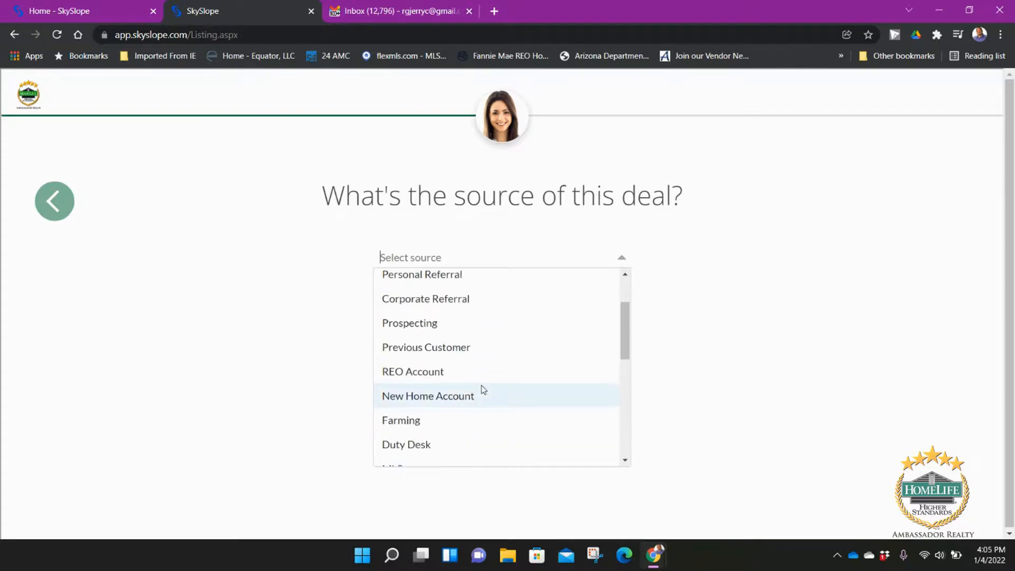
scroll(483, 388, up, 2)
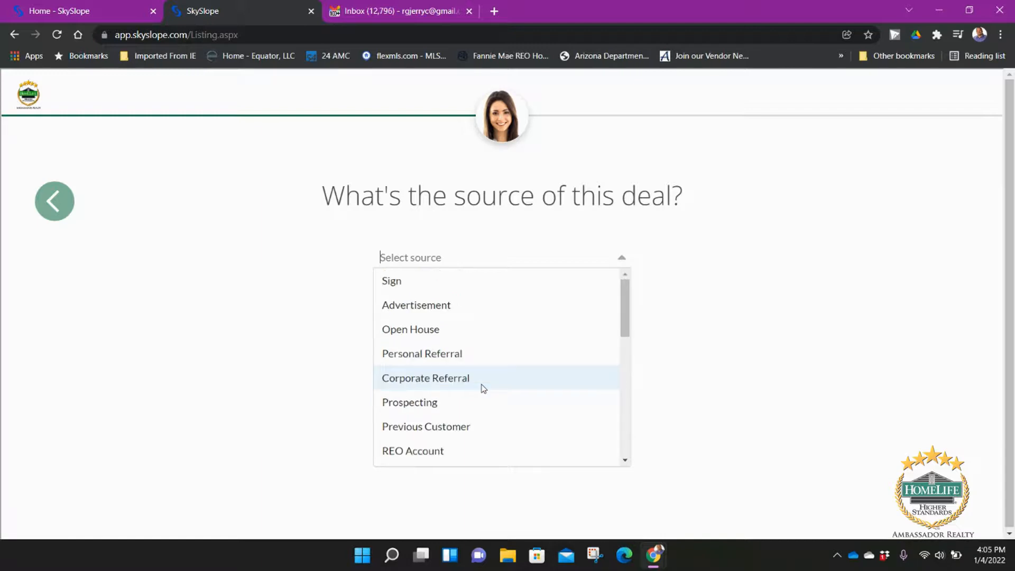
click(450, 358)
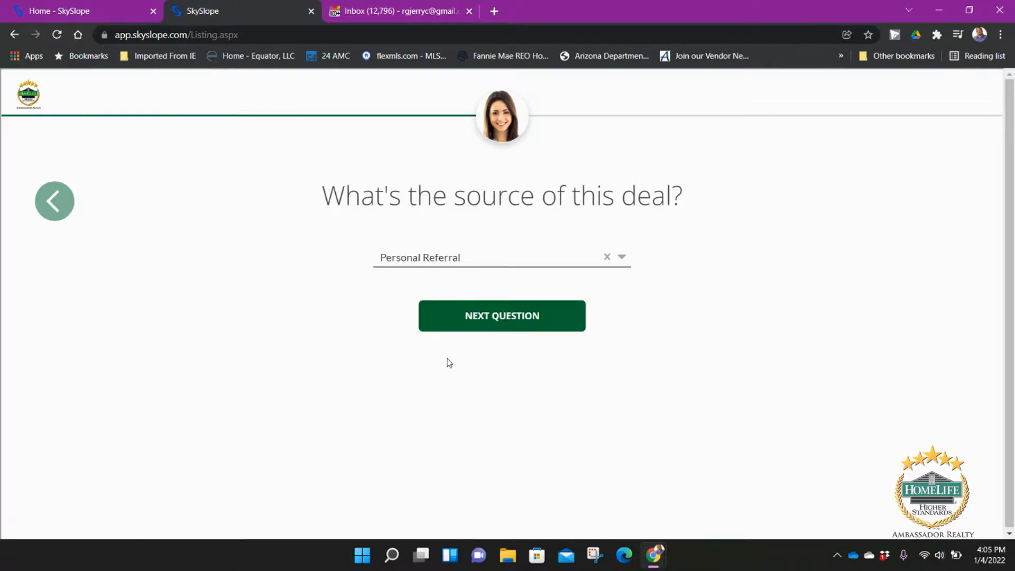
Step: Accept the seller's name and skip pre-opening escrow to reach the review summary
click(487, 328)
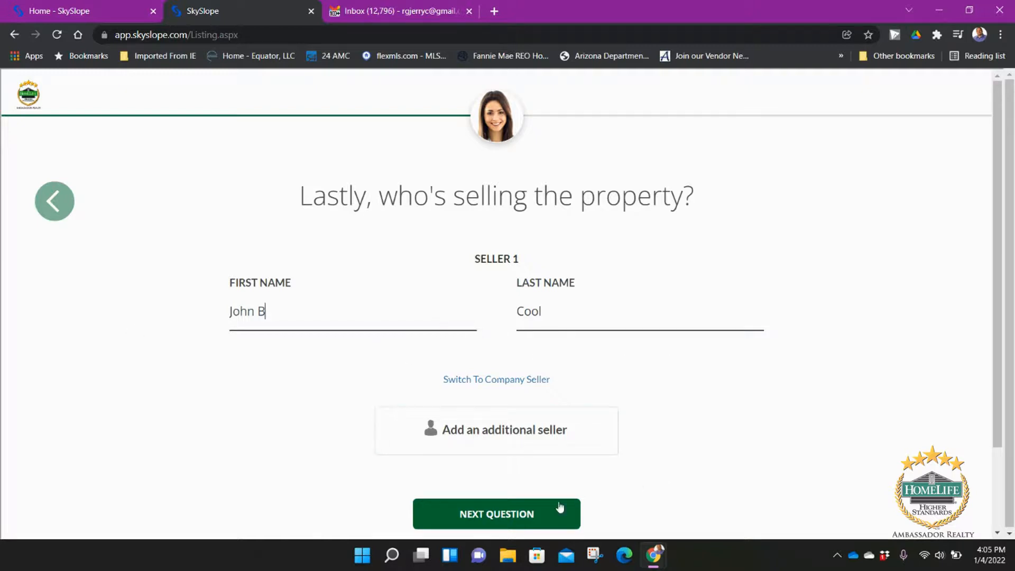
click(542, 522)
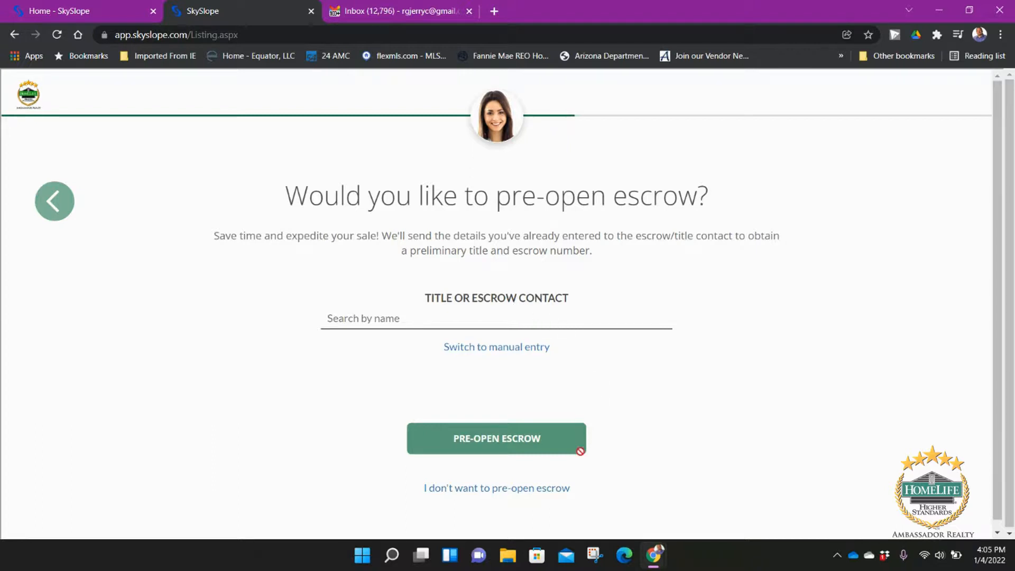
click(519, 488)
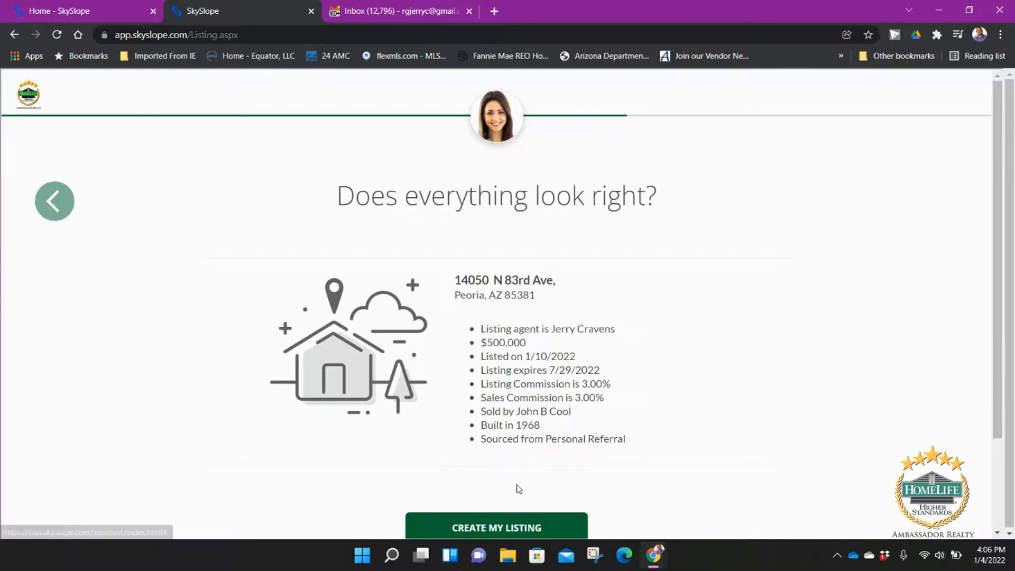
scroll(553, 297, down, 2)
scroll(554, 280, up, 1)
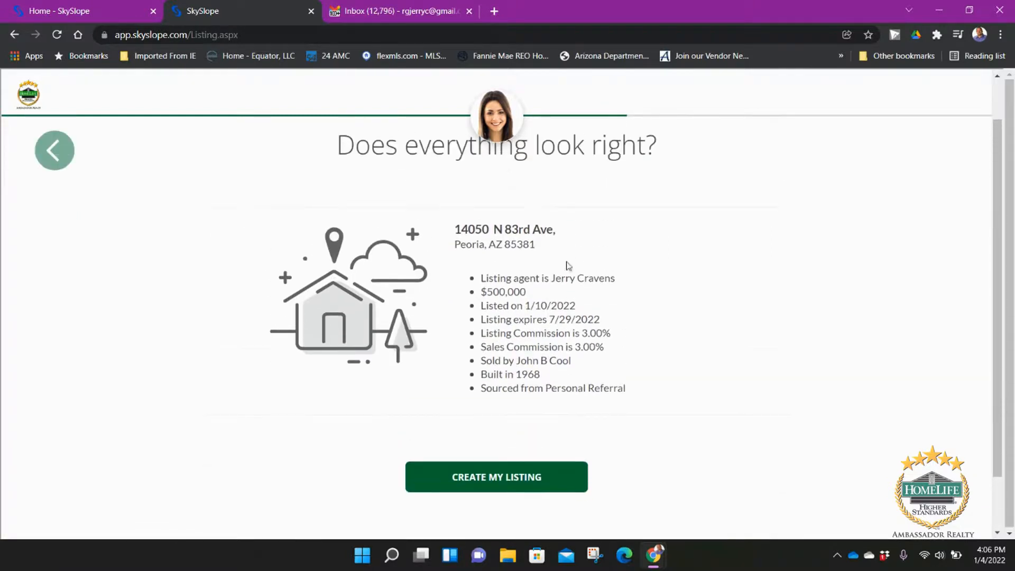
Step: Create the 83rd Ave listing and look over its 16-item Listing Documentation checklist
click(506, 479)
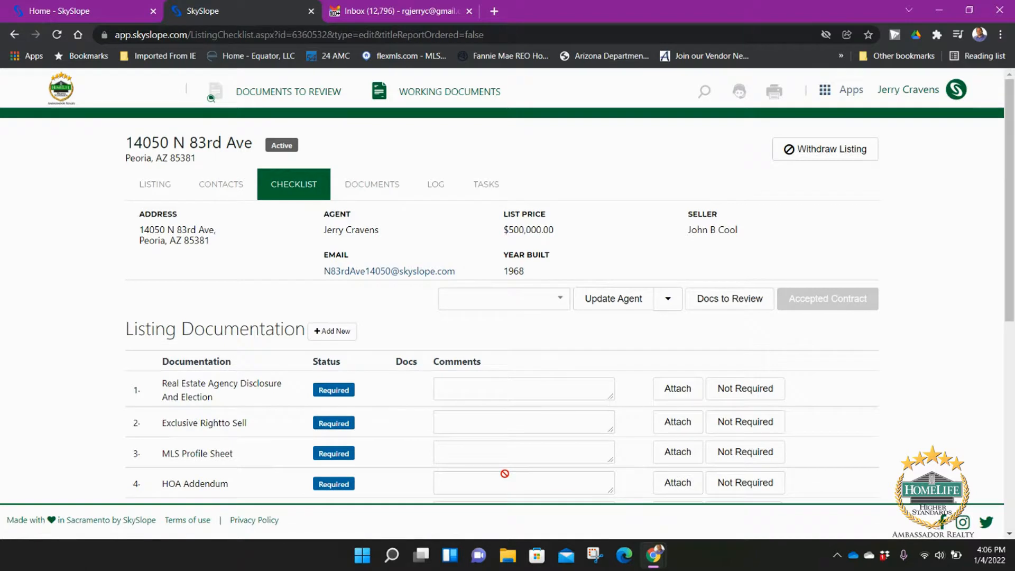
scroll(373, 403, down, 5)
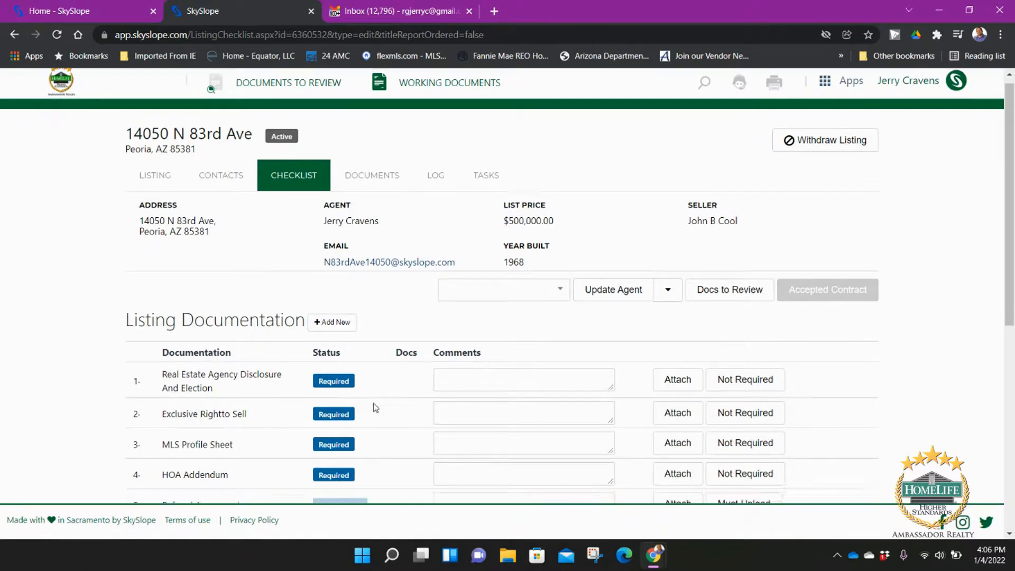
scroll(315, 426, down, 3)
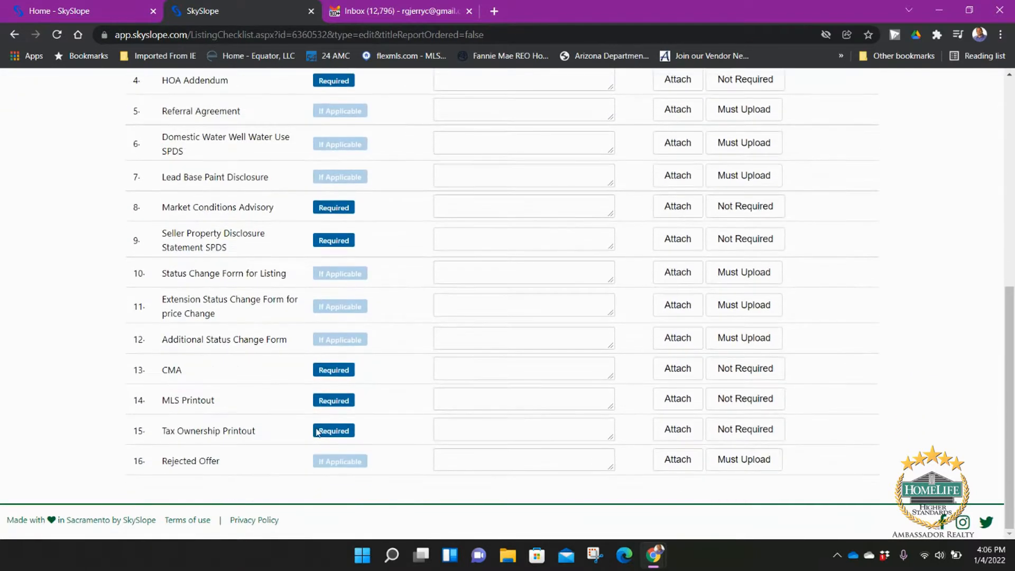
scroll(320, 415, up, 8)
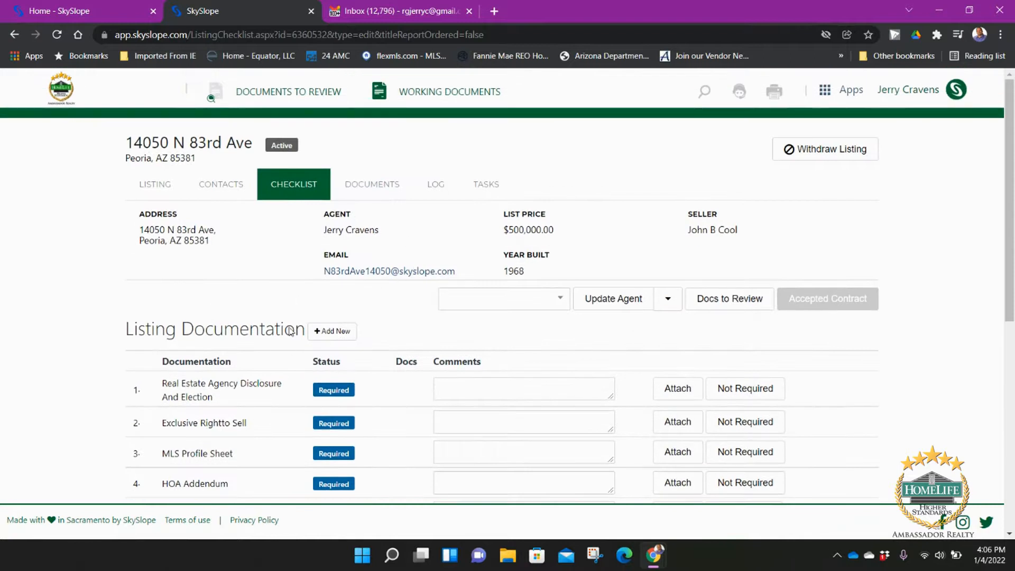
Step: On the documents page, assign the agency disclosure PDF to Real Estate Agency Disclosure And Election
click(383, 189)
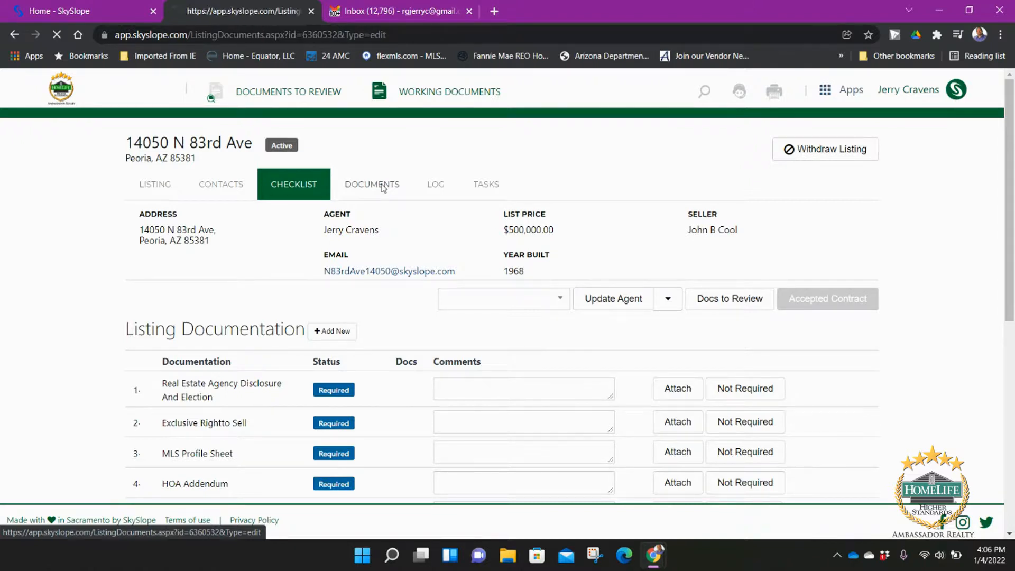
scroll(307, 344, down, 3)
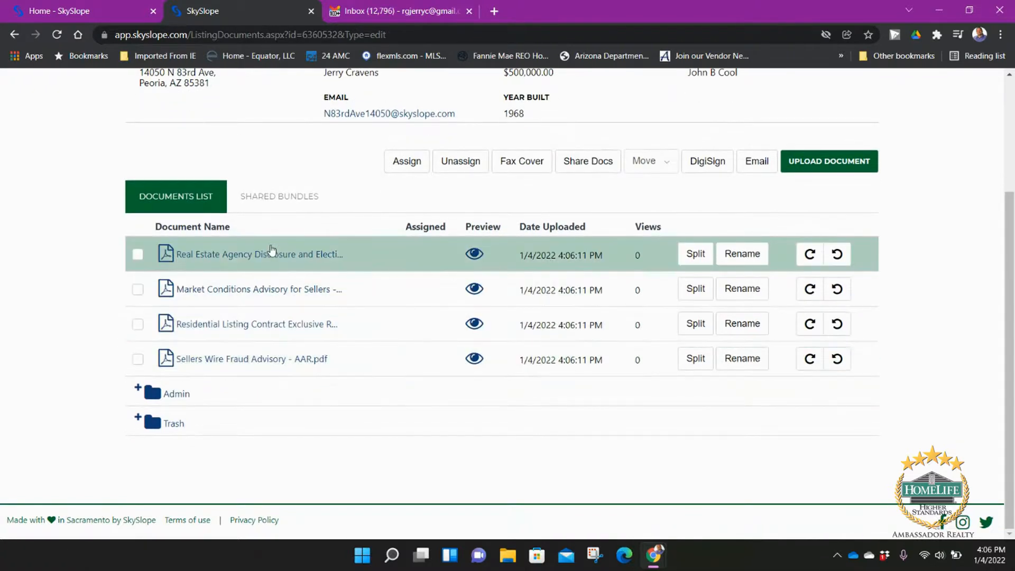
scroll(317, 267, up, 1)
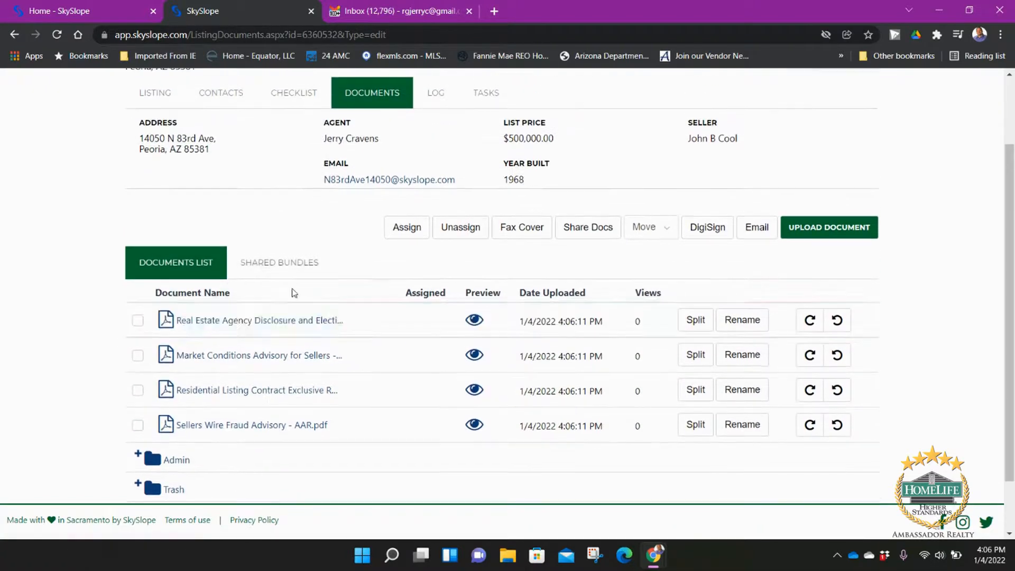
click(137, 322)
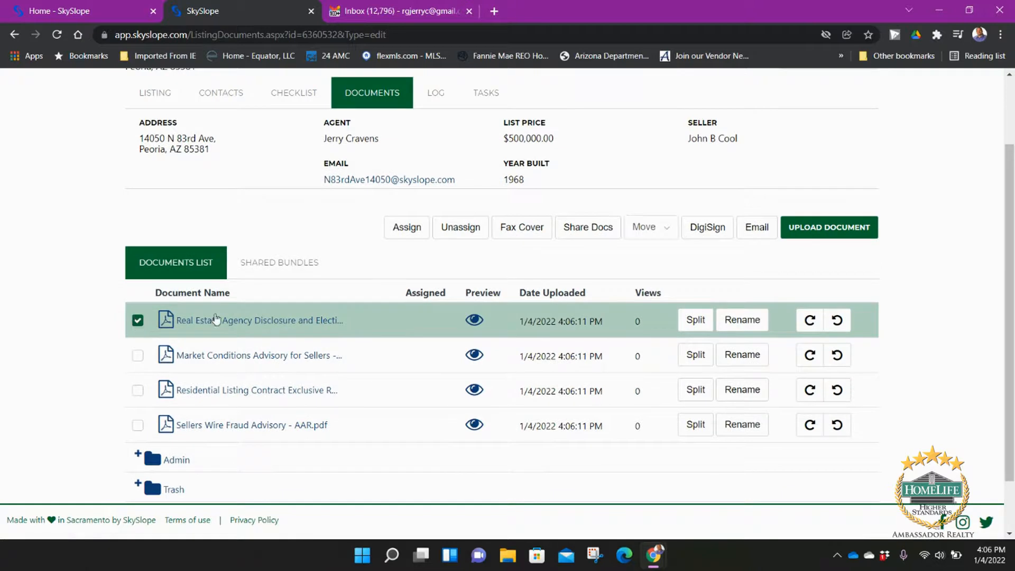
click(407, 227)
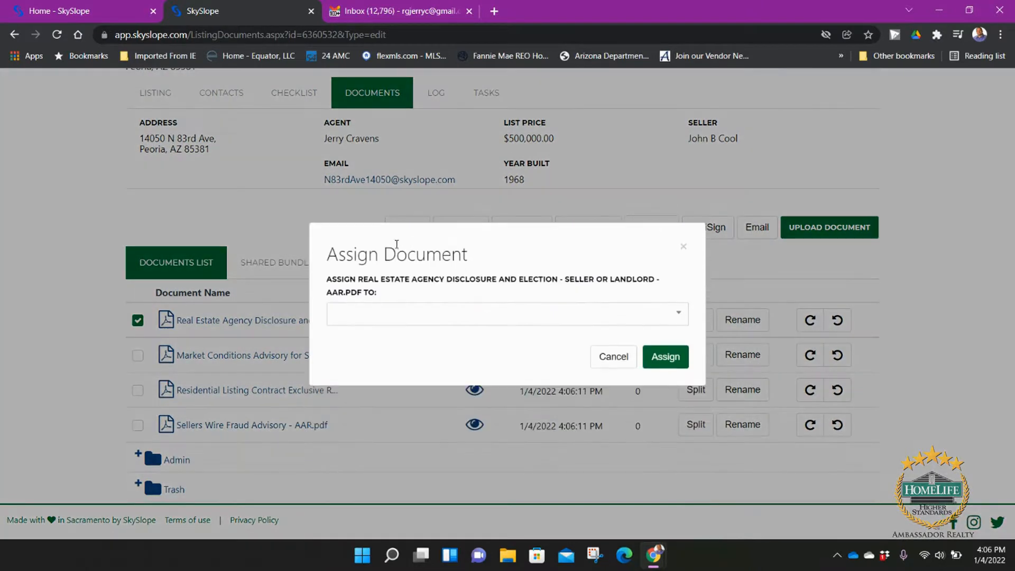
click(497, 320)
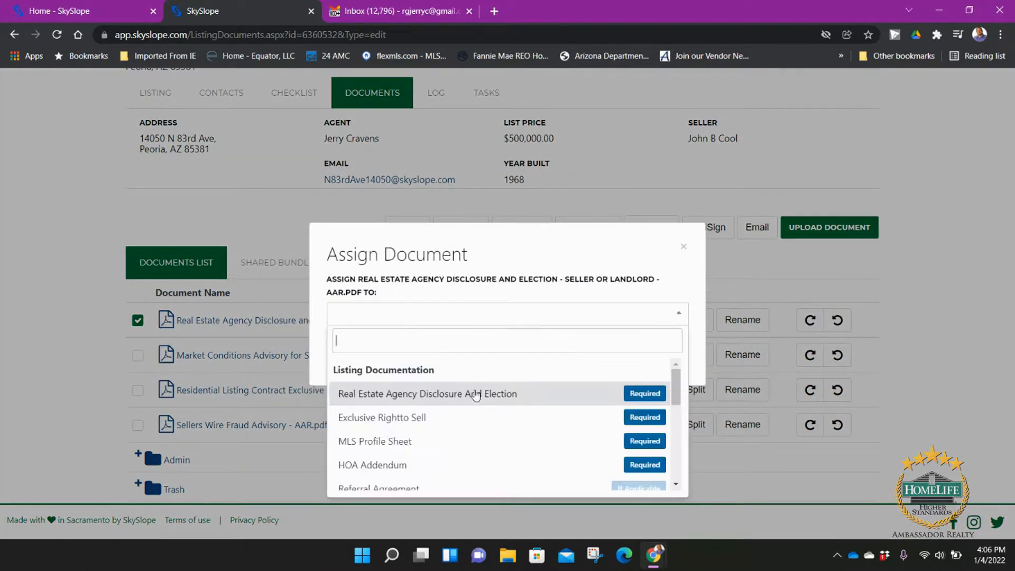
click(511, 395)
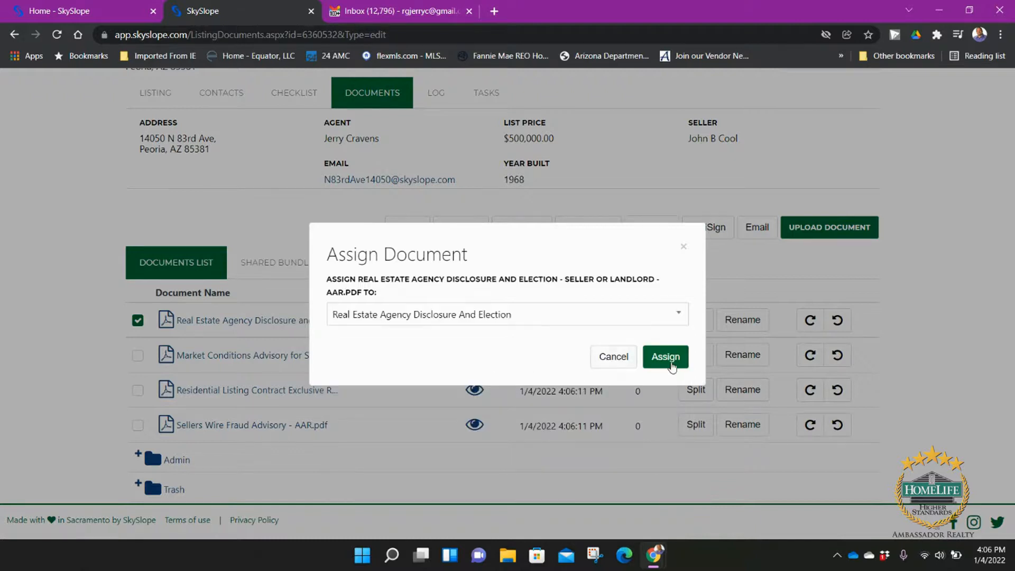
click(666, 357)
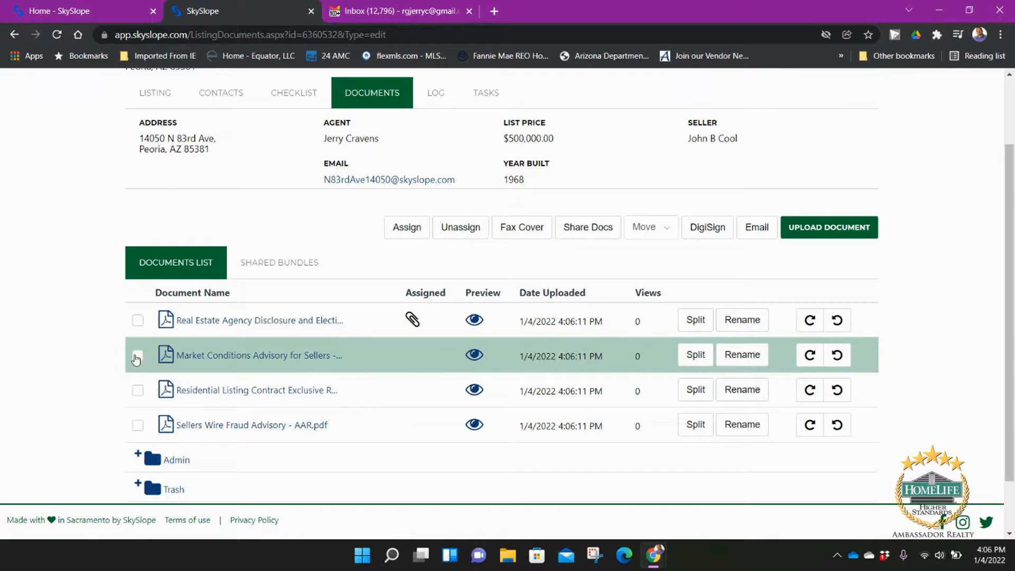
Step: Assign the Market Conditions Advisory for Sellers PDF to the Market Conditions Advisory item
click(137, 356)
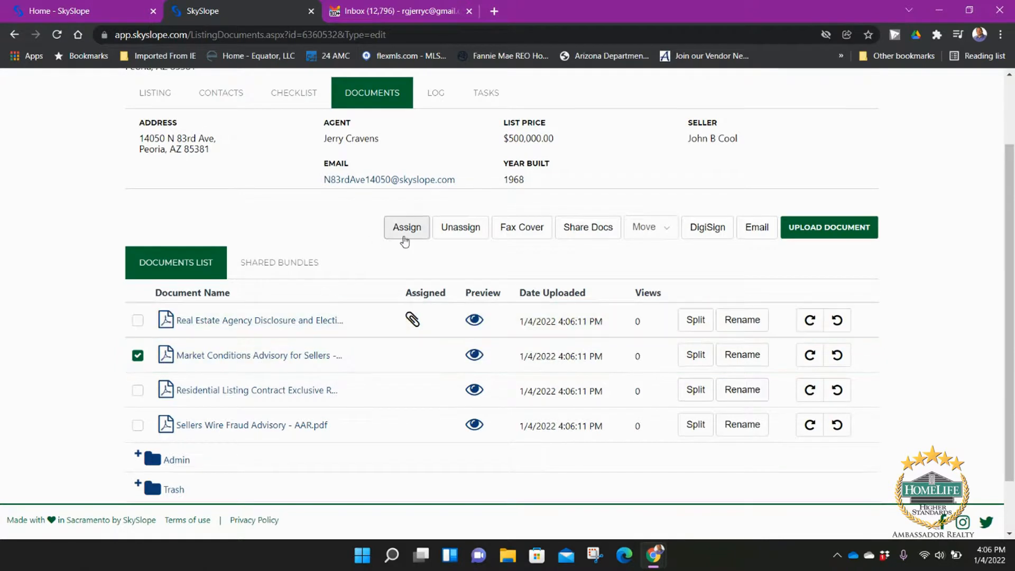
click(406, 232)
click(479, 313)
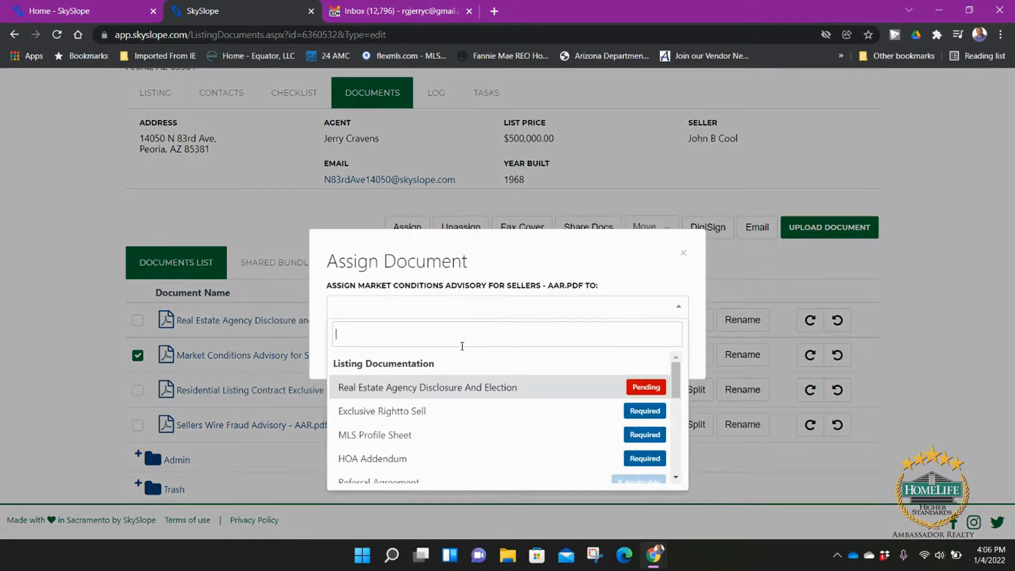
scroll(450, 402, down, 2)
scroll(434, 426, down, 3)
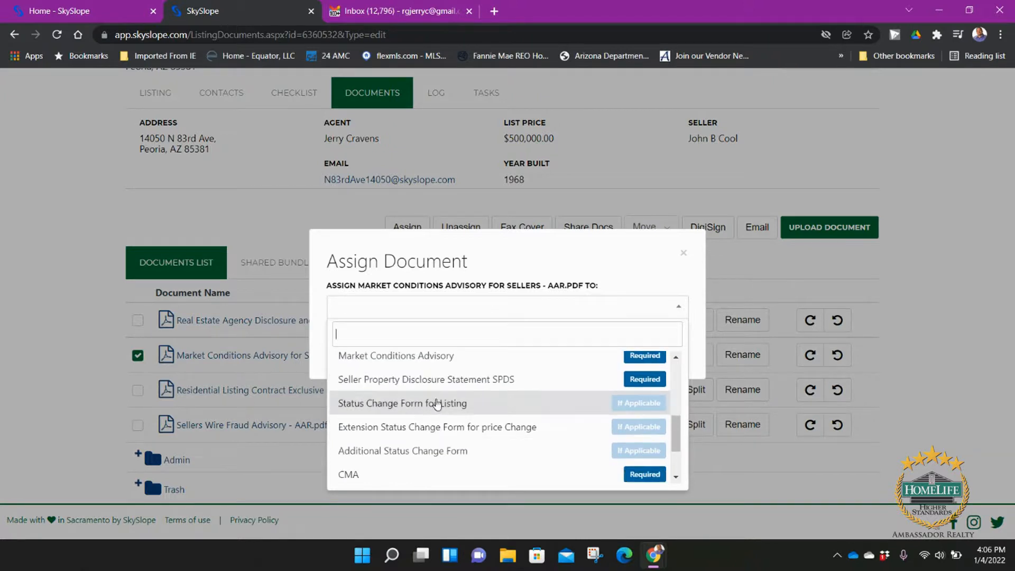
click(442, 356)
click(668, 351)
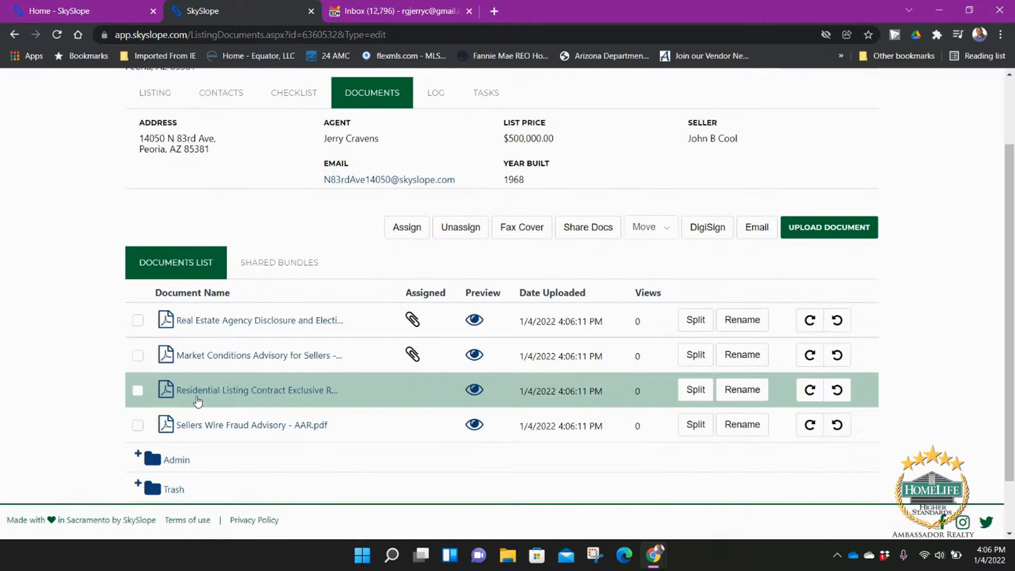
Step: Preview the Residential Listing Contract PDF, then assign it to the Exclusive Rightto Sell item
click(192, 396)
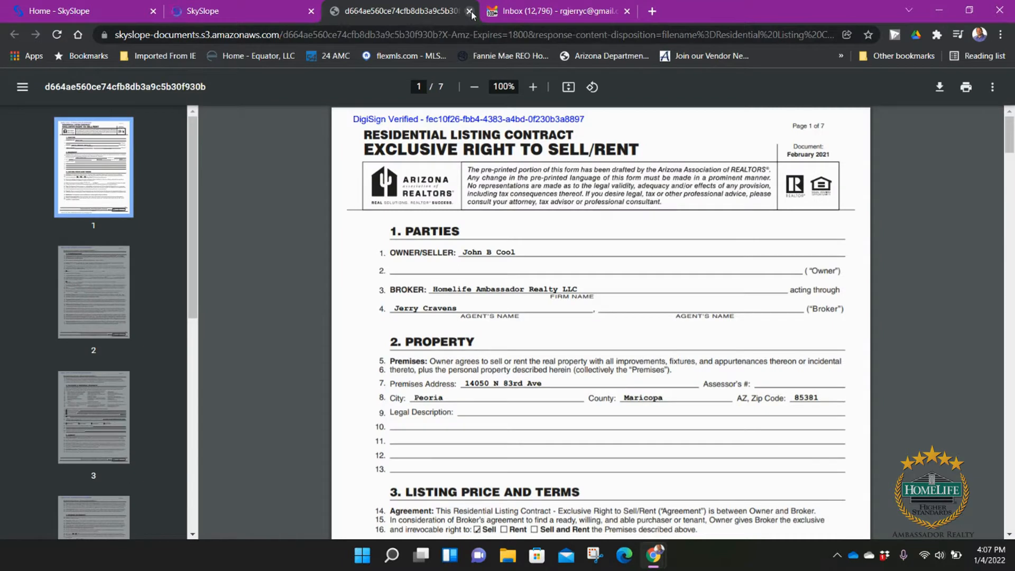
click(470, 11)
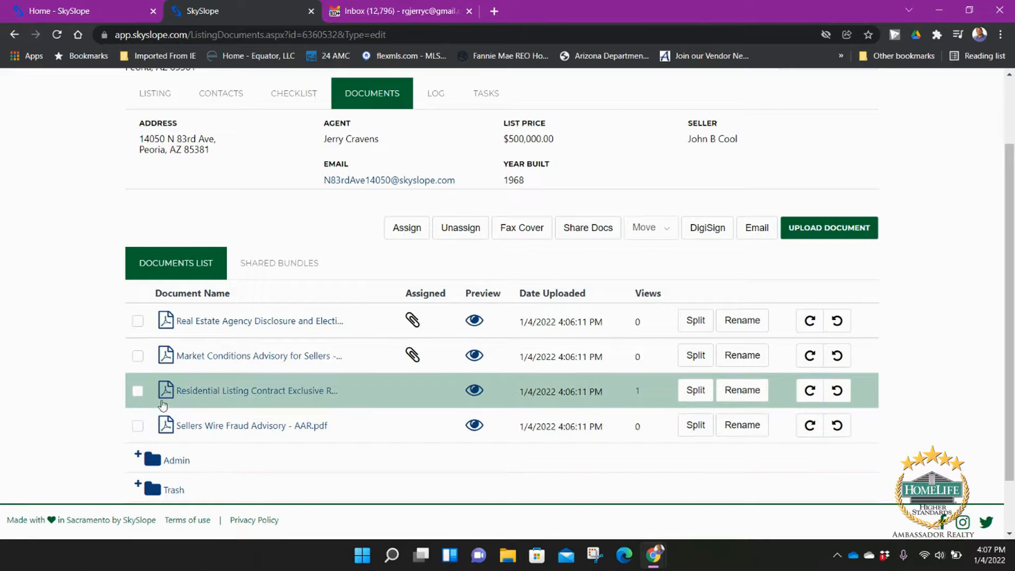
click(138, 391)
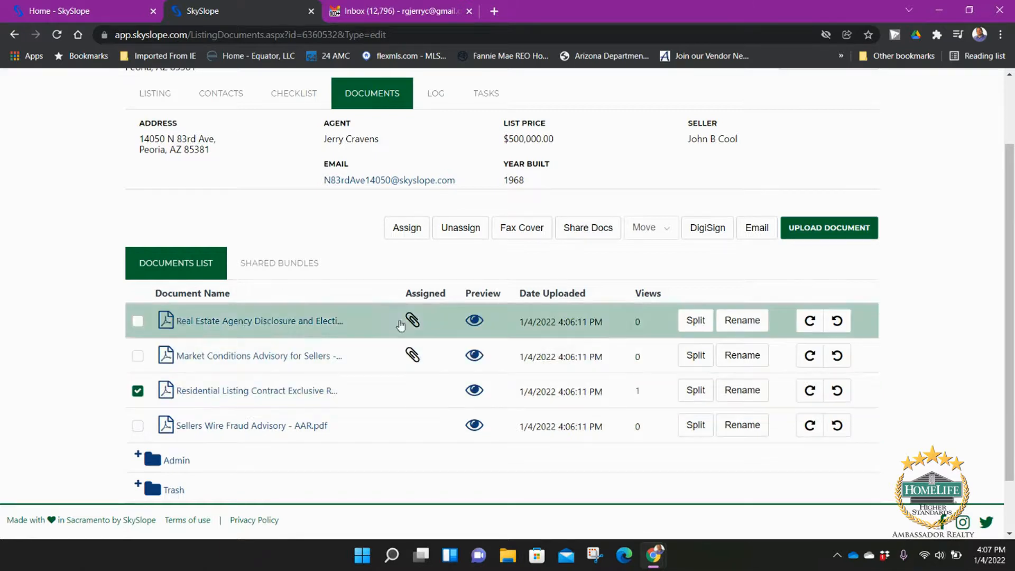
click(407, 233)
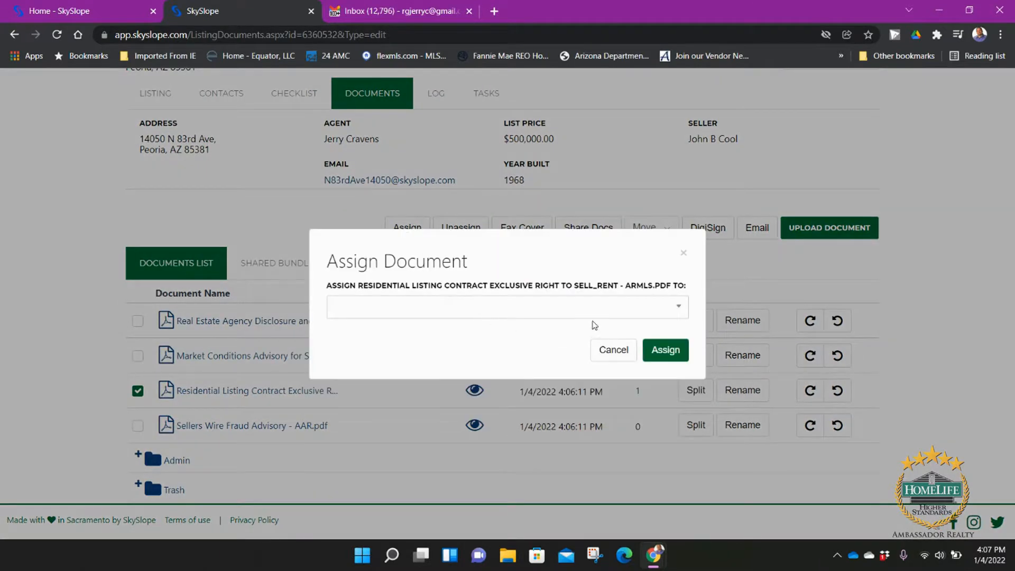
click(591, 315)
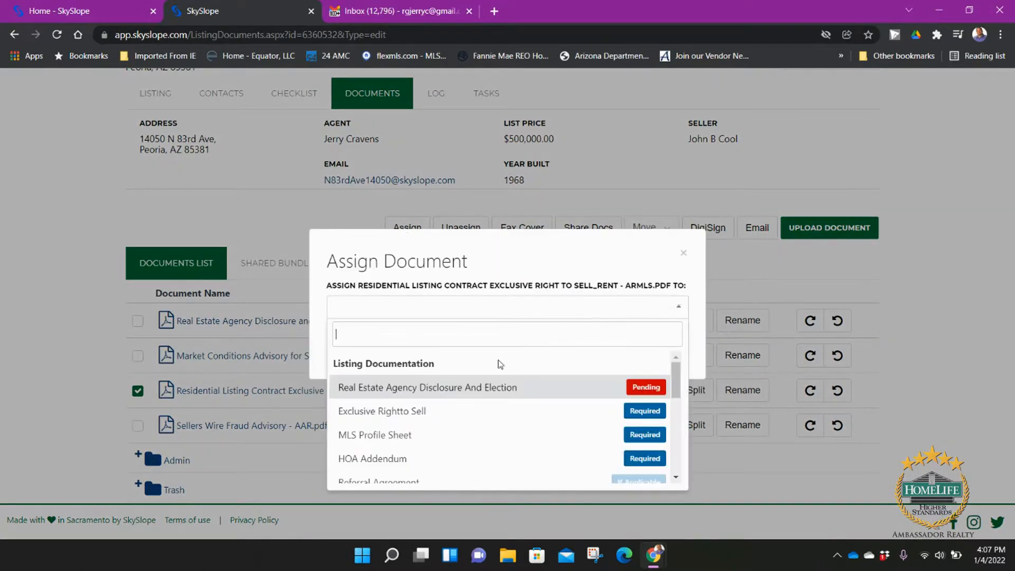
click(480, 410)
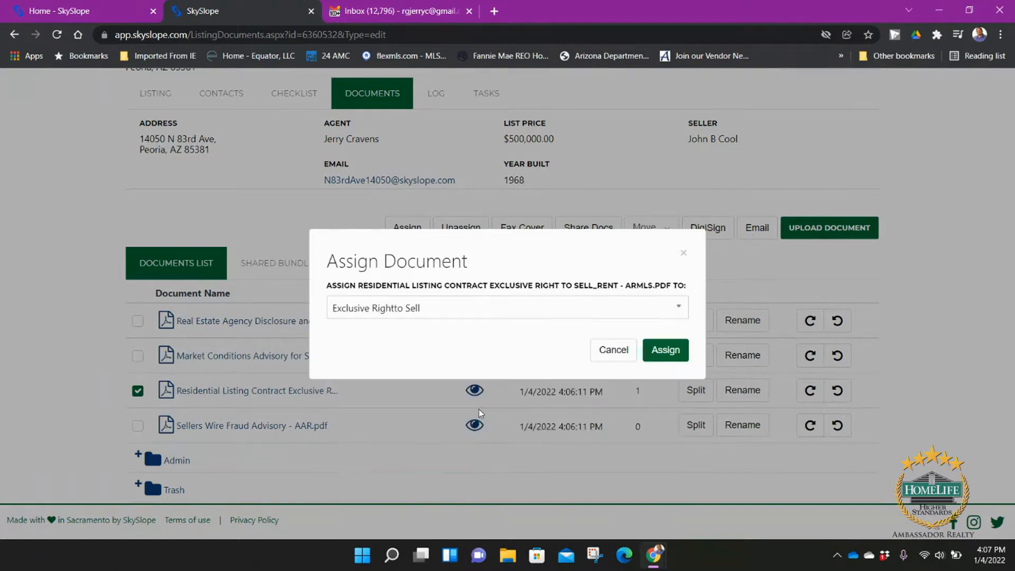
click(666, 350)
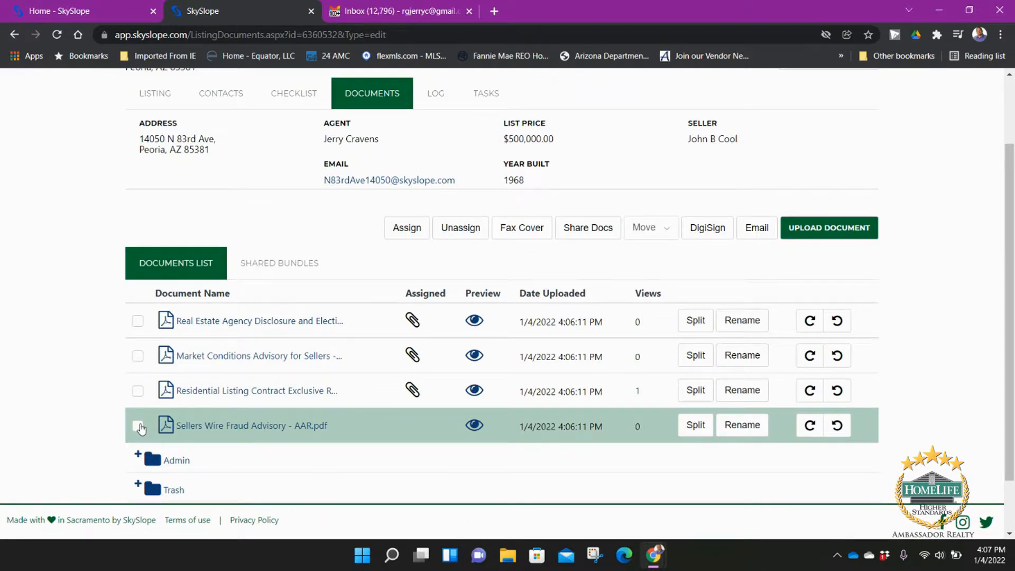
click(139, 427)
click(409, 229)
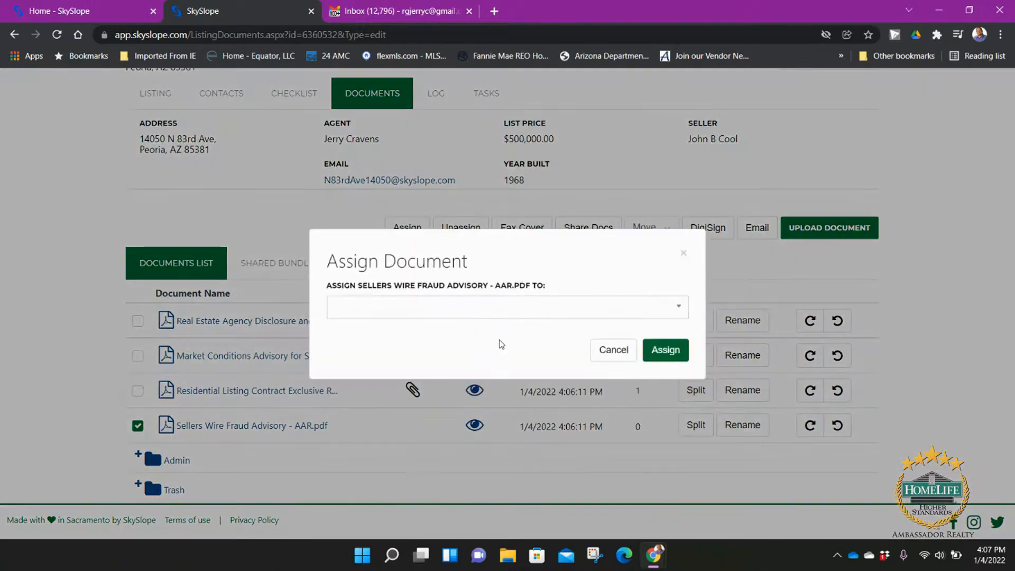
click(484, 309)
scroll(493, 413, down, 6)
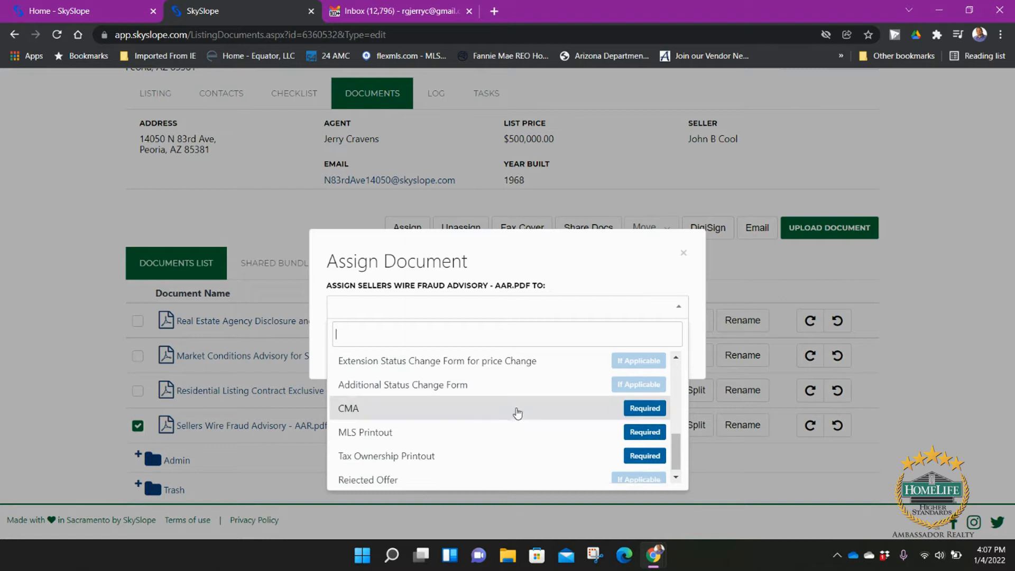
scroll(489, 449, up, 2)
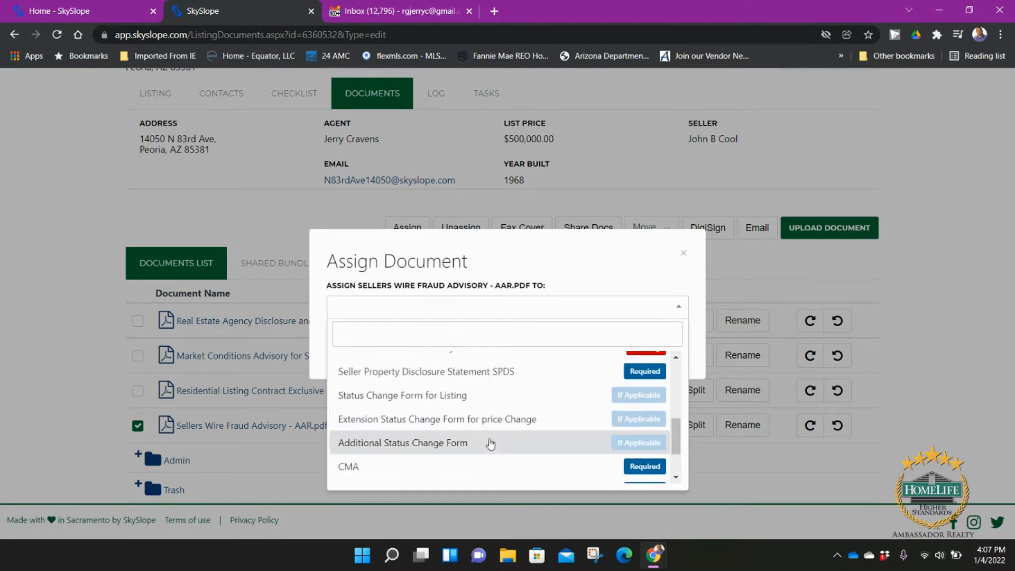
scroll(487, 444, up, 4)
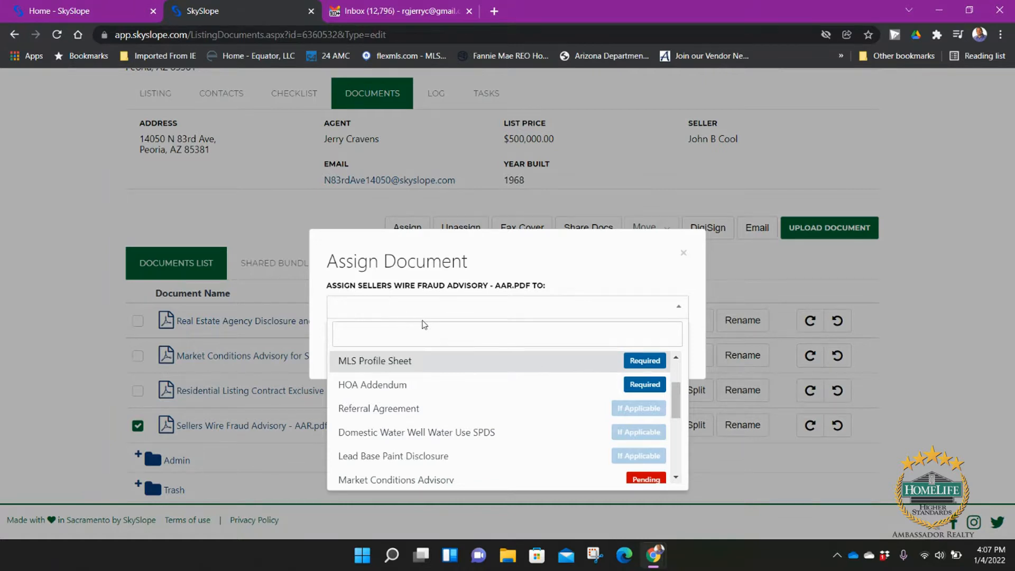
text(wi)
key(BackSpace)
key(BackSpace)
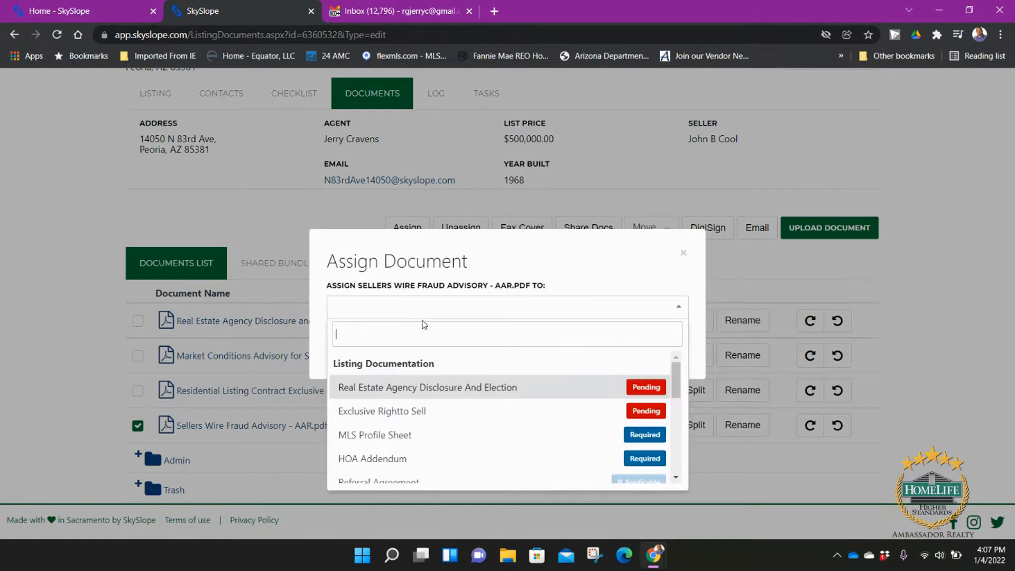
text(ho)
key(BackSpace)
key(BackSpace)
click(500, 271)
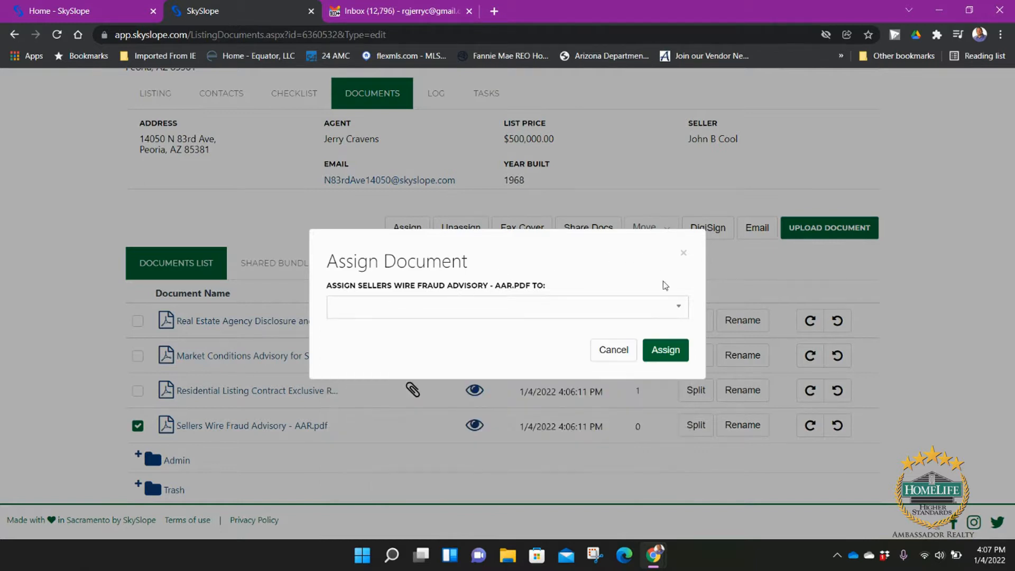
click(615, 349)
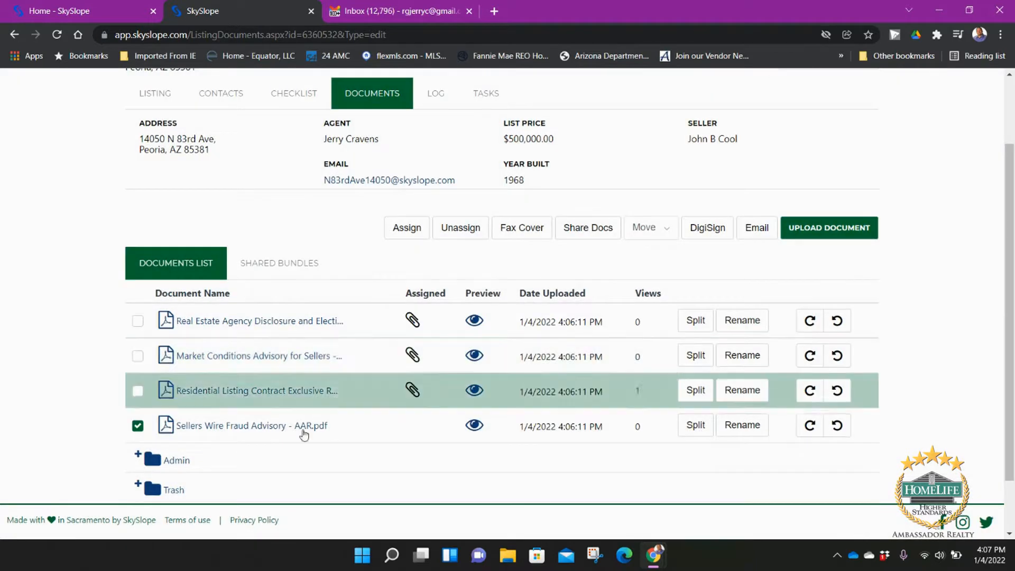
click(138, 425)
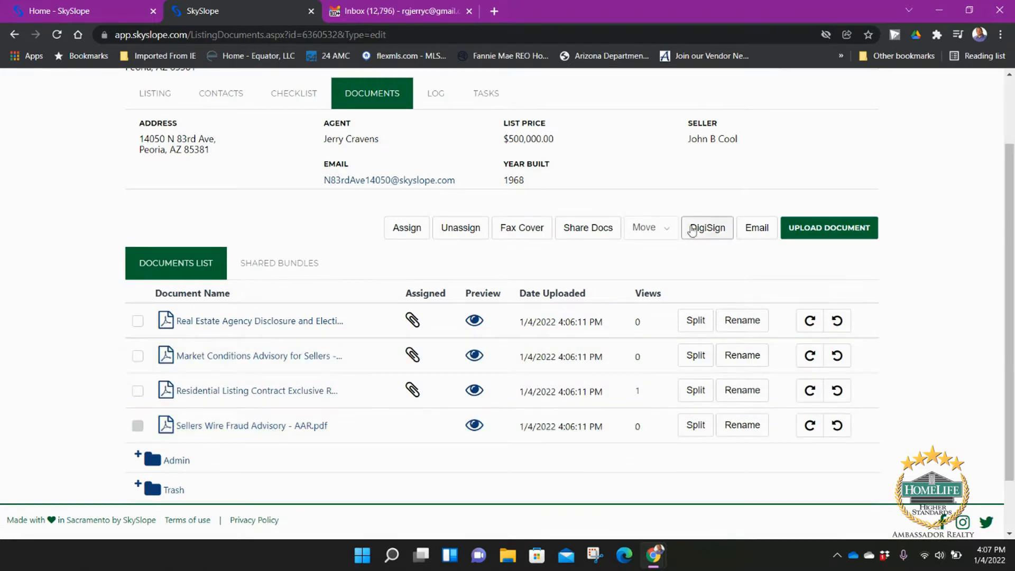
Step: Open the listing checklist and preview the document attached to Real Estate Agency Disclosure
click(317, 185)
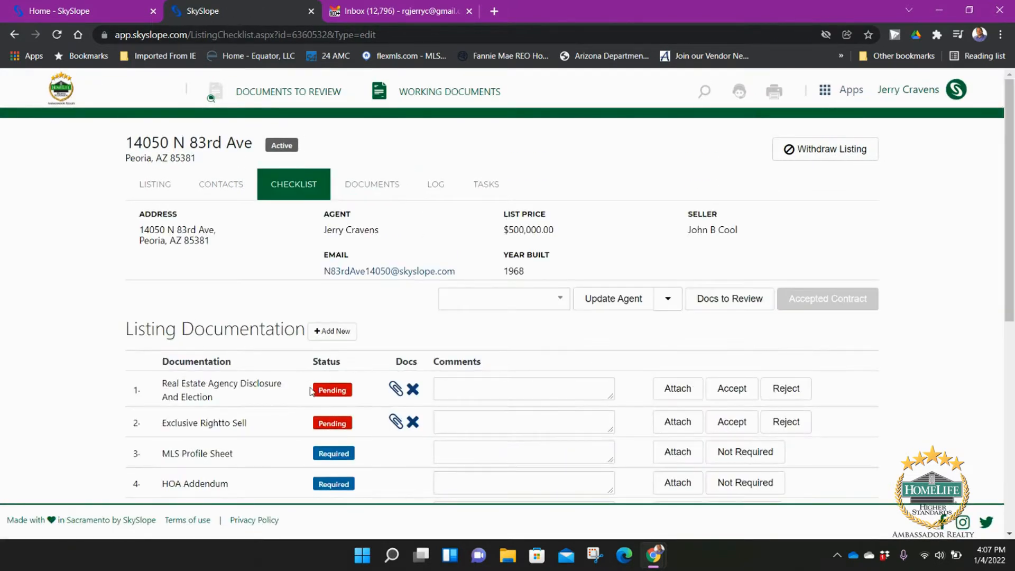
click(396, 391)
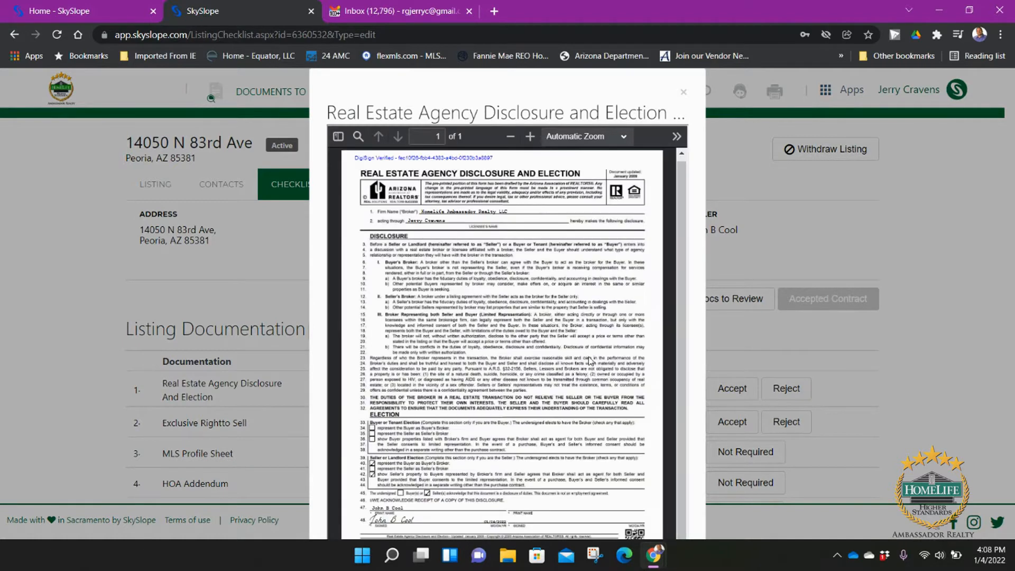
click(683, 96)
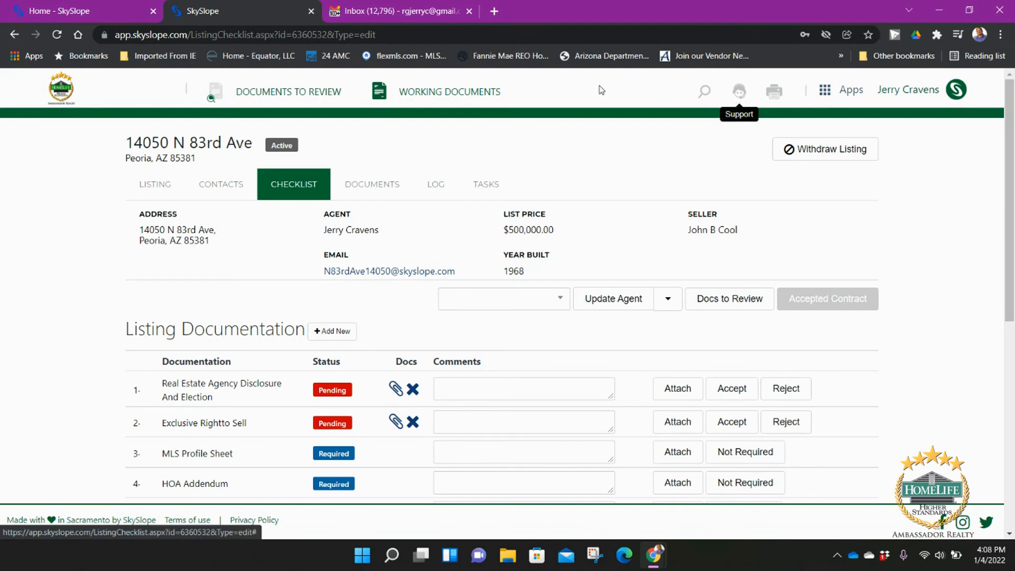
mouse_move(656, 562)
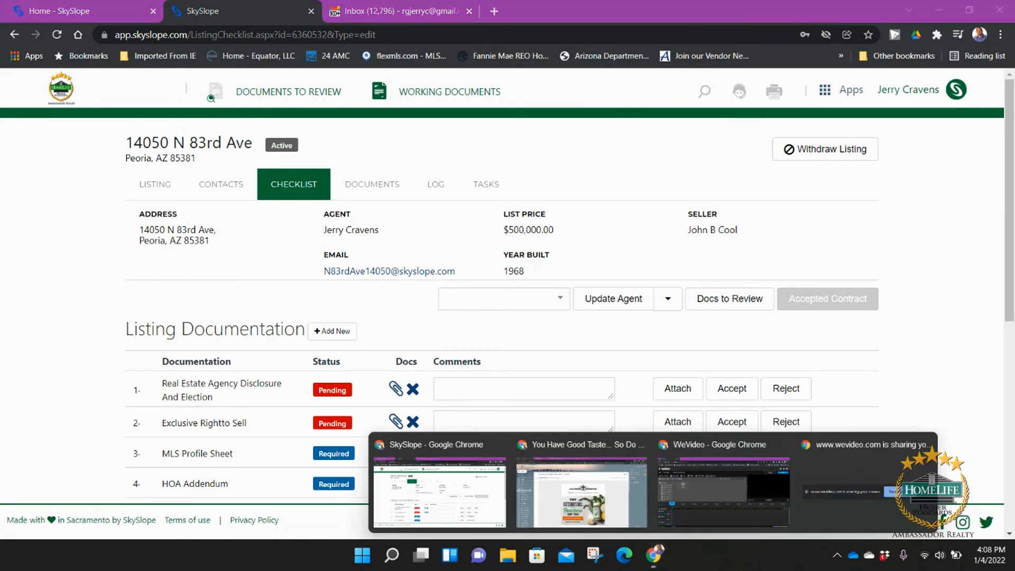